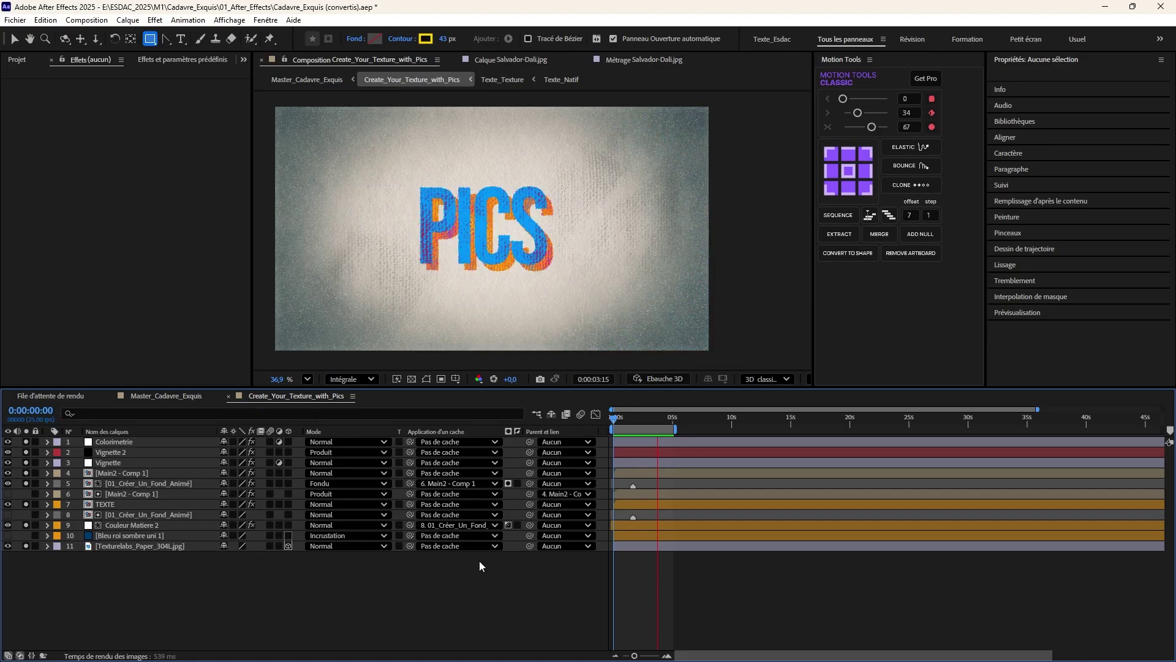
- Inspect the Couleur Matiere 2 layer and the contents of the Main2 - Comp 1 precomposition within Create_Your_Texture_with_Pics
{"action": "left_click", "coordinate": [136, 528]}
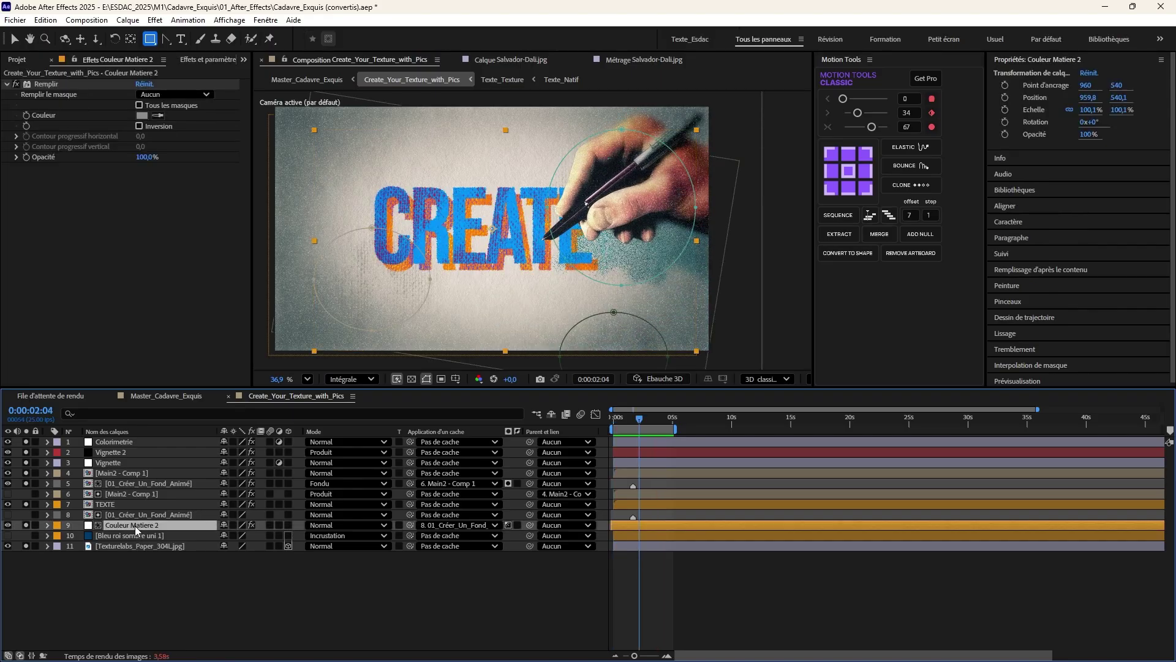
{"action": "double_click", "coordinate": [118, 476]}
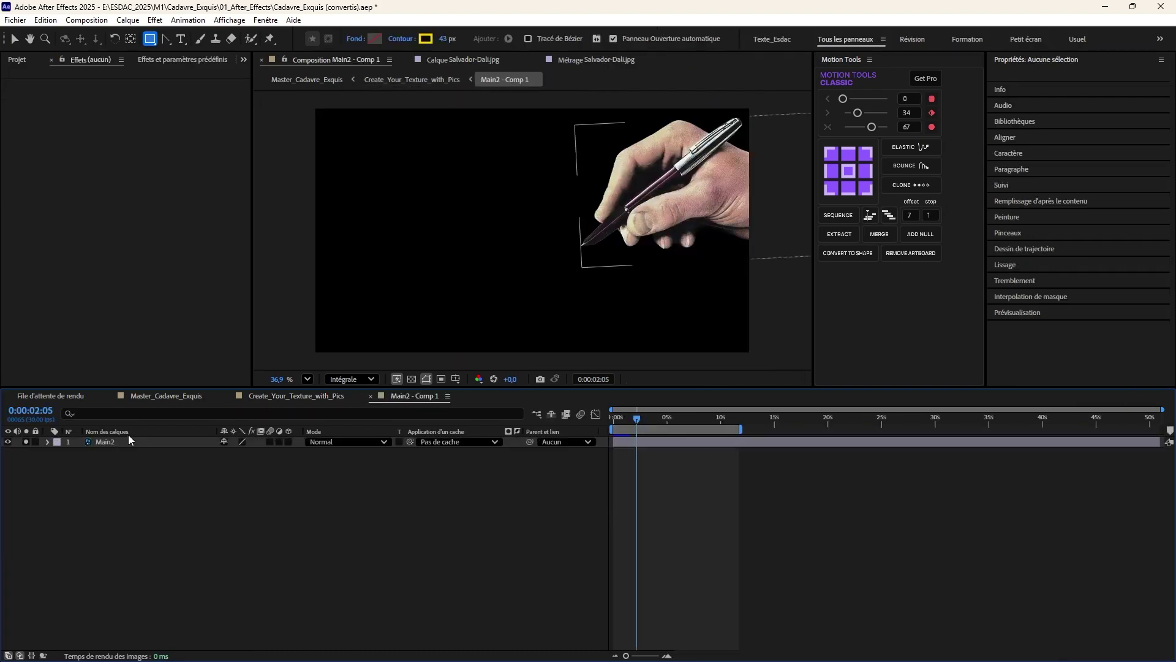
{"action": "left_click", "coordinate": [409, 79]}
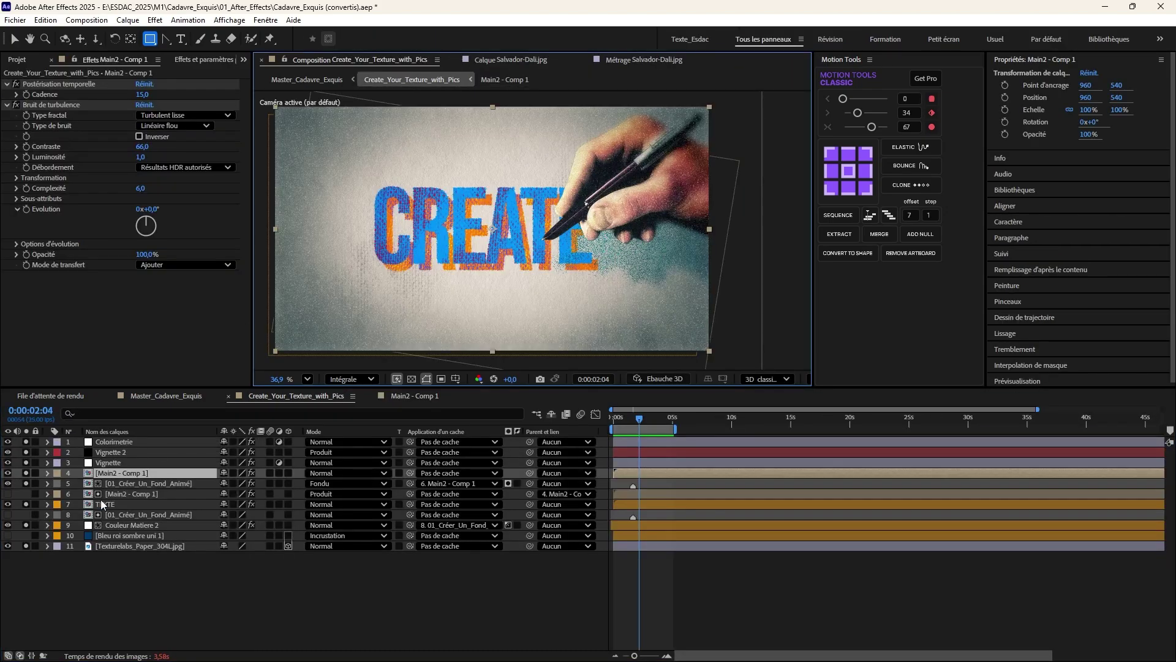
- Open the TEXTE precomposition and inspect its nested 01_Créer_Un_Fond_Animé composition from the first frame
{"action": "double_click", "coordinate": [124, 505]}
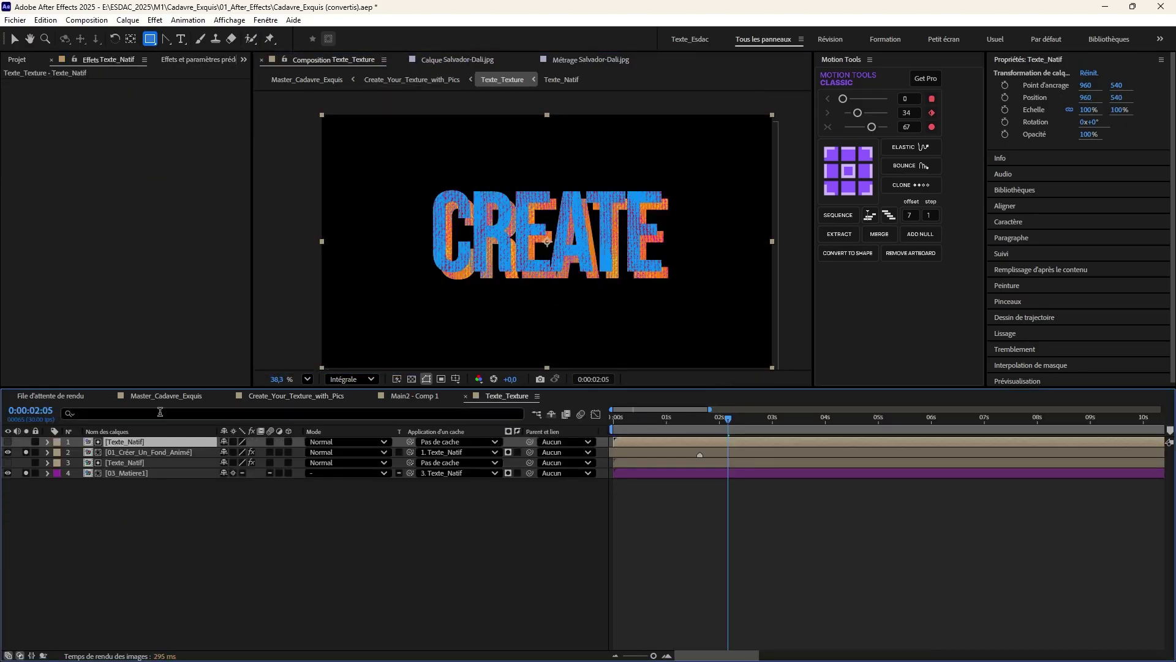
{"action": "double_click", "coordinate": [119, 452]}
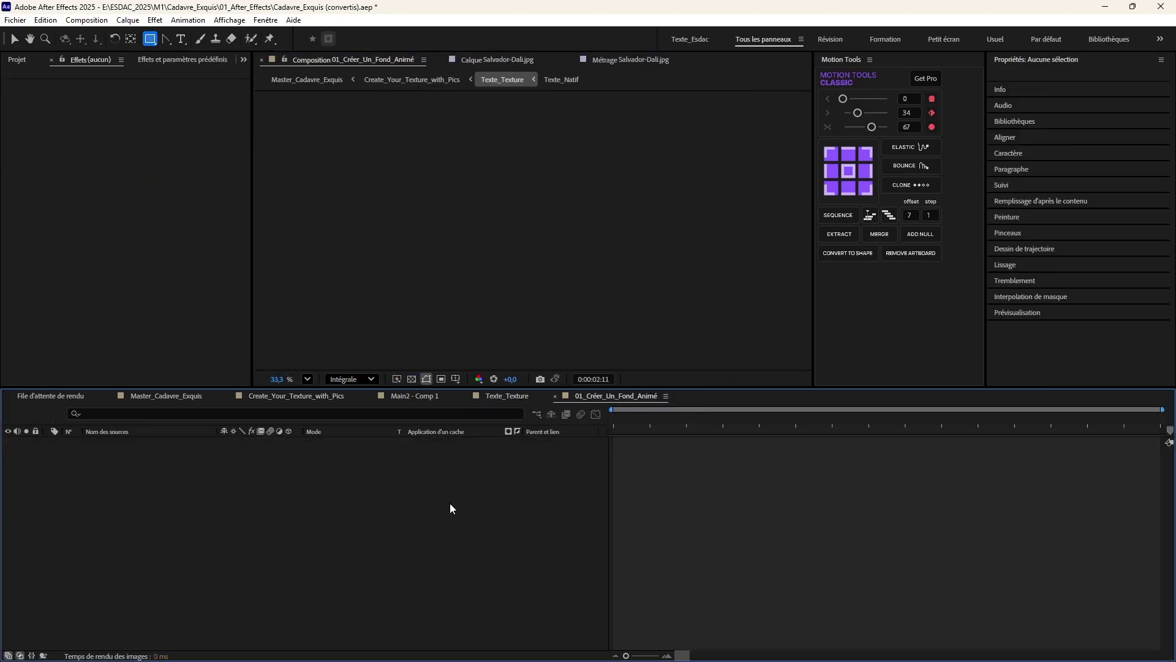
{"action": "key", "text": "Home"}
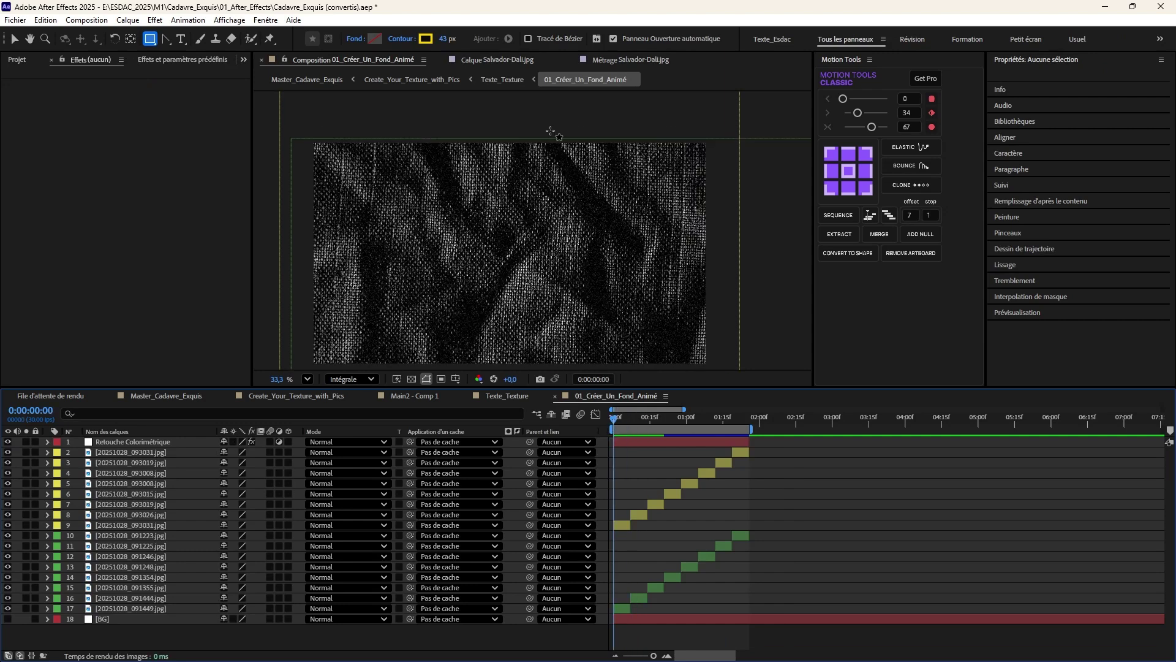
{"action": "key", "text": "h"}
{"action": "left_click_drag", "start_coordinate": [520, 231], "coordinate": [523, 207]}
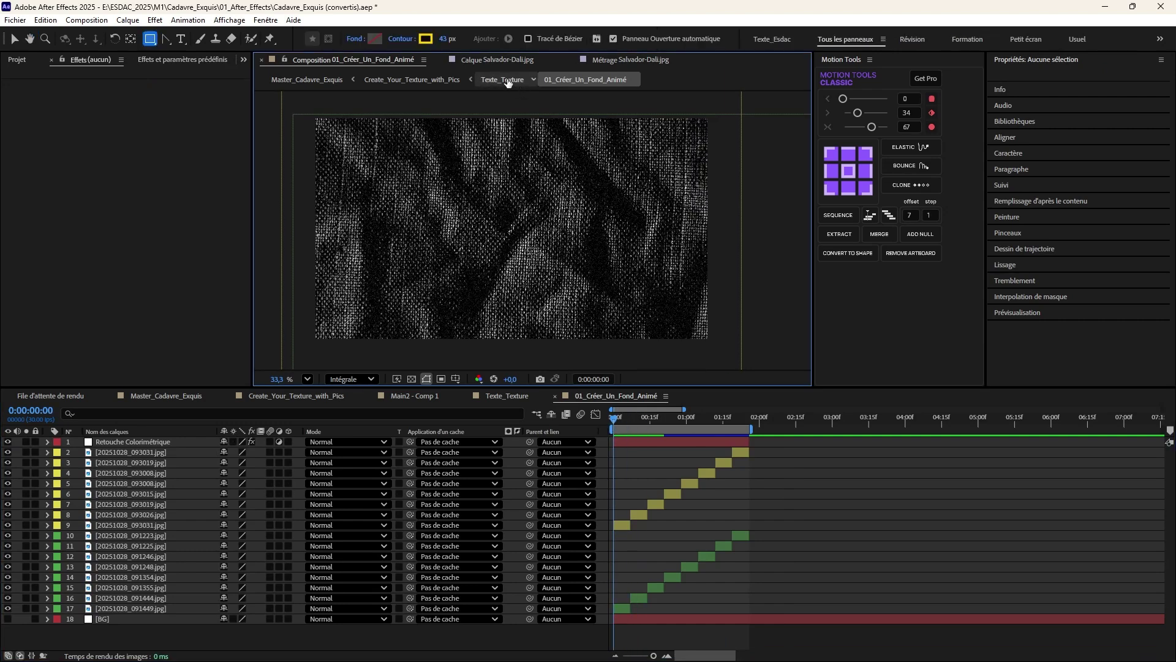
- Preview the start of the textured text animation in Texte_Texture and reopen the nested 01_Créer_Un_Fond_Animé composition
{"action": "left_click", "coordinate": [493, 79]}
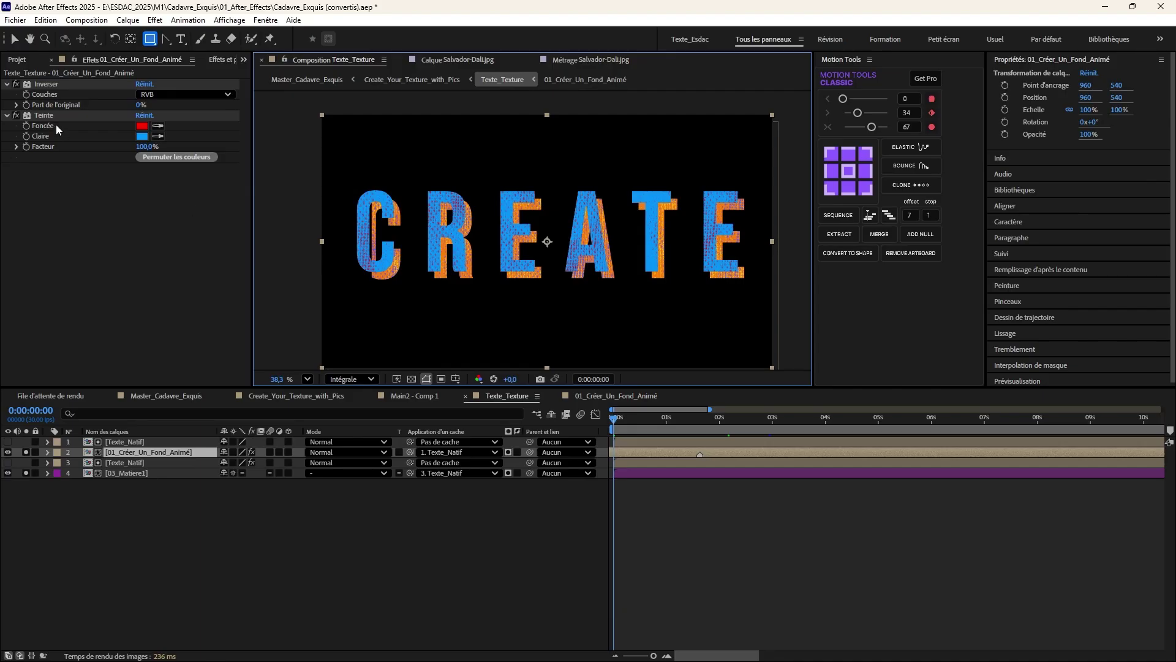
{"action": "left_click", "coordinate": [632, 423]}
{"action": "left_click_drag", "start_coordinate": [633, 426], "coordinate": [667, 423]}
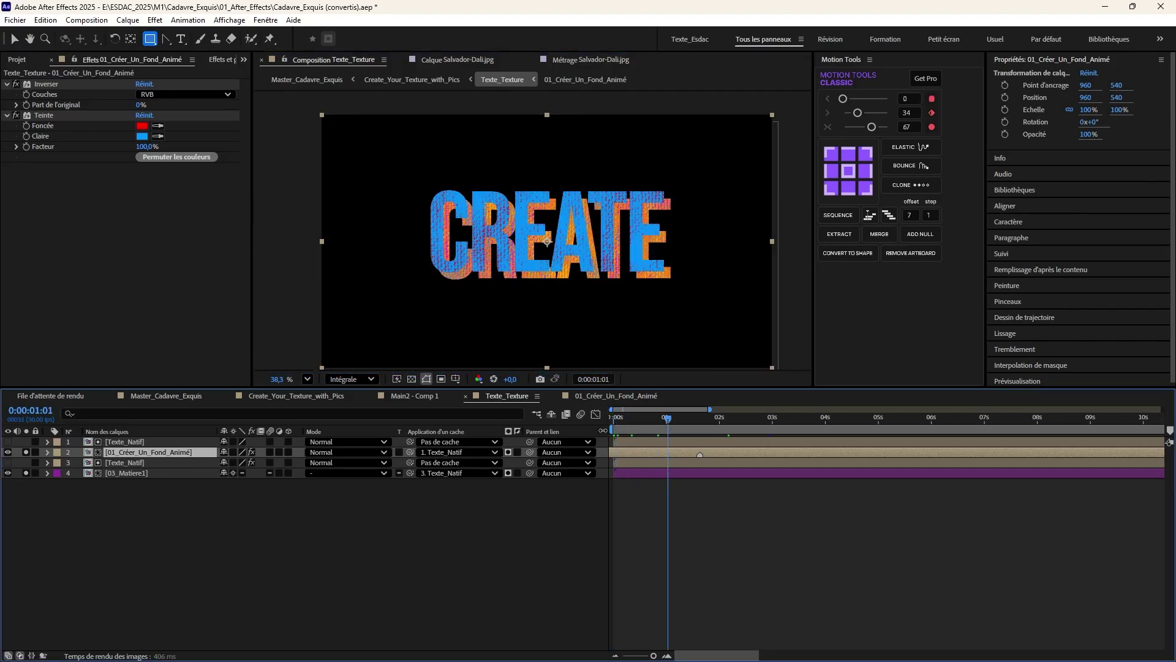
{"action": "double_click", "coordinate": [134, 454]}
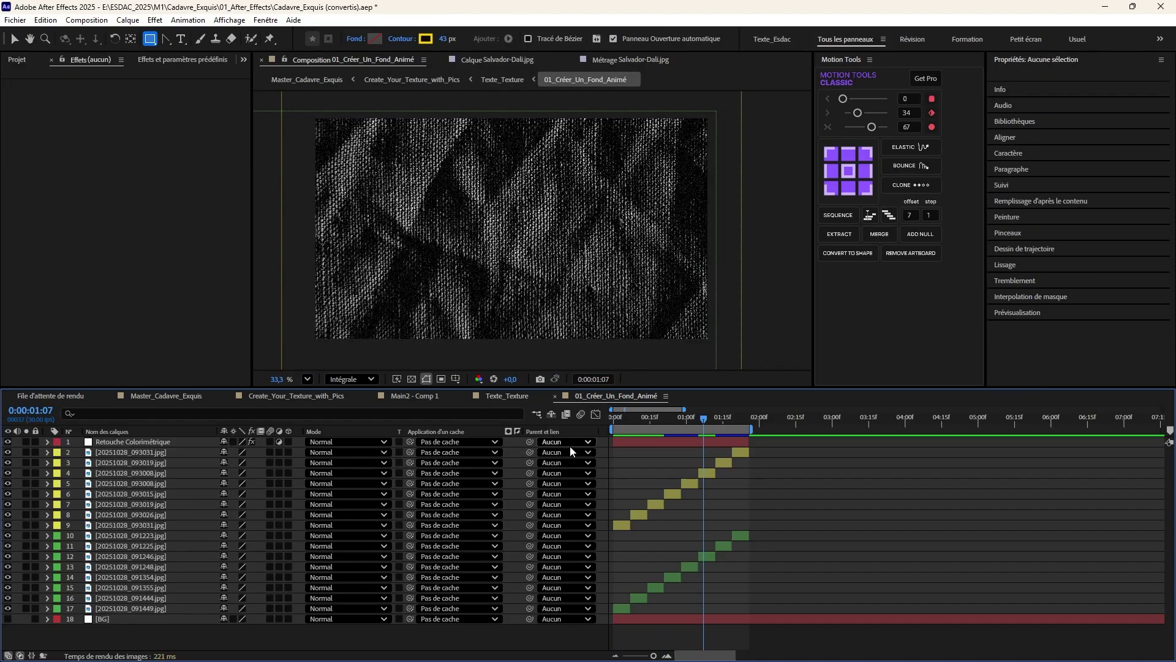
- Hide the Retouche Colorimétrique layer and examine the uncorrected fabric photos, highlighting the yellow photo layers 2 to 9
{"action": "left_click", "coordinate": [107, 442]}
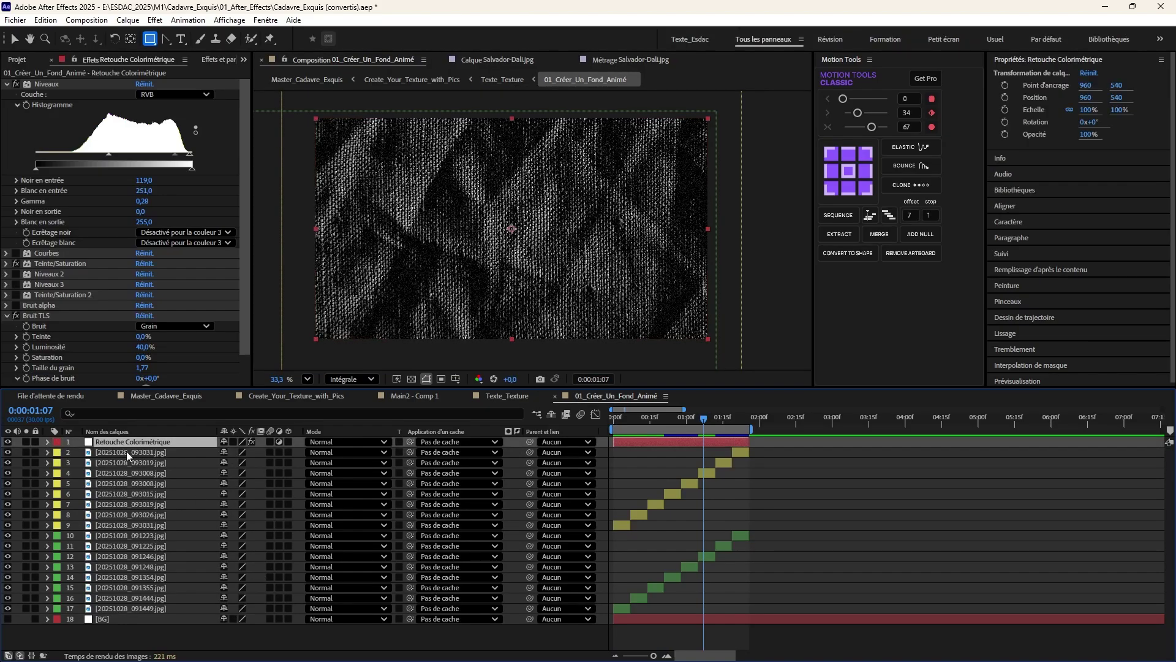
{"action": "left_click", "coordinate": [8, 441]}
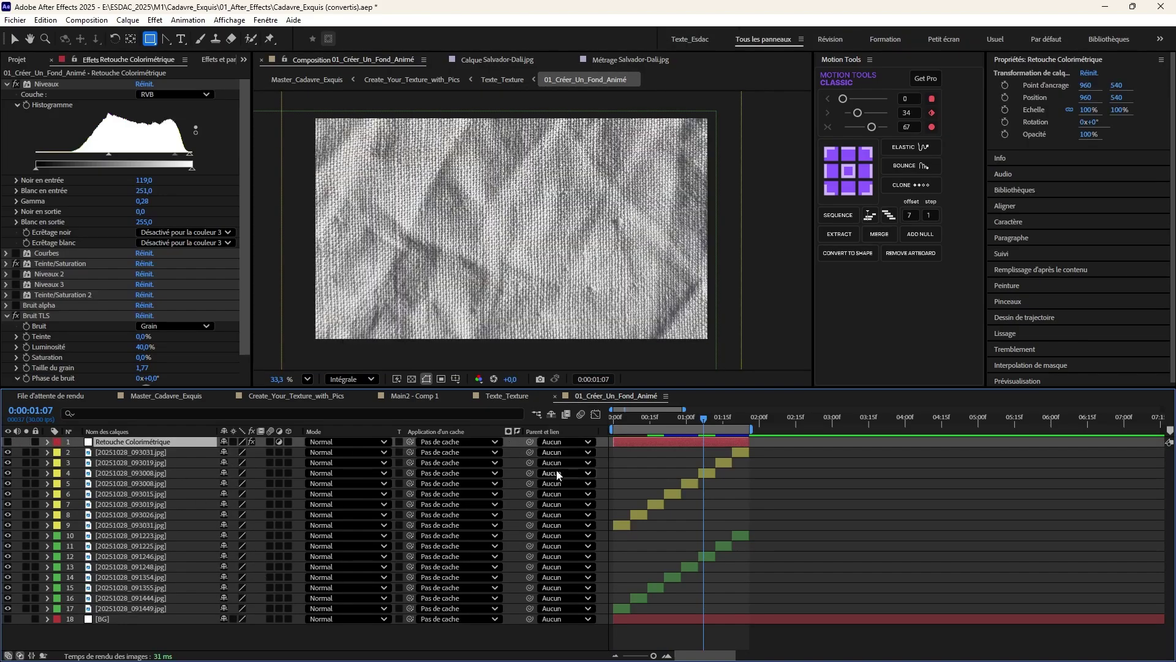
{"action": "left_click", "coordinate": [628, 418]}
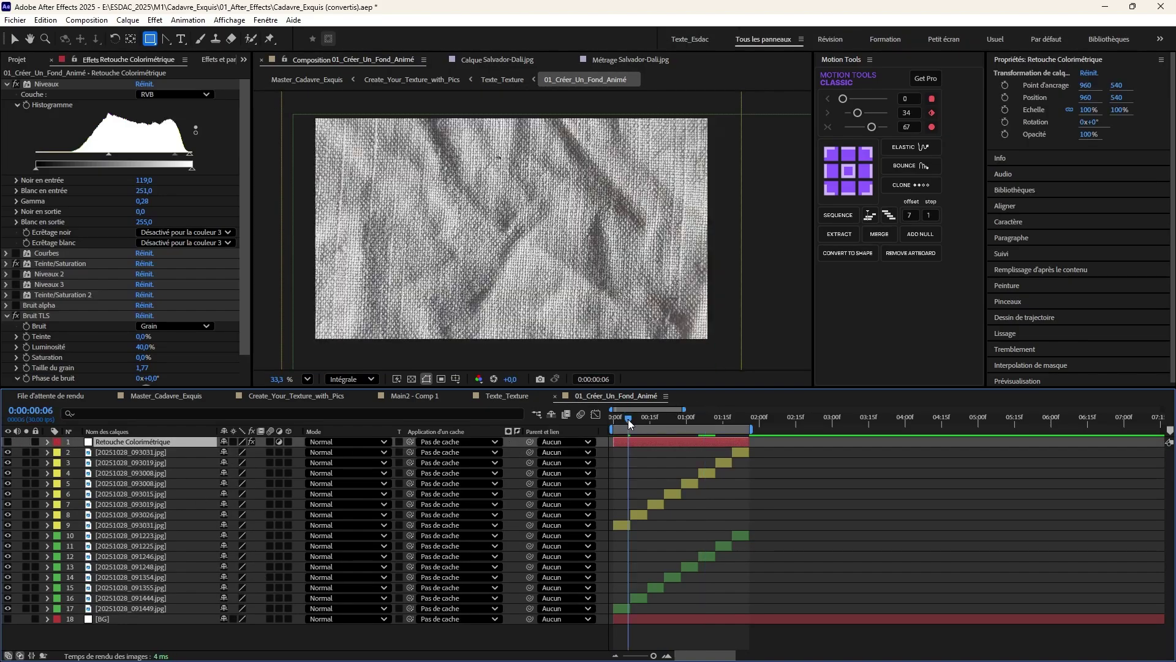
{"action": "left_click", "coordinate": [104, 526]}
{"action": "left_click", "coordinate": [118, 454], "text": "shift"}
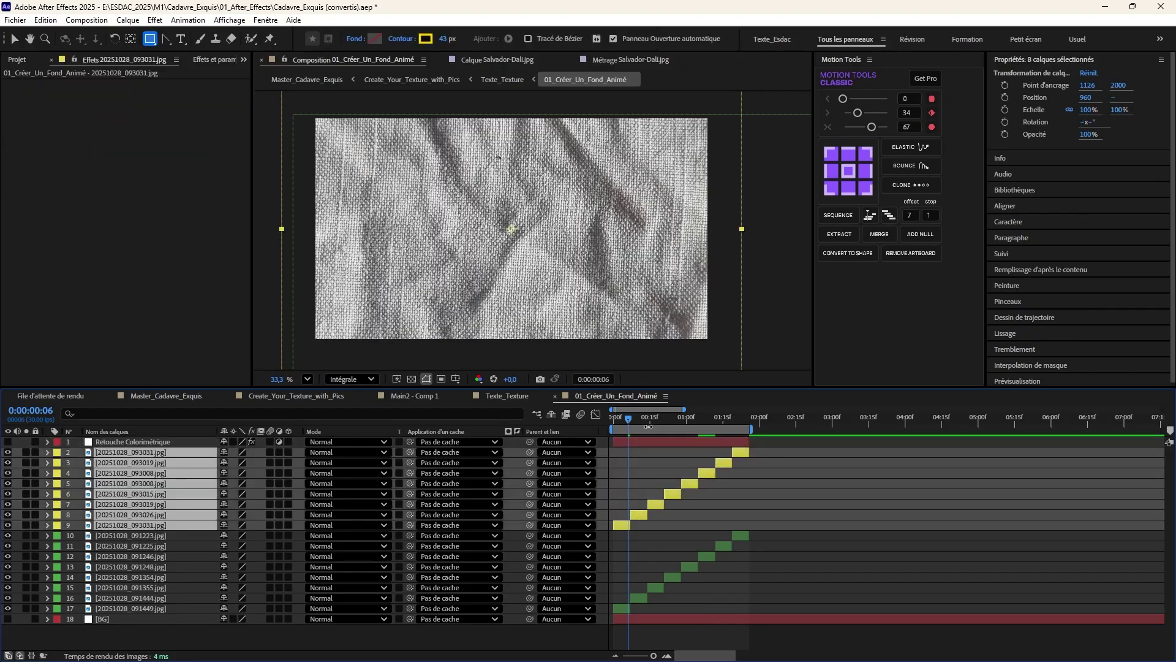
{"action": "left_click_drag", "start_coordinate": [627, 421], "coordinate": [582, 450]}
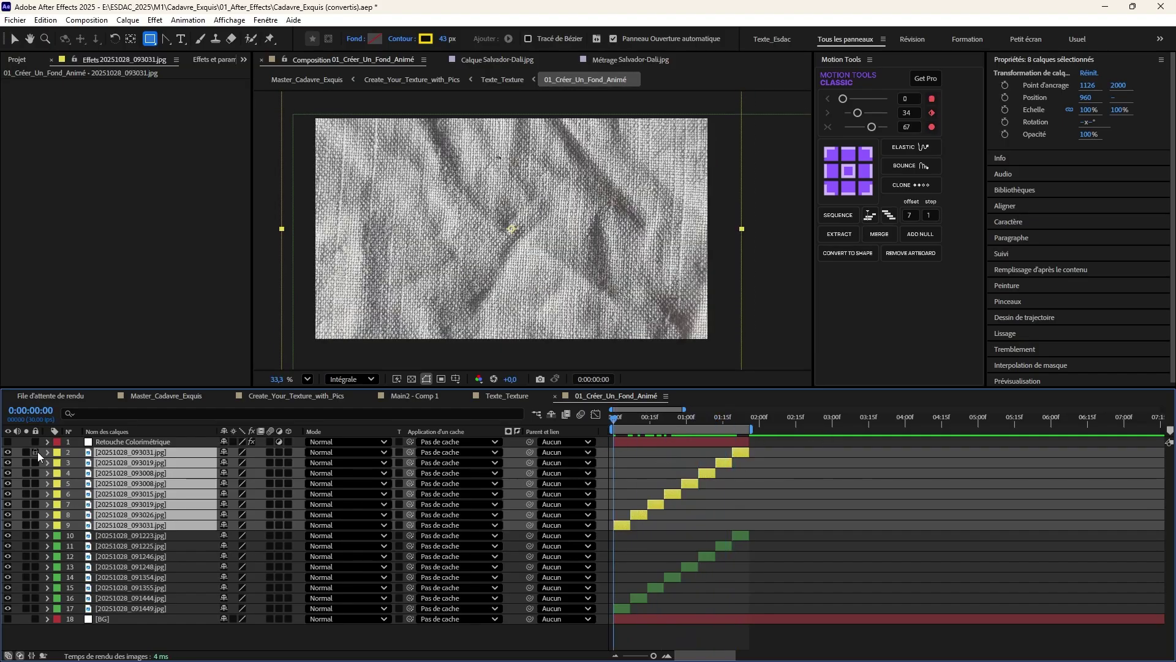
- Delete the Courbes, Niveaux 2, Niveaux 3, Teinte/Saturation 2 and Bruit alpha effects from the Retouche Colorimétrique layer
{"action": "left_click", "coordinate": [153, 445]}
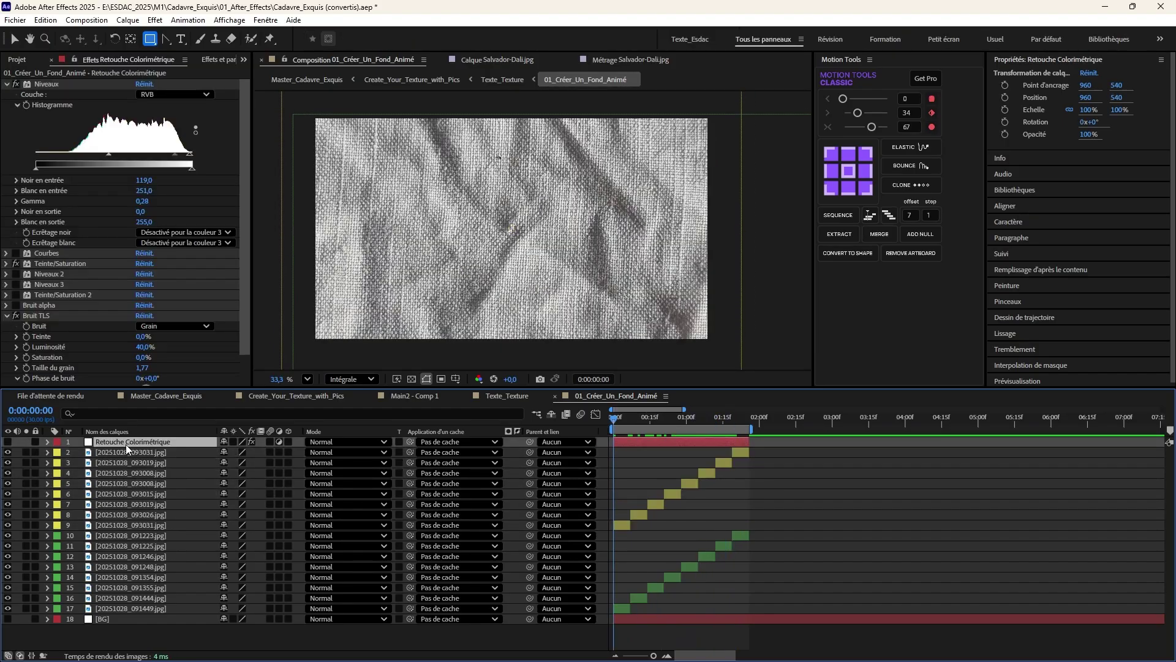
{"action": "left_click", "coordinate": [8, 441]}
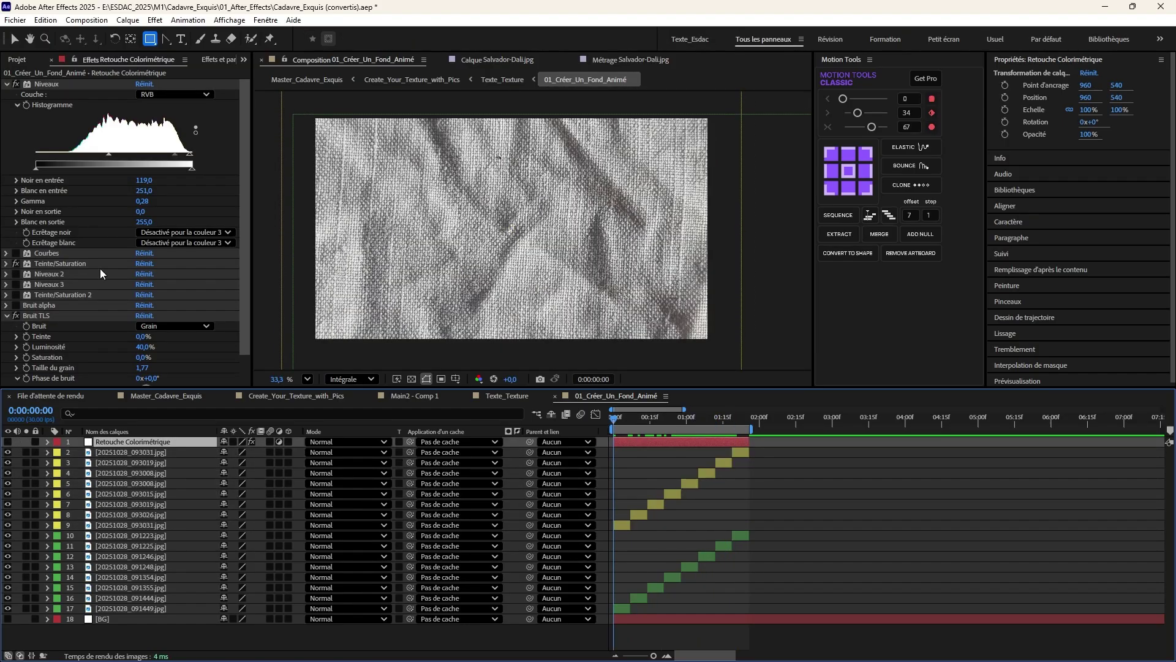
{"action": "left_click", "coordinate": [7, 85]}
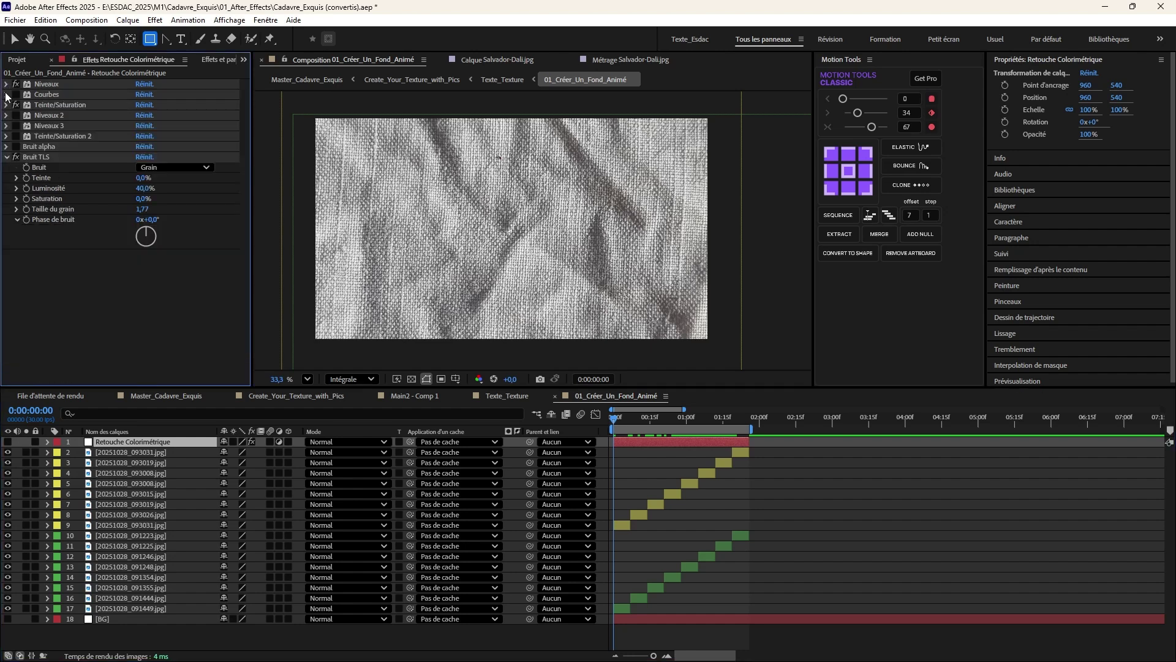
{"action": "left_click", "coordinate": [53, 147]}
{"action": "left_click", "coordinate": [44, 120], "text": "shift"}
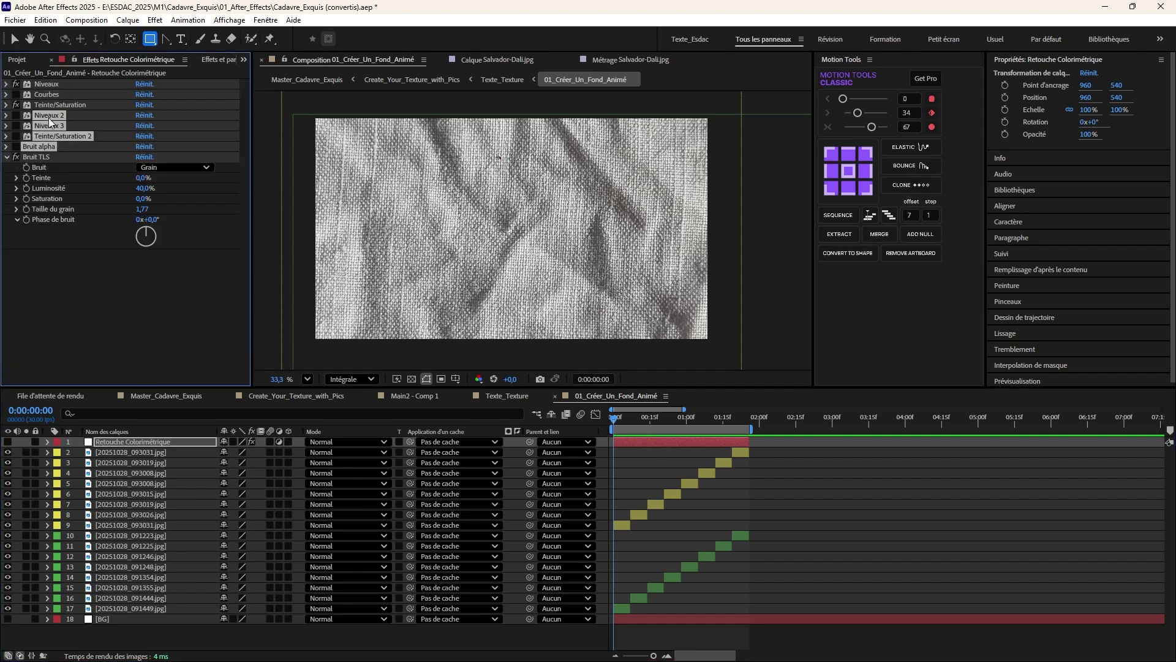
{"action": "key", "text": "Delete"}
{"action": "left_click", "coordinate": [50, 94]}
{"action": "key", "text": "Delete"}
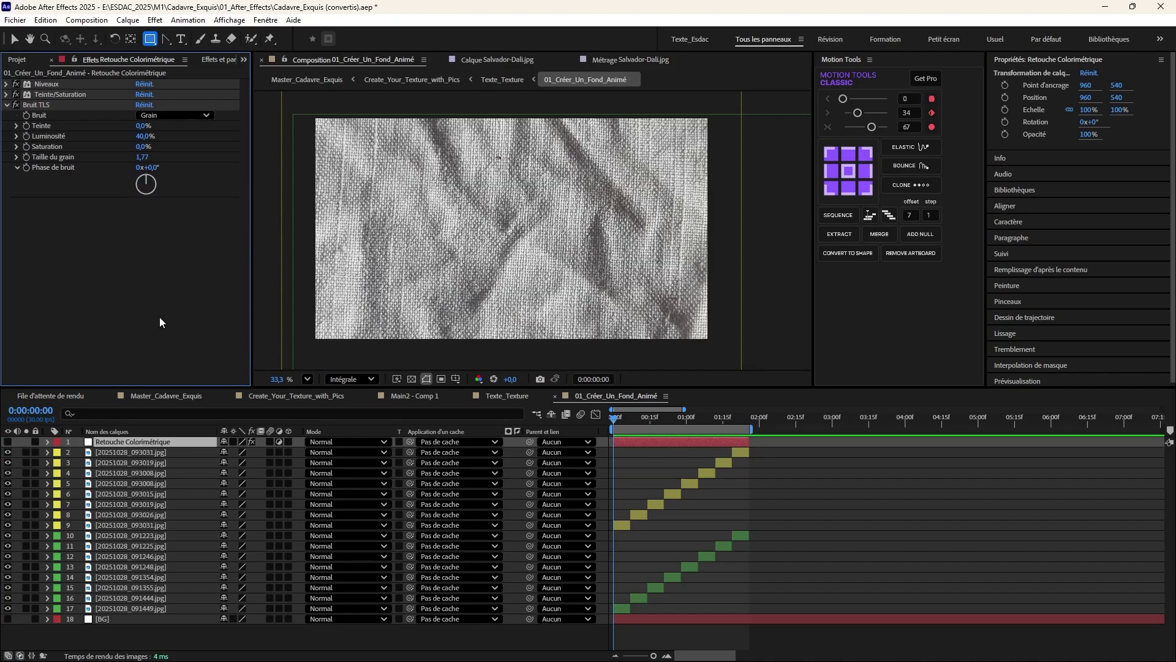
- Show the Retouche Colorimétrique layer again and preview the corrected fabric sequence up to 0:00:01:17
{"action": "mouse_move", "coordinate": [623, 419]}
{"action": "left_mouse_down"}
{"action": "mouse_move", "coordinate": [727, 424]}
{"action": "mouse_move", "coordinate": [615, 421]}
{"action": "left_mouse_up"}
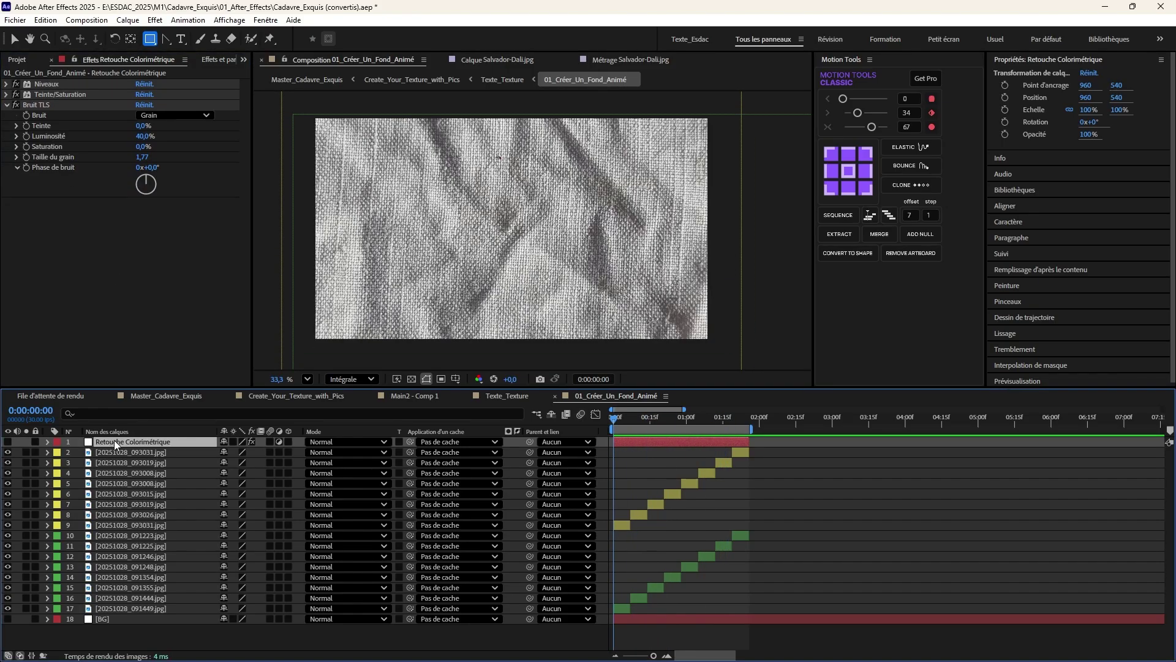
{"action": "left_click", "coordinate": [8, 442]}
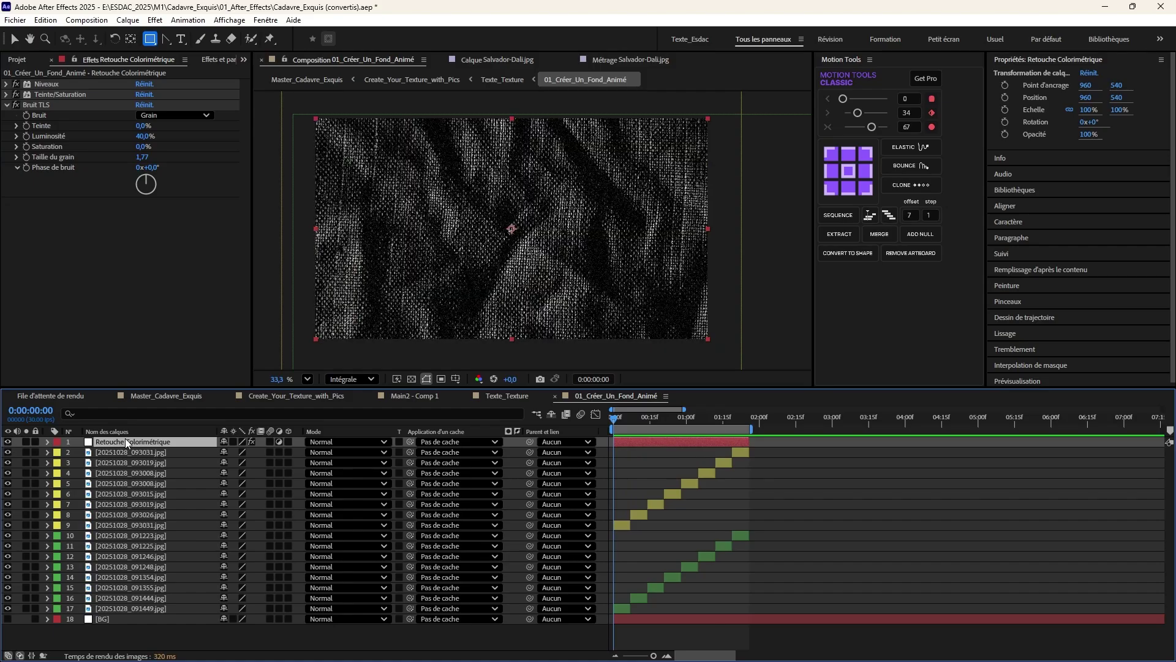
{"action": "left_click_drag", "start_coordinate": [628, 419], "coordinate": [674, 443]}
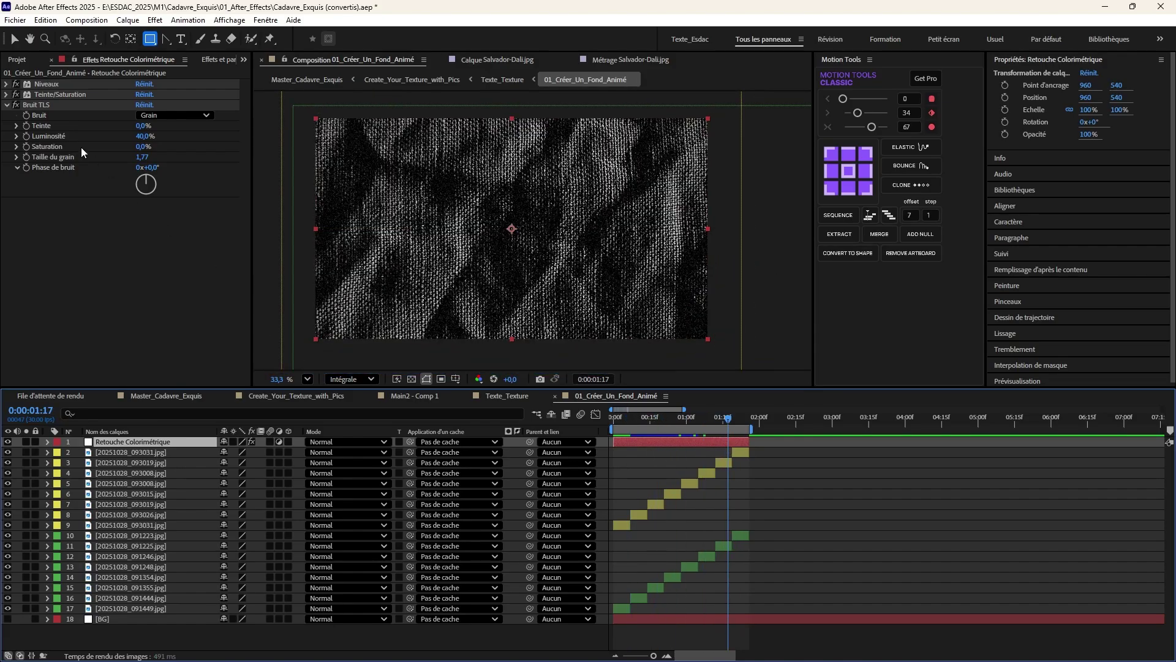
- Disable all effects on Retouche Colorimétrique, re-enable only Niveaux and reset its settings to default
{"action": "left_click", "coordinate": [16, 90]}
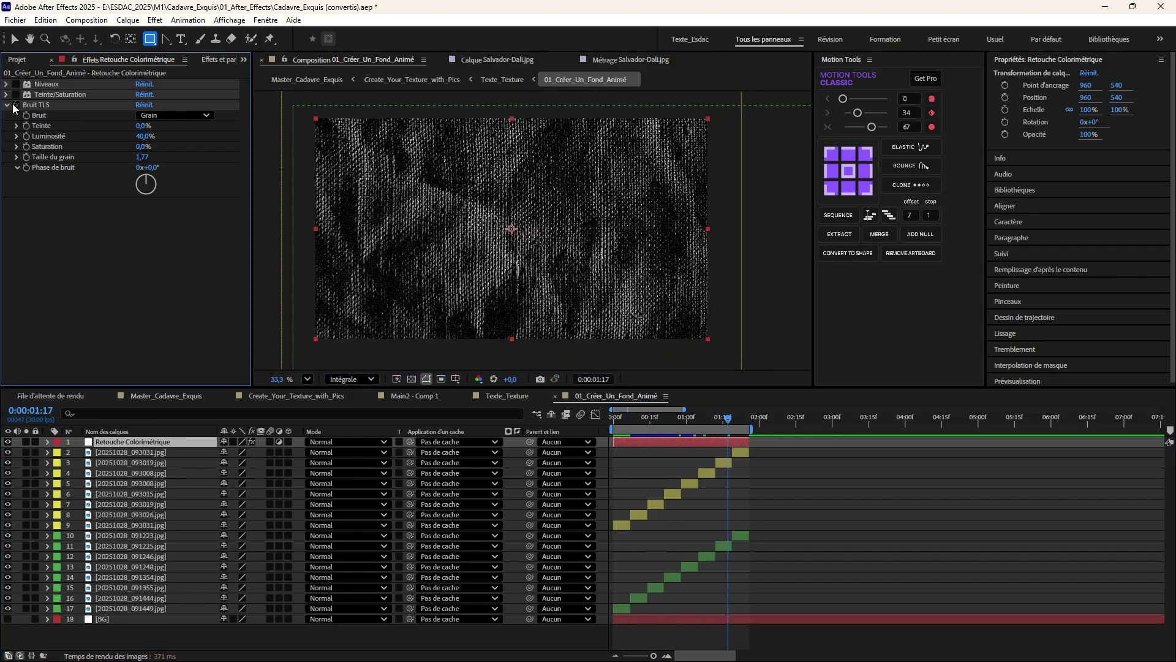
{"action": "left_click", "coordinate": [16, 105]}
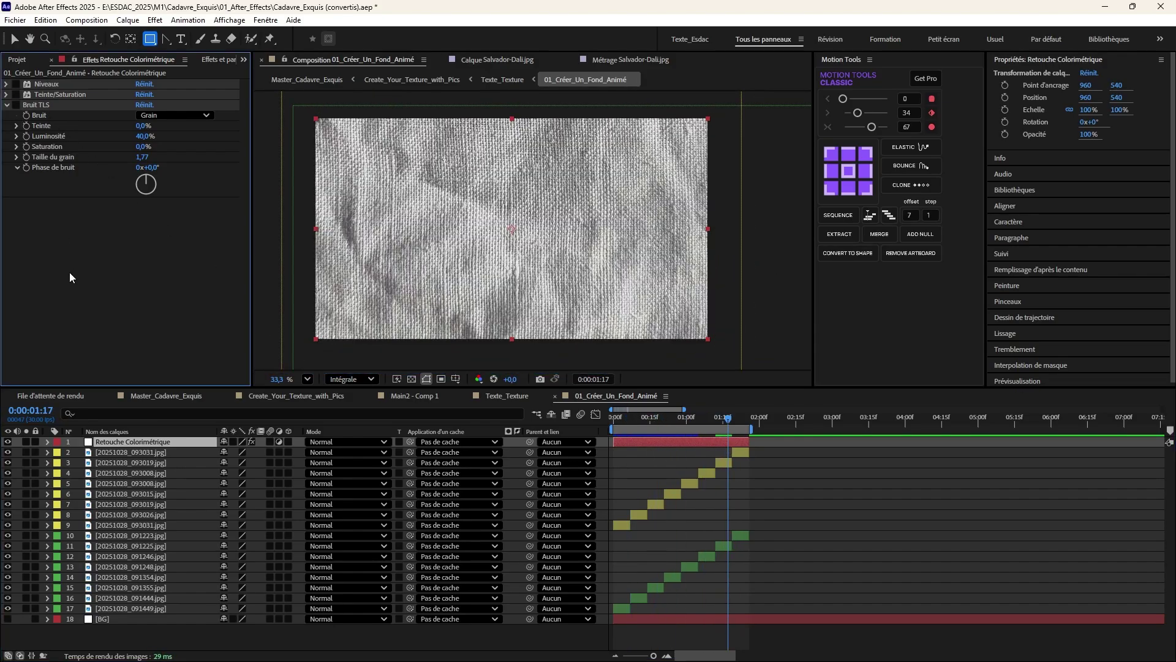
{"action": "left_click", "coordinate": [16, 84]}
{"action": "left_click", "coordinate": [6, 84]}
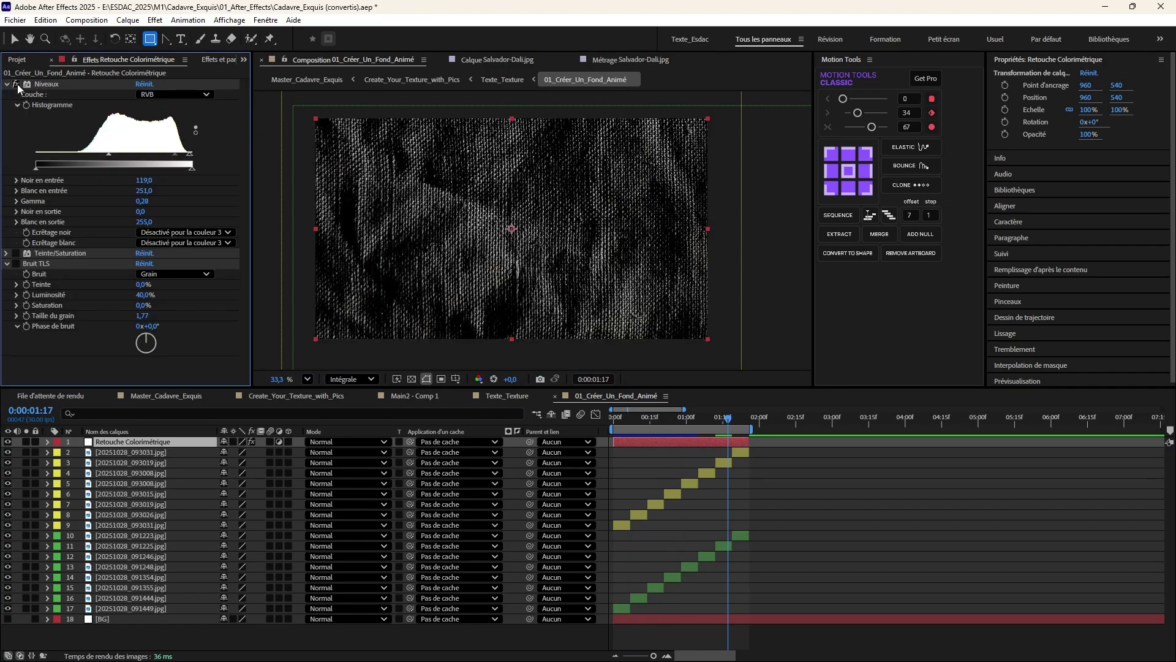
{"action": "left_click", "coordinate": [145, 84]}
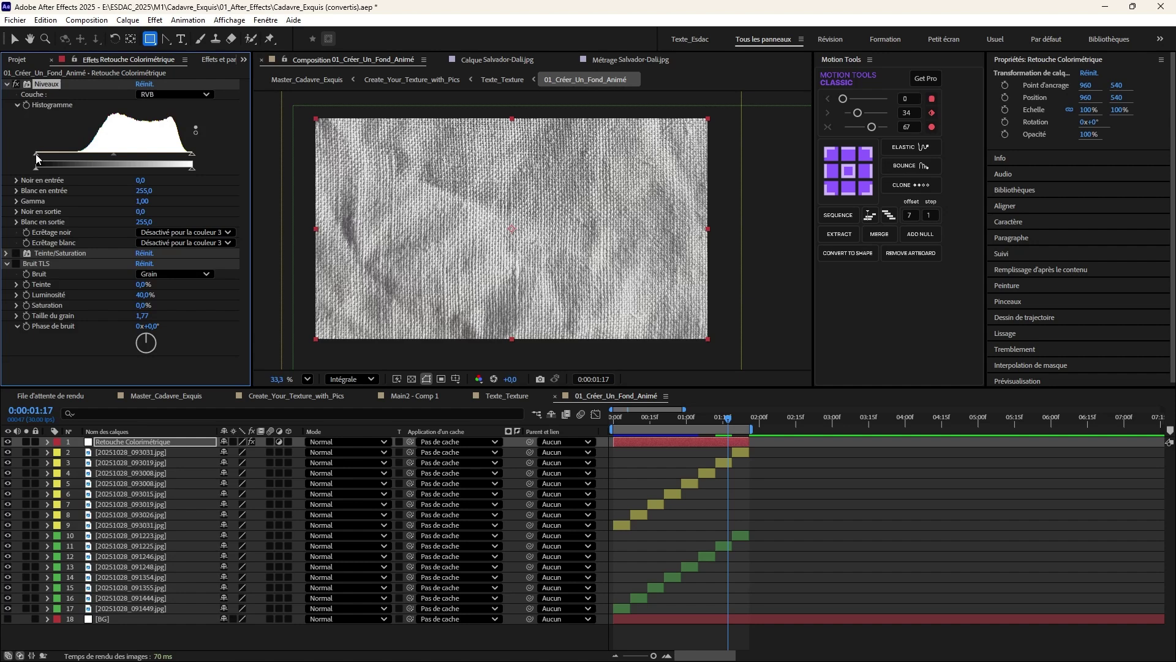
- Darken the fabric texture with Niveaux by setting the input black to 78 and the gamma to 0,16
{"action": "left_click_drag", "start_coordinate": [35, 154], "coordinate": [156, 157]}
{"action": "left_click_drag", "start_coordinate": [142, 206], "coordinate": [141, 204]}
{"action": "left_click_drag", "start_coordinate": [157, 158], "coordinate": [182, 159]}
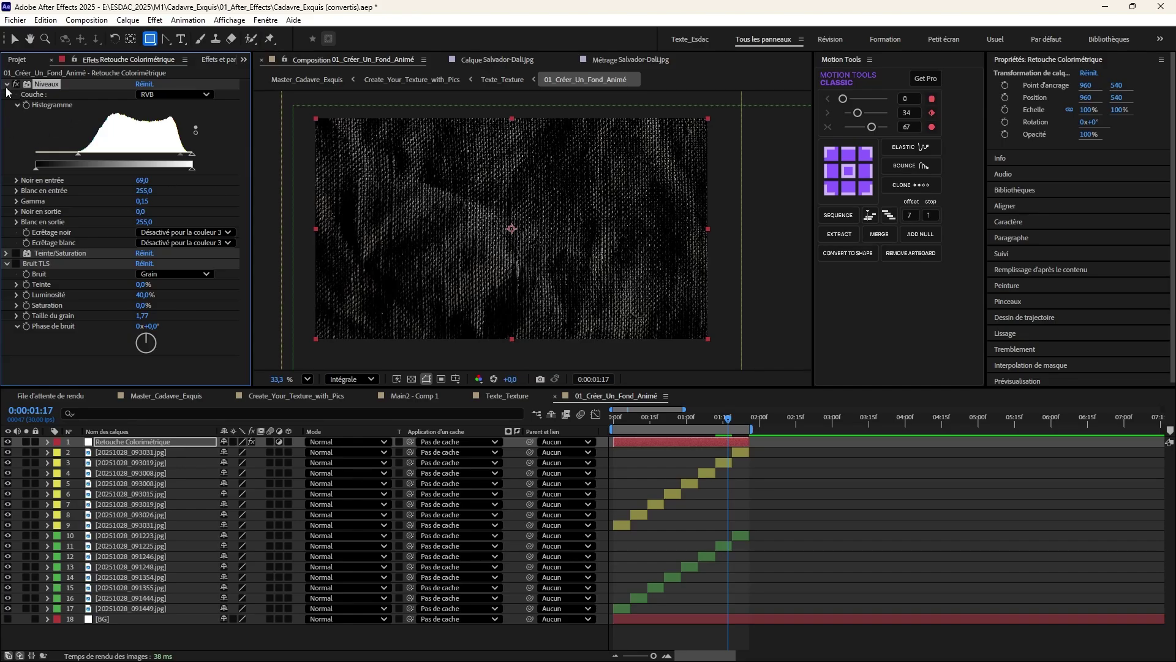
{"action": "left_click_drag", "start_coordinate": [181, 158], "coordinate": [184, 160]}
{"action": "left_click_drag", "start_coordinate": [79, 154], "coordinate": [81, 153]}
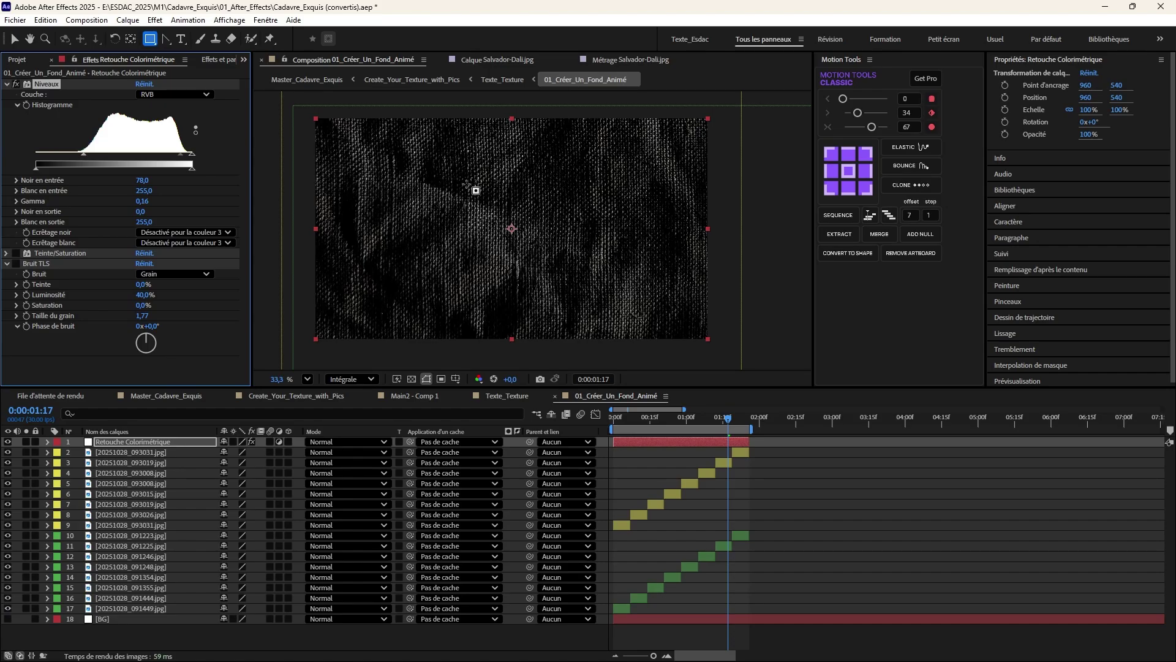
{"action": "left_click", "coordinate": [7, 84]}
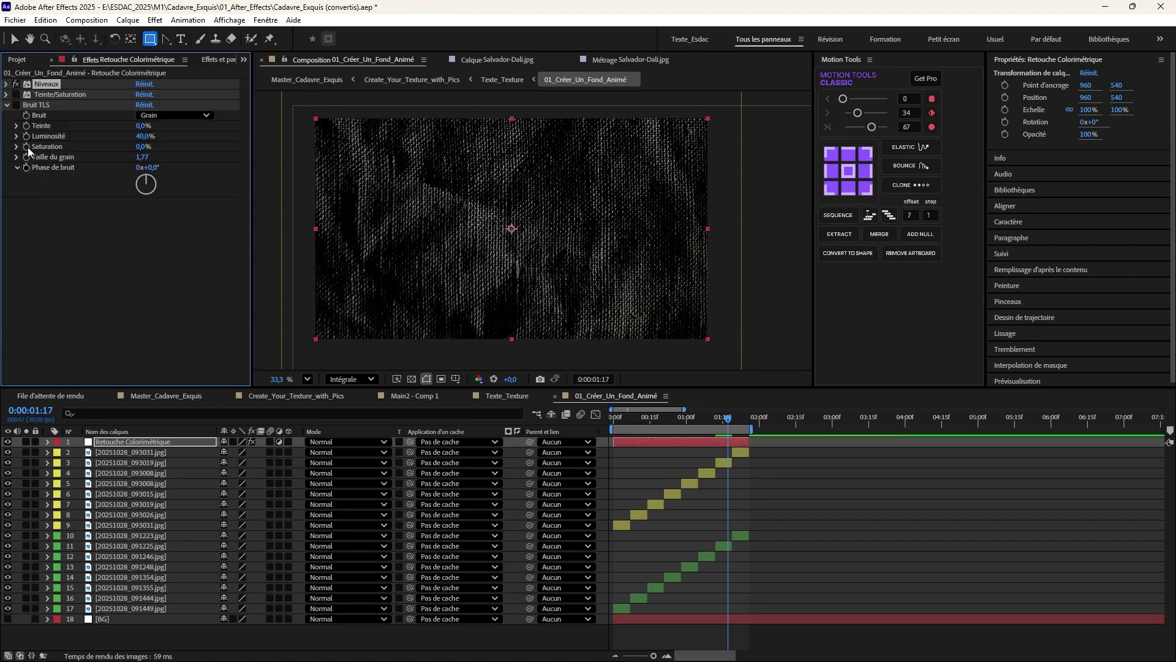
- Enable and reset the Teinte/Saturation effect, and adjust its global saturation to 11 while checking the fabric's colours up close
{"action": "left_click", "coordinate": [7, 95]}
{"action": "left_click", "coordinate": [7, 95]}
{"action": "left_click", "coordinate": [8, 95]}
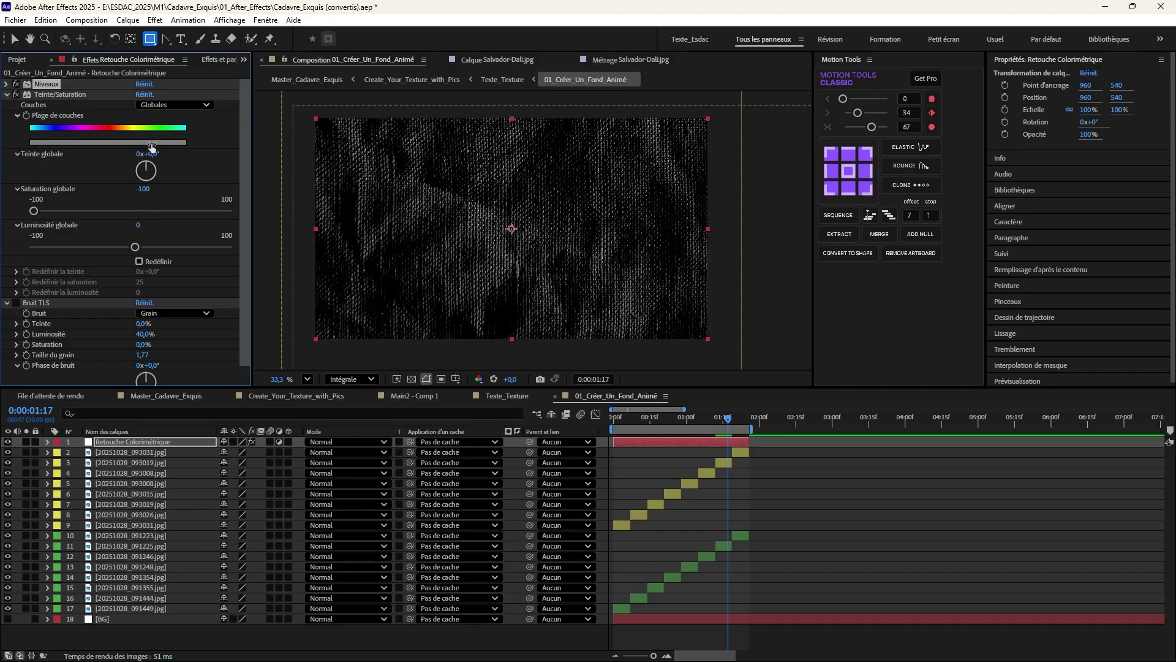
{"action": "left_click", "coordinate": [145, 95]}
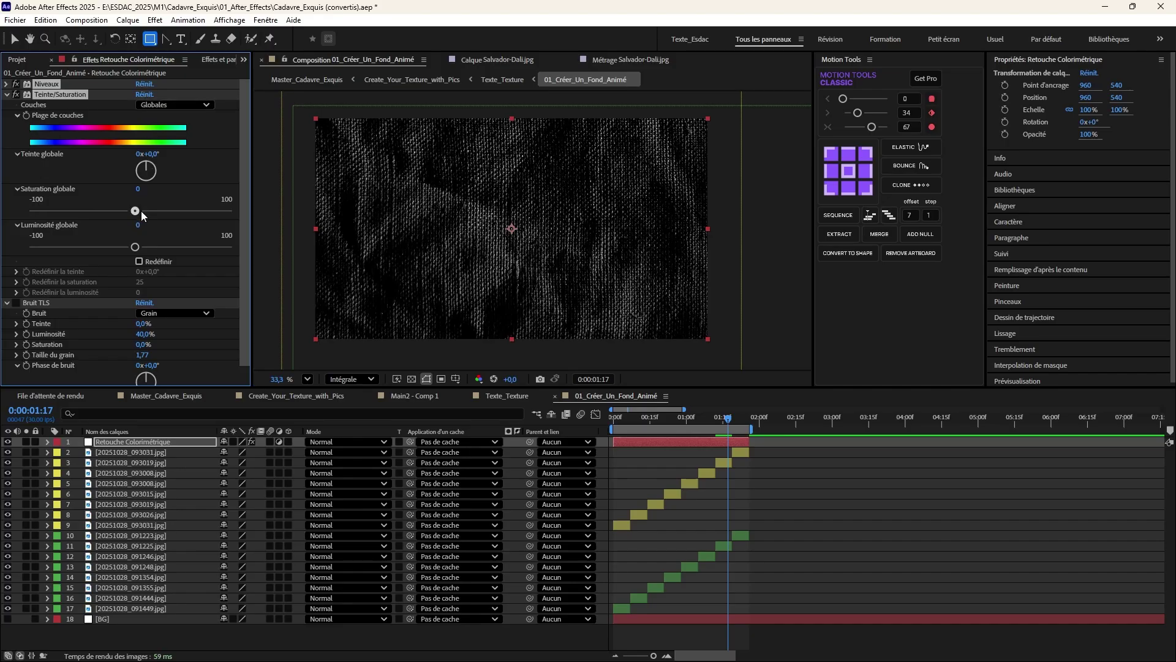
{"action": "scroll", "coordinate": [450, 217], "scroll_direction": "up", "scroll_amount": 5}
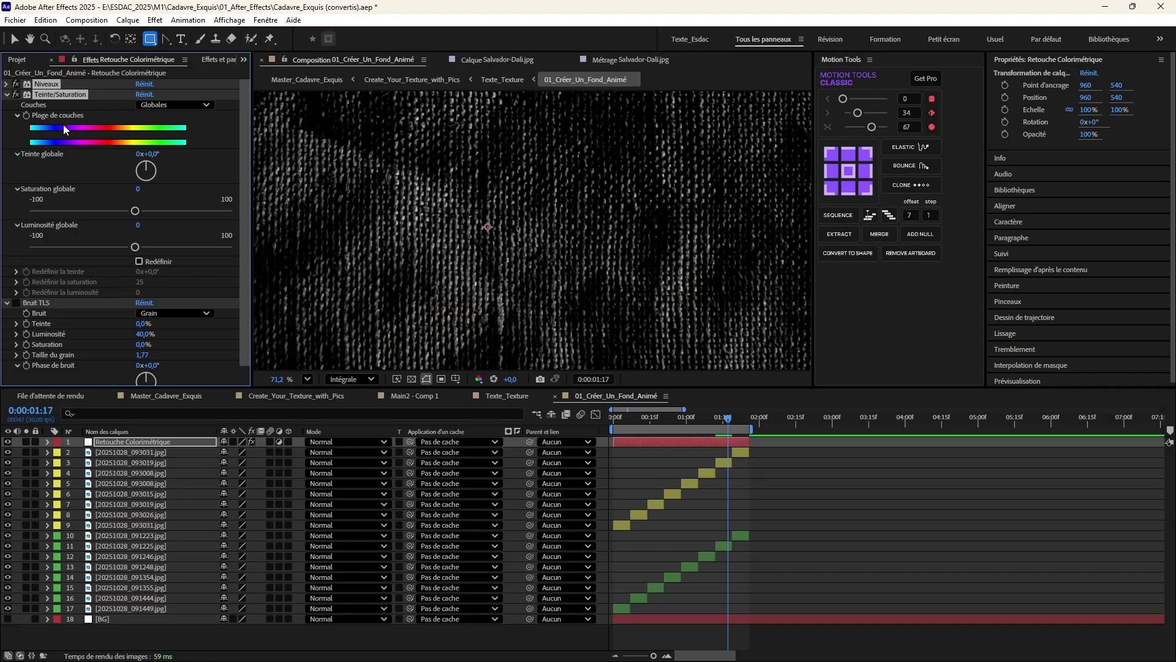
{"action": "left_click_drag", "start_coordinate": [134, 211], "coordinate": [209, 213]}
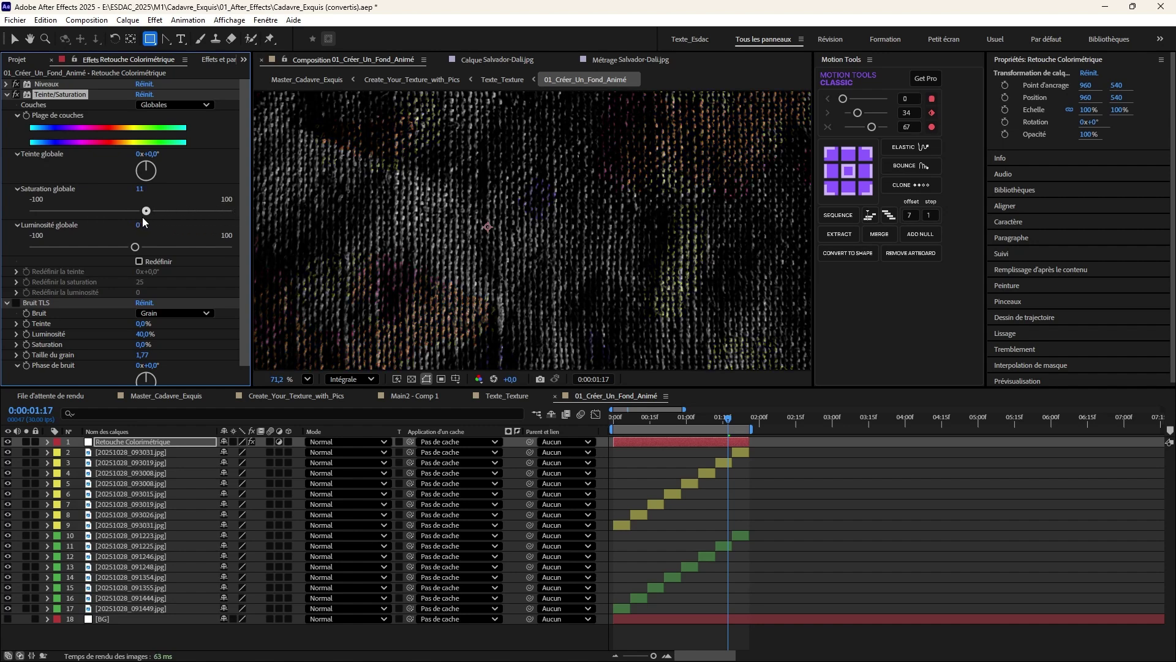
{"action": "scroll", "coordinate": [437, 326], "scroll_direction": "up", "scroll_amount": 3}
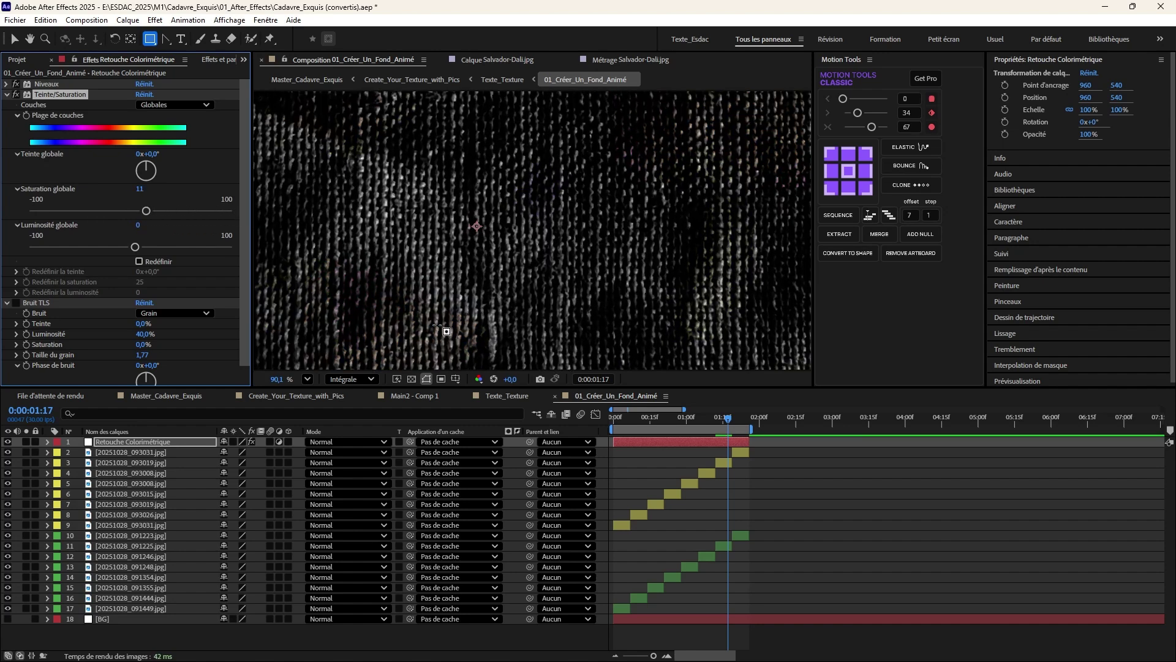
- Set the global saturation of Teinte/Saturation to -100, check the whole fabric image and collapse the effect's settings
{"action": "left_click_drag", "start_coordinate": [142, 216], "coordinate": [1, 227]}
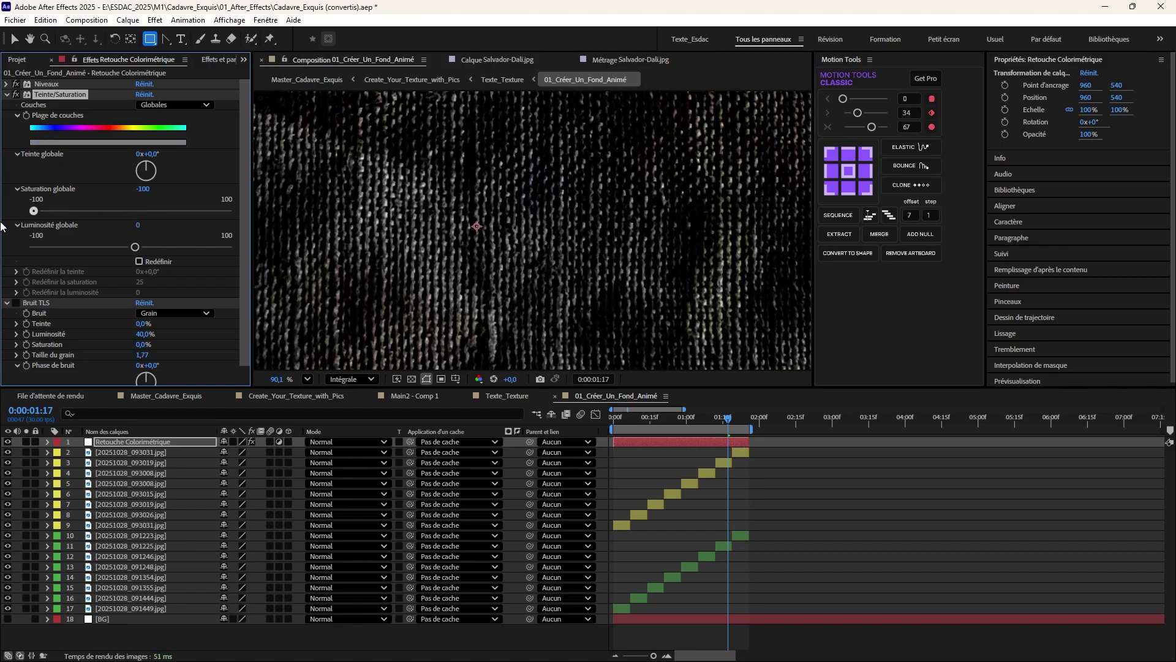
{"action": "scroll", "coordinate": [451, 253], "scroll_direction": "down", "scroll_amount": 4}
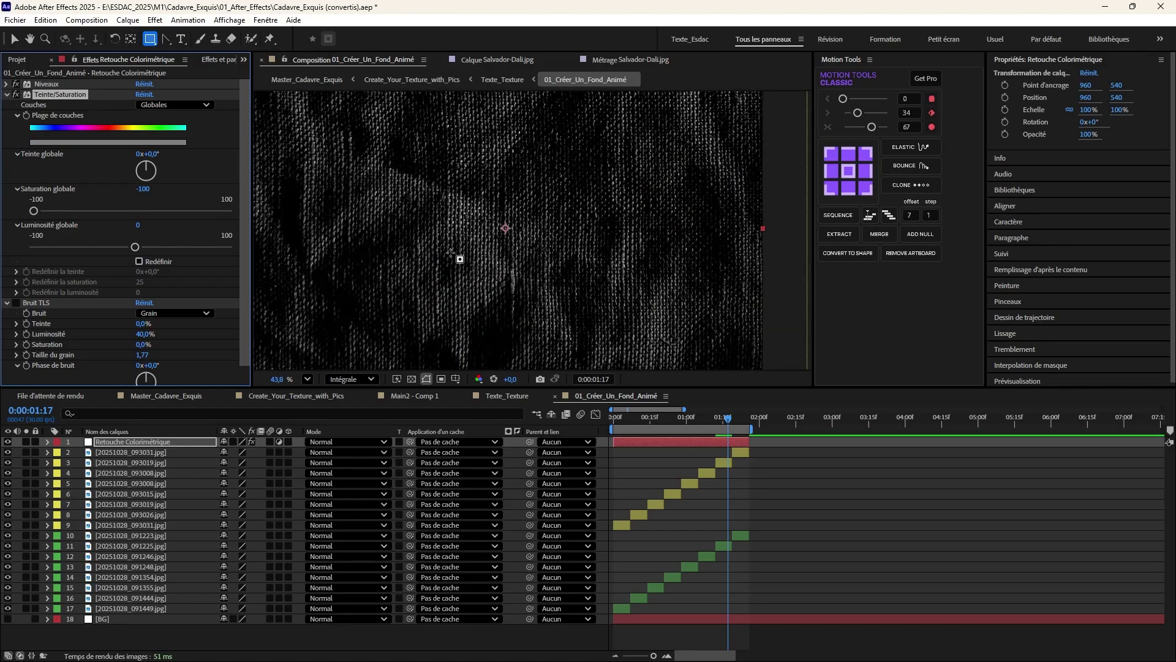
{"action": "scroll", "coordinate": [452, 253], "scroll_direction": "down", "scroll_amount": 1}
{"action": "scroll", "coordinate": [480, 237], "scroll_direction": "down", "scroll_amount": 1}
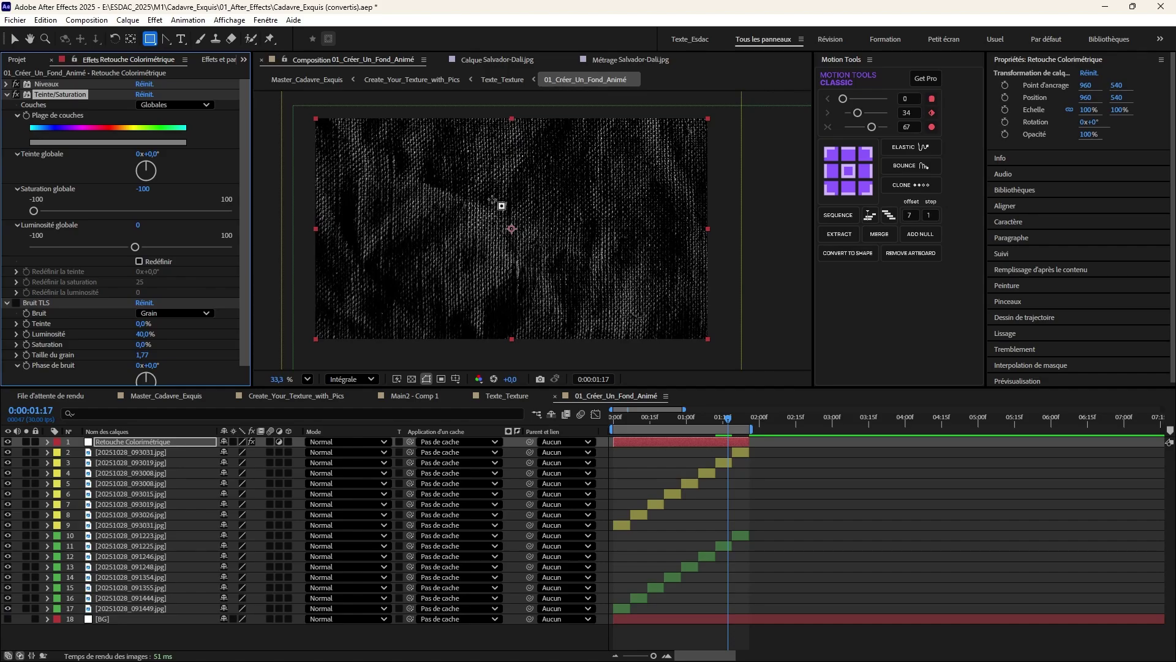
{"action": "left_click_drag", "start_coordinate": [492, 200], "coordinate": [497, 208]}
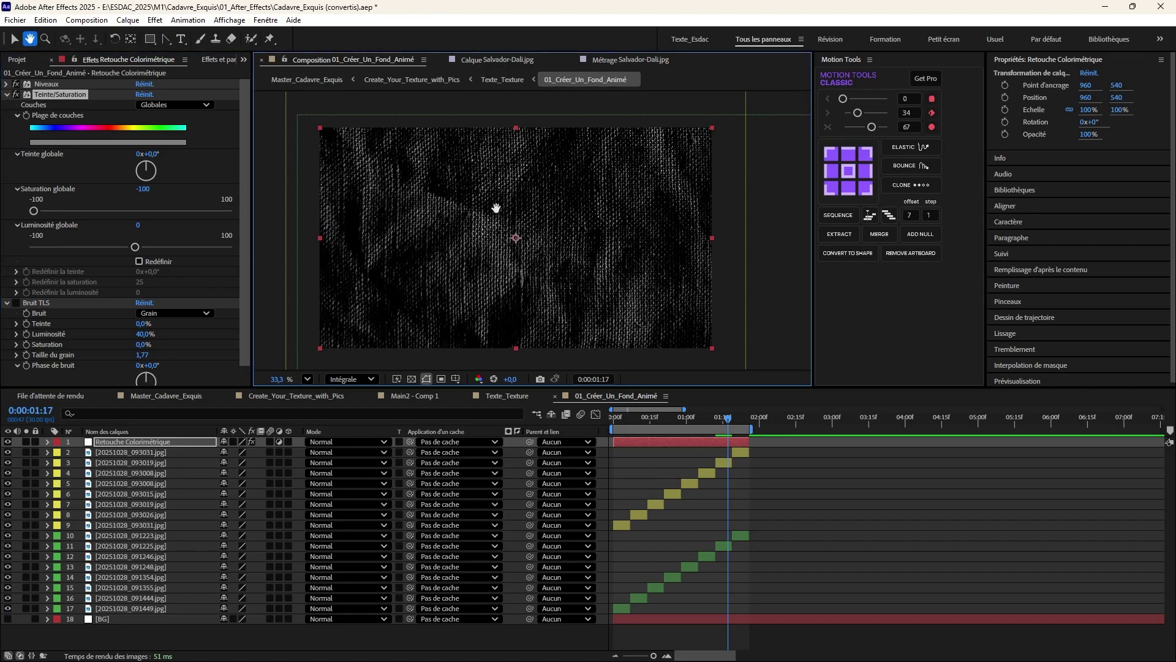
{"action": "left_click", "coordinate": [7, 94]}
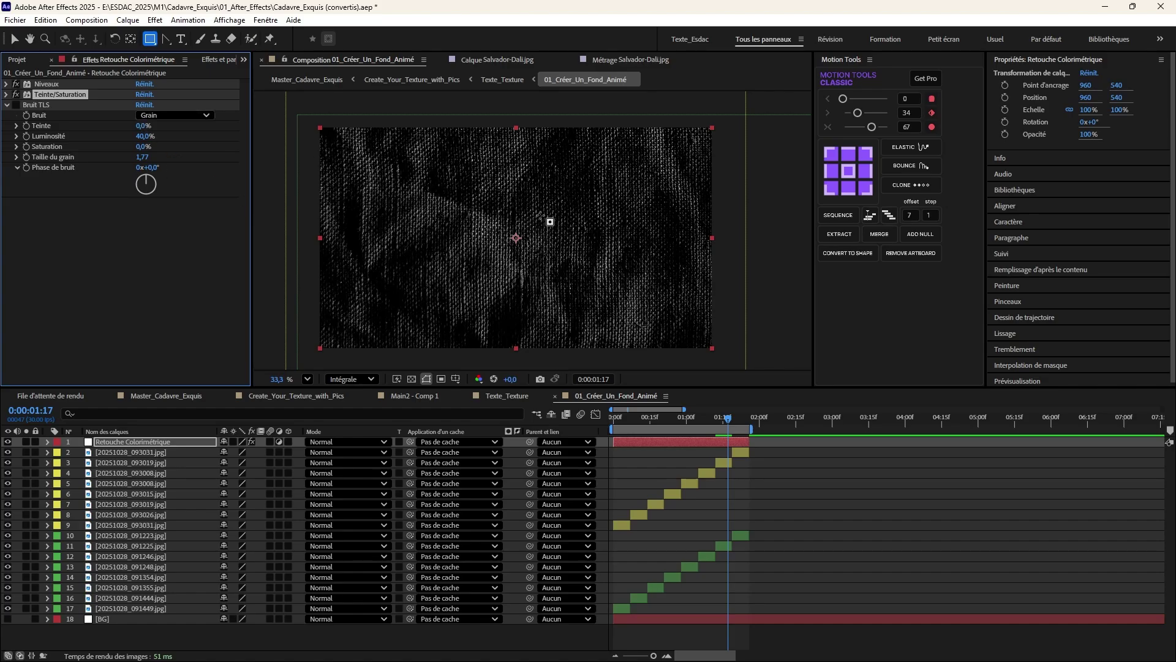
- Enable the Bruit TLS effect and set its luminosity to 77% while viewing the grain up close
{"action": "left_click", "coordinate": [17, 105]}
{"action": "scroll", "coordinate": [406, 202], "scroll_direction": "up", "scroll_amount": 5}
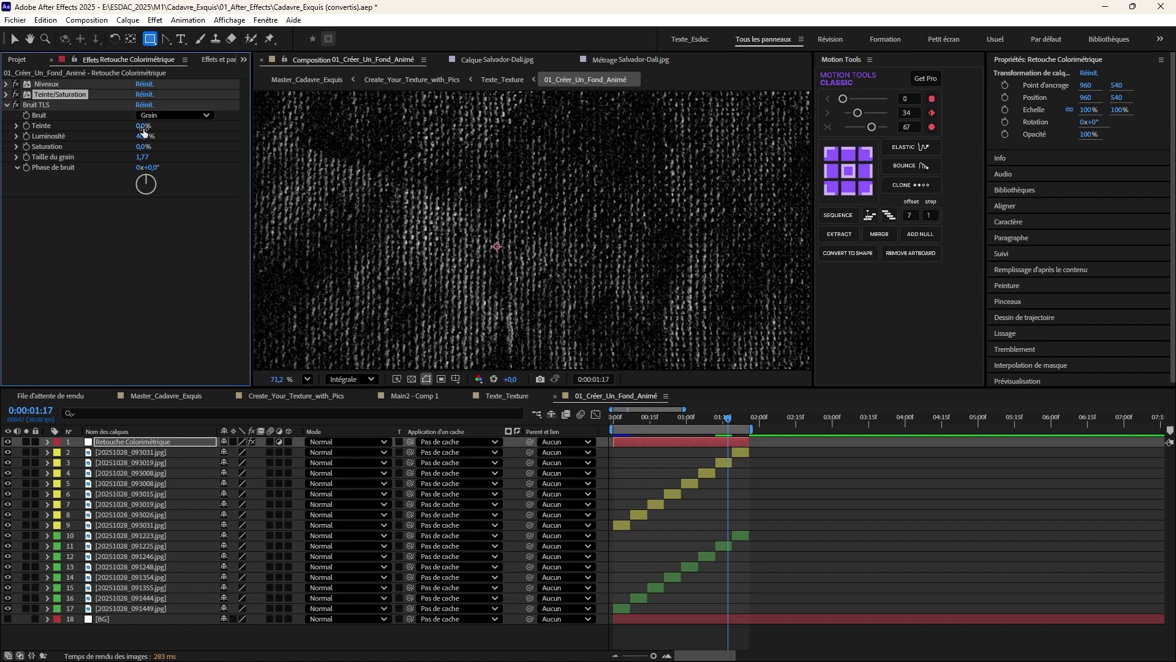
{"action": "left_click_drag", "start_coordinate": [142, 140], "coordinate": [161, 136]}
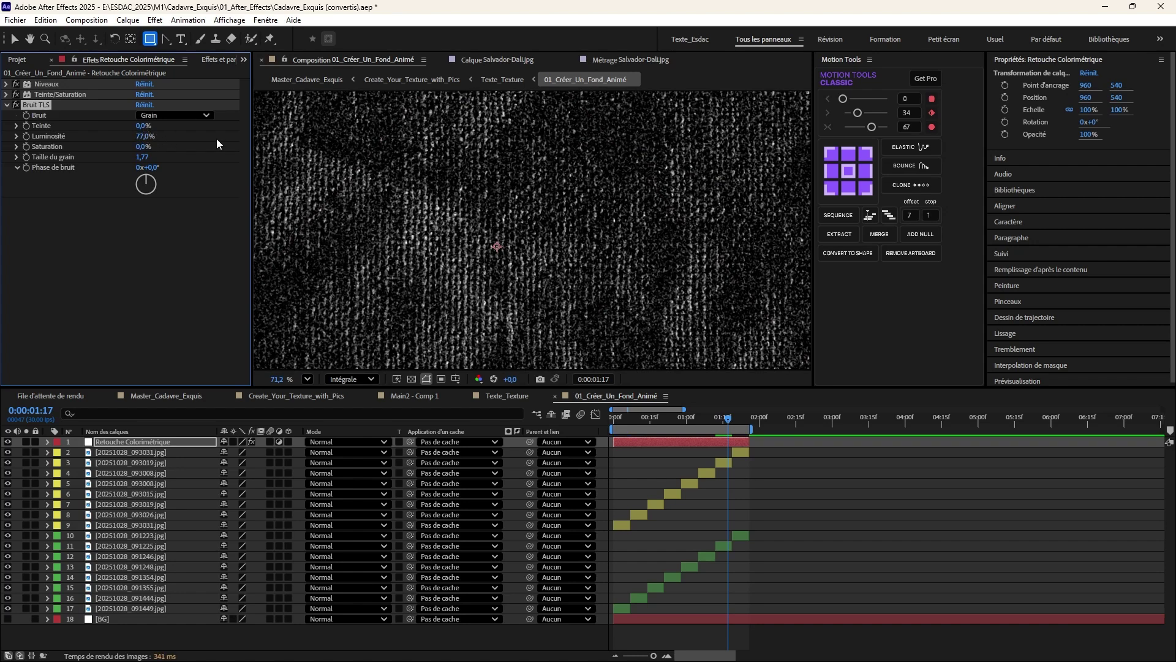
{"action": "scroll", "coordinate": [364, 208], "scroll_direction": "down", "scroll_amount": 1}
- Disable Teinte/Saturation and Niveaux to isolate the noise, and keep Grain as the Bruit TLS noise type
{"action": "left_click", "coordinate": [16, 94]}
{"action": "left_click", "coordinate": [15, 84]}
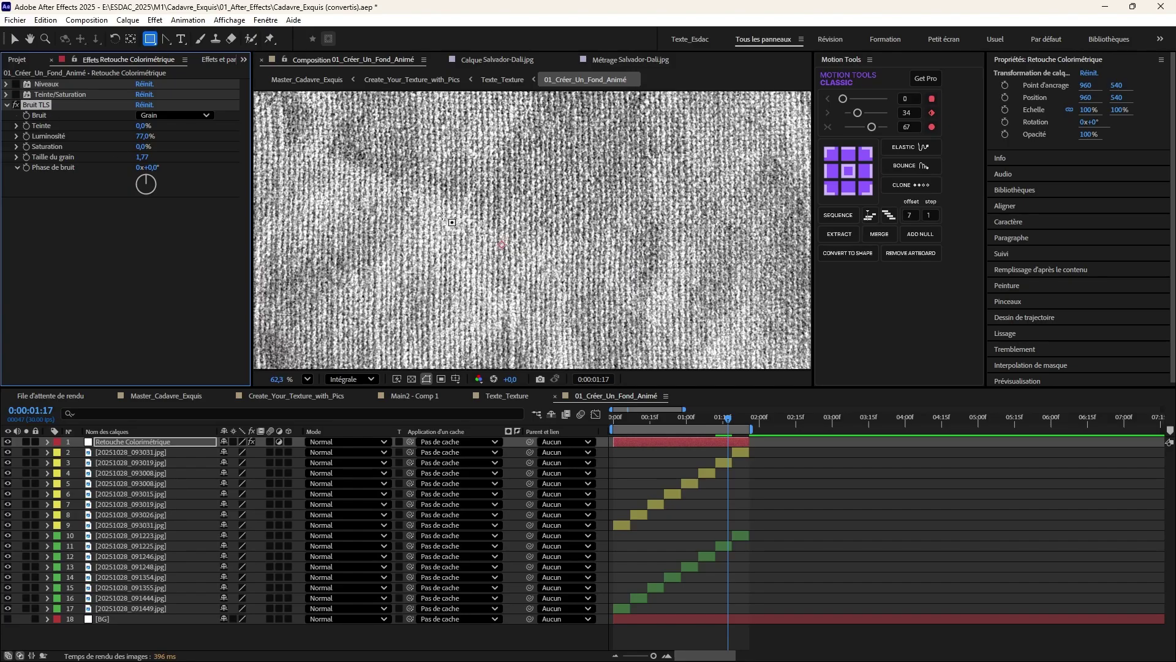
{"action": "scroll", "coordinate": [484, 221], "scroll_direction": "down", "scroll_amount": 2}
{"action": "scroll", "coordinate": [530, 228], "scroll_direction": "up", "scroll_amount": 5}
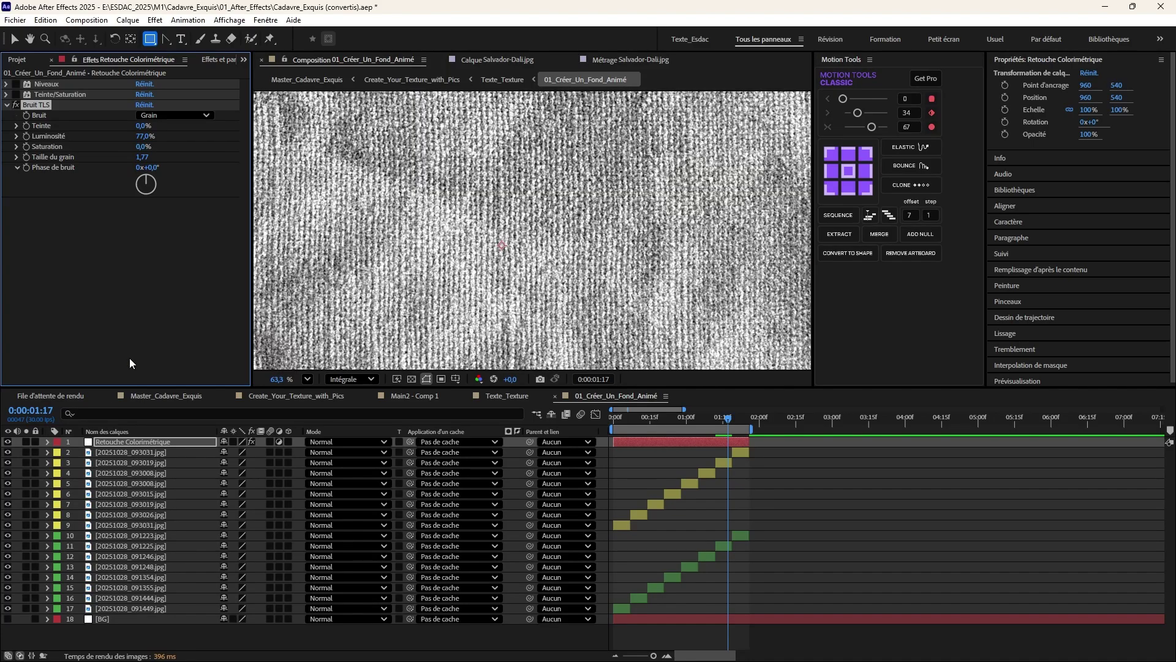
{"action": "left_click", "coordinate": [175, 115]}
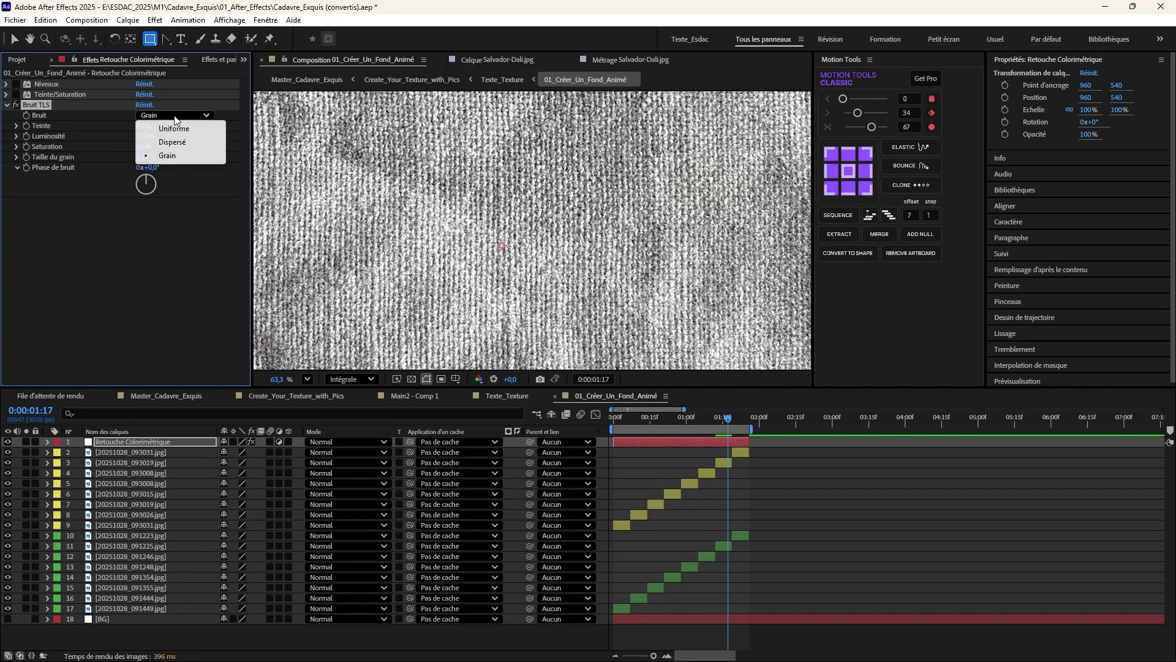
{"action": "left_click", "coordinate": [167, 157]}
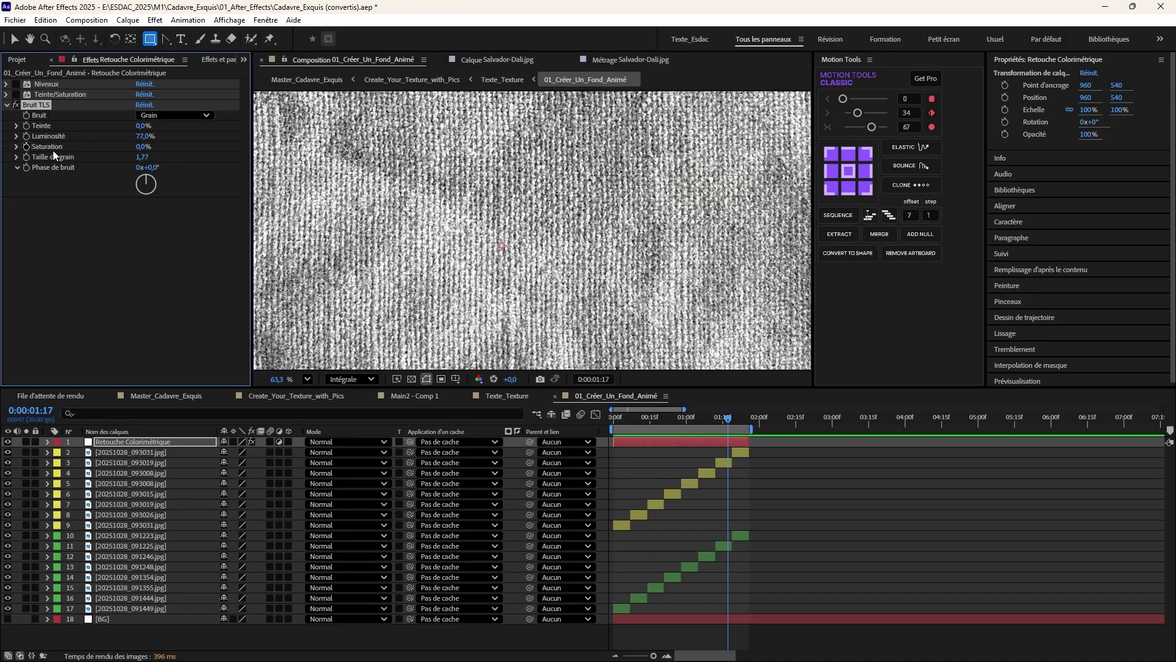
- Try exaggerated Bruit TLS noise on the fabric with luminosity at 180% and saturation at 224%
{"action": "left_click_drag", "start_coordinate": [140, 139], "coordinate": [246, 155]}
{"action": "left_click", "coordinate": [143, 135]}
{"action": "type", "text": "180"}
{"action": "key", "text": "Return"}
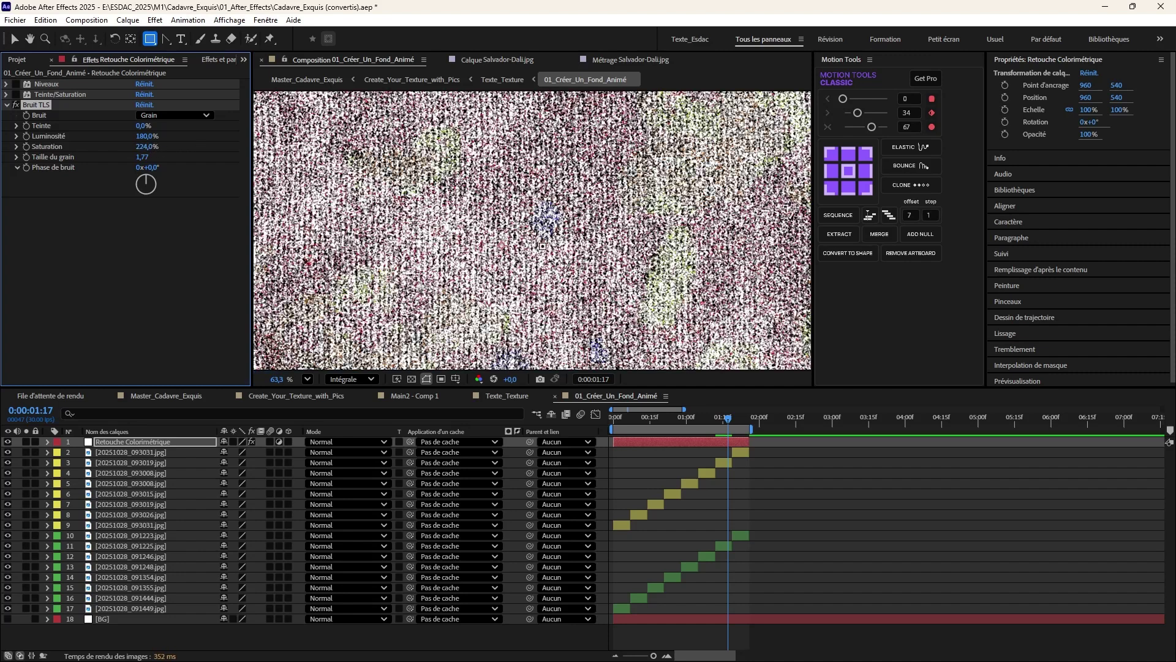
{"action": "scroll", "coordinate": [543, 246], "scroll_direction": "down", "scroll_amount": 2}
{"action": "scroll", "coordinate": [543, 246], "scroll_direction": "up", "scroll_amount": 2}
- Set the Bruit TLS grain size to 0 and its saturation to 0%
{"action": "left_click", "coordinate": [142, 158]}
{"action": "type", "text": "0"}
{"action": "key", "text": "Return"}
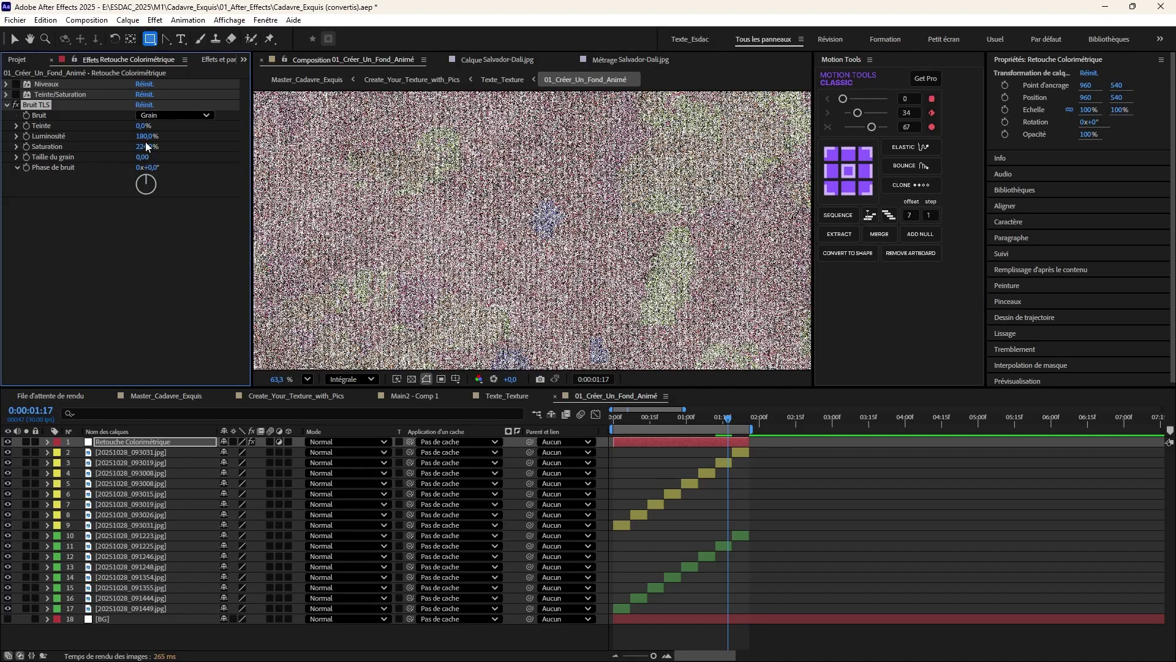
{"action": "left_click", "coordinate": [147, 147]}
{"action": "type", "text": "0"}
{"action": "key", "text": "Return"}
- Set the Bruit TLS luminosity to 50% and inspect the noise on the fabric weave
{"action": "left_click", "coordinate": [146, 136]}
{"action": "type", "text": "19"}
{"action": "key", "text": "Return"}
{"action": "mouse_move", "coordinate": [66, 157]}
{"action": "left_mouse_down"}
{"action": "mouse_move", "coordinate": [104, 154]}
{"action": "mouse_move", "coordinate": [79, 158]}
{"action": "left_mouse_up"}
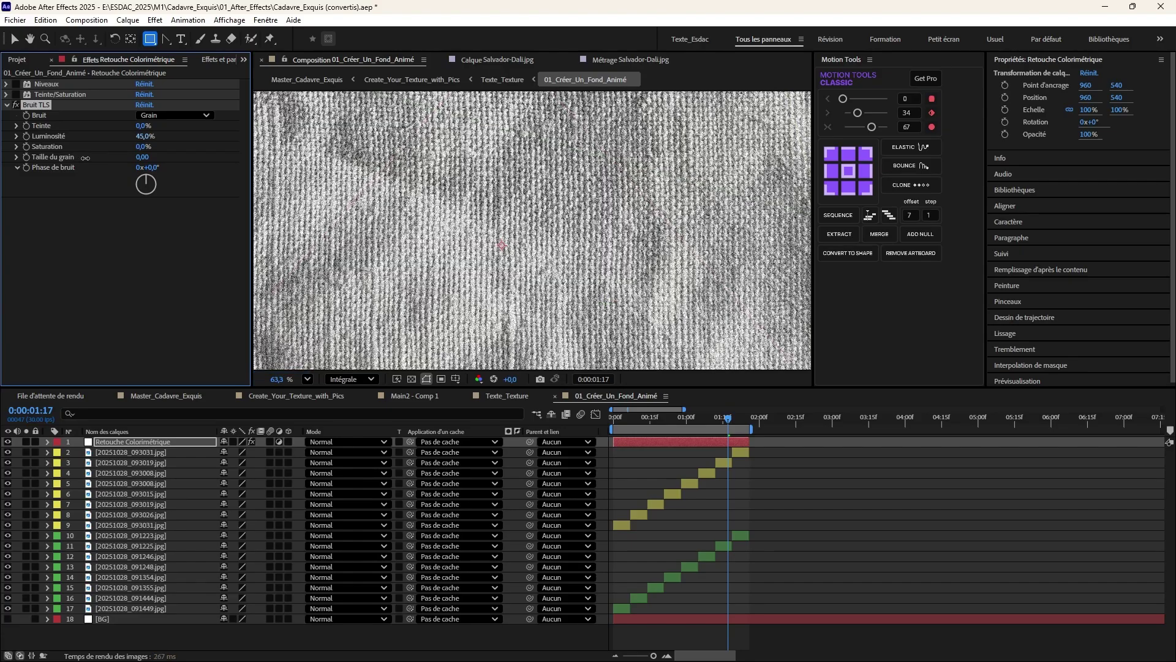
{"action": "scroll", "coordinate": [476, 180], "scroll_direction": "up", "scroll_amount": 3}
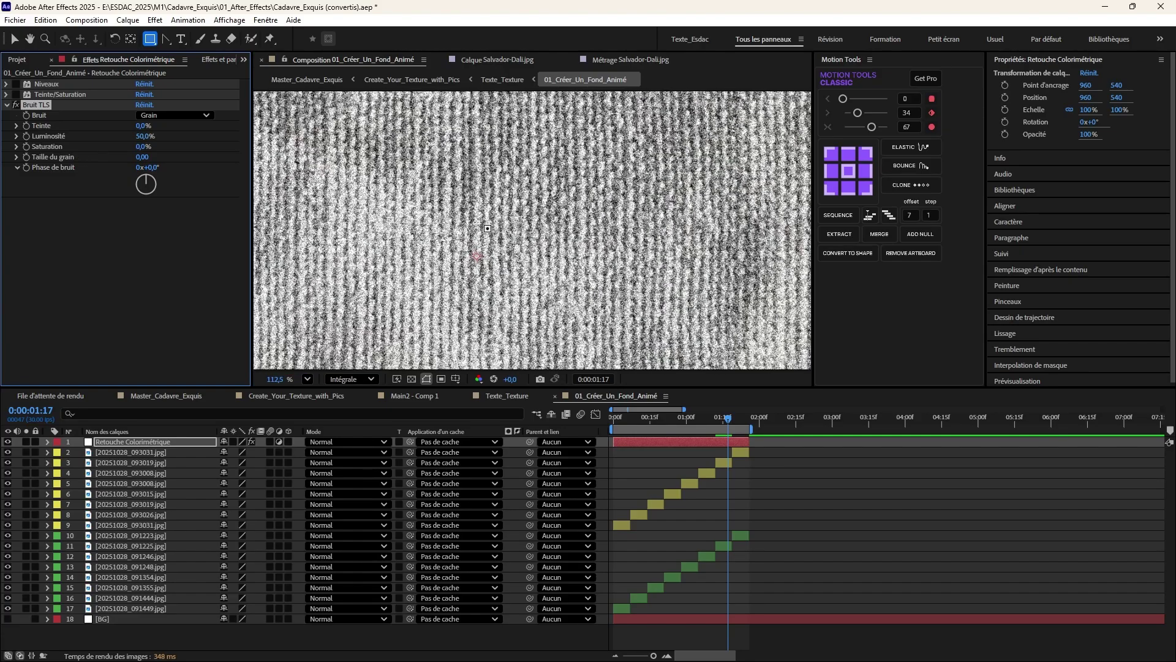
- Re-enable Niveaux and Teinte/Saturation, and reorder the effects so Teinte/Saturation comes after Bruit TLS
{"action": "left_click", "coordinate": [16, 84]}
{"action": "left_click", "coordinate": [16, 94]}
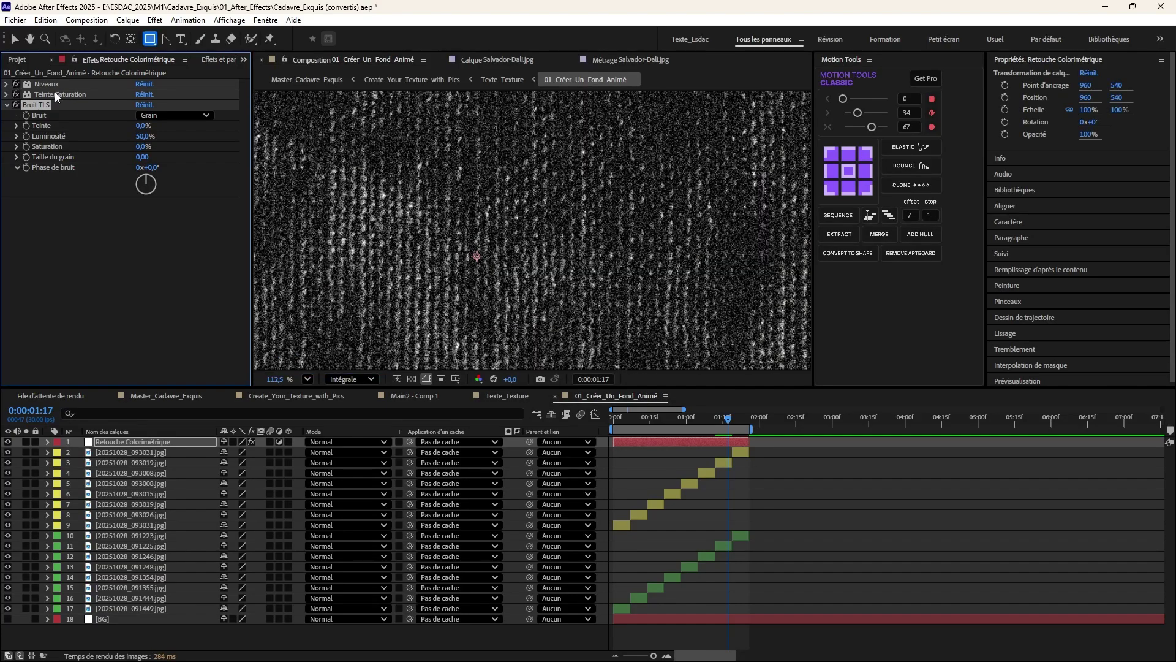
{"action": "left_click", "coordinate": [7, 105]}
{"action": "left_click_drag", "start_coordinate": [60, 94], "coordinate": [60, 110]}
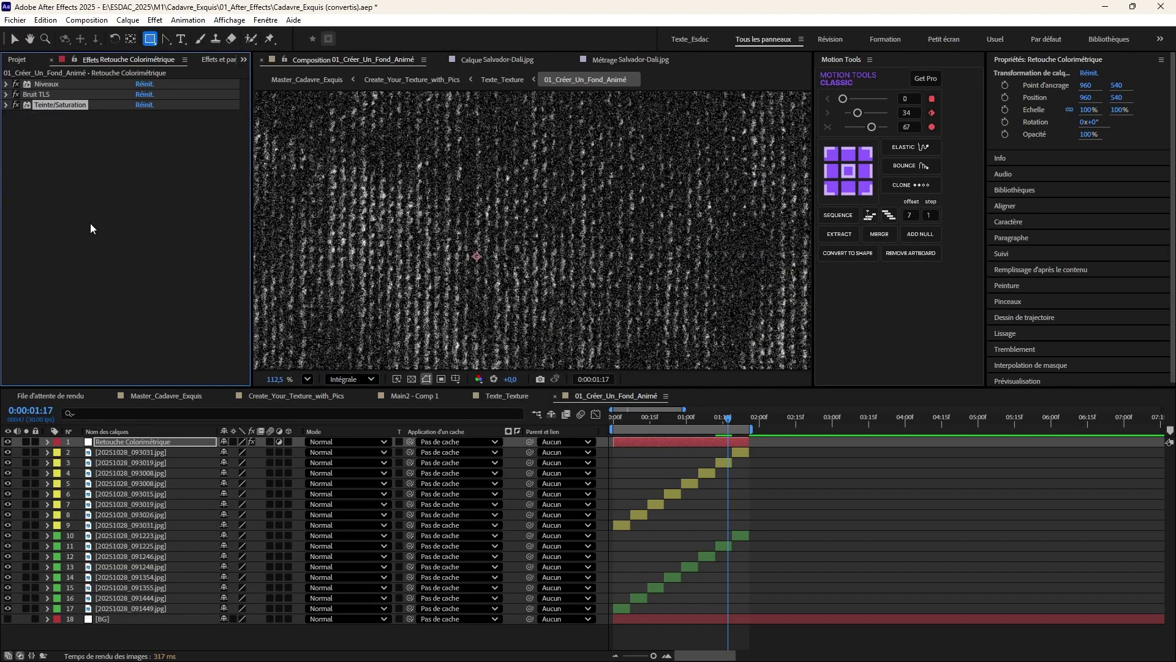
{"action": "scroll", "coordinate": [585, 269], "scroll_direction": "down", "scroll_amount": 5}
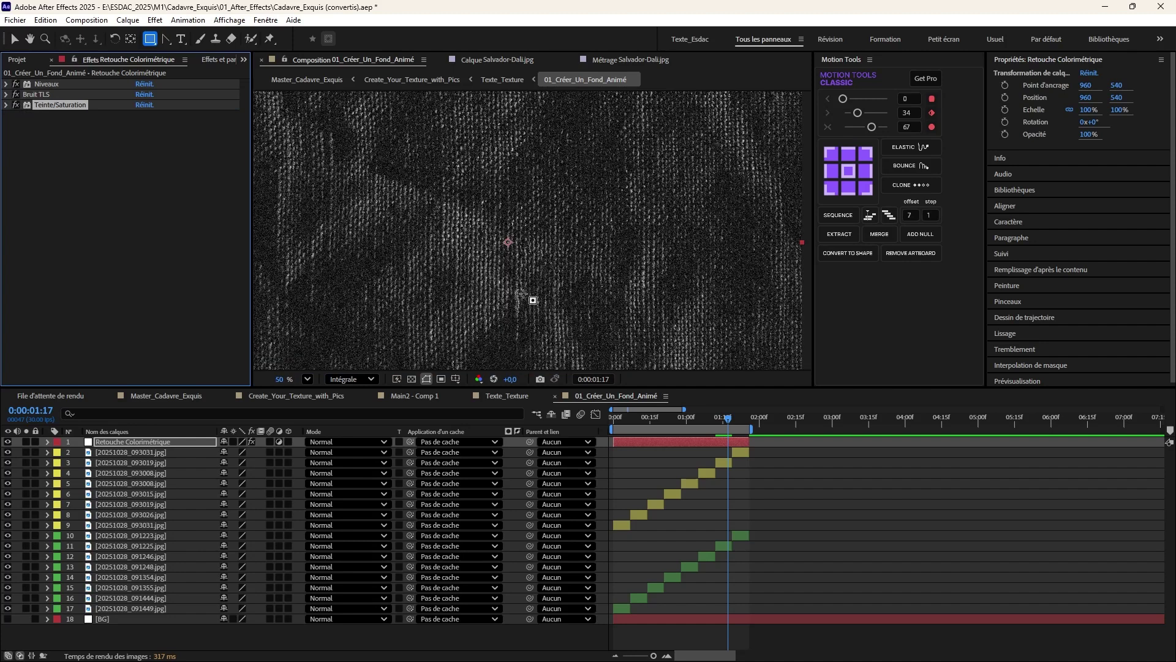
{"action": "scroll", "coordinate": [532, 300], "scroll_direction": "down", "scroll_amount": 1}
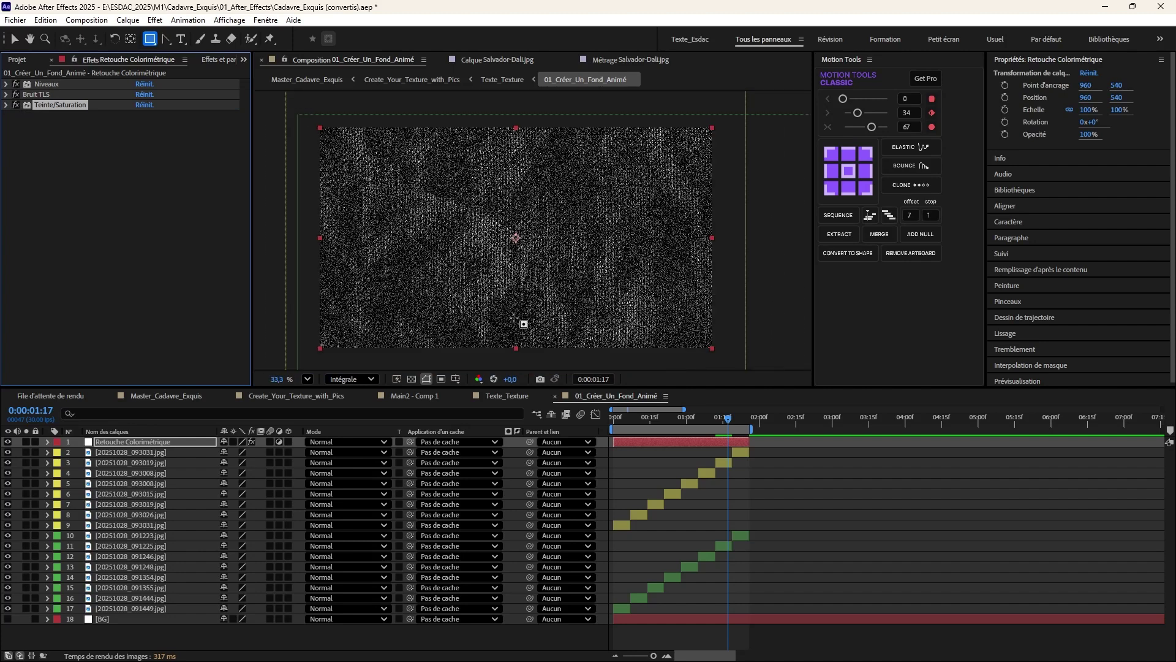
- Compare the fabric with and without the Retouche Colorimétrique layer, and scrub the sequence back to 0:00:00:00
{"action": "left_click", "coordinate": [116, 443]}
{"action": "left_click", "coordinate": [7, 442]}
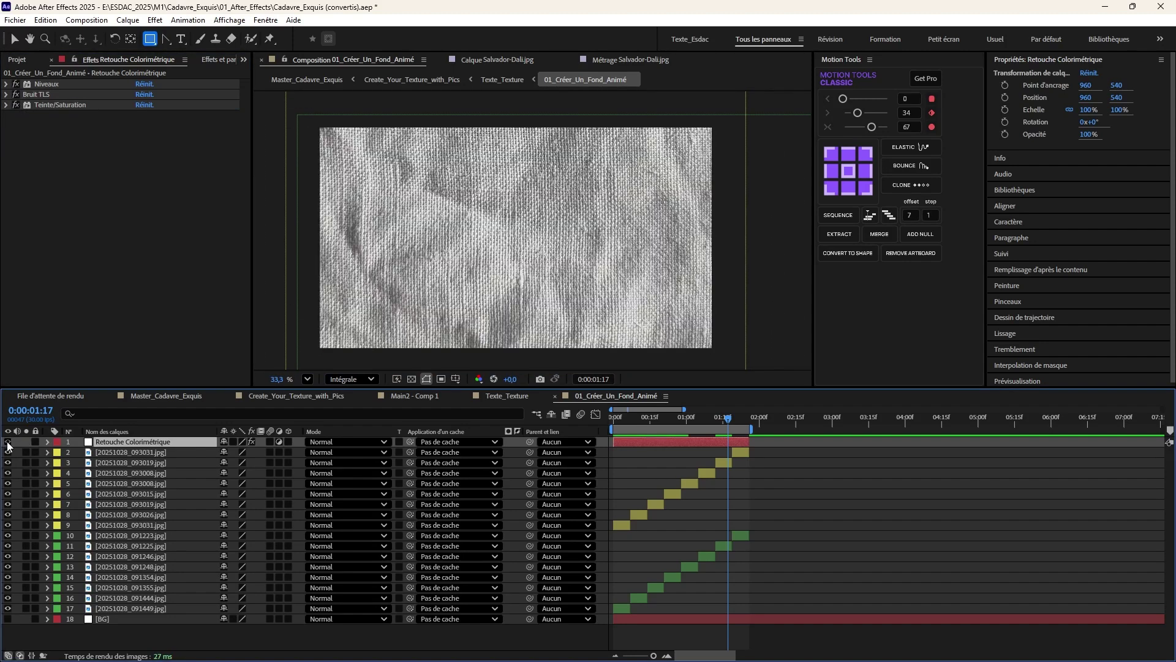
{"action": "left_click", "coordinate": [8, 442]}
{"action": "left_click", "coordinate": [7, 442]}
{"action": "left_click", "coordinate": [7, 442]}
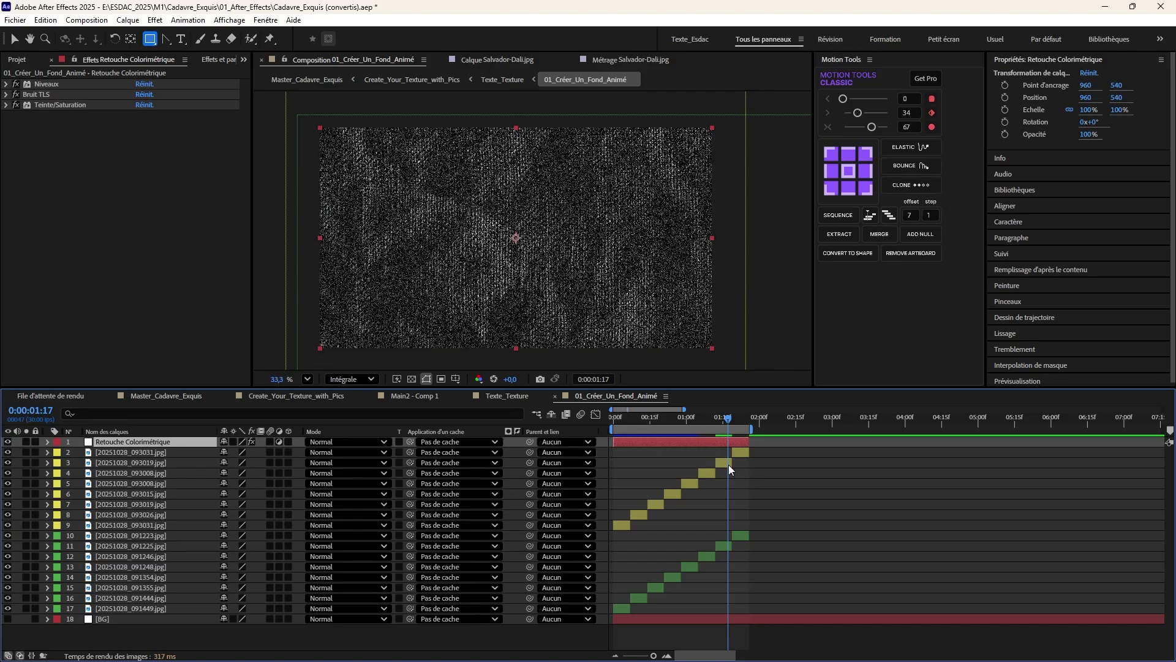
{"action": "left_click_drag", "start_coordinate": [693, 421], "coordinate": [593, 452]}
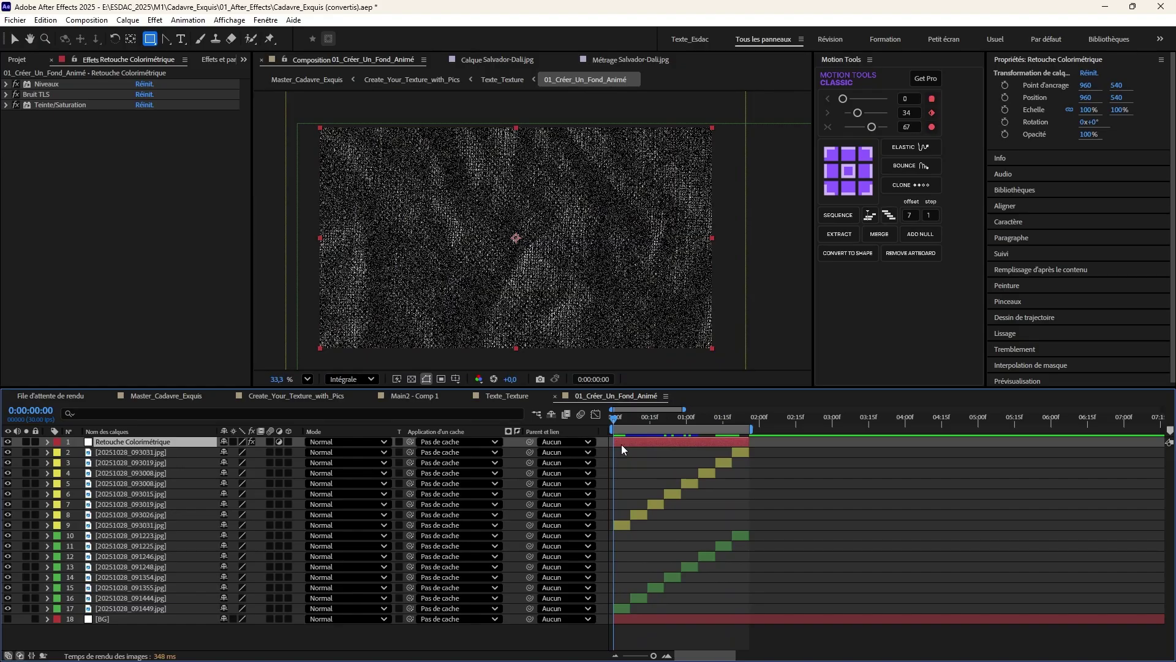
{"action": "left_click_drag", "start_coordinate": [649, 417], "coordinate": [604, 438]}
- End the work area at 0:00:01:25, near the end of the last fabric photo layers
{"action": "left_click_drag", "start_coordinate": [684, 409], "coordinate": [1162, 409]}
{"action": "scroll", "coordinate": [1115, 435], "scroll_direction": "up", "scroll_amount": 5}
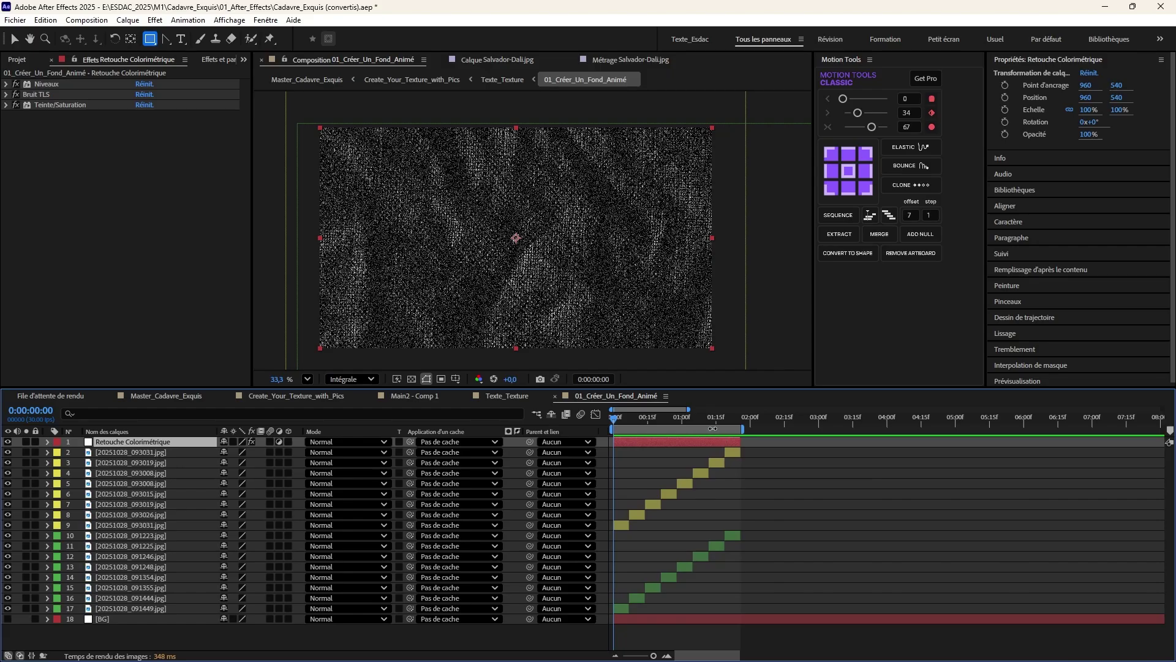
{"action": "left_click_drag", "start_coordinate": [630, 417], "coordinate": [736, 444]}
{"action": "scroll", "coordinate": [726, 451], "scroll_direction": "up", "scroll_amount": 5}
{"action": "left_click_drag", "start_coordinate": [668, 476], "coordinate": [843, 459]}
{"action": "left_click_drag", "start_coordinate": [833, 417], "coordinate": [843, 421]}
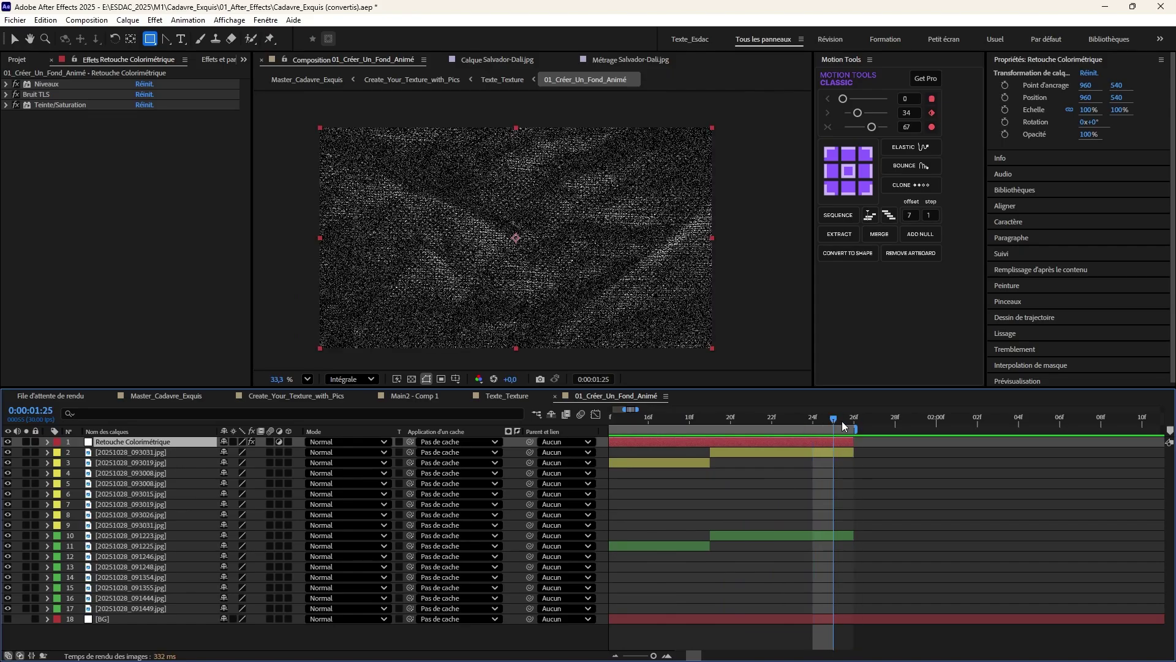
{"action": "key", "text": "n"}
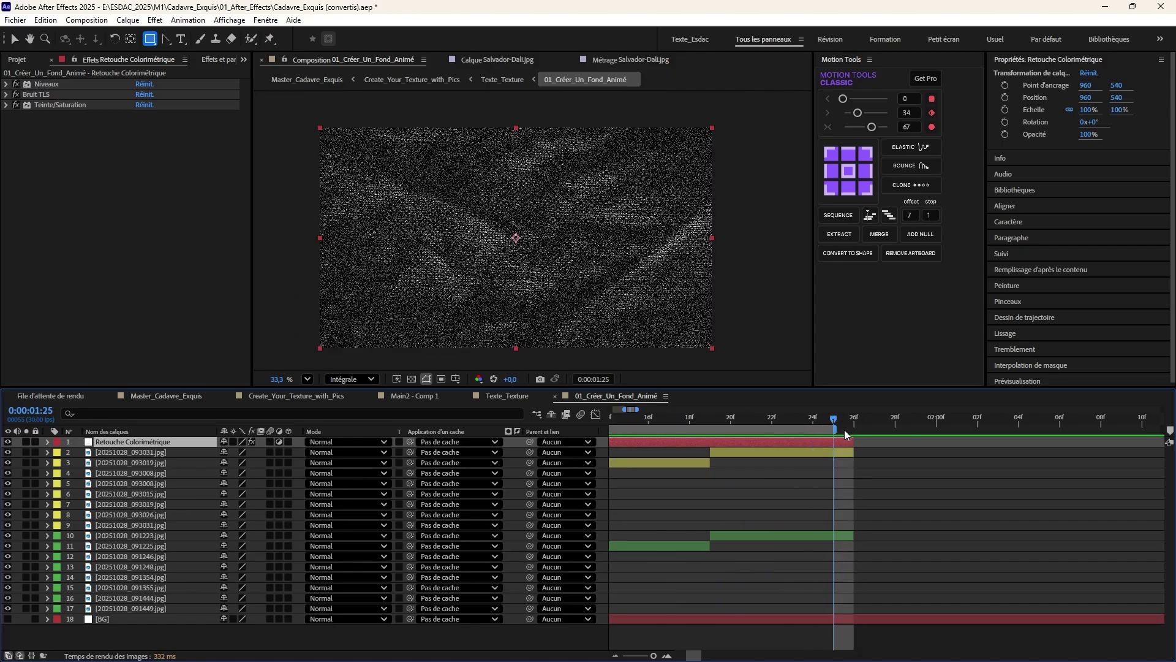
- Trim the 01_Créer_Un_Fond_Animé composition to the work area and show its full duration in the timeline
{"action": "left_click_drag", "start_coordinate": [835, 421], "coordinate": [763, 429]}
{"action": "right_click", "coordinate": [768, 429]}
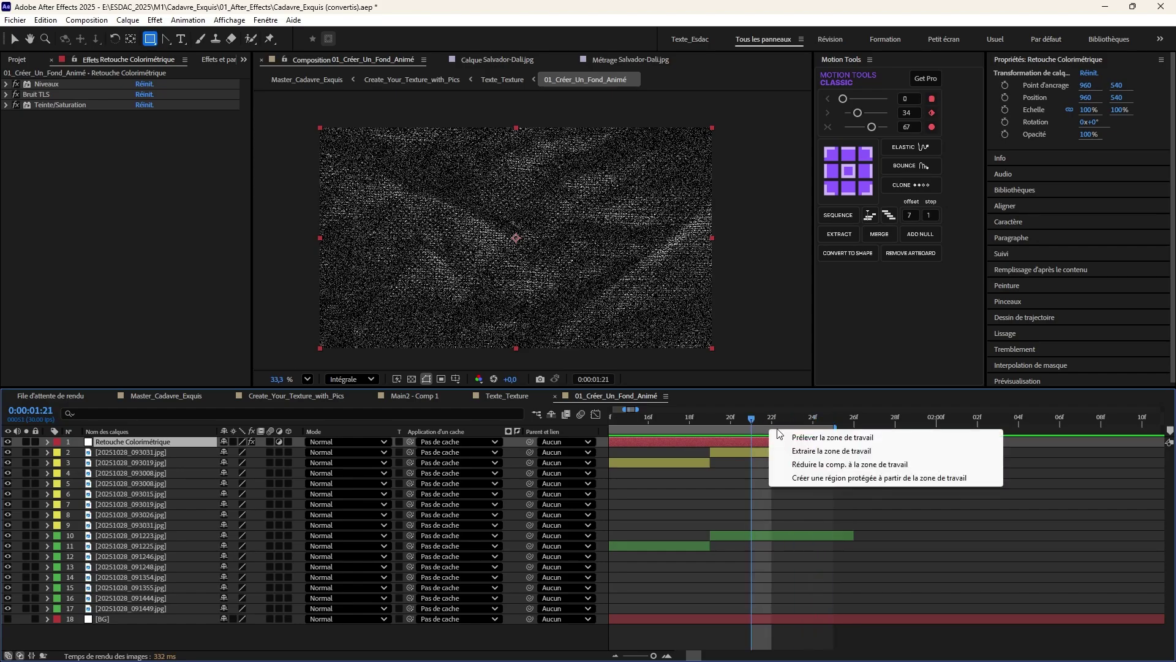
{"action": "left_click", "coordinate": [812, 466]}
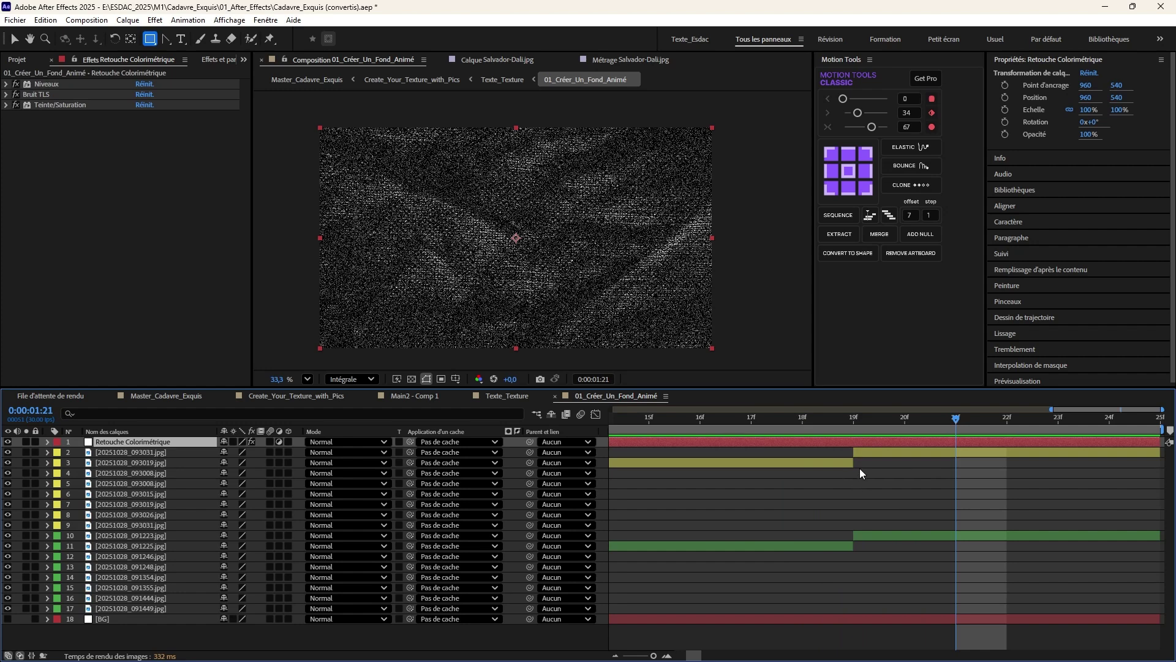
{"action": "left_click_drag", "start_coordinate": [1053, 408], "coordinate": [613, 409]}
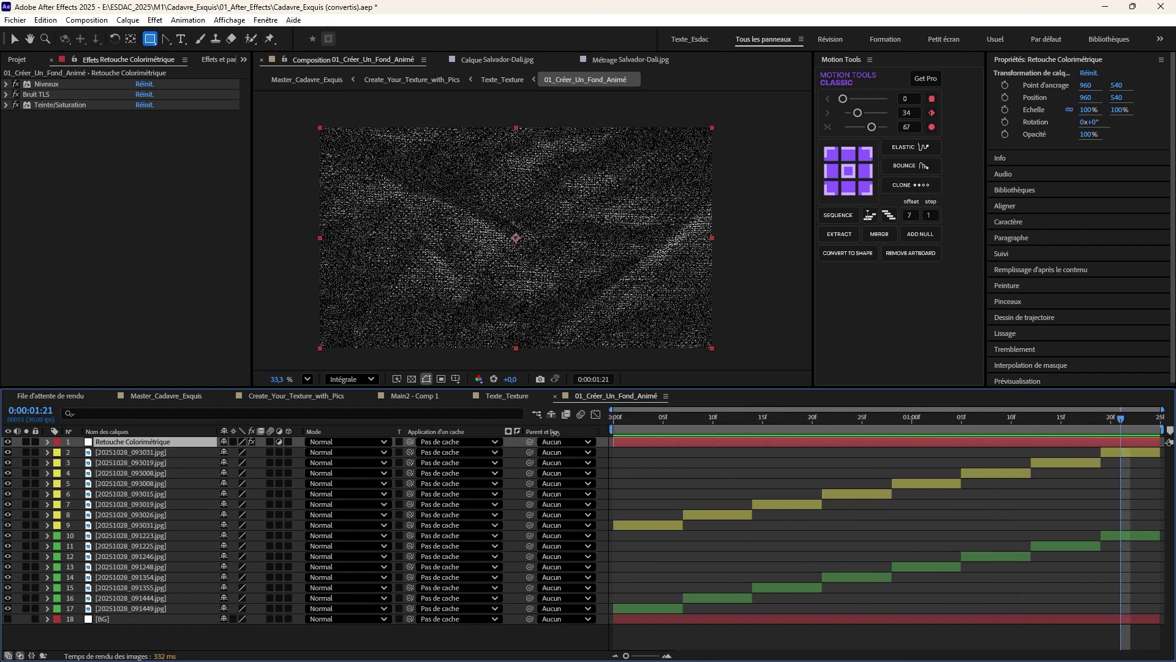
- Scrub through the trimmed fabric sequence and return to 0:00:00:00
{"action": "left_click_drag", "start_coordinate": [1121, 418], "coordinate": [593, 434]}
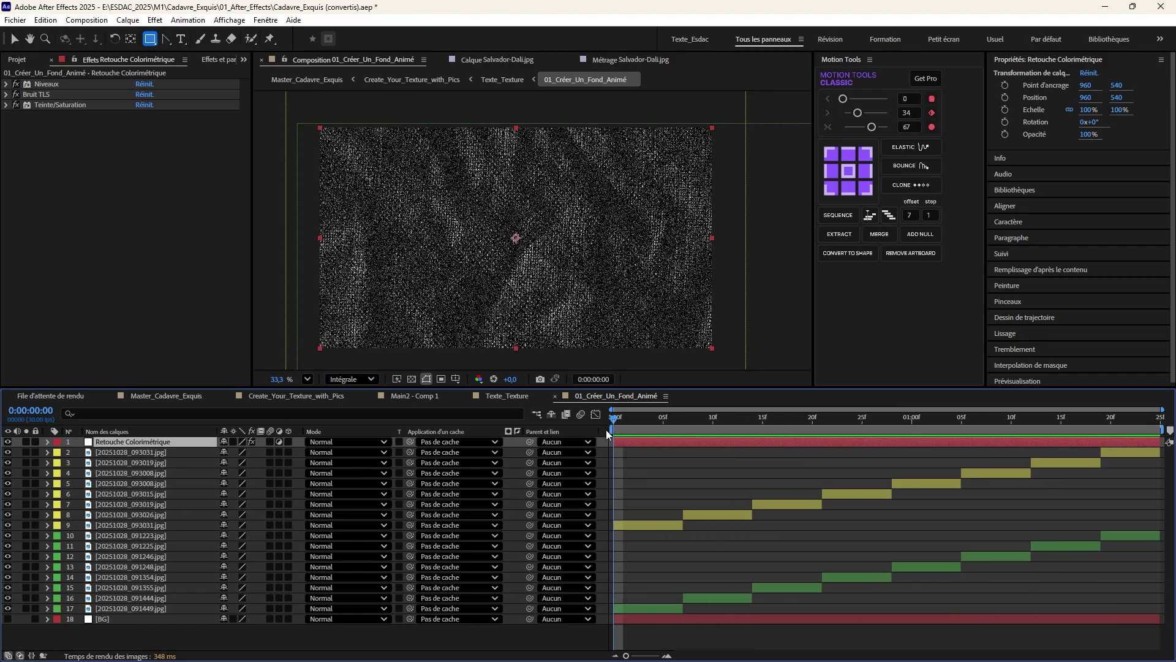
{"action": "mouse_move", "coordinate": [1158, 428]}
{"action": "left_mouse_down"}
{"action": "mouse_move", "coordinate": [1051, 429]}
{"action": "mouse_move", "coordinate": [1169, 441]}
{"action": "left_mouse_up"}
{"action": "left_click", "coordinate": [1028, 419]}
{"action": "left_click_drag", "start_coordinate": [1027, 421], "coordinate": [614, 420]}
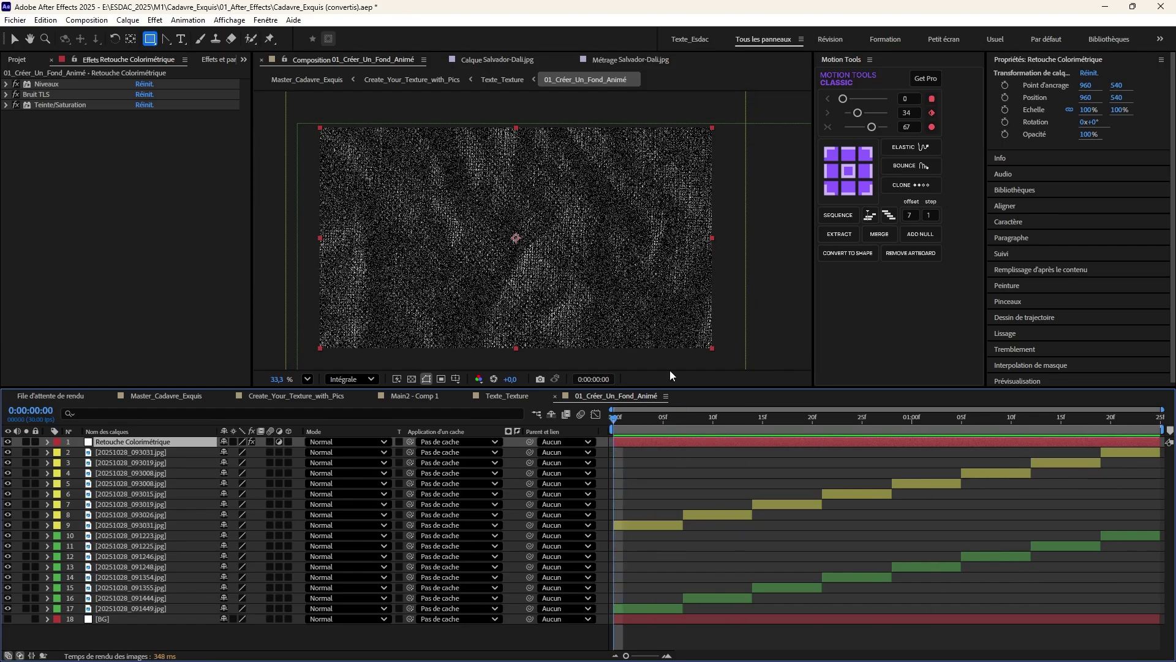
- Check the Texte_Texture composition, return to 01_Créer_Un_Fond_Animé and look over the layer types available for a new layer
{"action": "left_click", "coordinate": [501, 81]}
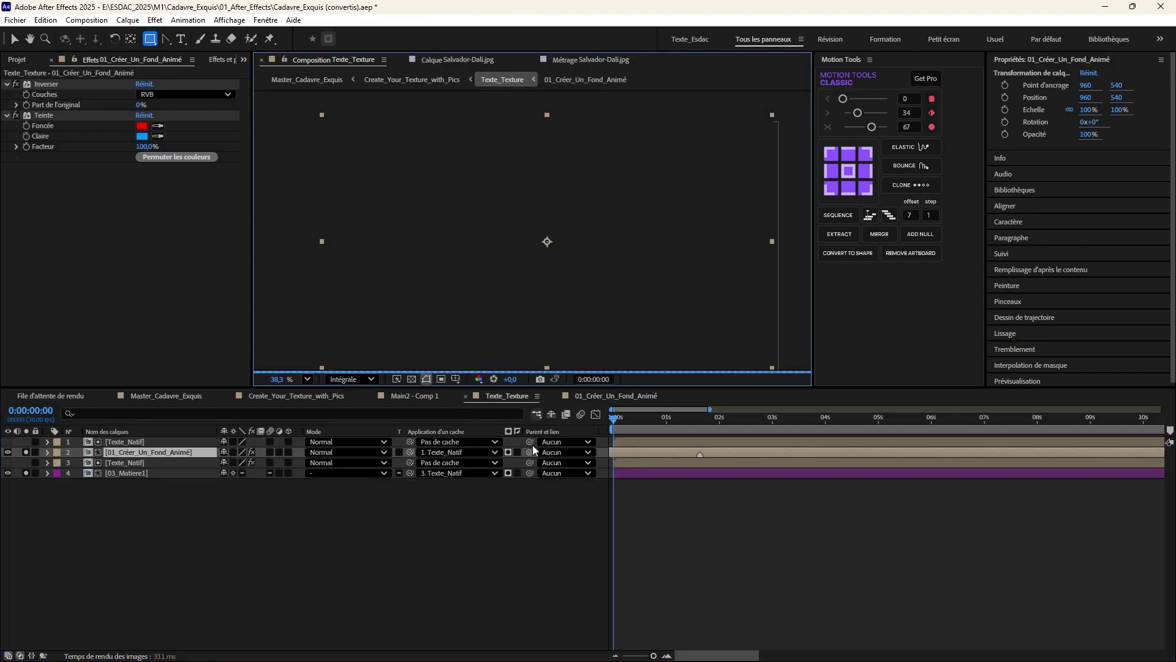
{"action": "left_click", "coordinate": [585, 80]}
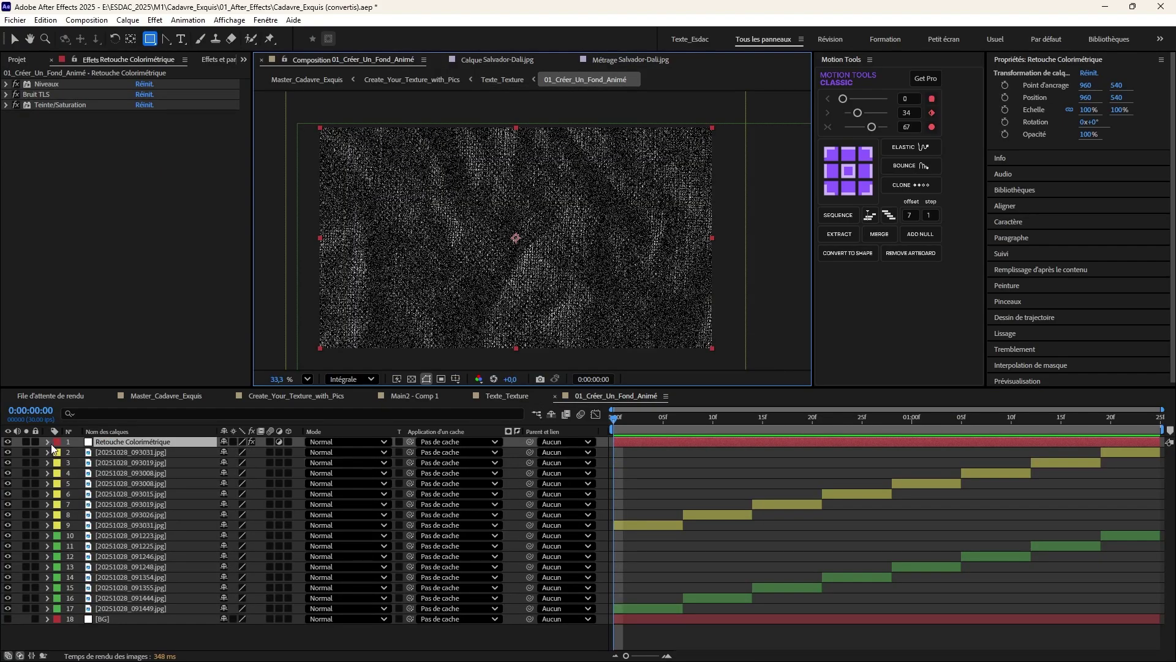
{"action": "left_click", "coordinate": [509, 495]}
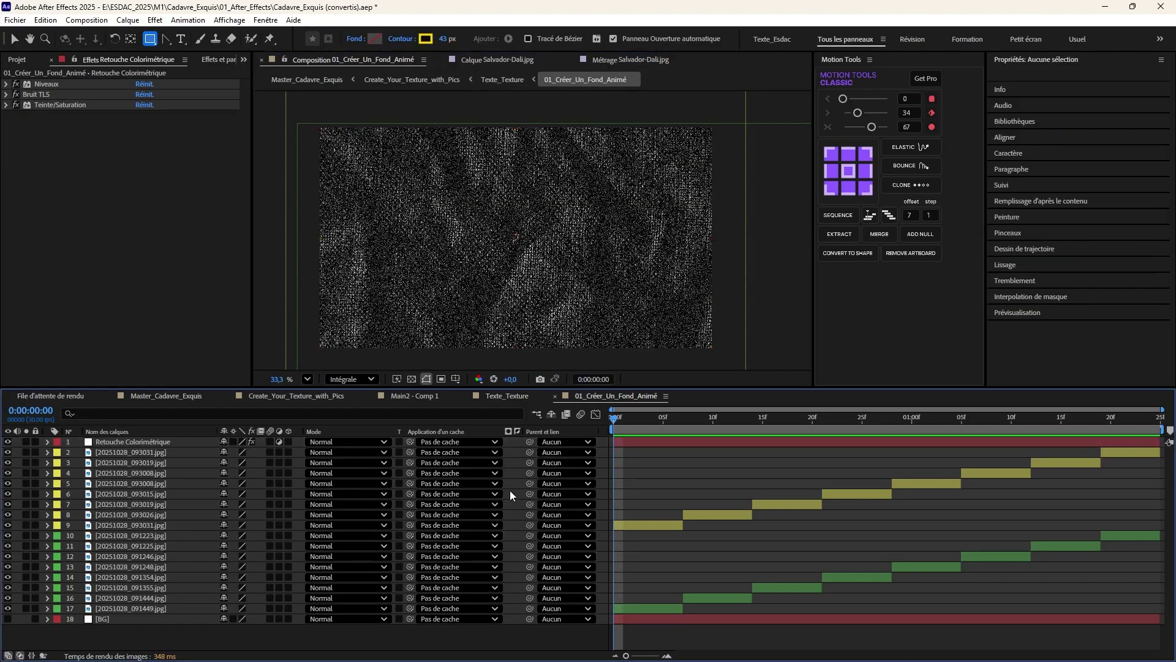
{"action": "right_click", "coordinate": [510, 491]}
{"action": "mouse_move", "coordinate": [558, 500]}
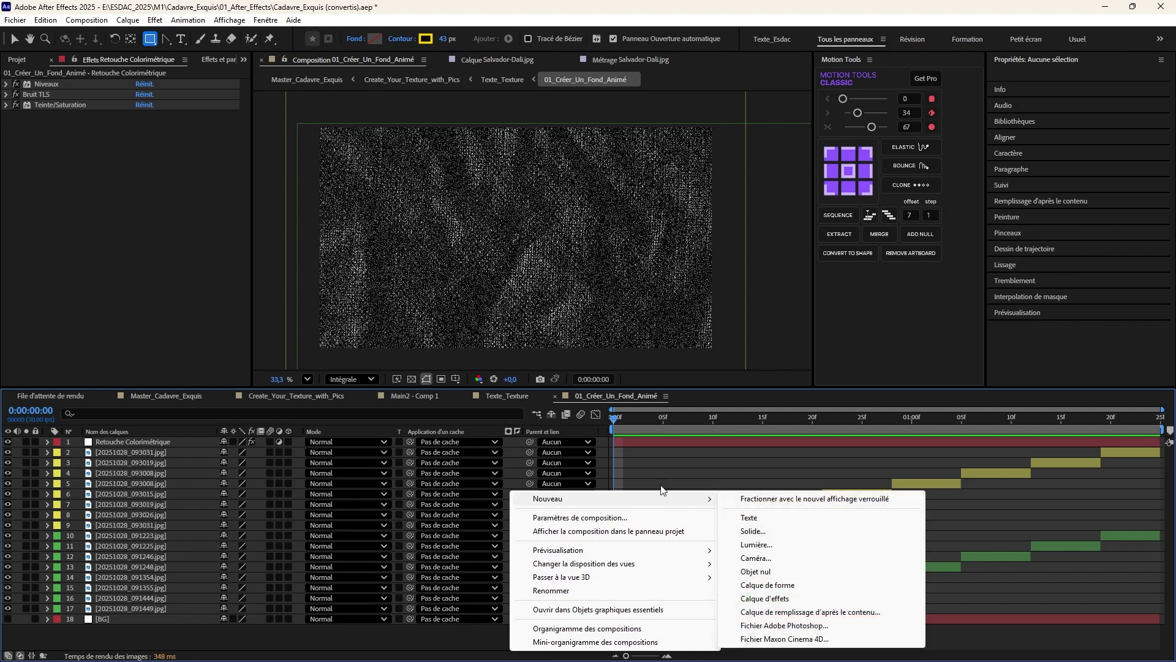
{"action": "left_click", "coordinate": [515, 465]}
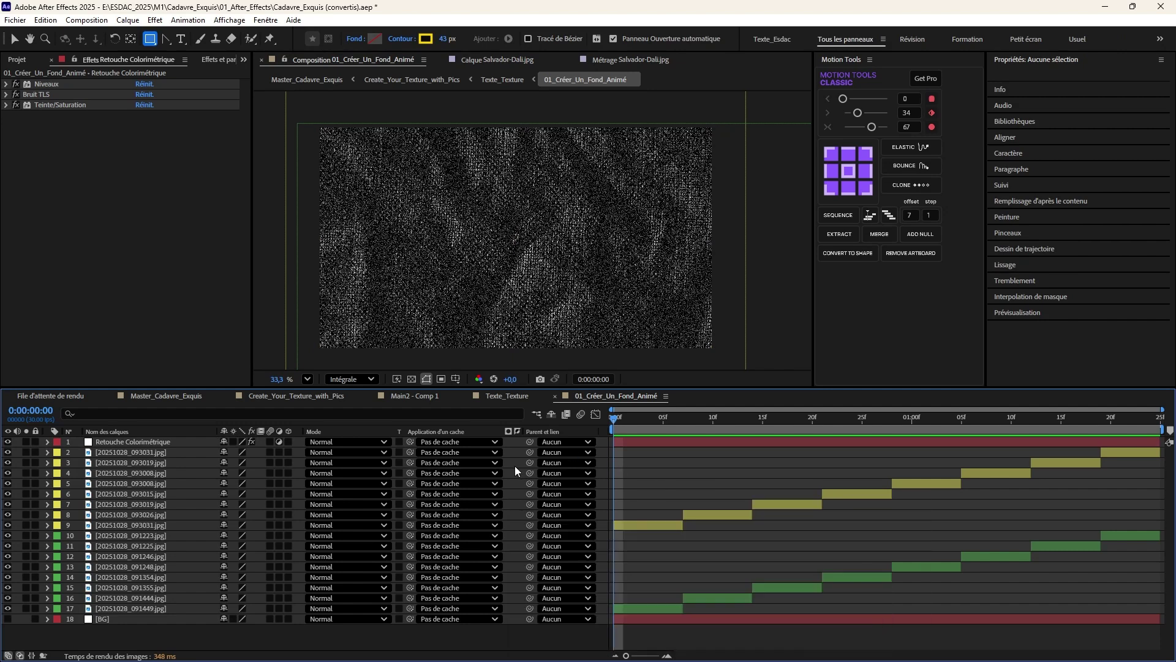
- Create a new HD 1920x1080, 25 fps composition named 02_Boucler_mon_Background with a duration of 0:01:00:00
{"action": "key", "text": "ctrl+n"}
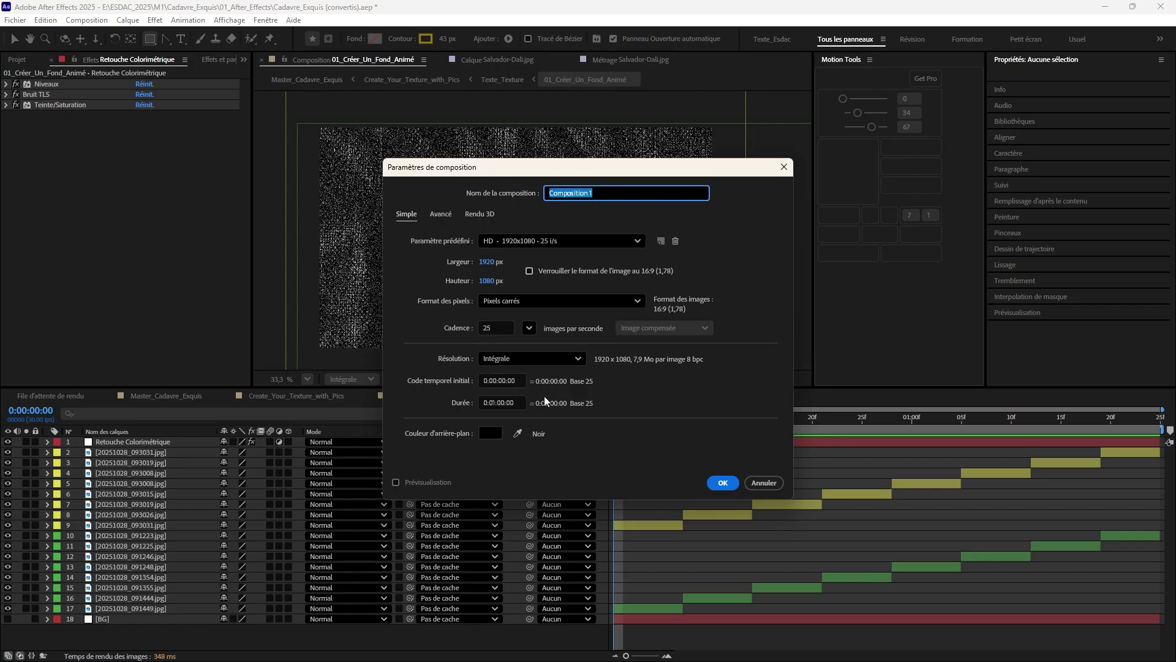
{"action": "left_click", "coordinate": [759, 483]}
{"action": "left_click", "coordinate": [86, 20]}
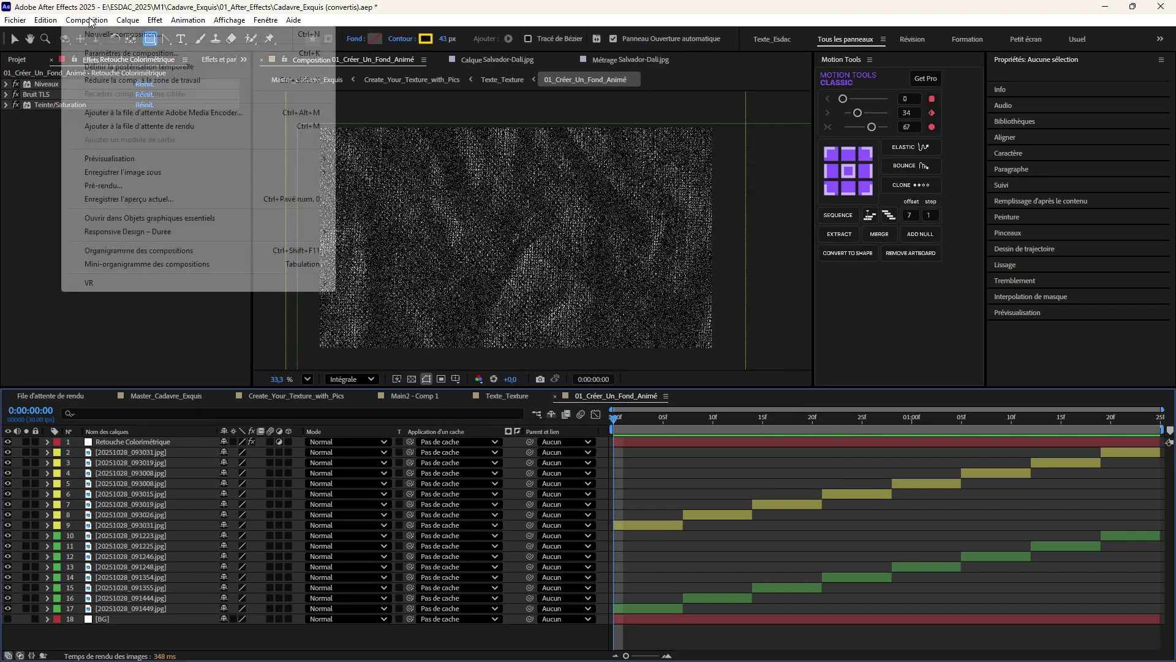
{"action": "left_click", "coordinate": [111, 39]}
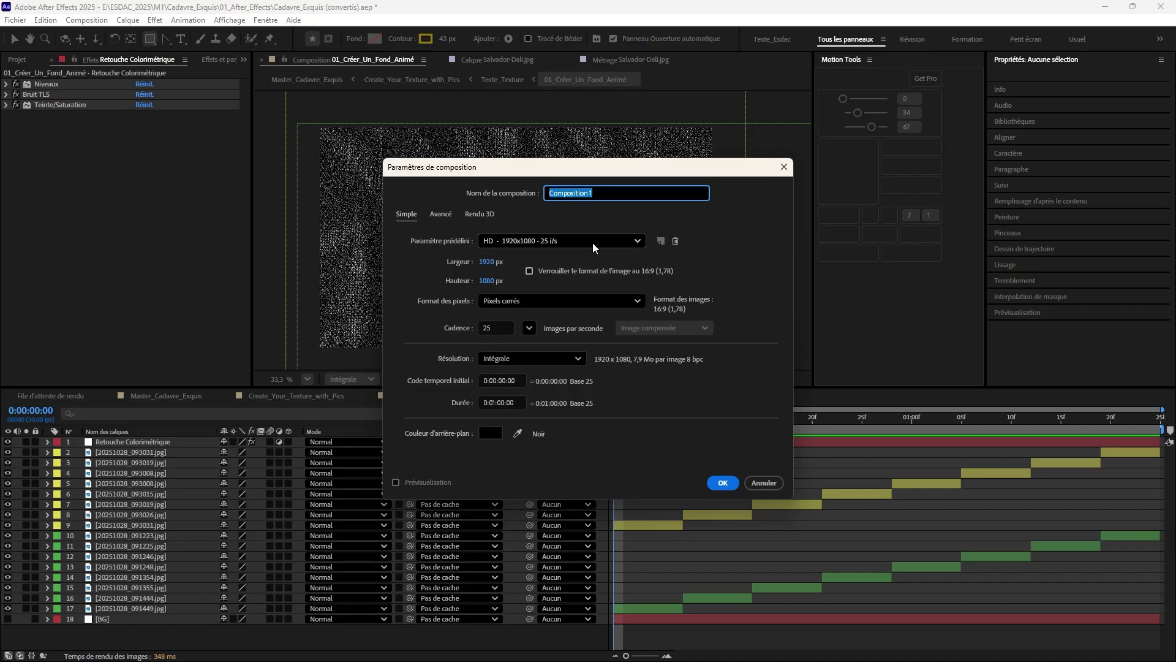
{"action": "type", "text": "02_Boucler_mon_Background"}
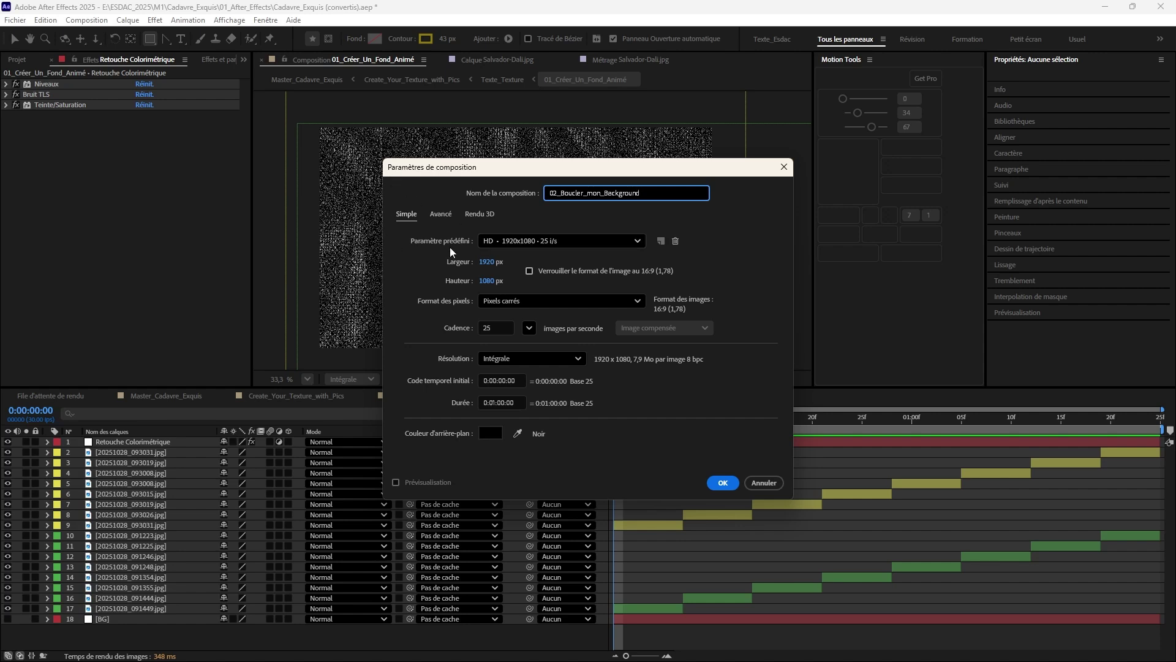
{"action": "left_click", "coordinate": [723, 484]}
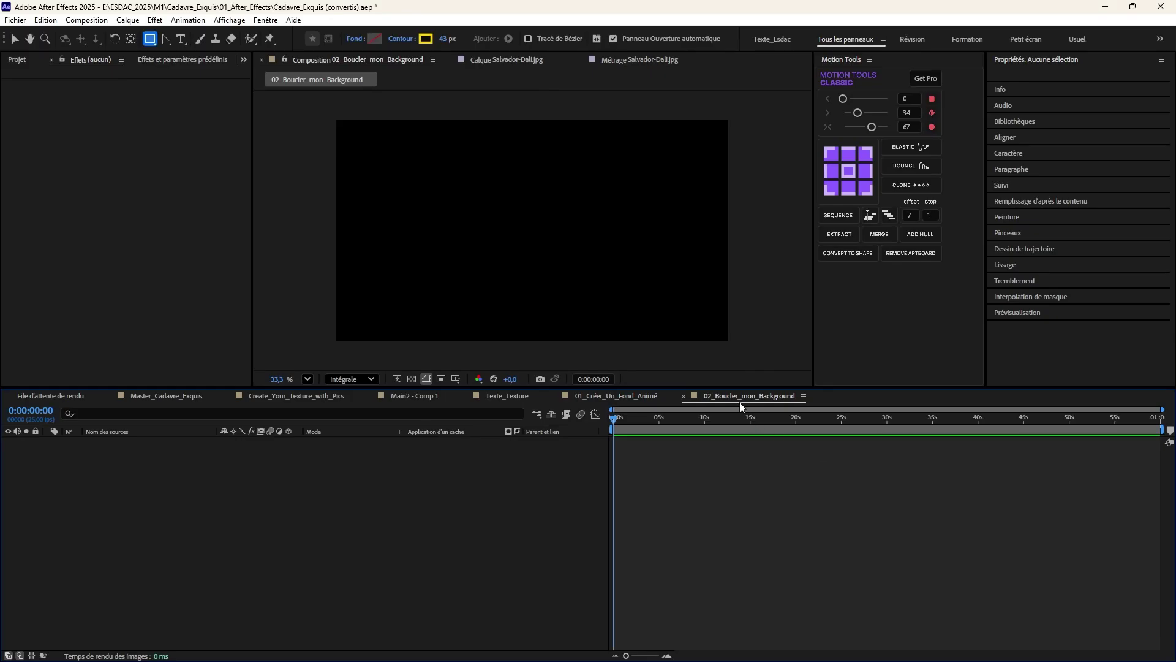
- Reveal the 01_Créer_Un_Fond_Animé composition in the project and add it as a layer in 02_Boucler_mon_Background
{"action": "left_click", "coordinate": [623, 398]}
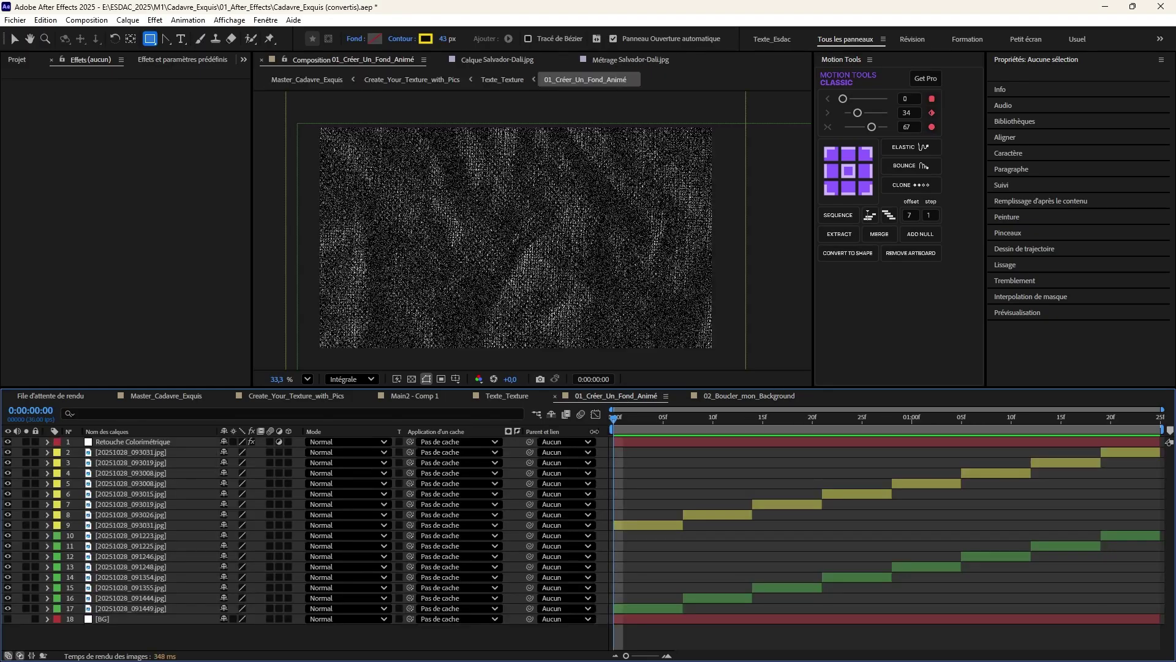
{"action": "right_click", "coordinate": [515, 476]}
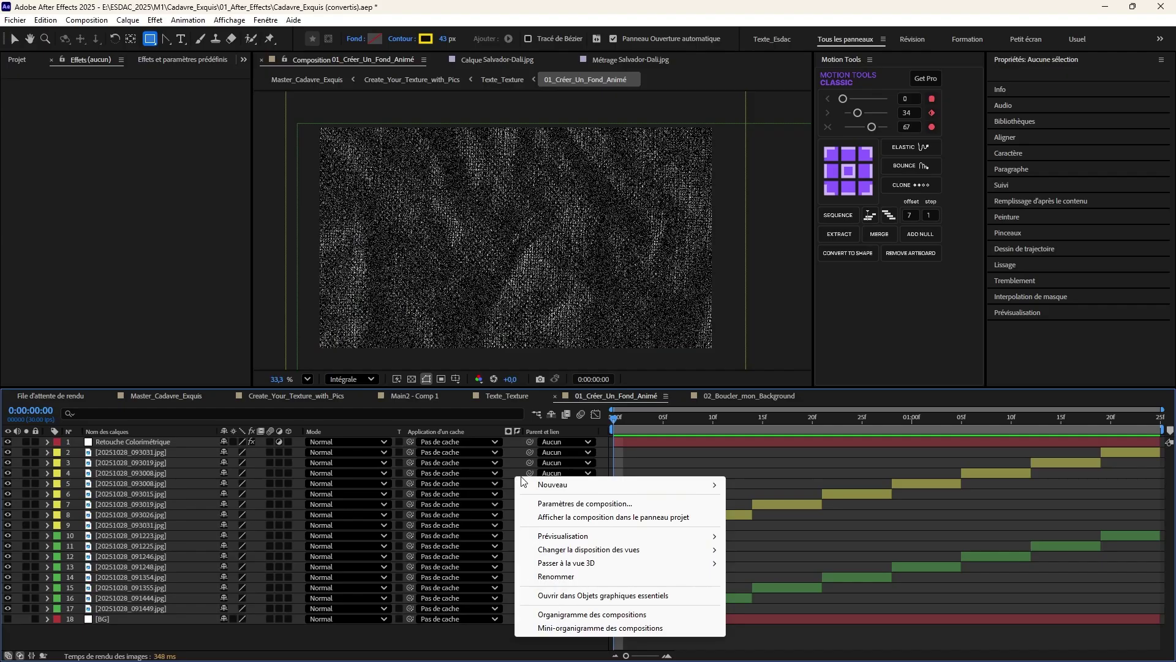
{"action": "left_click", "coordinate": [583, 518]}
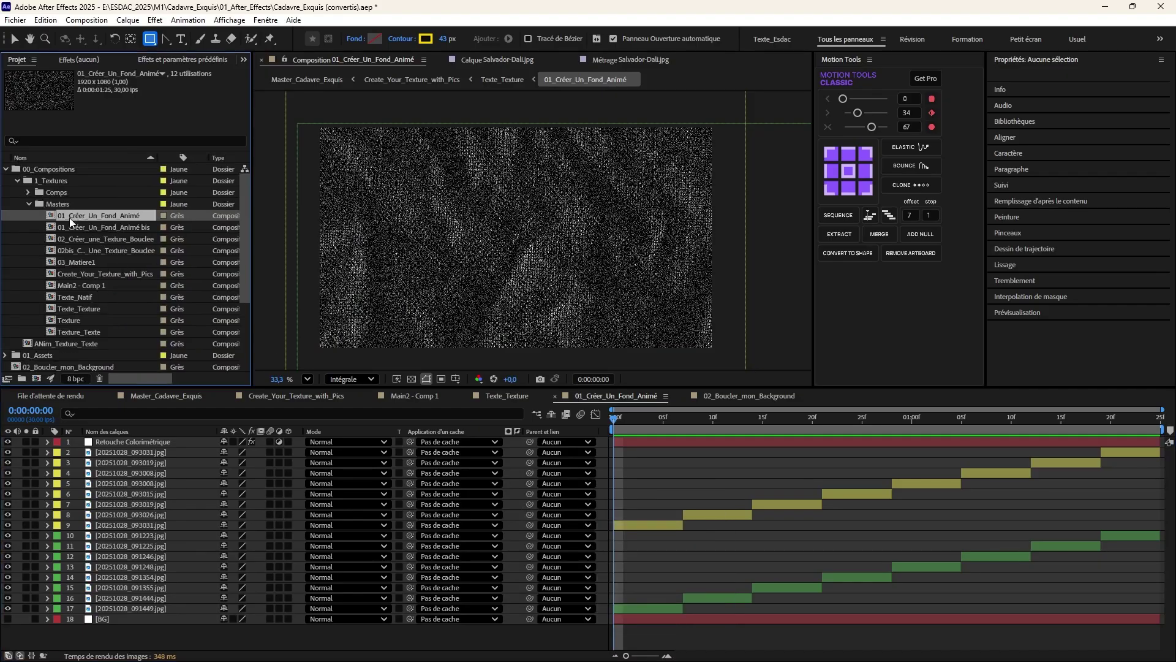
{"action": "right_click", "coordinate": [515, 476]}
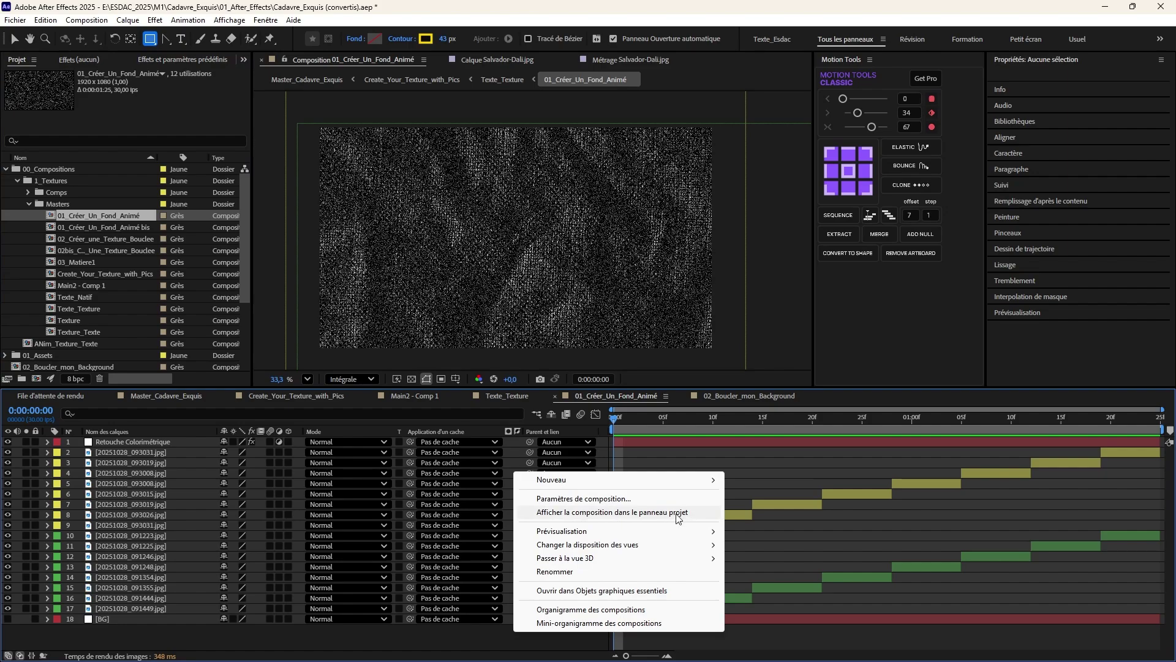
{"action": "left_click", "coordinate": [677, 515]}
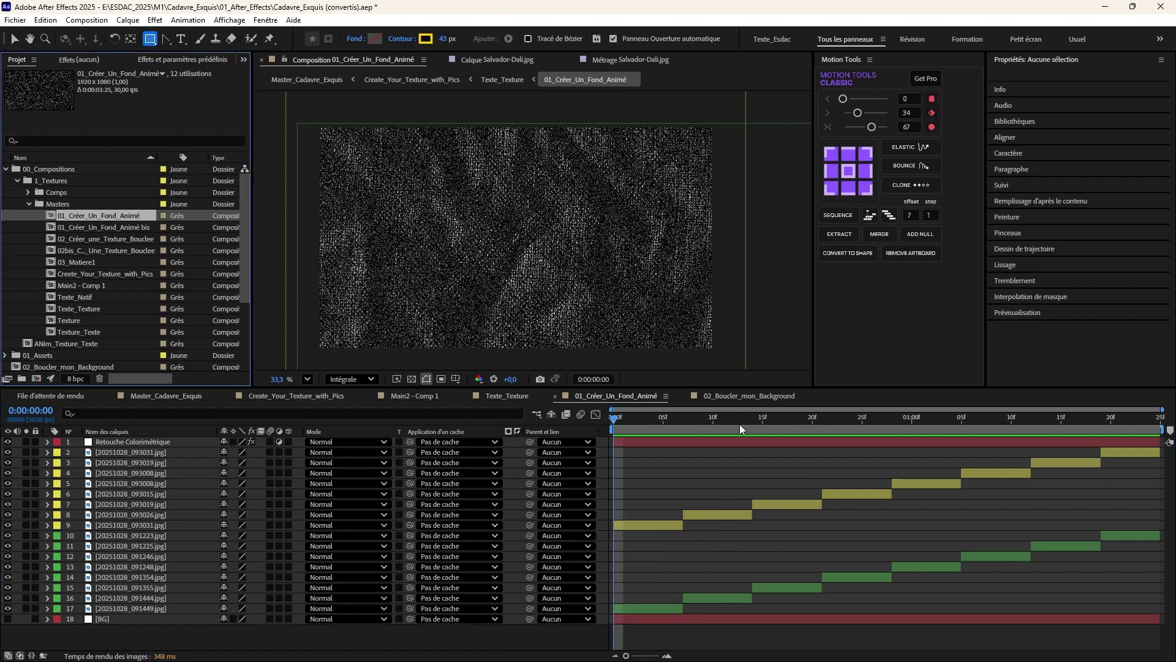
{"action": "left_click", "coordinate": [732, 397]}
{"action": "left_click_drag", "start_coordinate": [93, 212], "coordinate": [276, 507]}
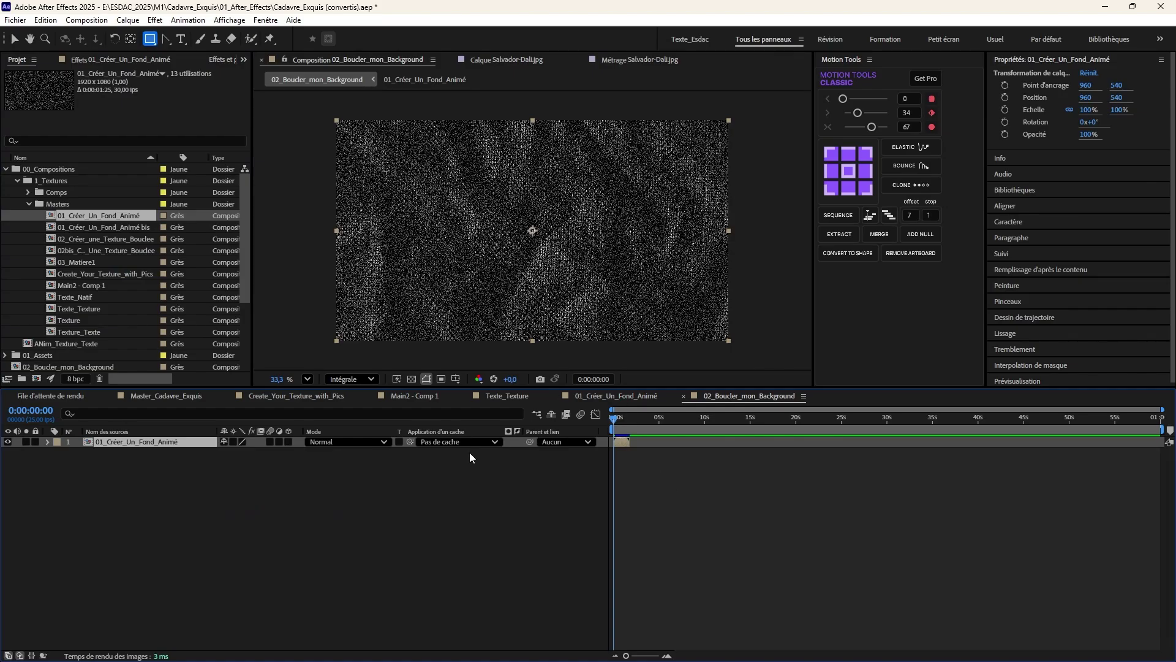
- Preview the nested 01_Créer_Un_Fond_Animé layer and place the current time at its end, 0:00:01:20
{"action": "key", "text": "equal"}
{"action": "key", "text": "equal"}
{"action": "left_click_drag", "start_coordinate": [627, 420], "coordinate": [548, 438]}
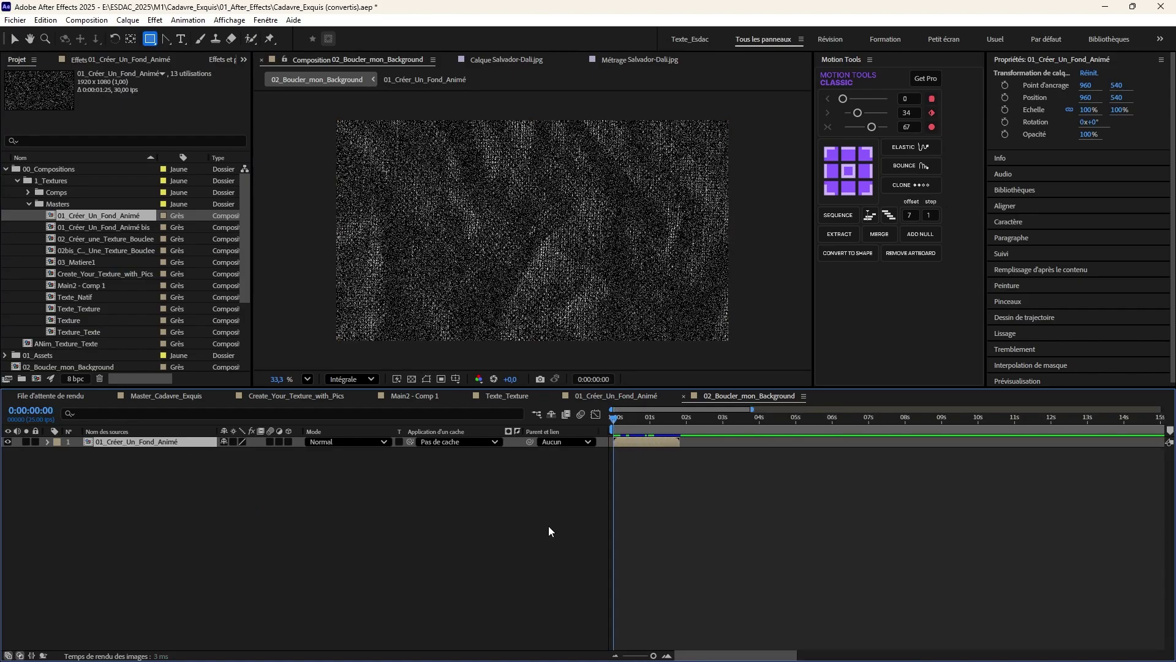
{"action": "key", "text": "space"}
{"action": "key", "text": "space"}
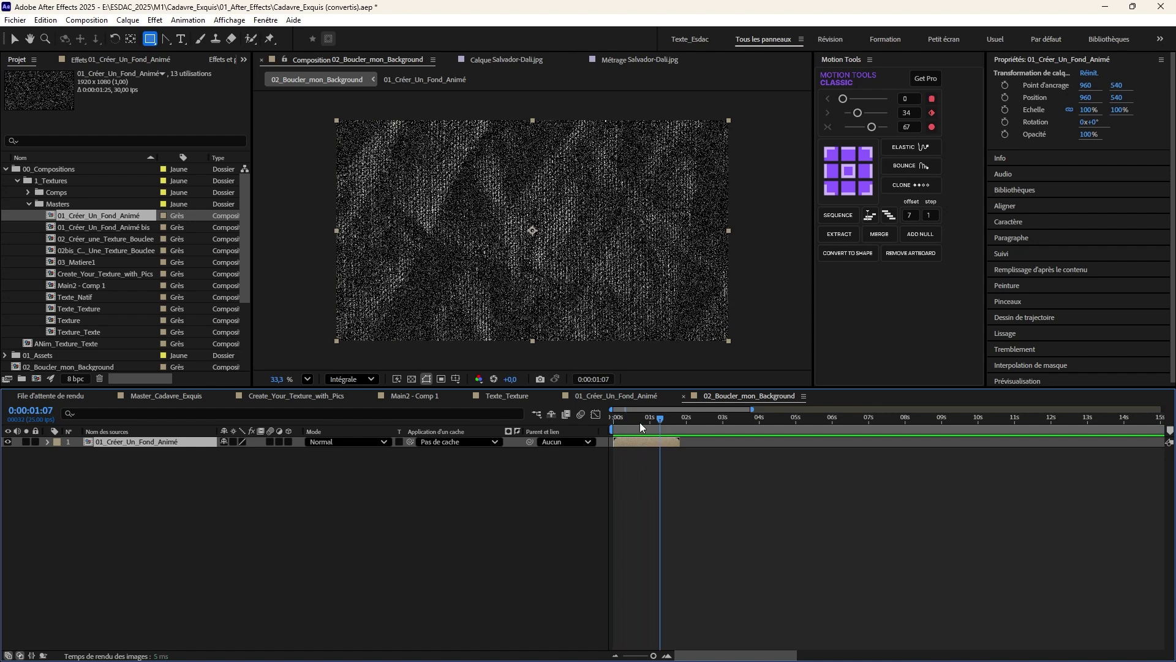
{"action": "key", "text": "space"}
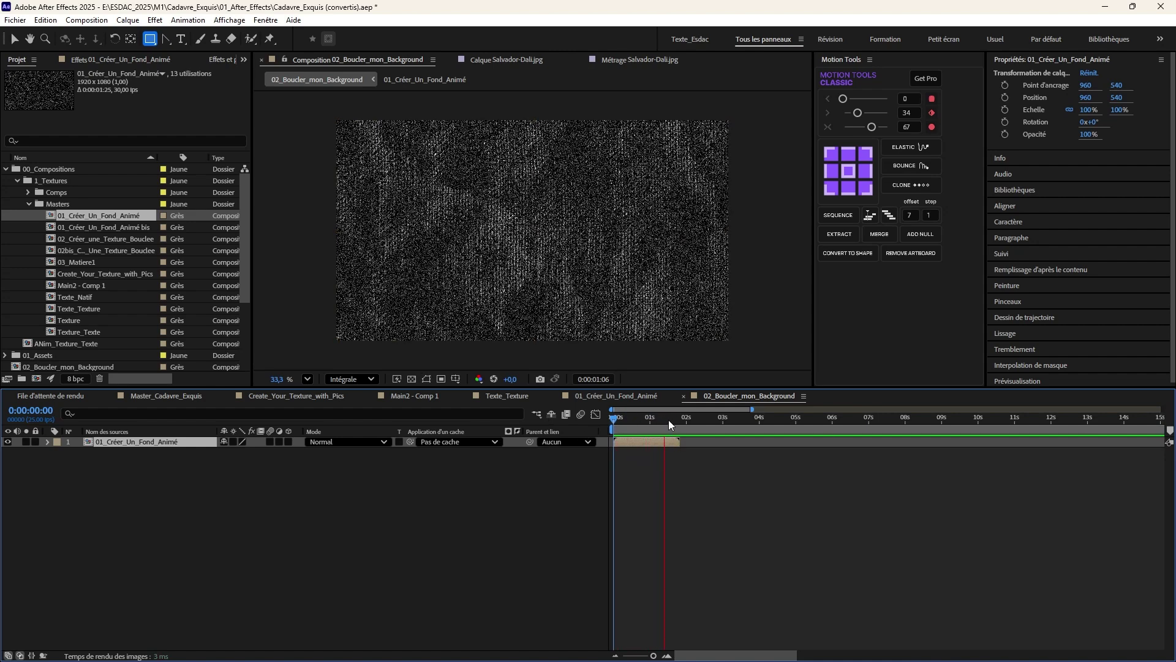
{"action": "left_click", "coordinate": [679, 420]}
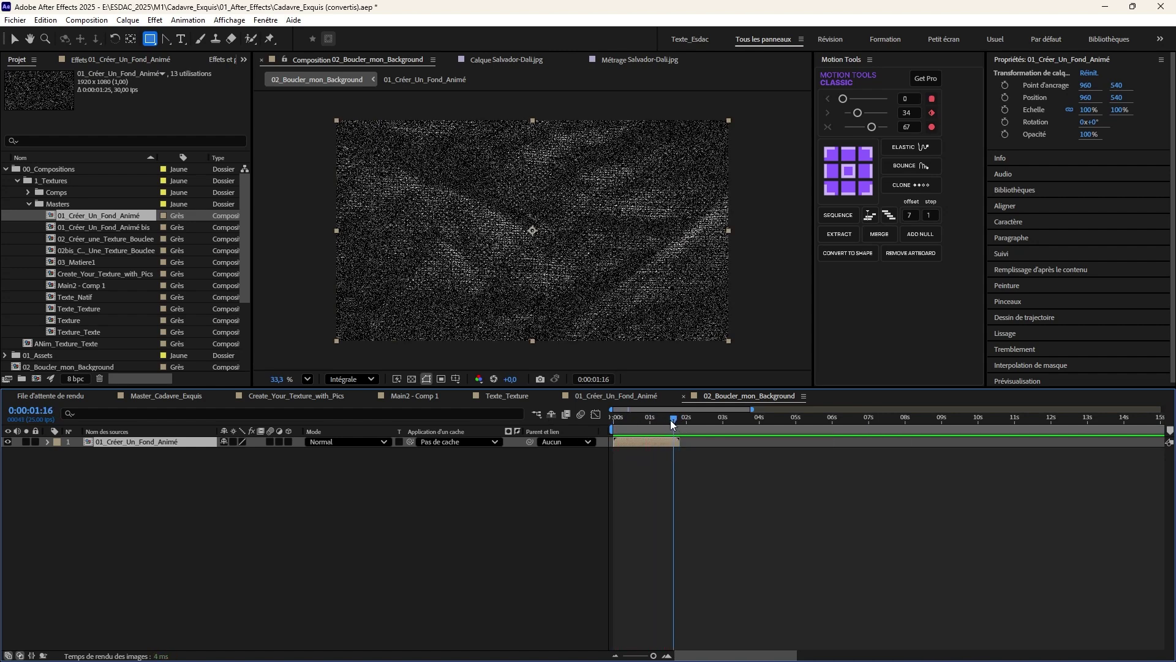
{"action": "key", "text": "equal"}
{"action": "key", "text": "equal"}
{"action": "key", "text": "minus"}
{"action": "key", "text": "minus"}
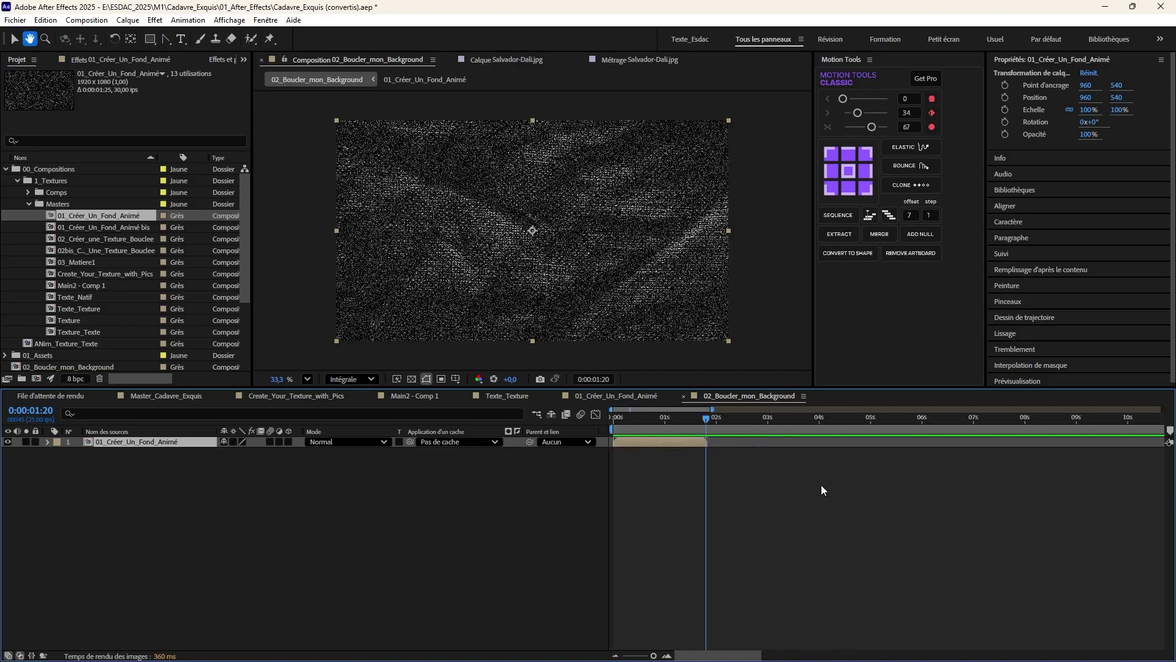
- Enable time remapping on the 01_Créer_Un_Fond_Animé layer
{"action": "right_click", "coordinate": [111, 443]}
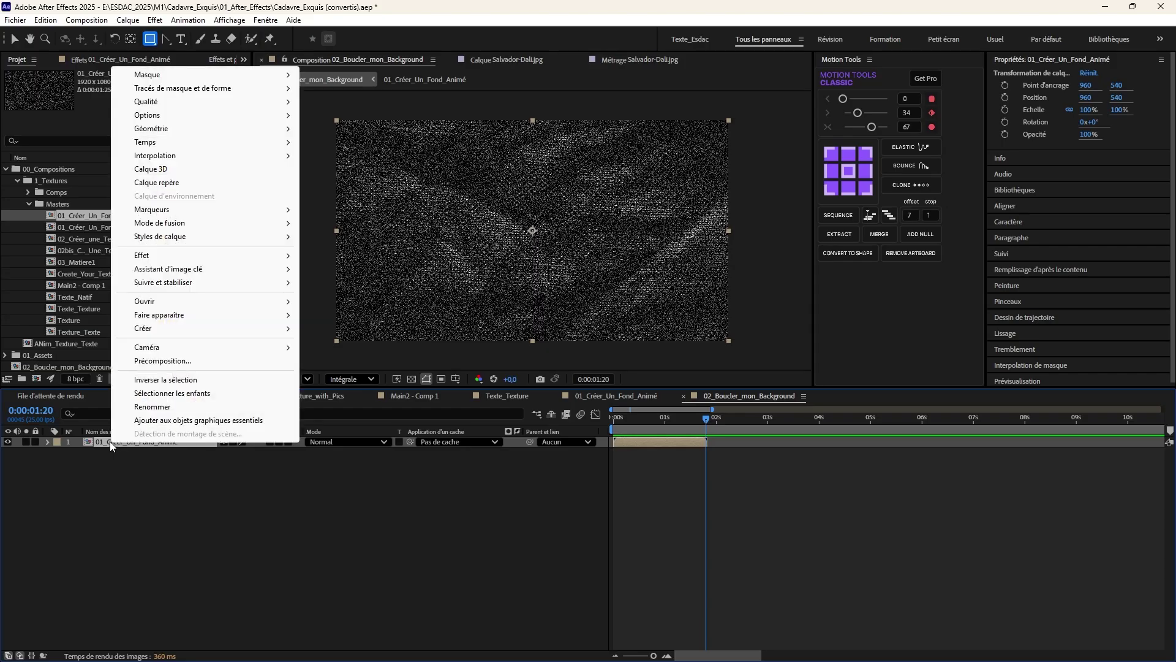
{"action": "left_click", "coordinate": [103, 441]}
{"action": "right_click", "coordinate": [105, 443]}
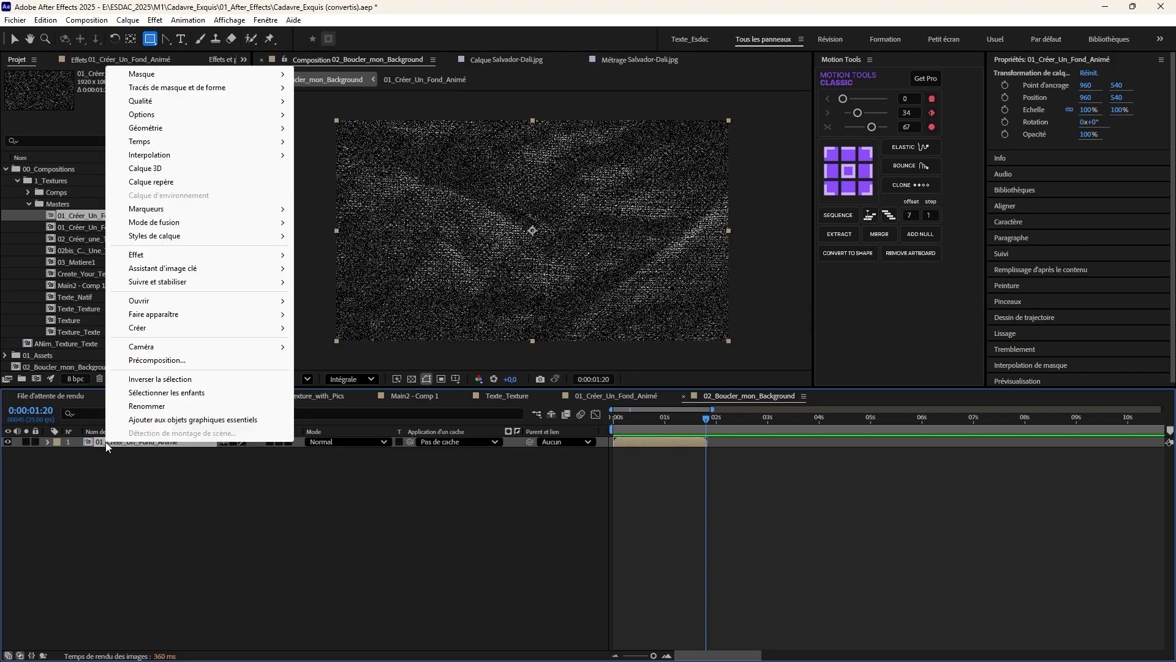
{"action": "mouse_move", "coordinate": [147, 142]}
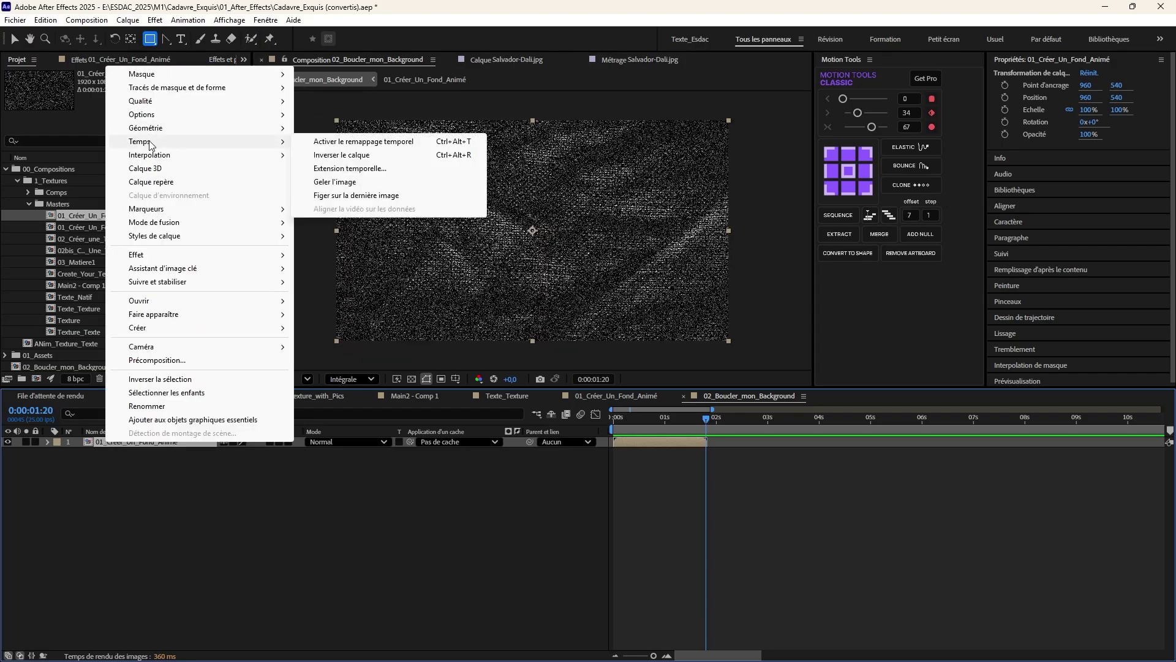
{"action": "left_click", "coordinate": [399, 147]}
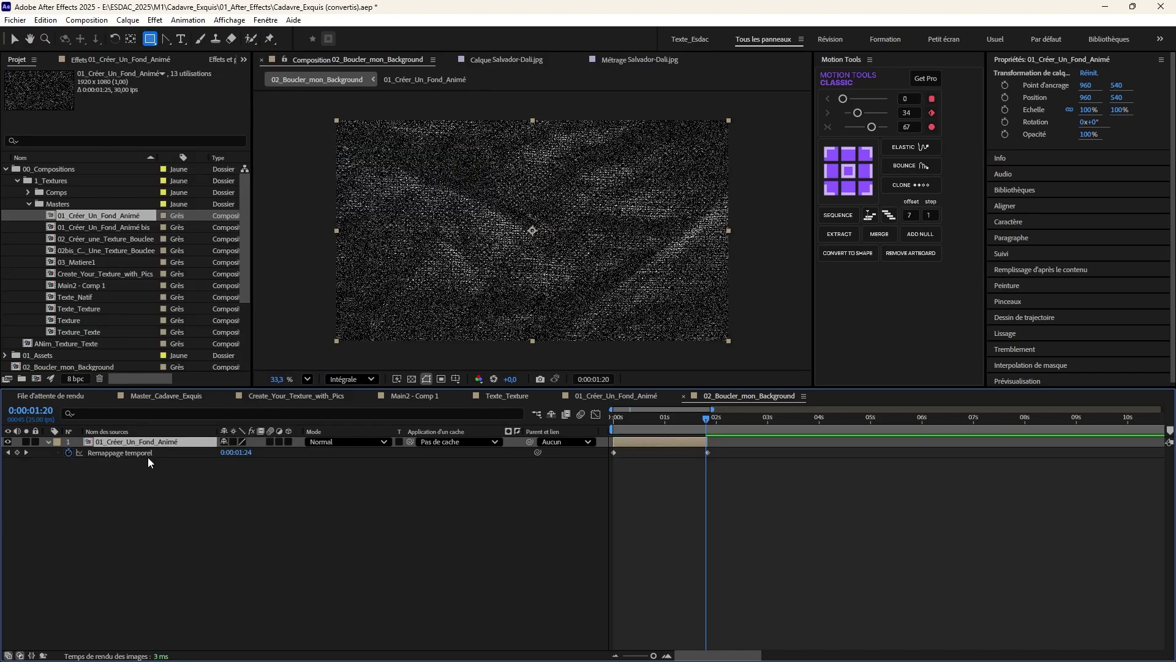
- Add the expression loopOutDuration(type = "cycle", duration = 0) to the layer's time remapping property
{"action": "left_click", "coordinate": [123, 453]}
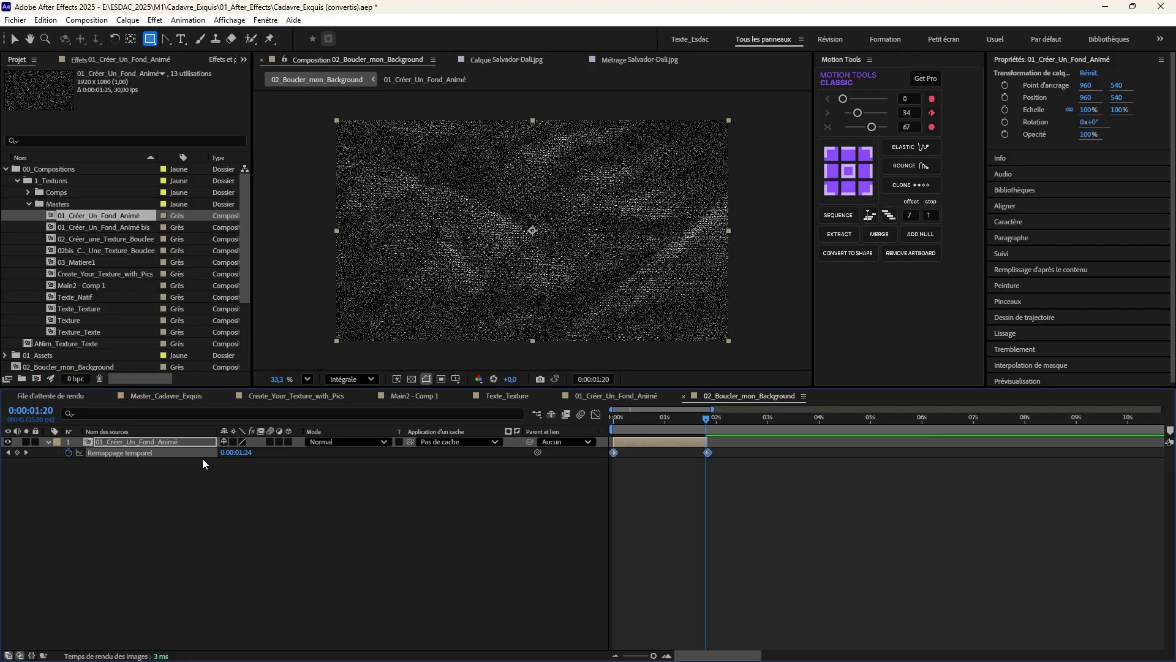
{"action": "left_click", "coordinate": [70, 453], "text": "alt"}
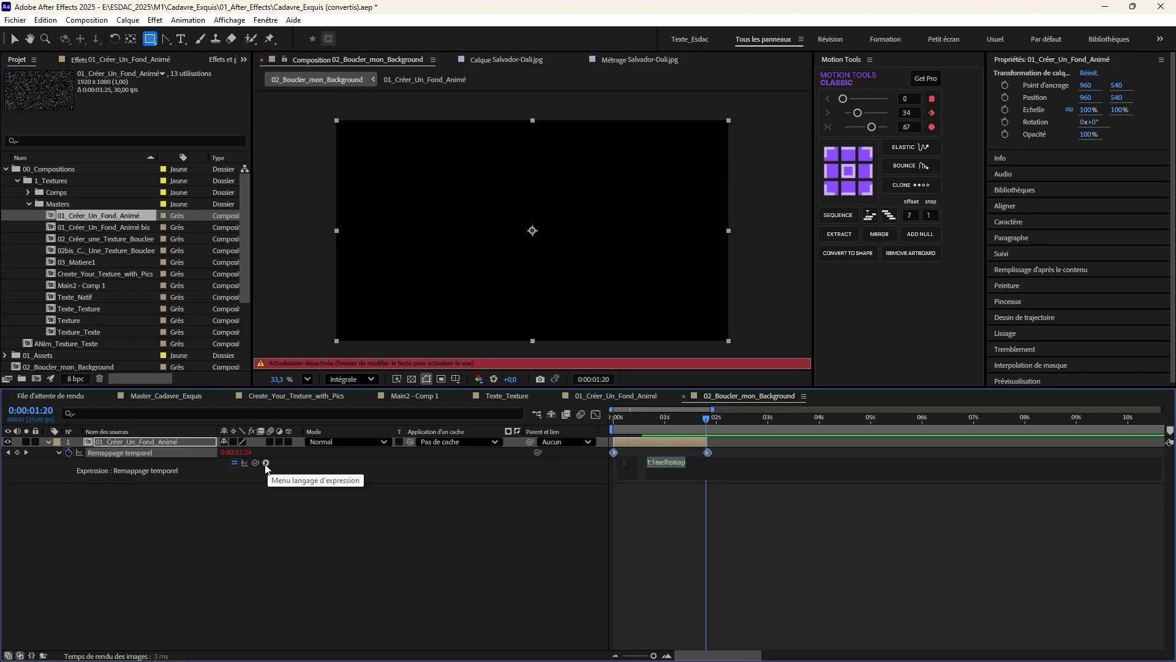
{"action": "left_click", "coordinate": [266, 463]}
{"action": "mouse_move", "coordinate": [315, 392]}
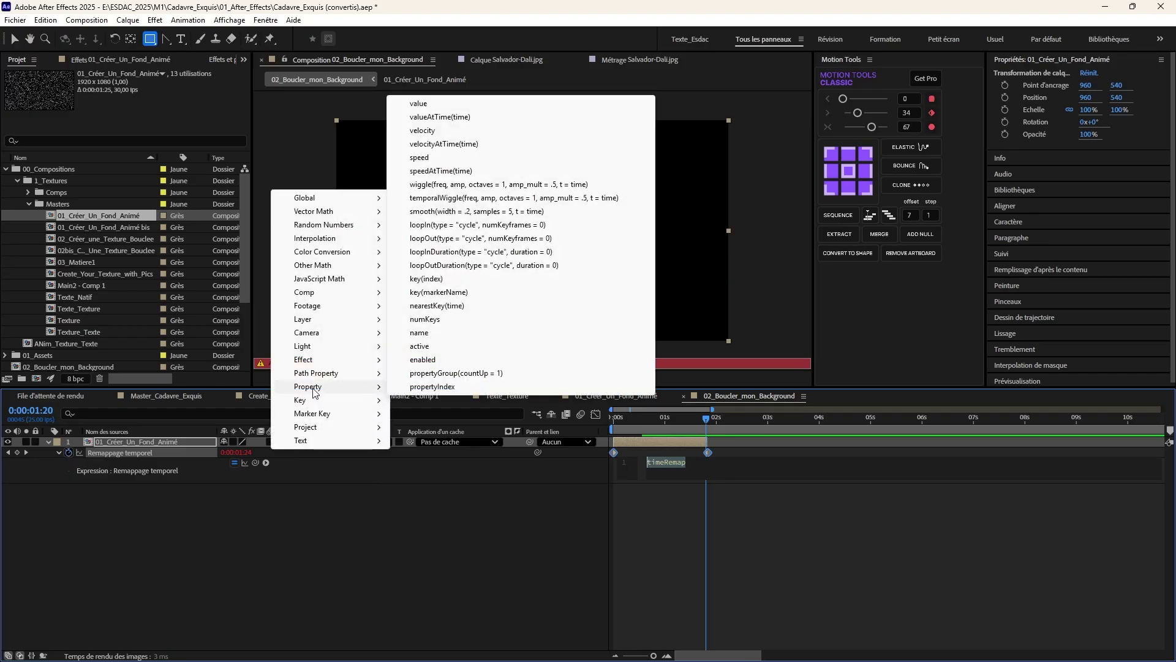
{"action": "left_click", "coordinate": [489, 272]}
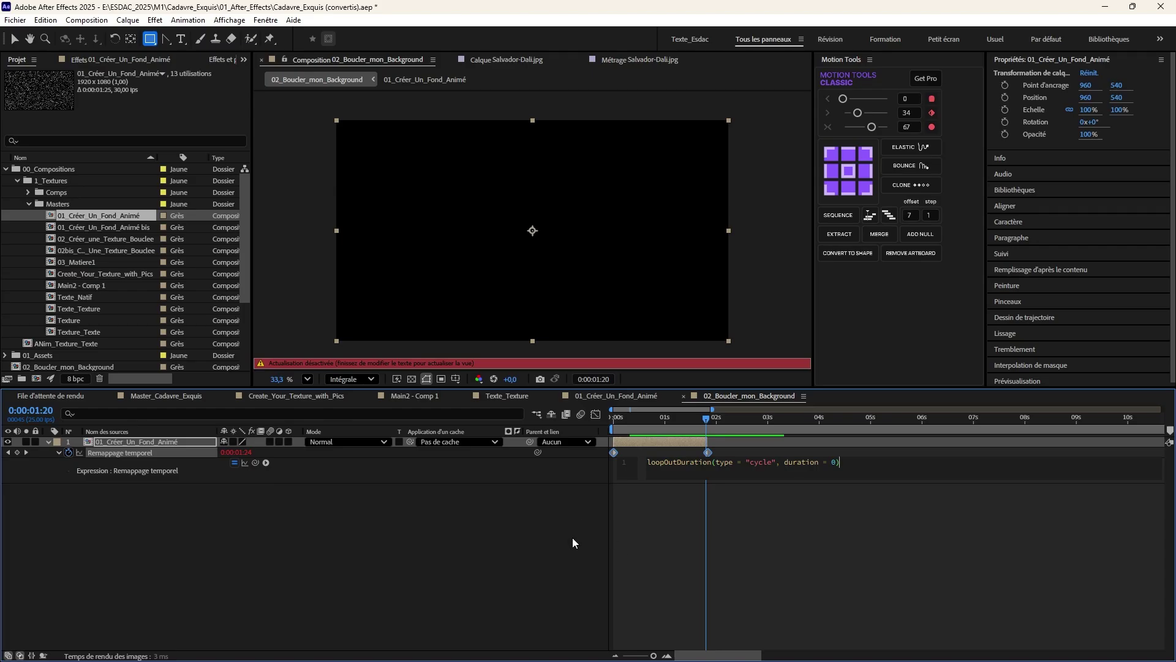
{"action": "left_click", "coordinate": [505, 544]}
- Extend the time-remapped fabric layer to the end of the one-minute composition
{"action": "left_click_drag", "start_coordinate": [705, 441], "coordinate": [1167, 441]}
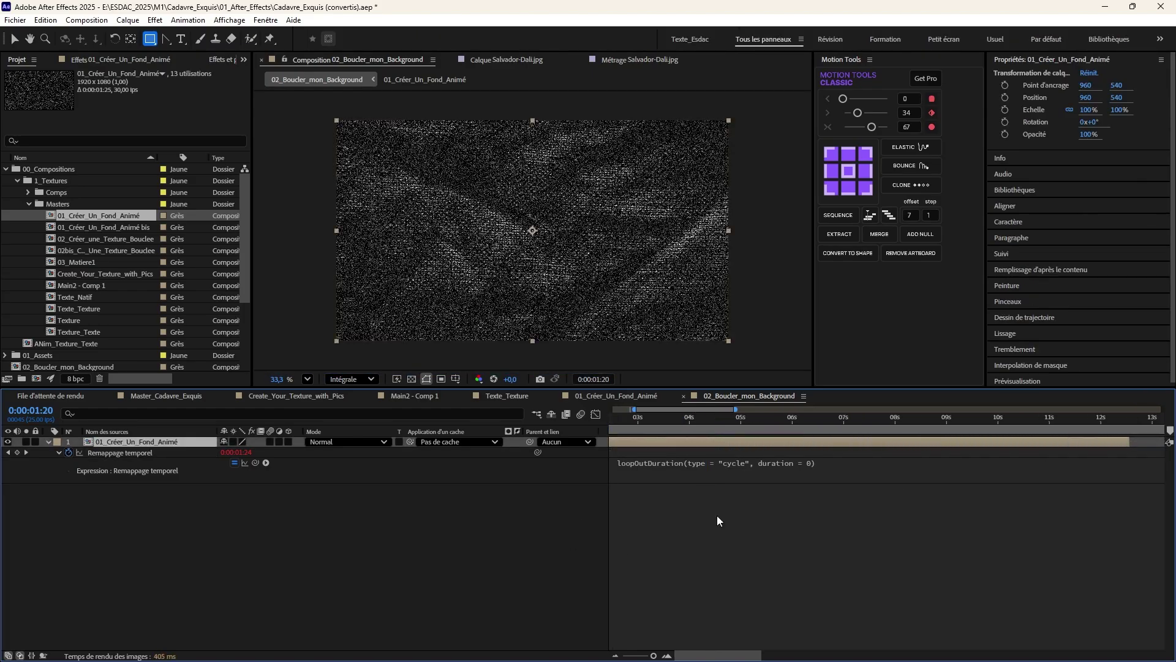
{"action": "key", "text": "minus"}
{"action": "left_click_drag", "start_coordinate": [731, 443], "coordinate": [1165, 441]}
- Play and scrub the looped texture beyond its last time-remap keyframe, then return to 0:00:00:00
{"action": "key", "text": "space"}
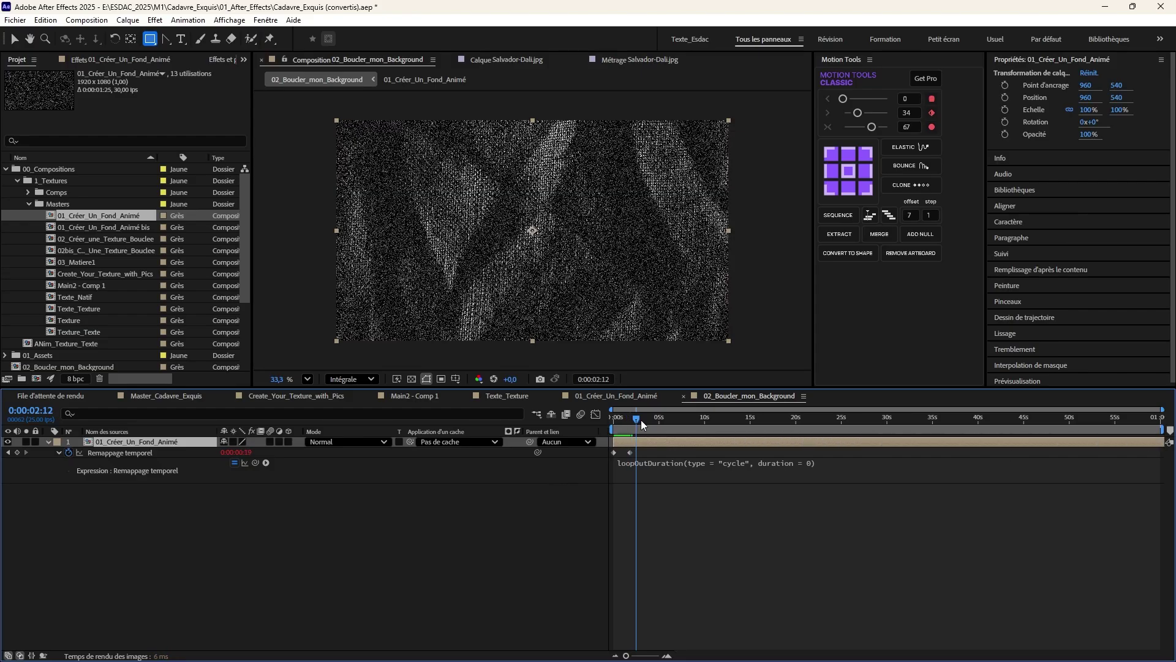
{"action": "key", "text": "Home"}
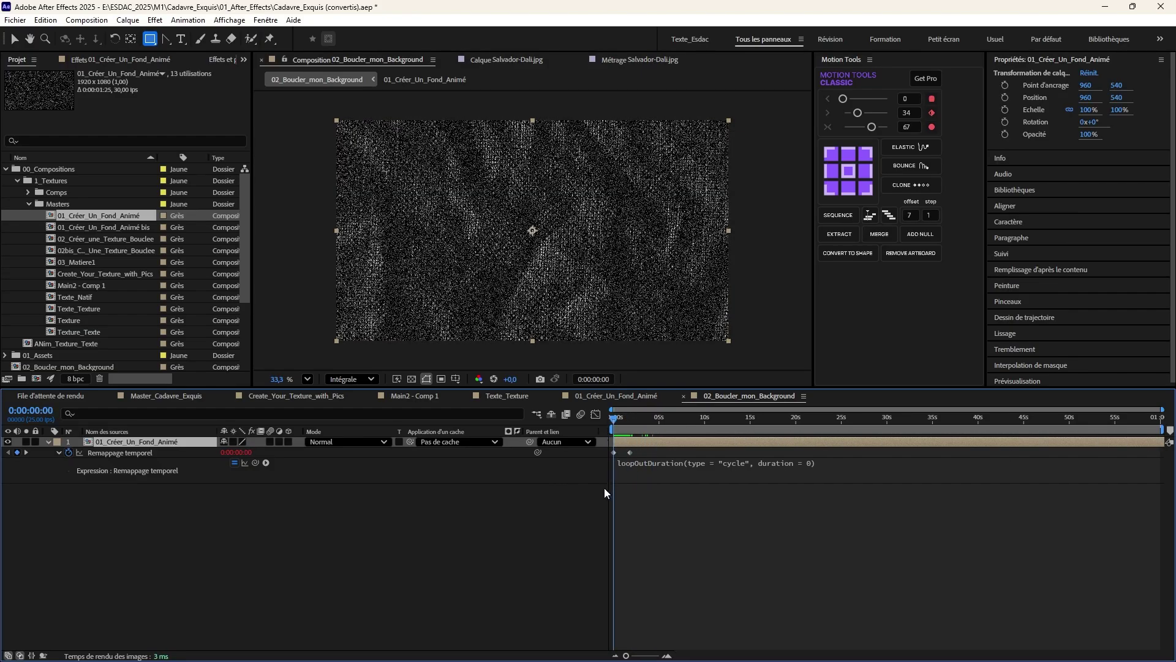
{"action": "key", "text": "equal"}
{"action": "key", "text": "equal"}
{"action": "left_click_drag", "start_coordinate": [675, 422], "coordinate": [731, 430]}
{"action": "key", "text": "equal"}
{"action": "key", "text": "equal"}
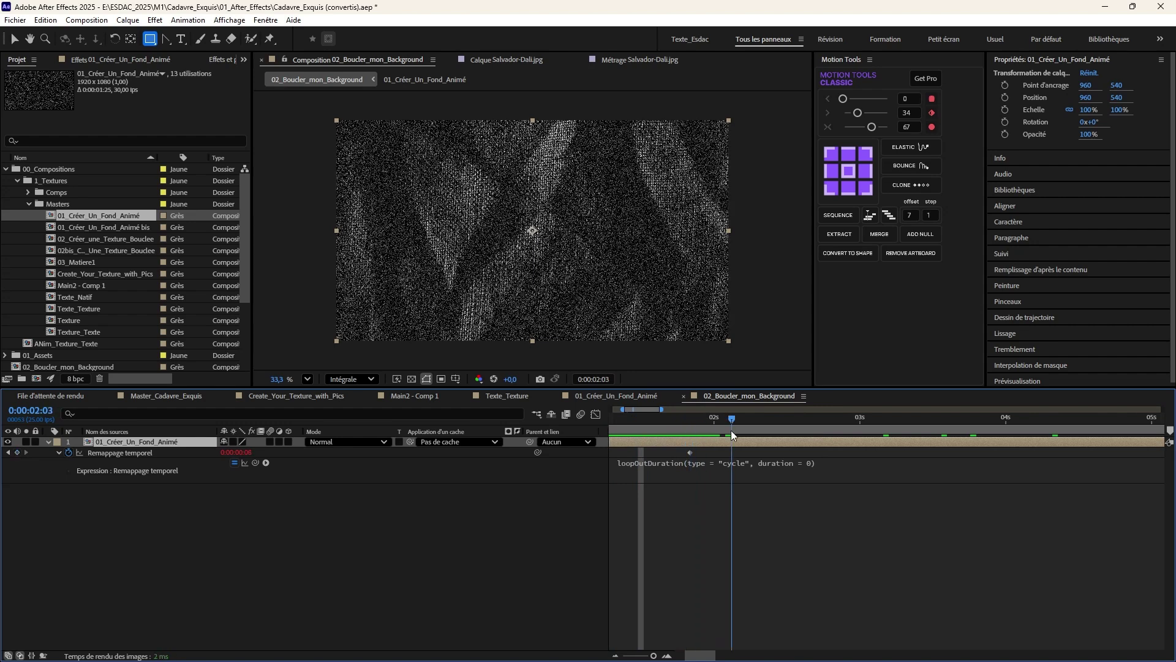
{"action": "key", "text": "Home"}
{"action": "left_click", "coordinate": [377, 551]}
{"action": "key", "text": "minus"}
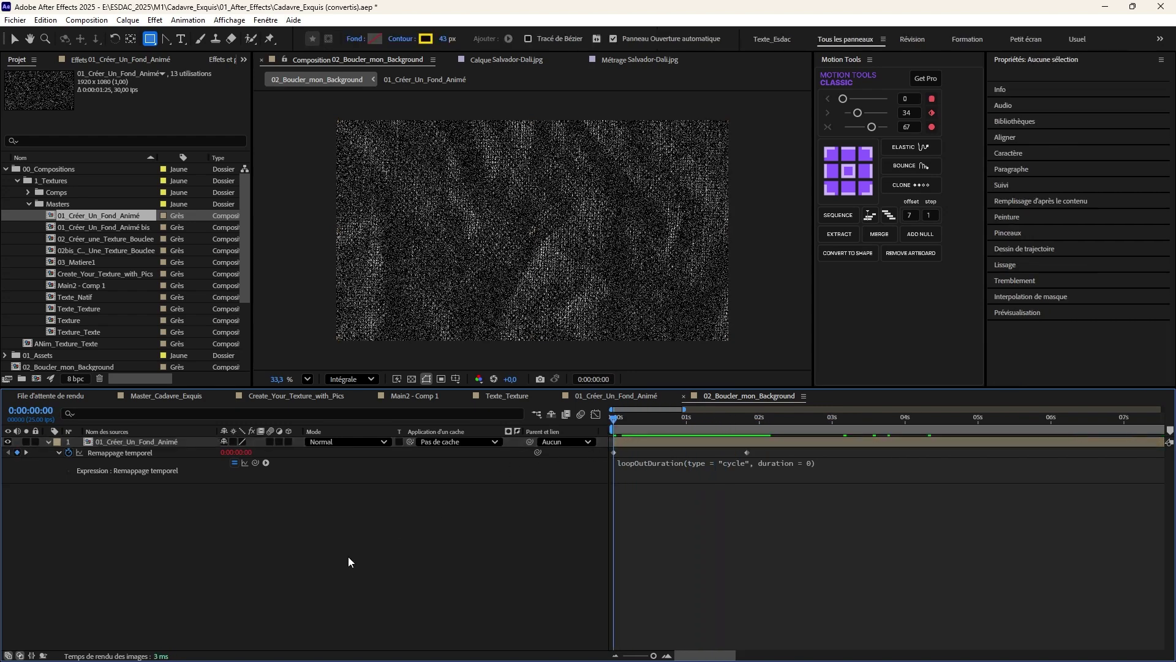
{"action": "key", "text": "minus"}
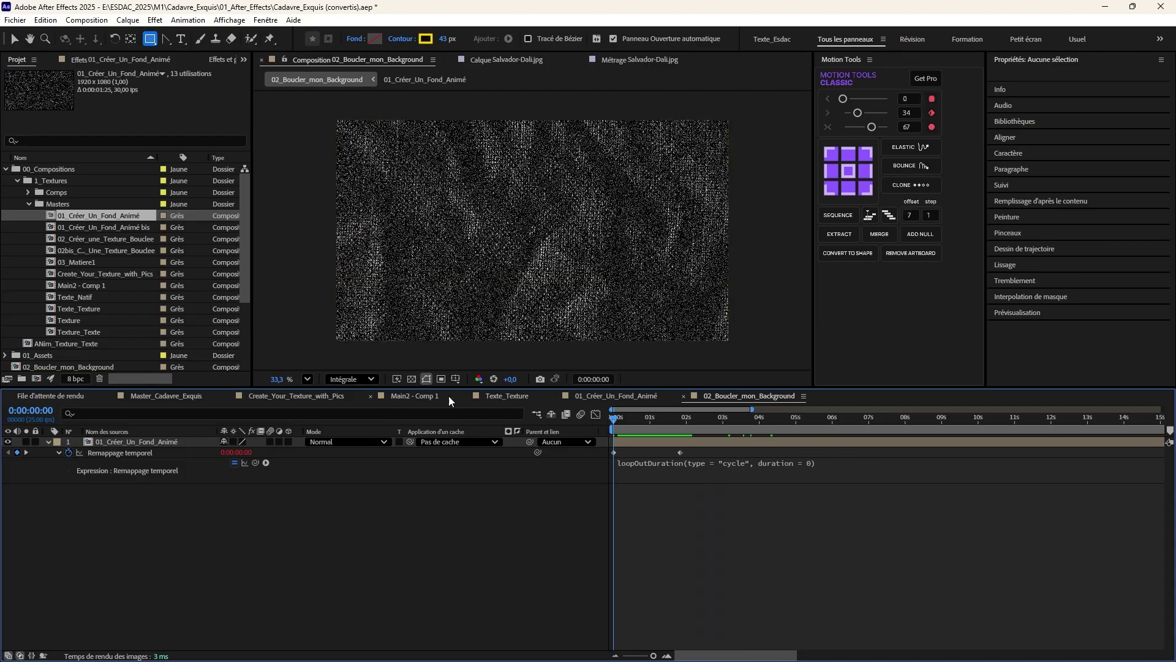
- Copy the CREATE text layer from the Texte_Natif composition and paste it above the fabric layer in 02_Boucler_mon_Background
{"action": "left_click", "coordinate": [618, 398]}
{"action": "left_click", "coordinate": [524, 400]}
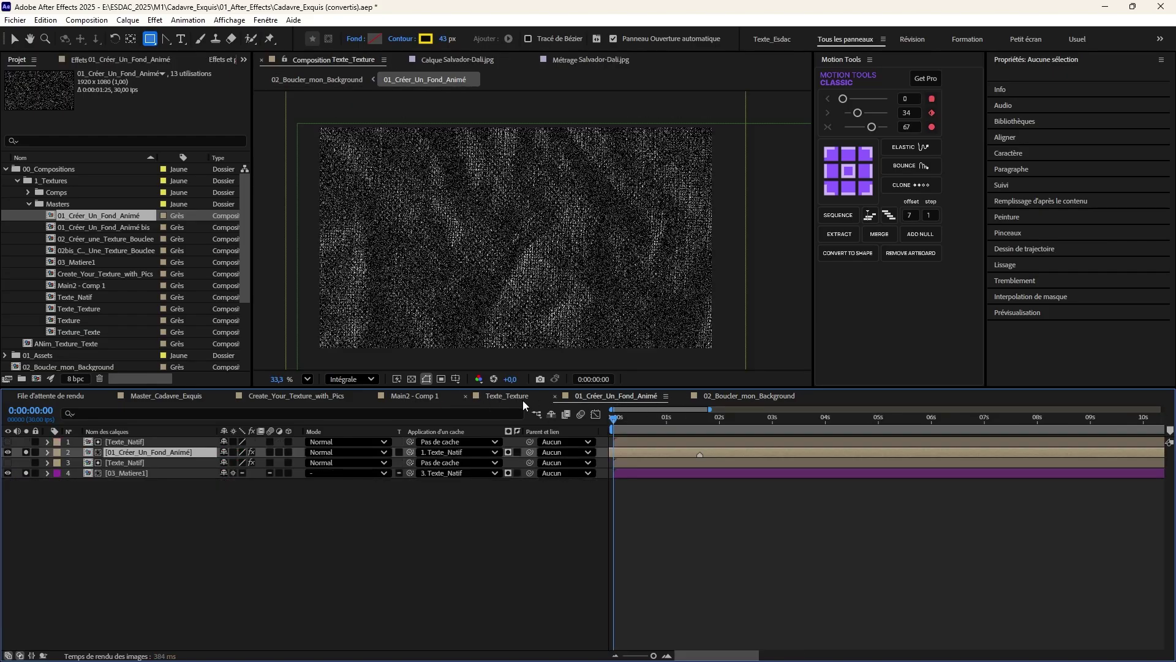
{"action": "double_click", "coordinate": [128, 442]}
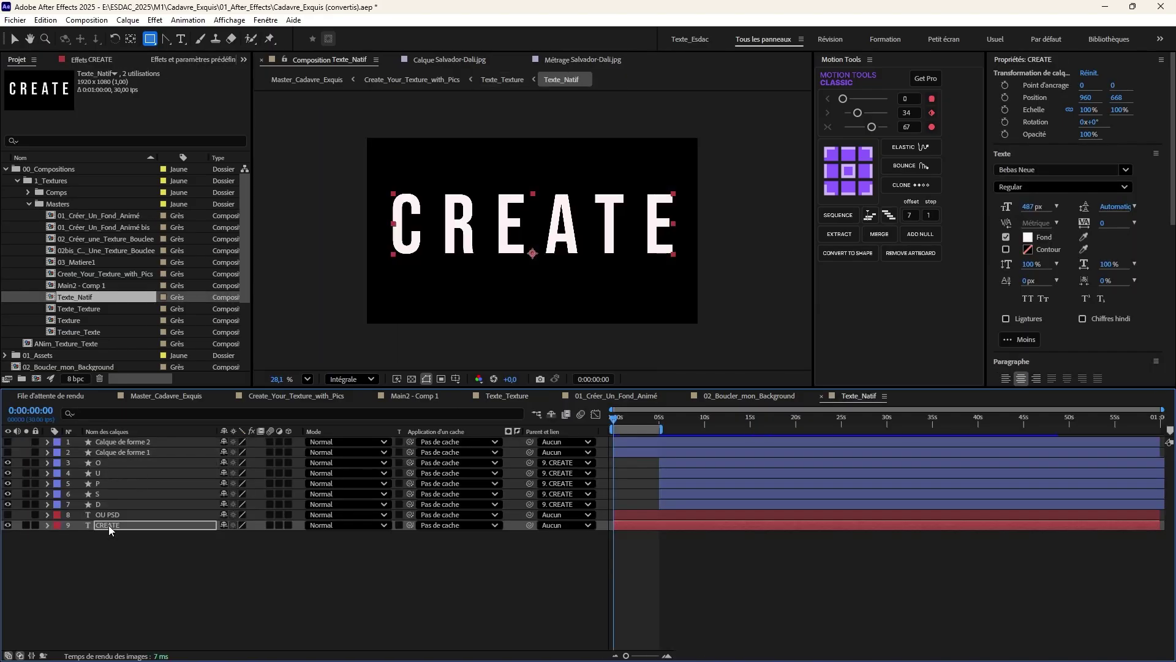
{"action": "left_click", "coordinate": [109, 524]}
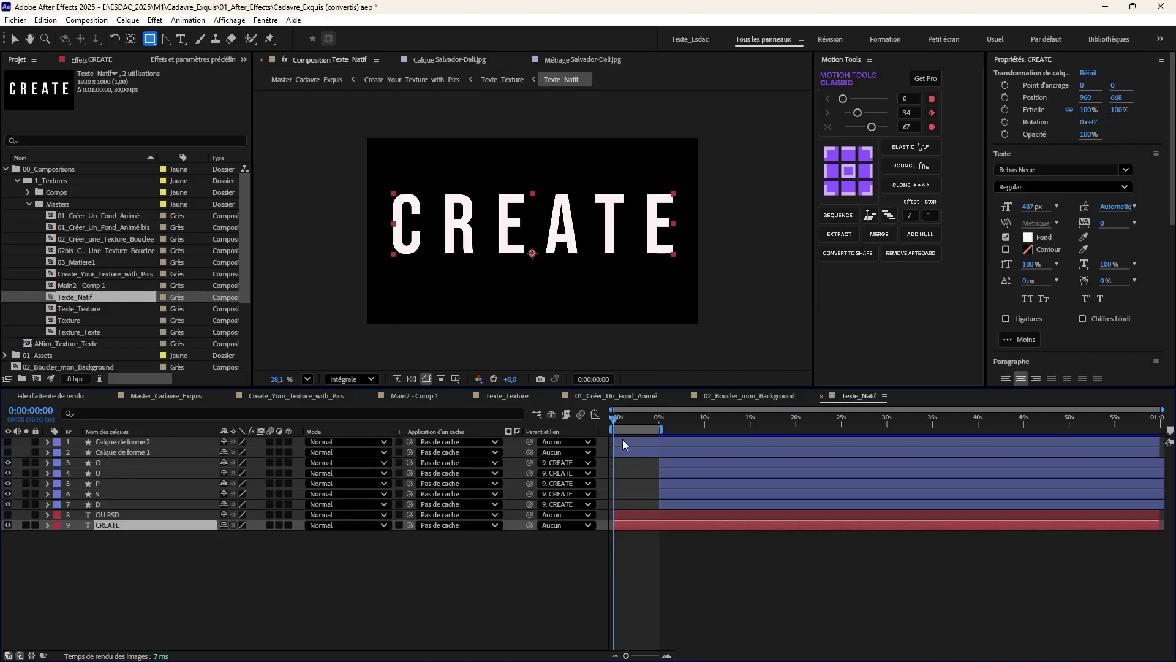
{"action": "left_click", "coordinate": [750, 396]}
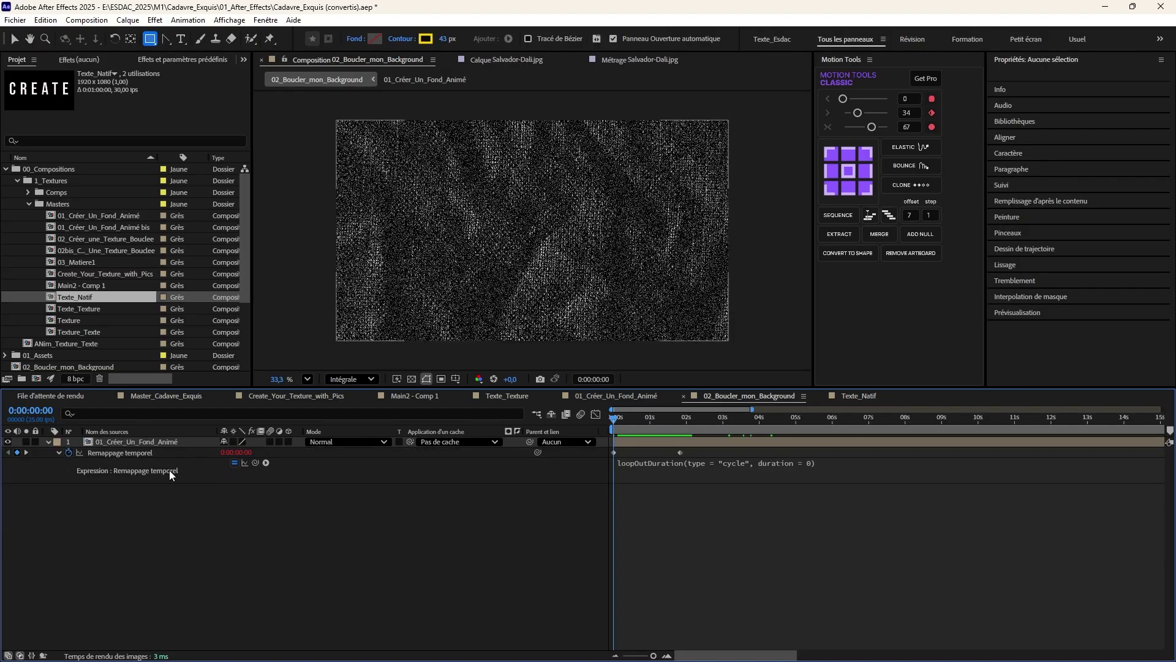
{"action": "key", "text": "ctrl+v"}
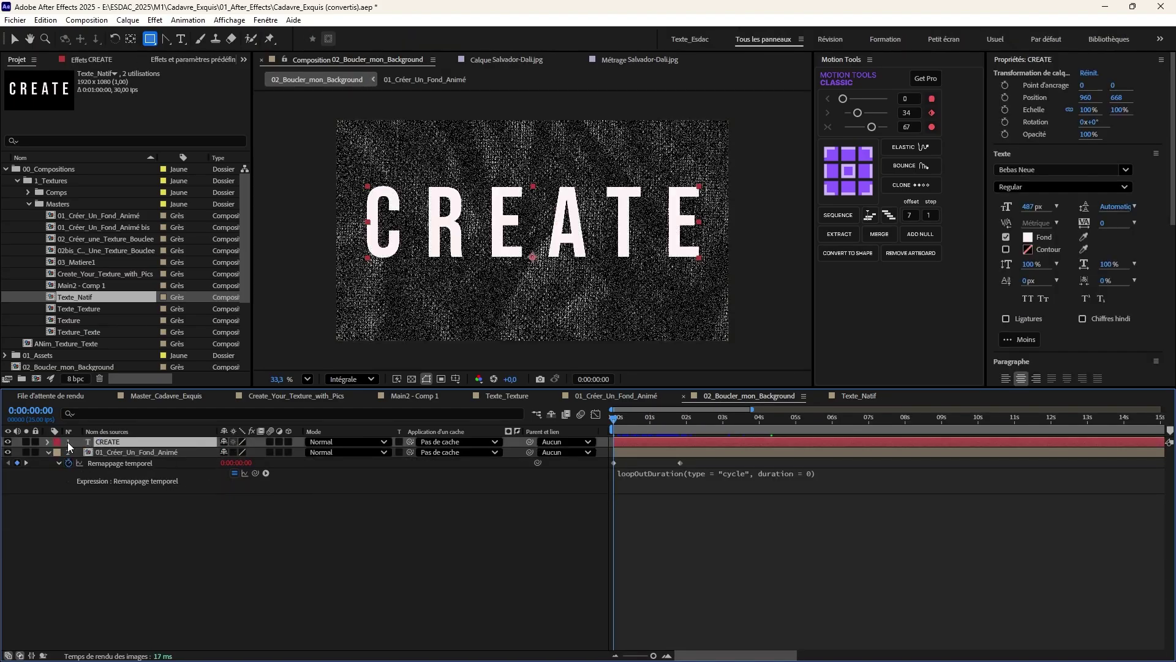
- Reveal the CREATE layer's keyframed properties and play its text animation over the fabric texture
{"action": "left_click", "coordinate": [46, 442]}
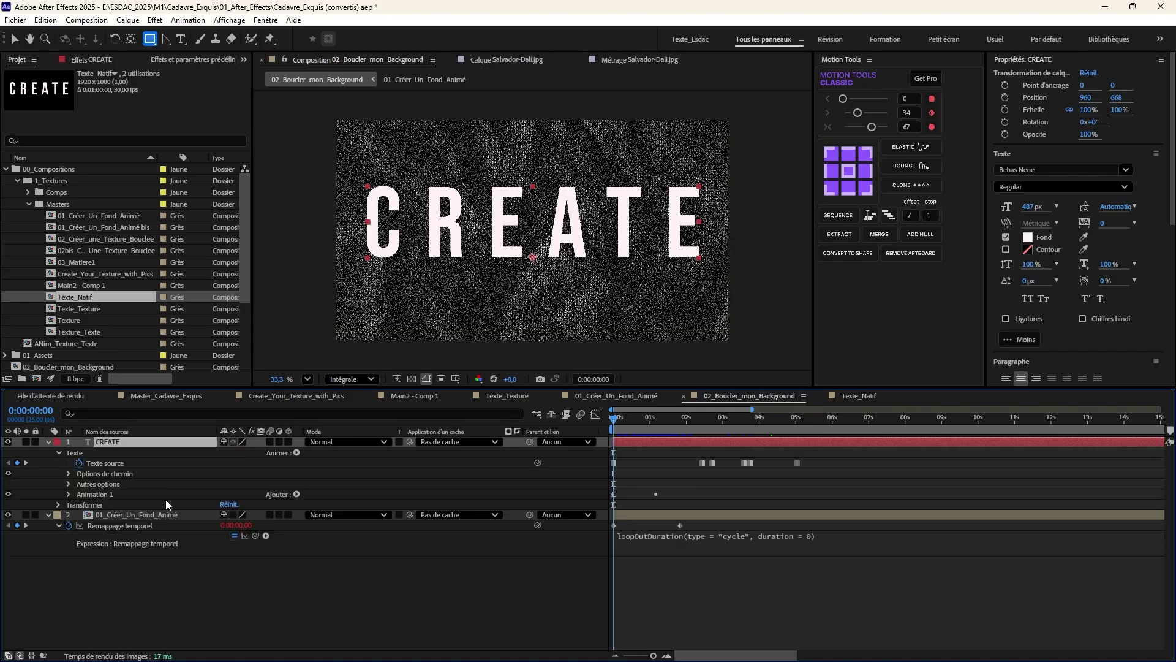
{"action": "left_click", "coordinate": [118, 466]}
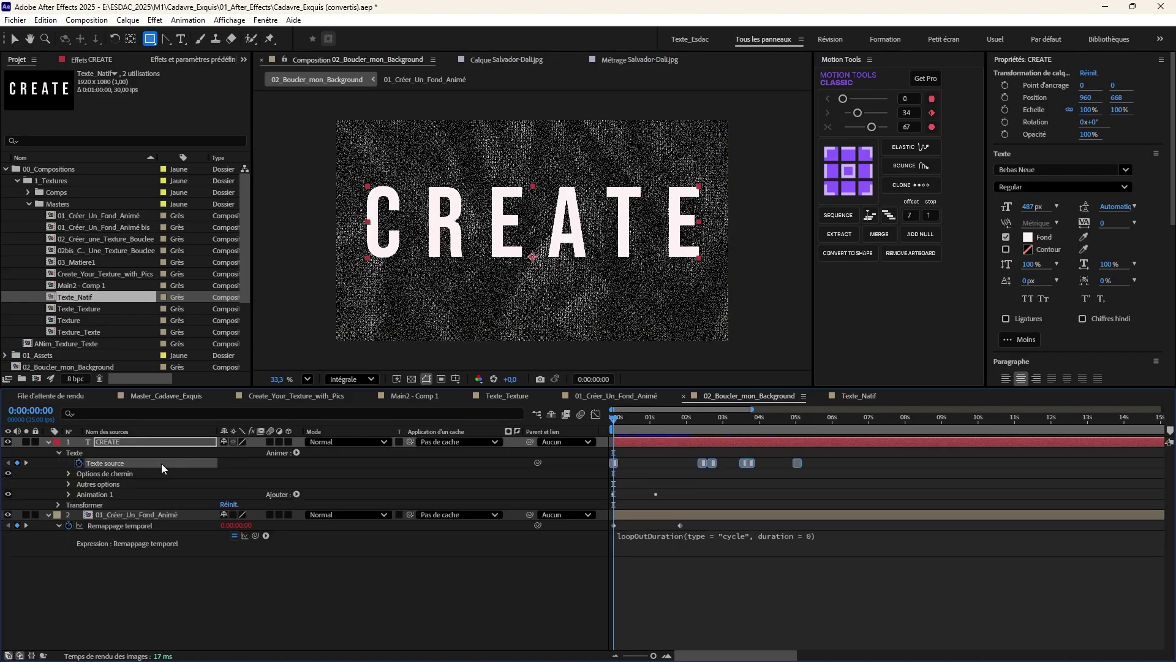
{"action": "key", "text": "u"}
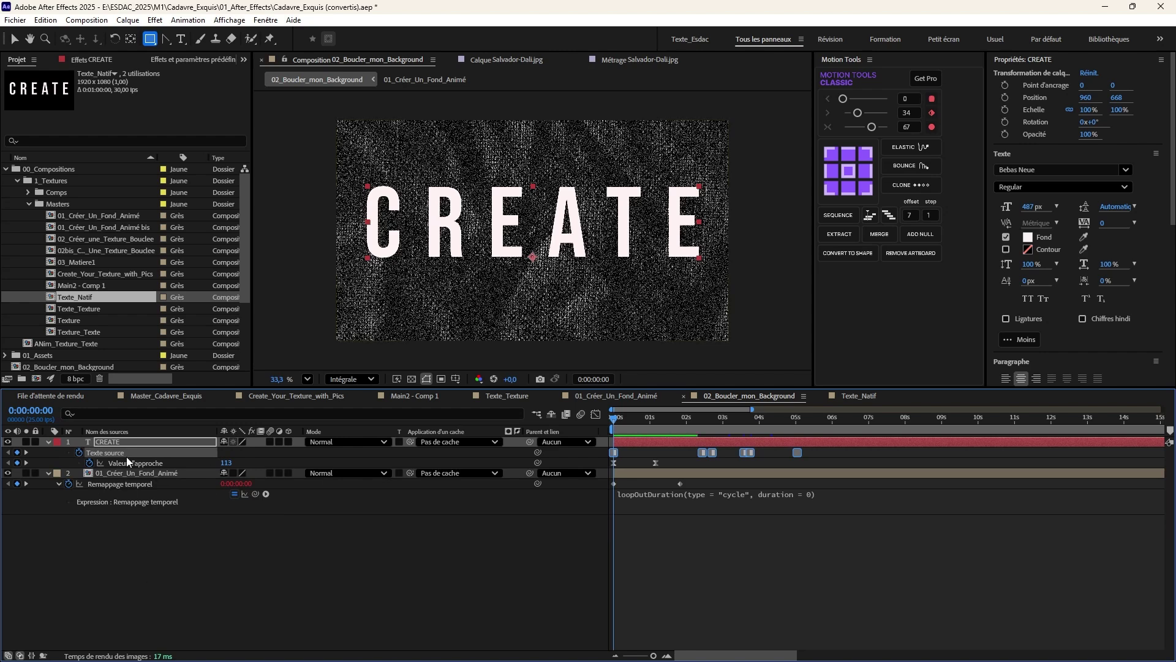
{"action": "key", "text": "space"}
- Delete the last source text keyframe of the CREATE layer, near 0:00:05:04, and return to 0:00:00:00
{"action": "left_click_drag", "start_coordinate": [686, 419], "coordinate": [802, 436]}
{"action": "left_click", "coordinate": [797, 452]}
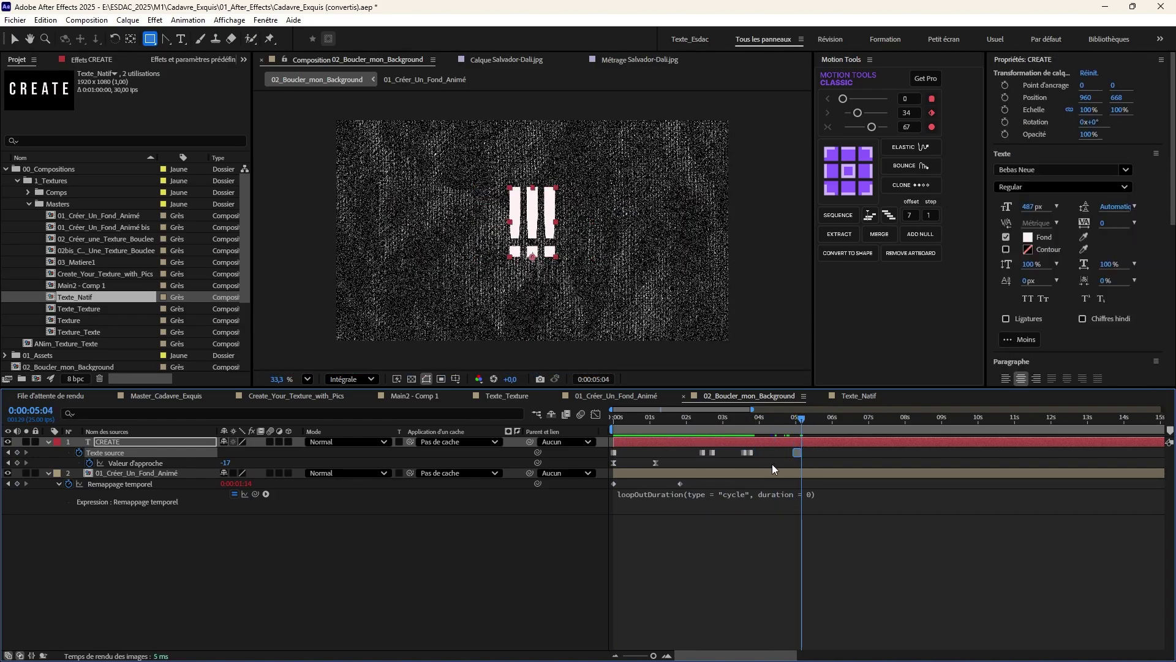
{"action": "key", "text": "Delete"}
{"action": "left_click_drag", "start_coordinate": [768, 416], "coordinate": [603, 439]}
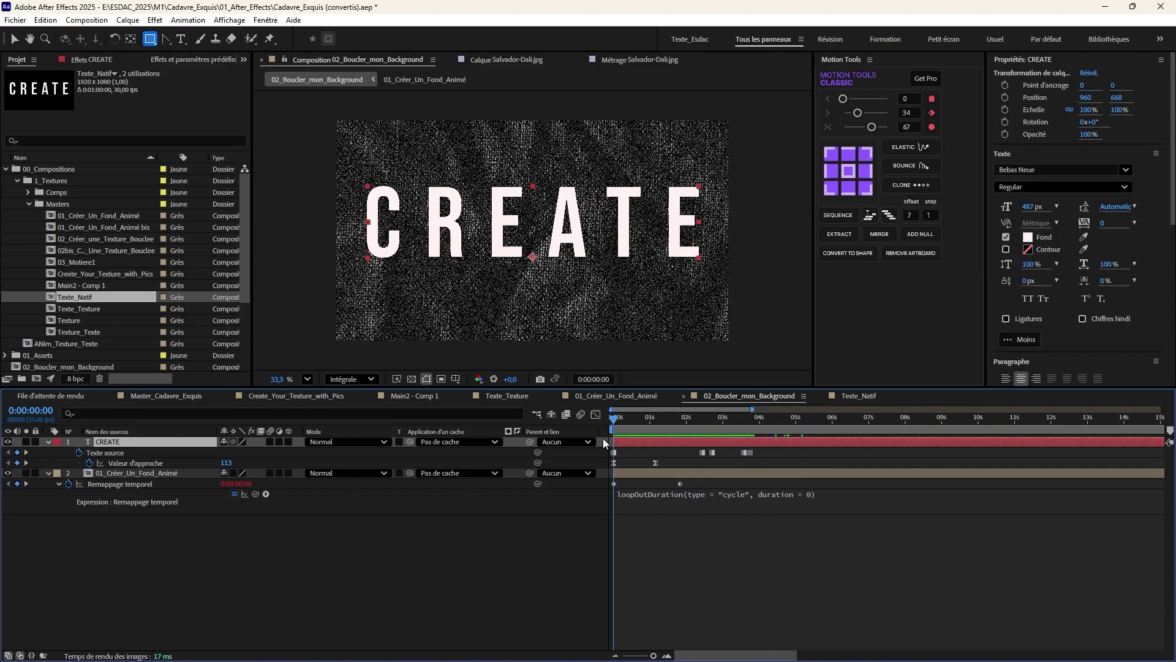
- Disable the existing Animation 1 text animator on the CREATE layer
{"action": "left_click", "coordinate": [133, 462]}
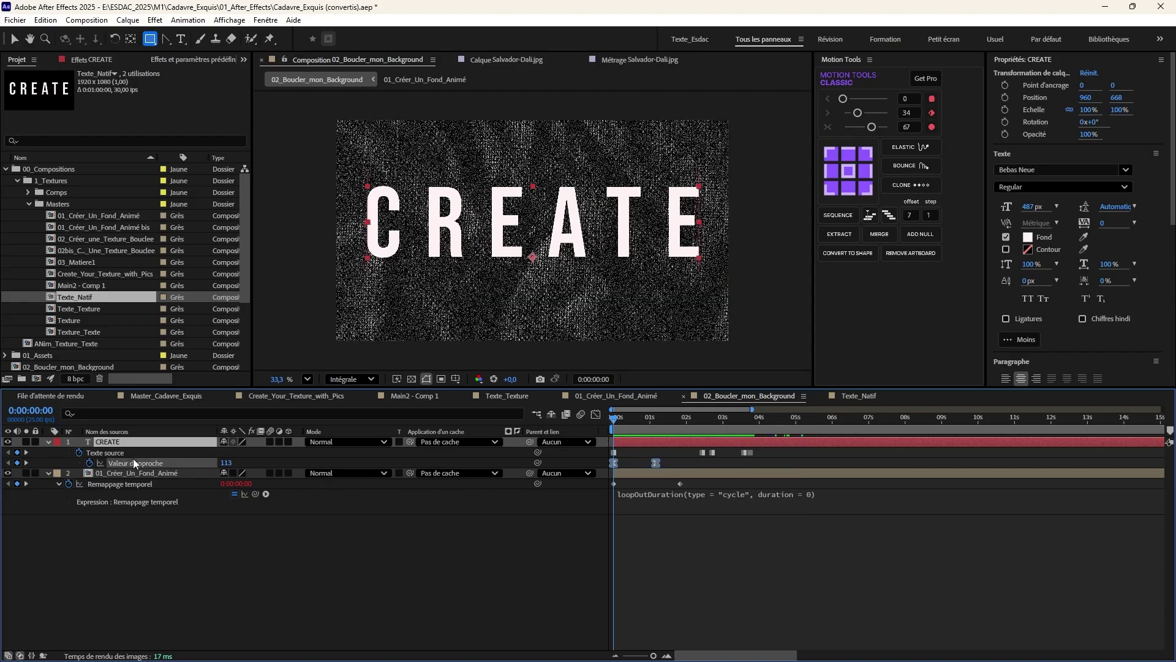
{"action": "left_click", "coordinate": [49, 441]}
{"action": "left_click", "coordinate": [48, 442]}
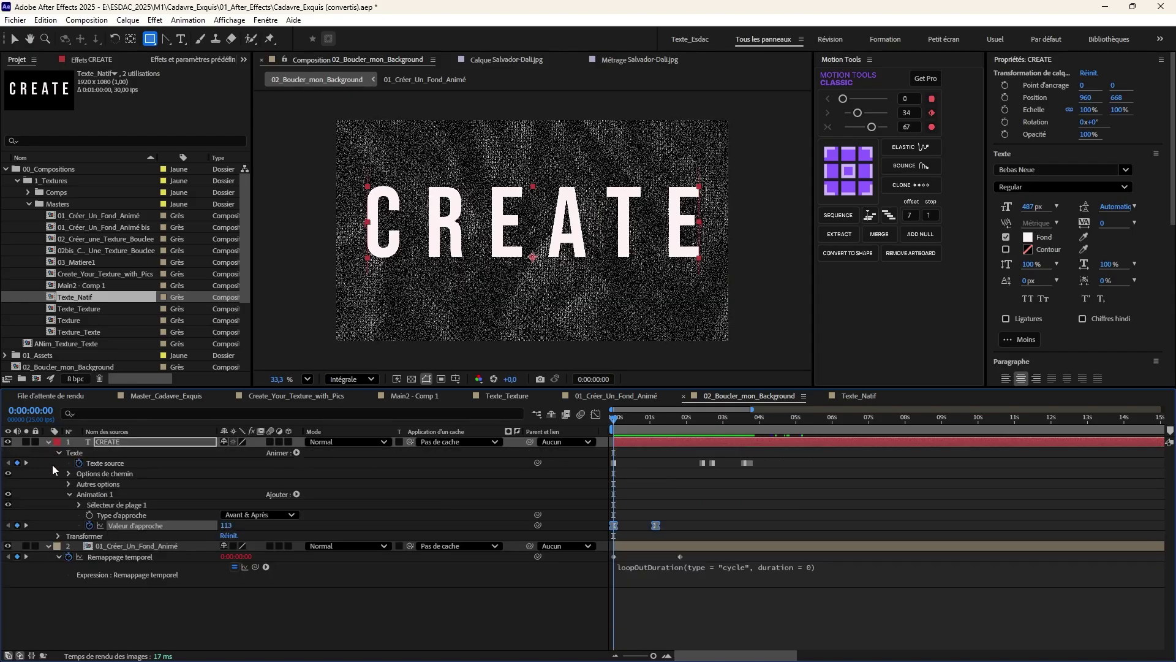
{"action": "left_click", "coordinate": [68, 495]}
{"action": "left_click", "coordinate": [8, 494]}
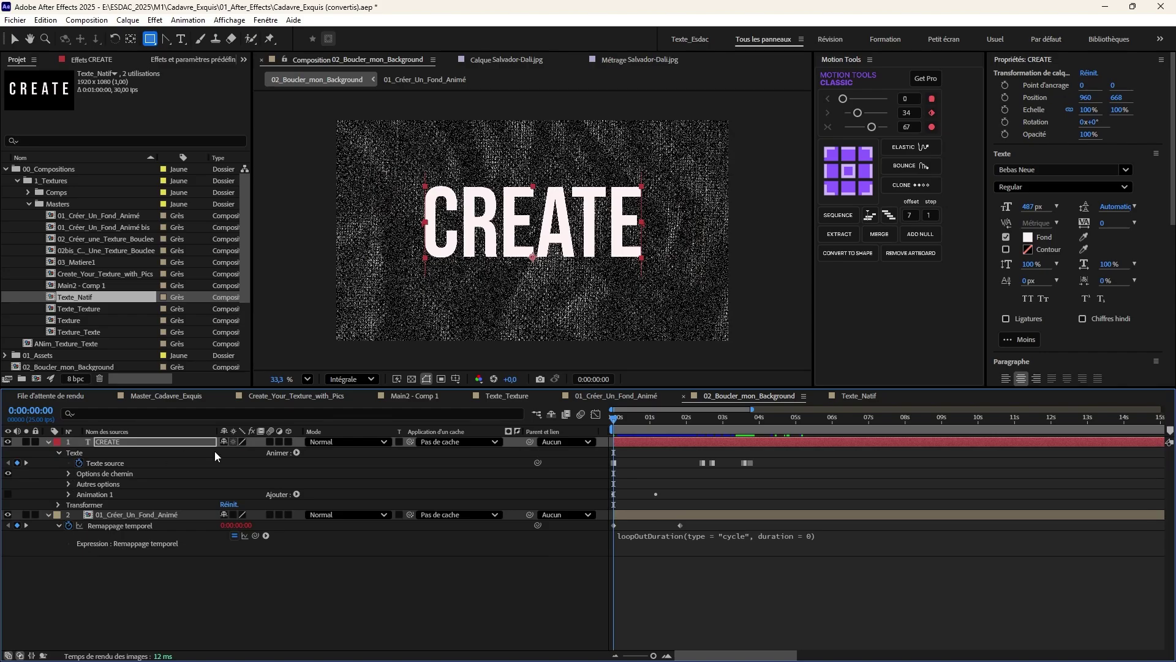
- Add a new Approche (tracking) text animator to the CREATE layer
{"action": "left_click", "coordinate": [298, 453]}
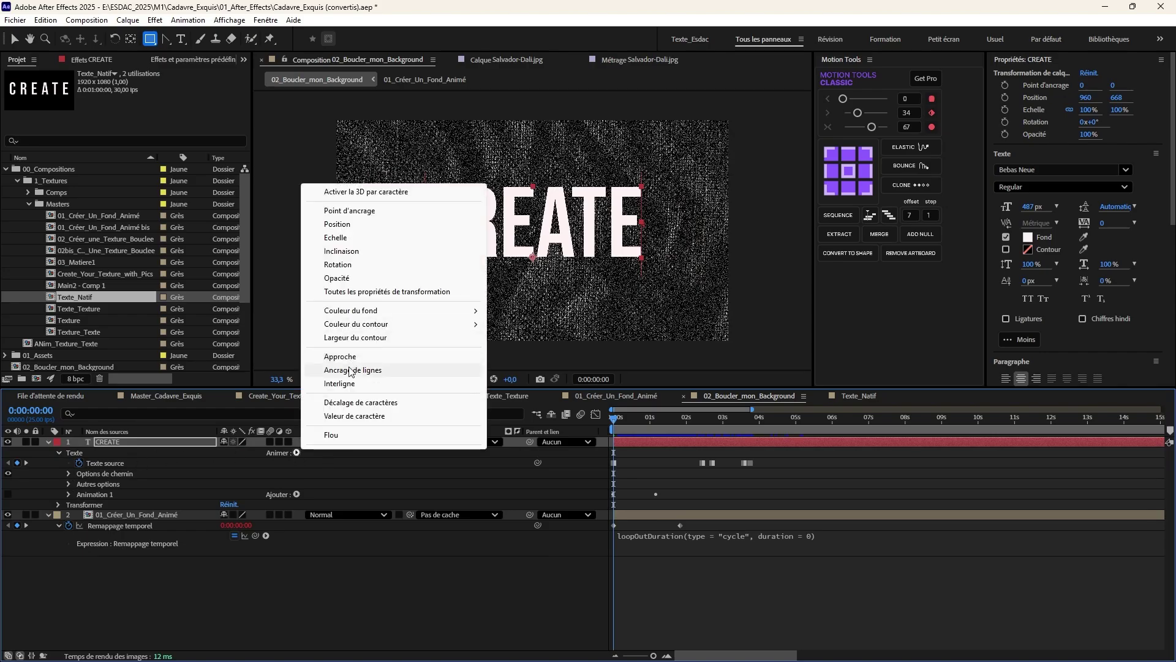
{"action": "left_click", "coordinate": [328, 440]}
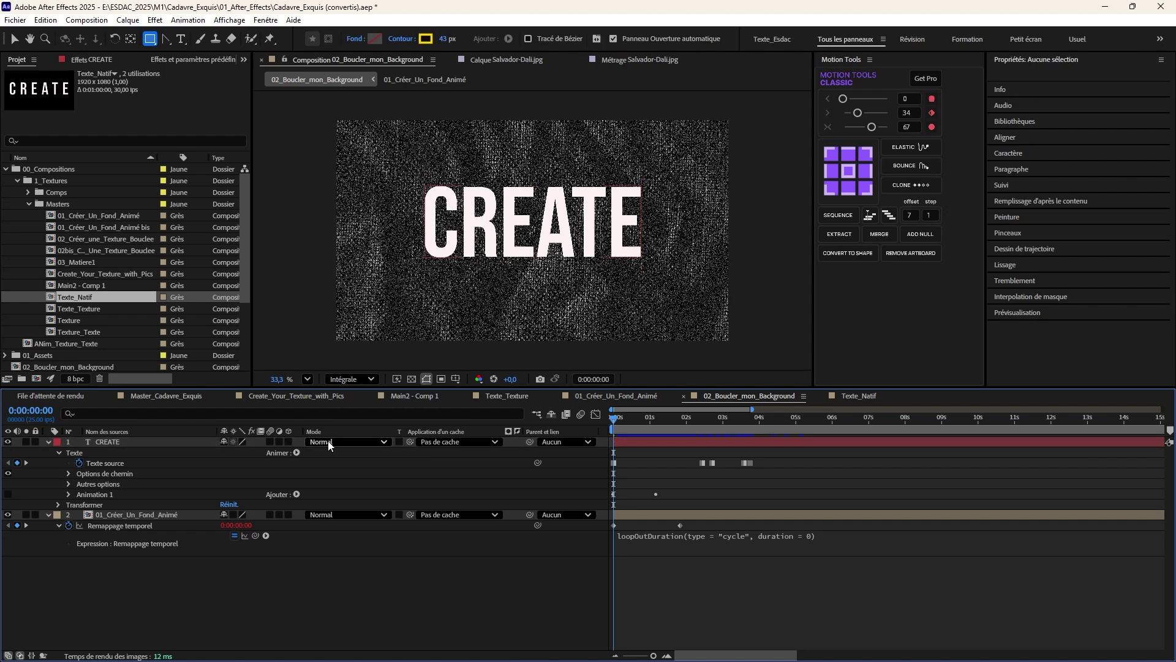
{"action": "left_click", "coordinate": [68, 494]}
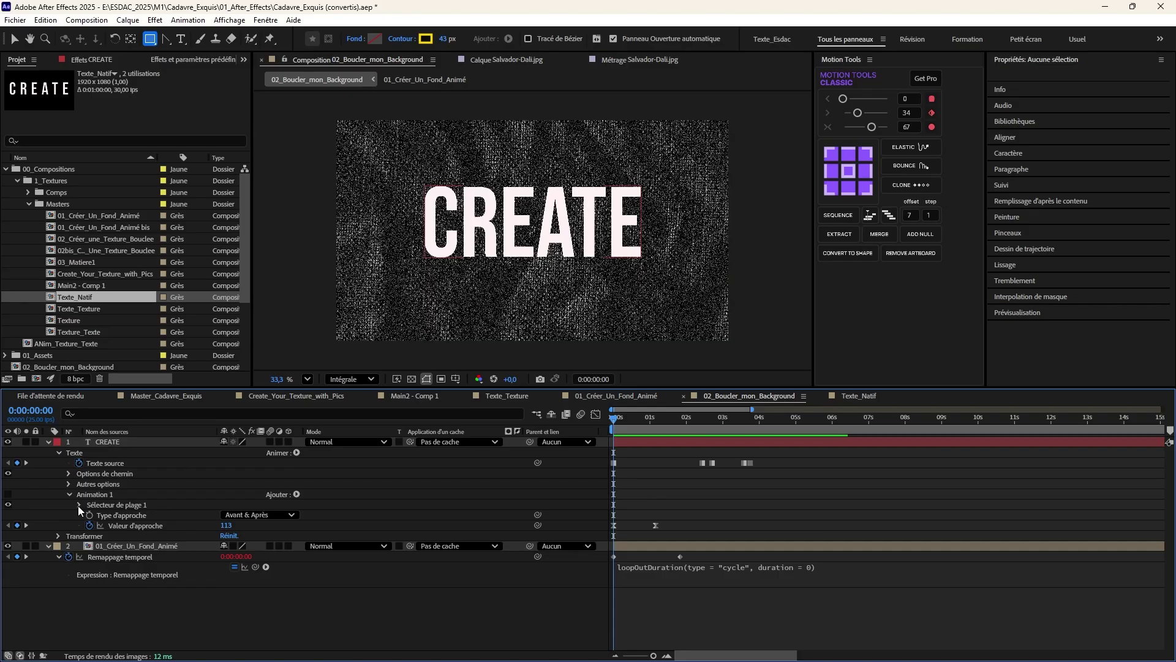
{"action": "left_click", "coordinate": [68, 481]}
{"action": "left_click", "coordinate": [68, 482]}
{"action": "left_click", "coordinate": [295, 453]}
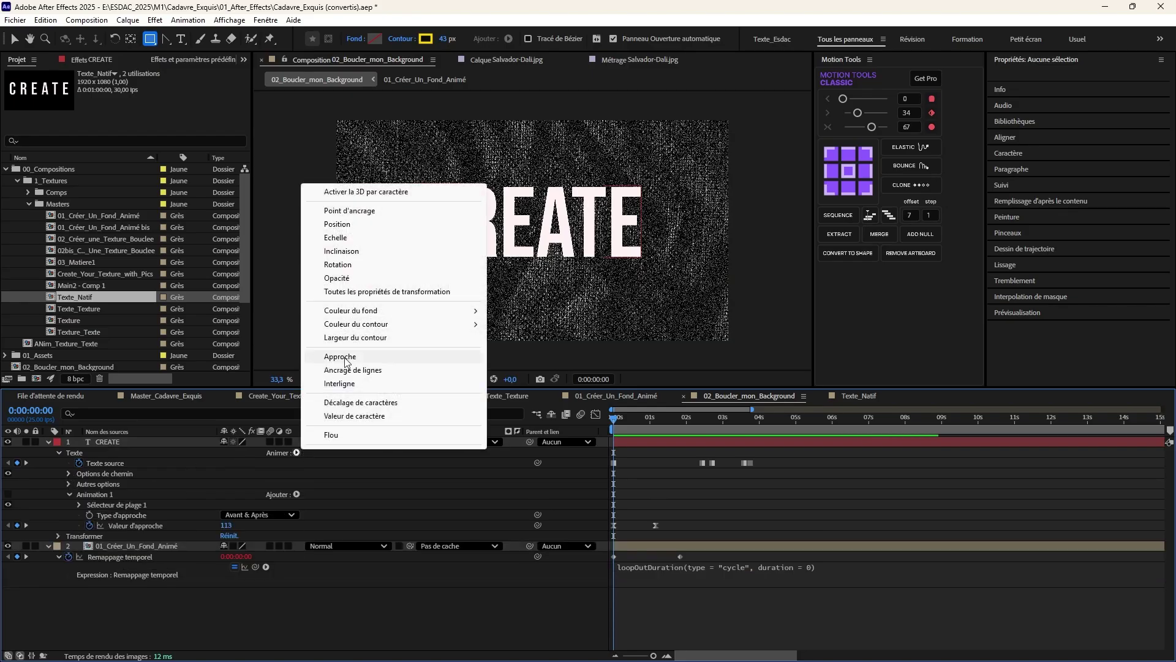
{"action": "left_click", "coordinate": [341, 357]}
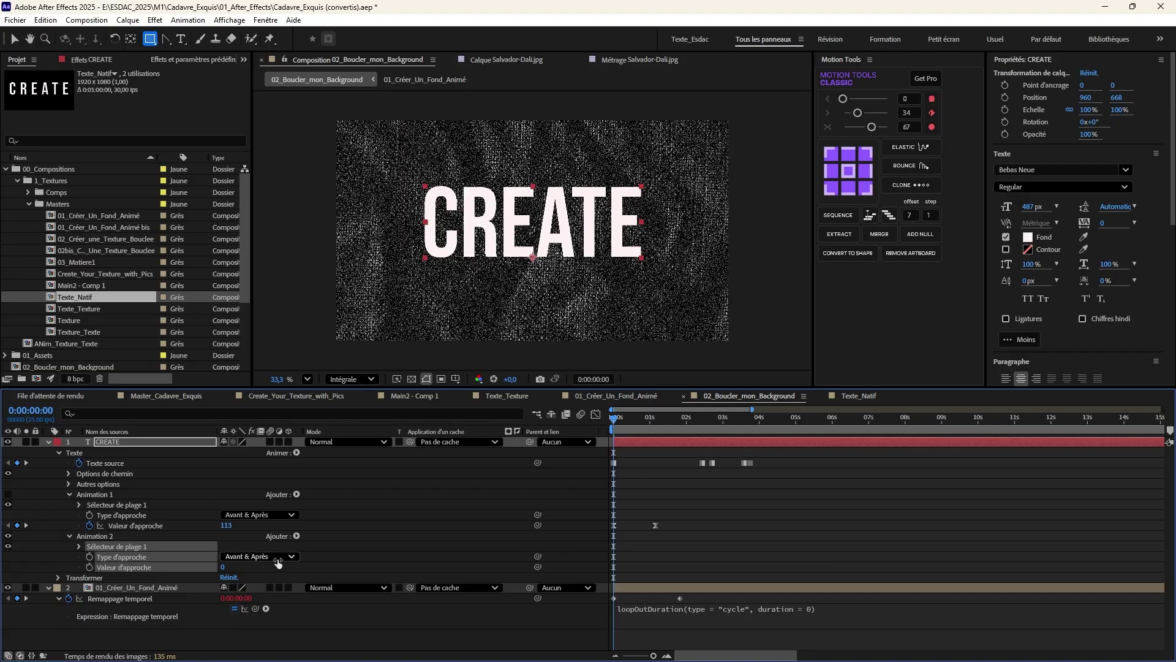
- Keyframe Animation 2's tracking value at 129 at 0:00:00:00
{"action": "left_click_drag", "start_coordinate": [223, 566], "coordinate": [309, 579]}
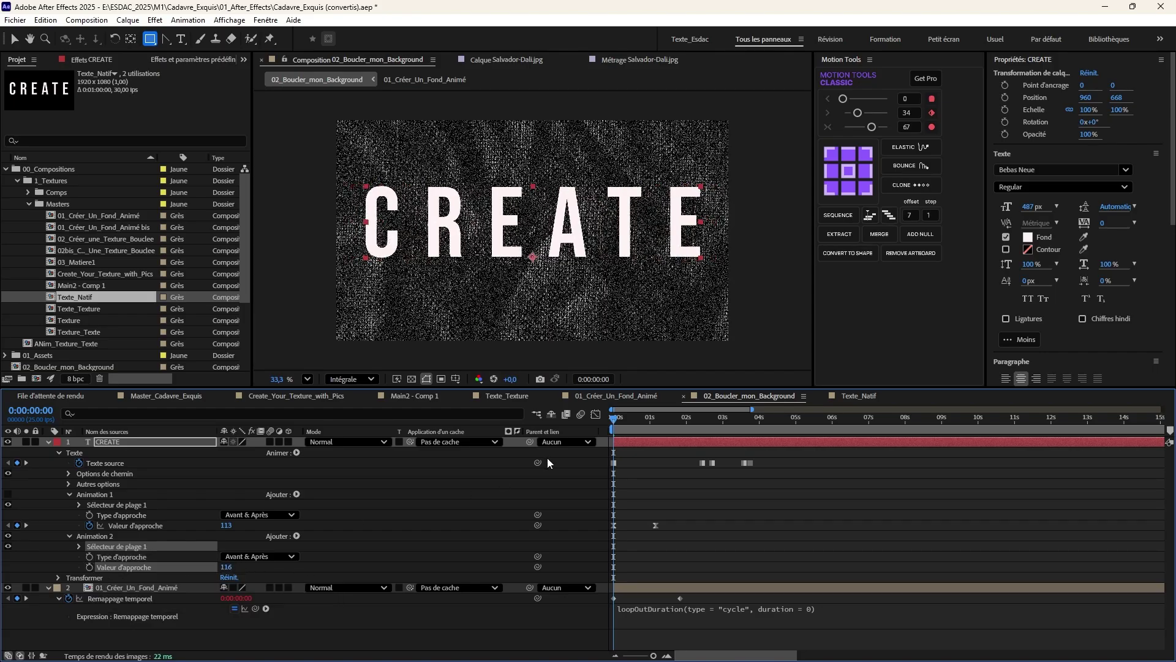
{"action": "left_click", "coordinate": [89, 567]}
{"action": "left_click_drag", "start_coordinate": [223, 568], "coordinate": [231, 568]}
- Keyframe Animation 2's tracking value at 0 at 0:00:01:04
{"action": "left_click_drag", "start_coordinate": [641, 424], "coordinate": [656, 420]}
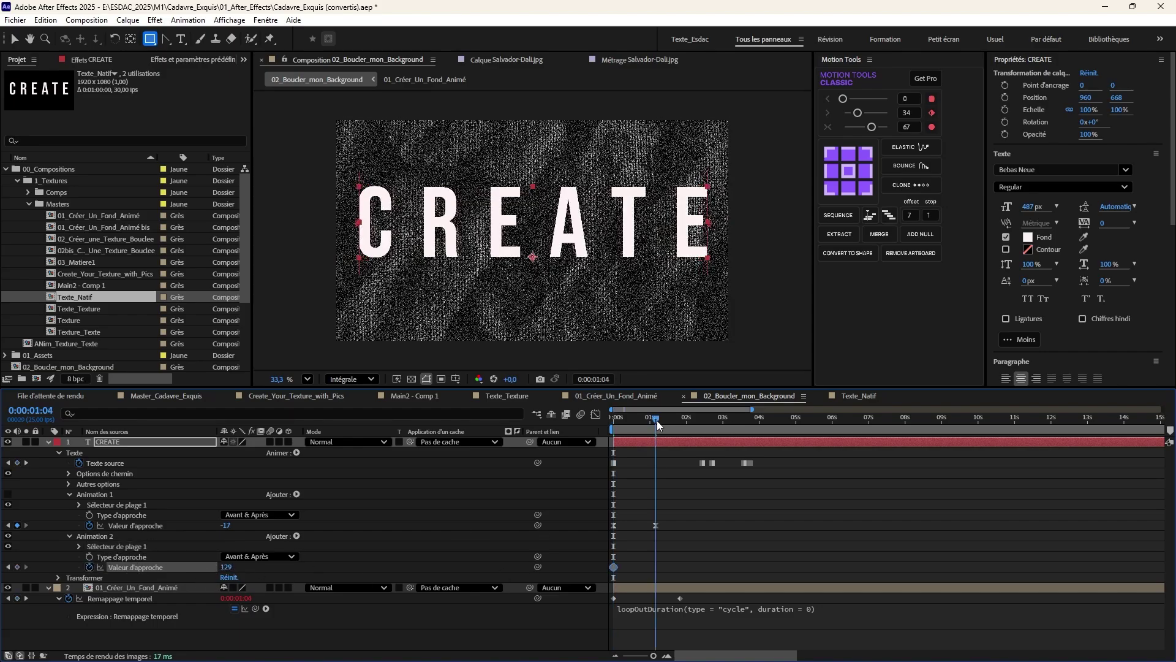
{"action": "left_click", "coordinate": [225, 566]}
{"action": "type", "text": "0"}
{"action": "key", "text": "Return"}
- Apply Lissage de vitesse (Easy Ease) to both tracking keyframes of Animation 2
{"action": "left_click_drag", "start_coordinate": [681, 566], "coordinate": [600, 575]}
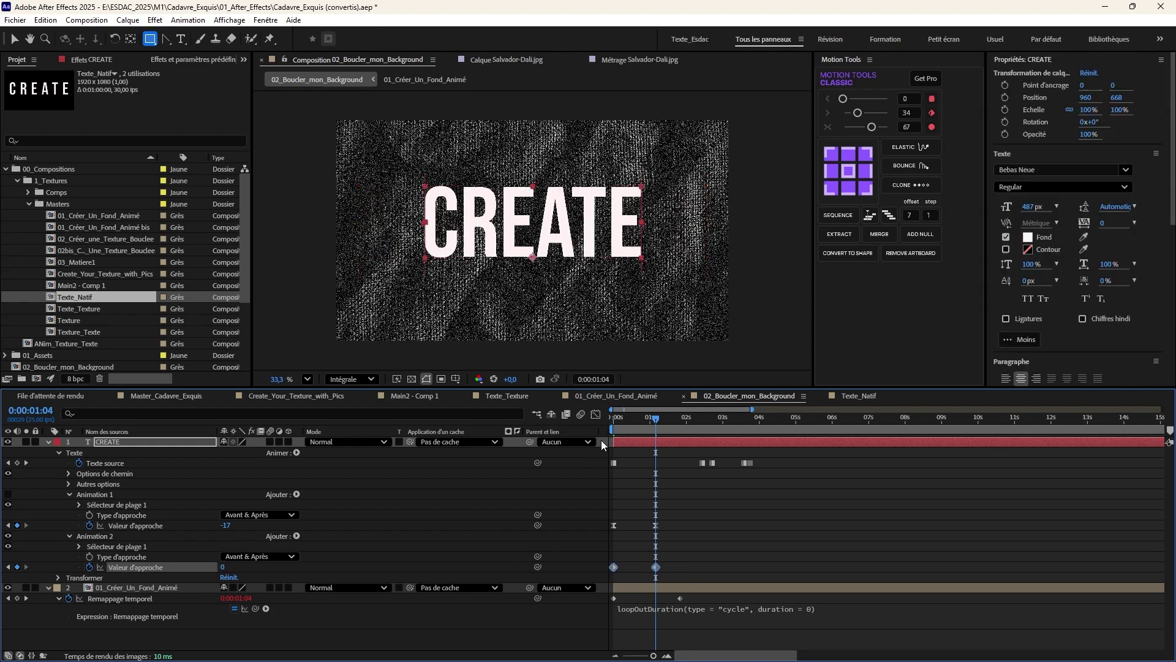
{"action": "right_click", "coordinate": [614, 568]}
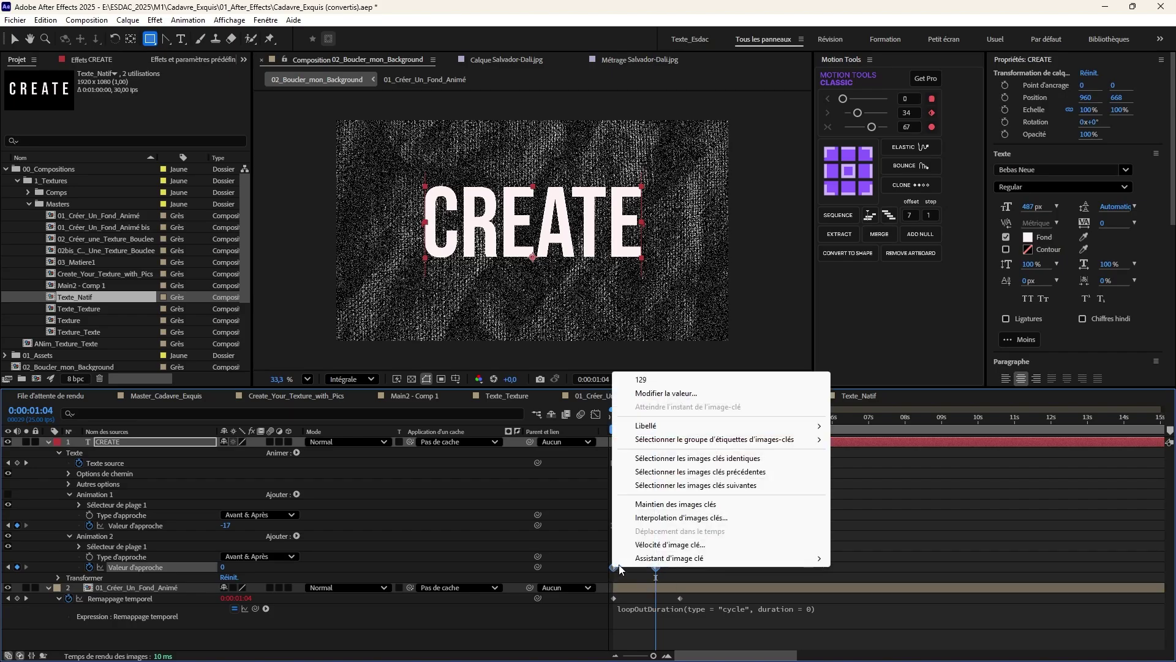
{"action": "mouse_move", "coordinate": [668, 559]}
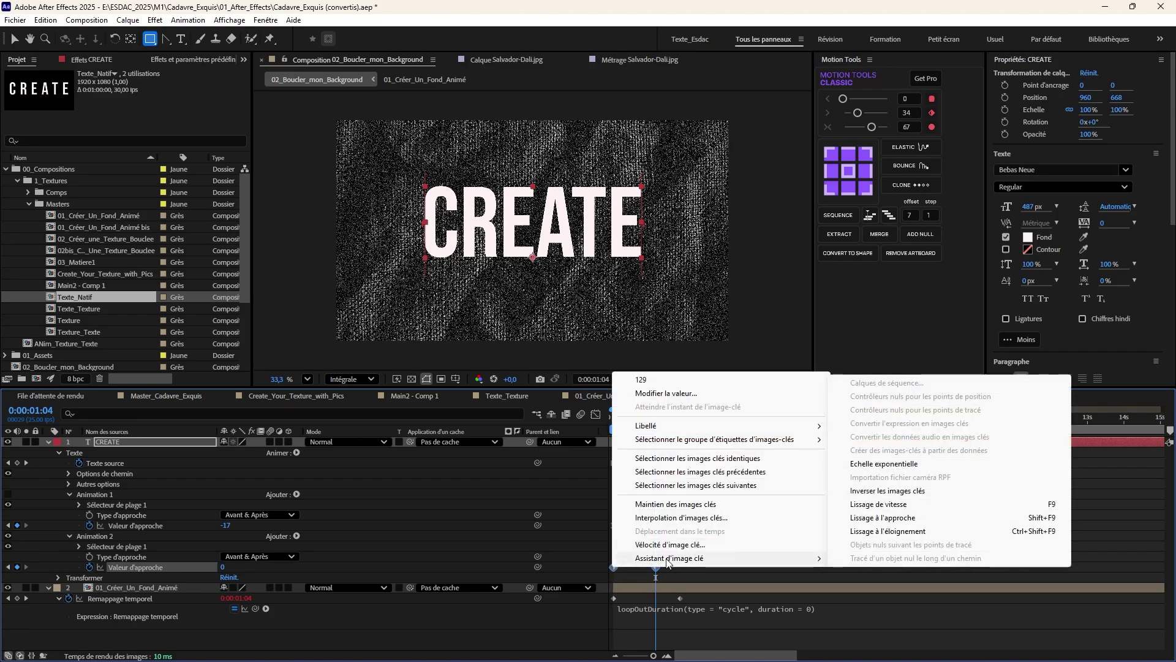
{"action": "left_click", "coordinate": [924, 505]}
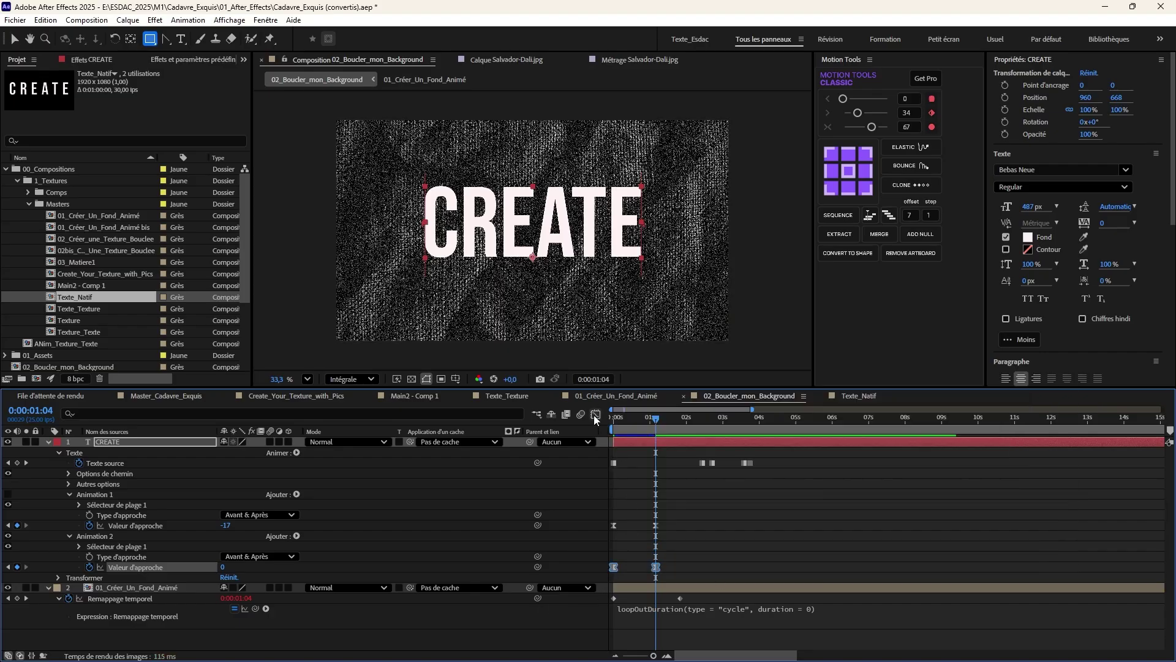
- Reshape Animation 2's tracking speed curve in the graph editor so the change starts fast and eases out long into the last keyframe
{"action": "left_click", "coordinate": [595, 415]}
{"action": "left_click_drag", "start_coordinate": [684, 588], "coordinate": [631, 635]}
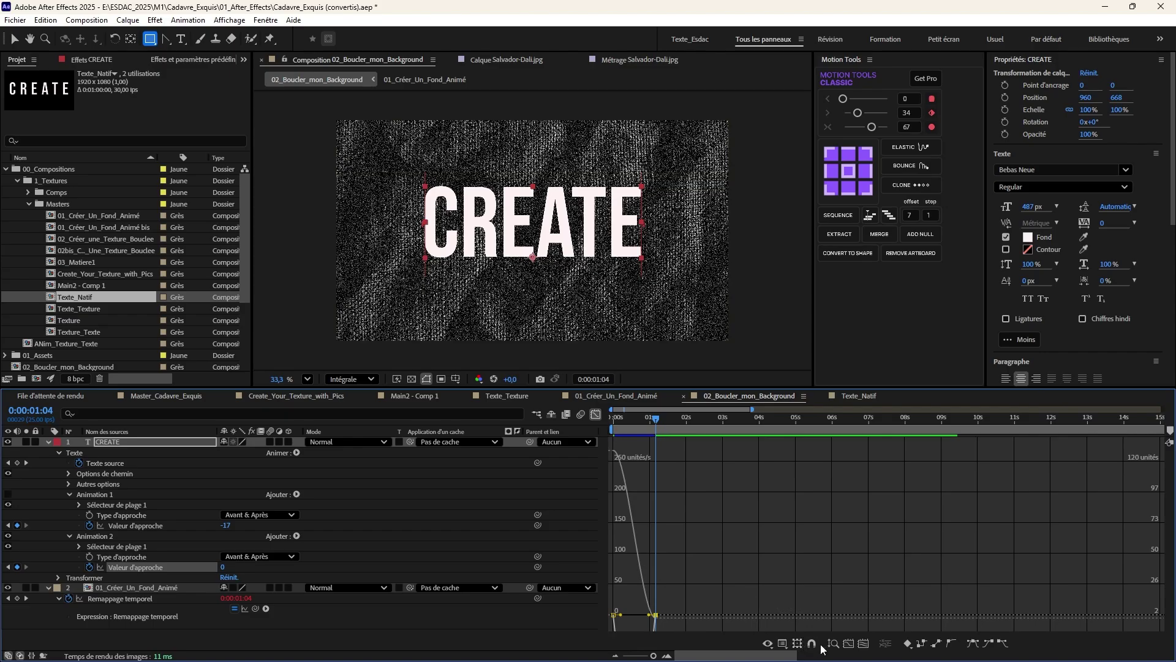
{"action": "left_click", "coordinate": [849, 643]}
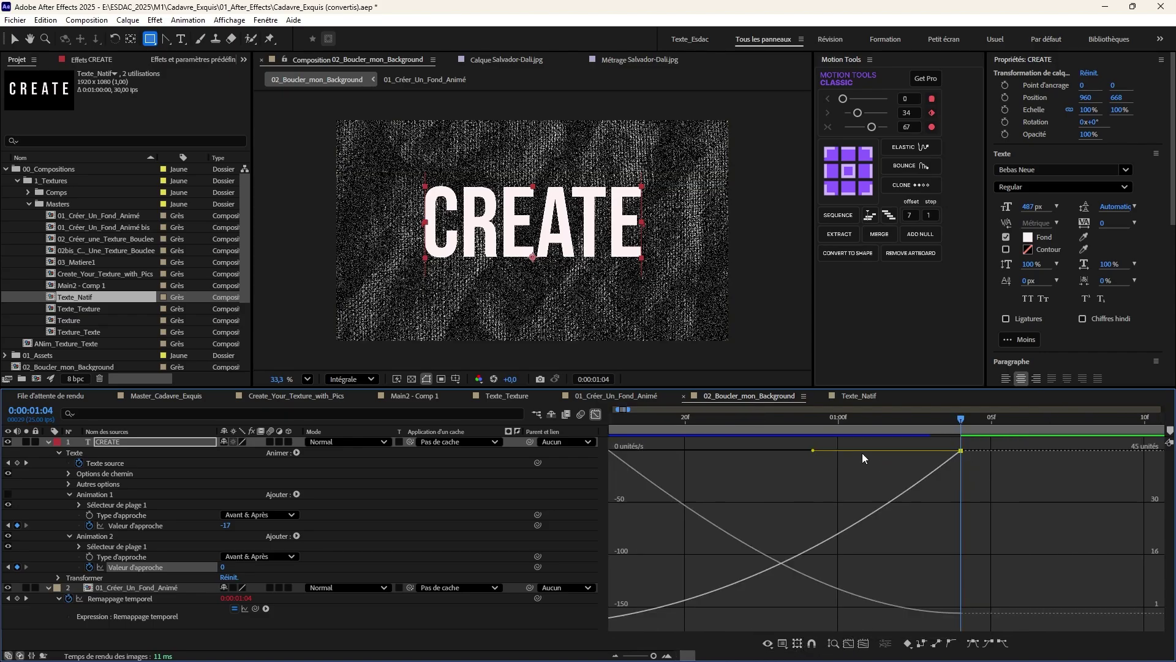
{"action": "left_click_drag", "start_coordinate": [813, 451], "coordinate": [698, 451]}
{"action": "key", "text": "minus"}
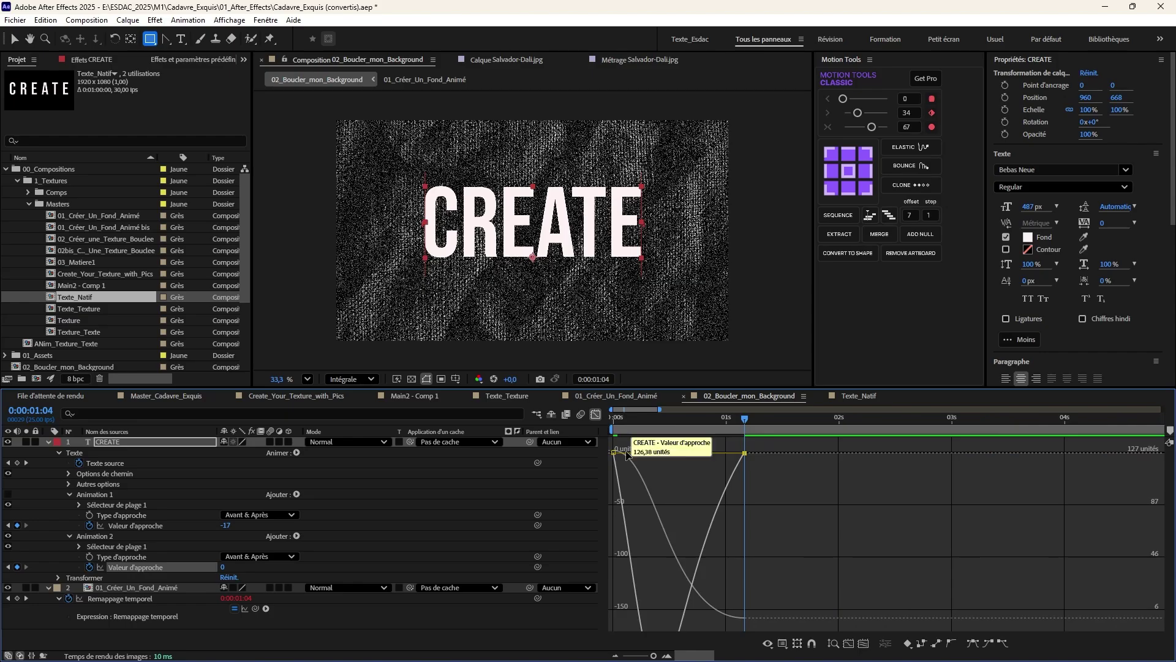
{"action": "left_click_drag", "start_coordinate": [705, 453], "coordinate": [743, 424]}
- Leave the graph editor, preview the text animation from the beginning, and return to 0:00:00:00
{"action": "left_click", "coordinate": [612, 420]}
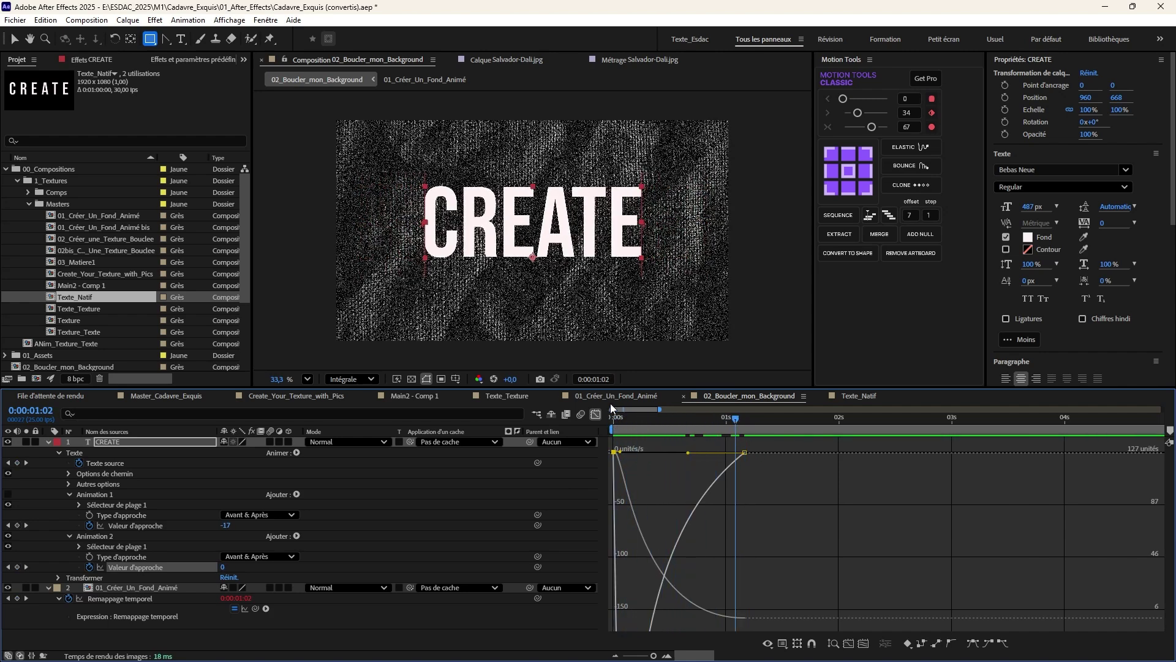
{"action": "left_click", "coordinate": [596, 415]}
{"action": "key", "text": "space"}
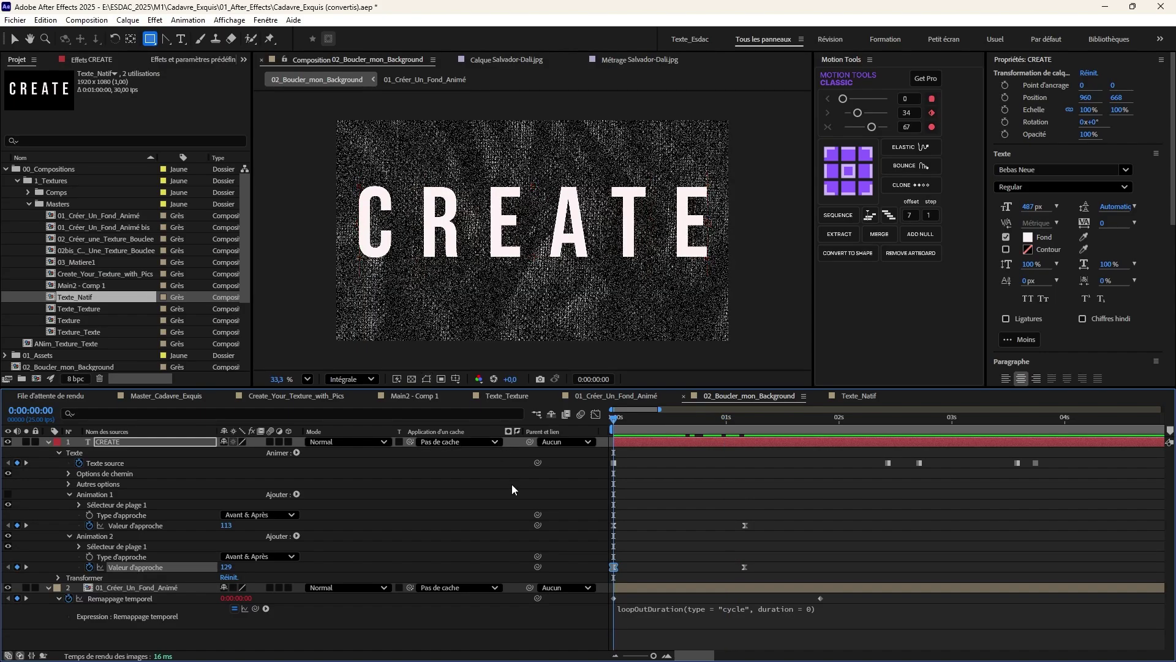
{"action": "key", "text": "space"}
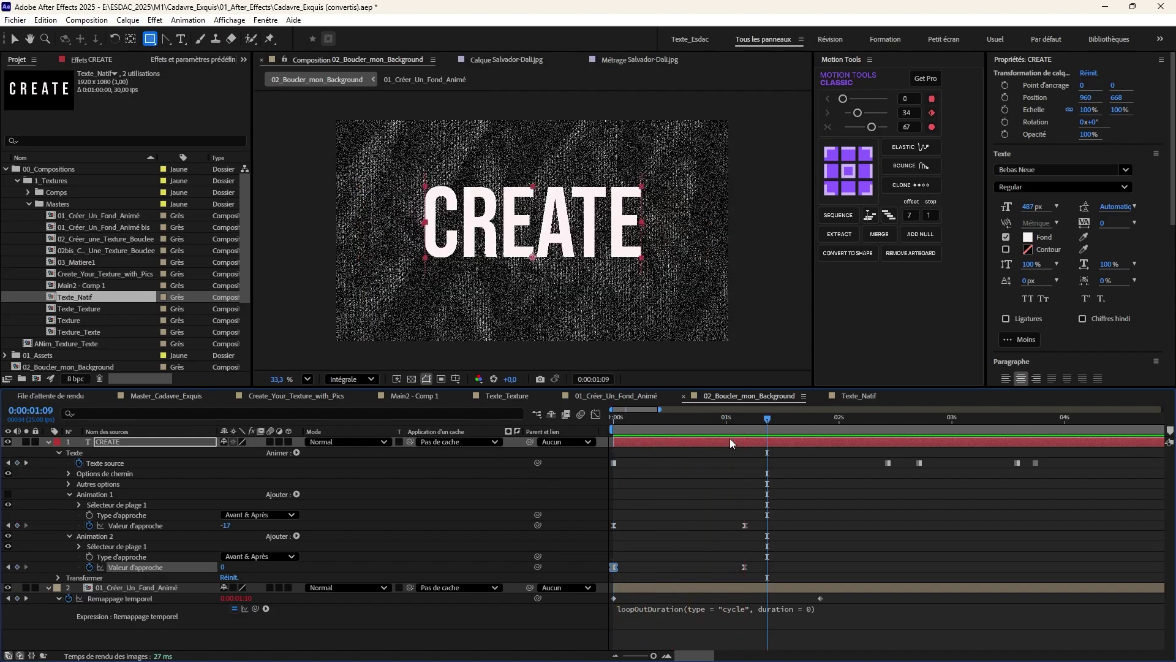
{"action": "key", "text": "space"}
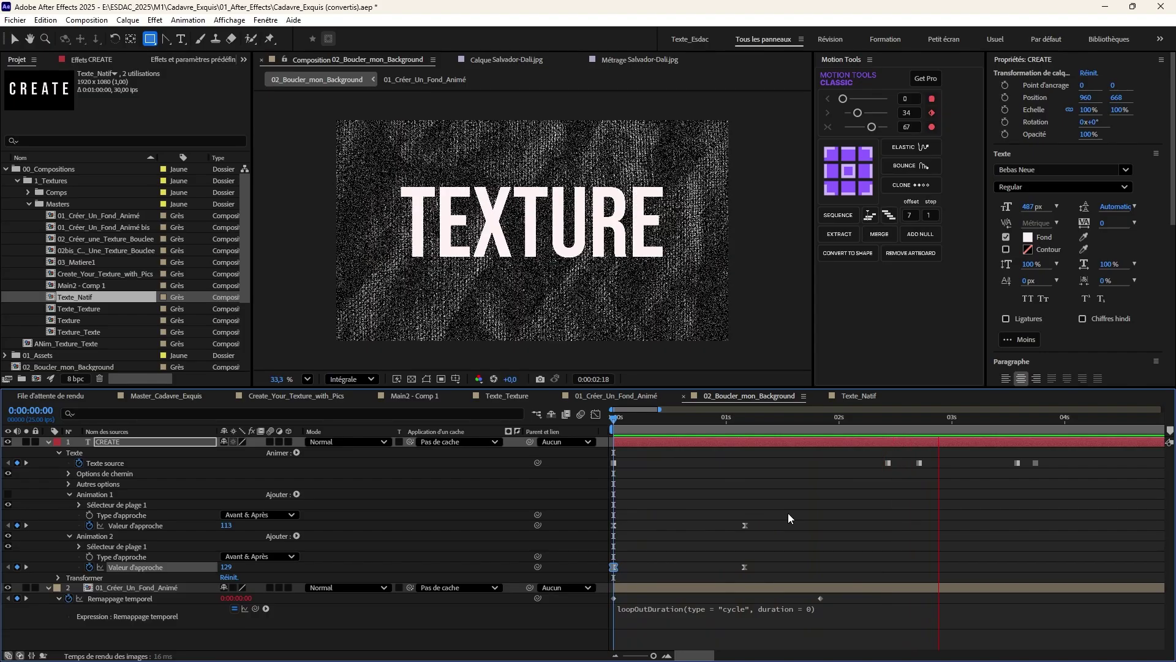
{"action": "scroll", "coordinate": [788, 513], "scroll_direction": "down", "scroll_amount": 3}
{"action": "key", "text": "space"}
{"action": "scroll", "coordinate": [626, 498], "scroll_direction": "left", "scroll_amount": 1}
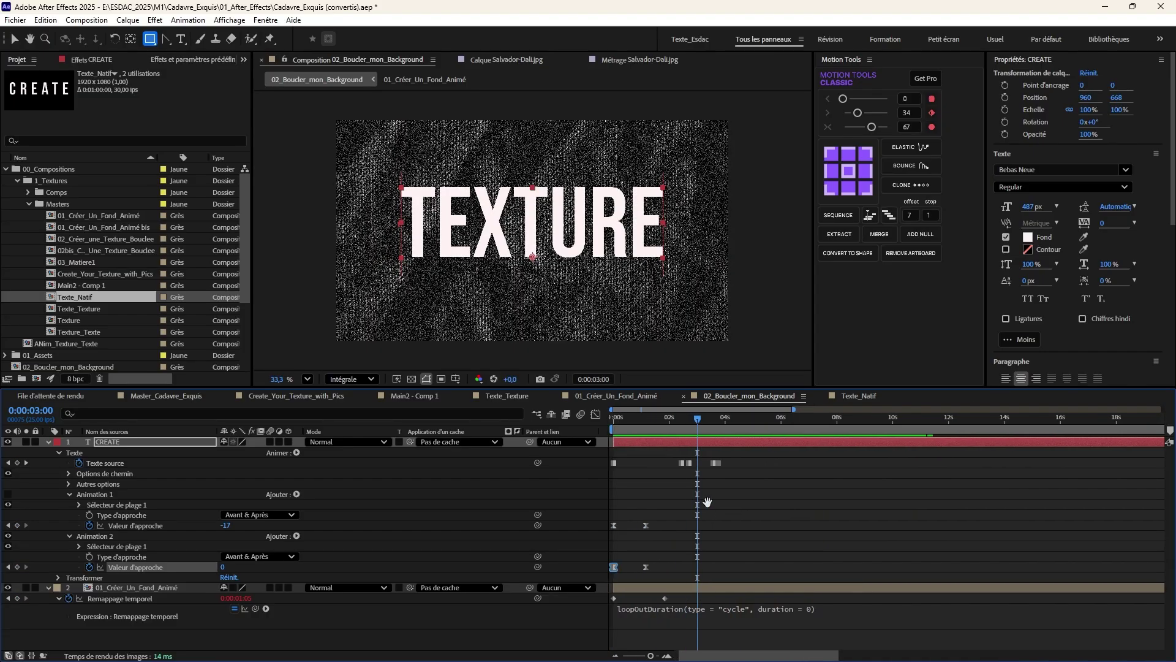
{"action": "left_click_drag", "start_coordinate": [740, 471], "coordinate": [656, 464]}
{"action": "left_click_drag", "start_coordinate": [648, 420], "coordinate": [600, 428]}
- Collapse the properties of the CREATE and 01_Créer_Un_Fond_Animé layers and clear the layer selection
{"action": "left_click", "coordinate": [48, 441]}
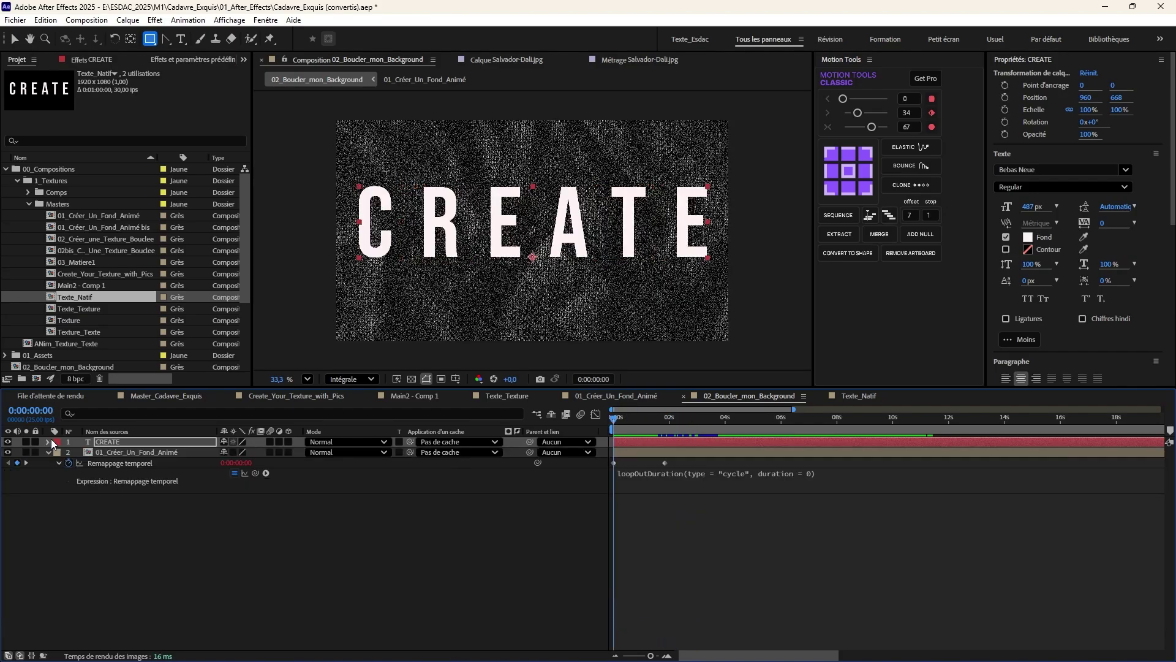
{"action": "left_click", "coordinate": [114, 462]}
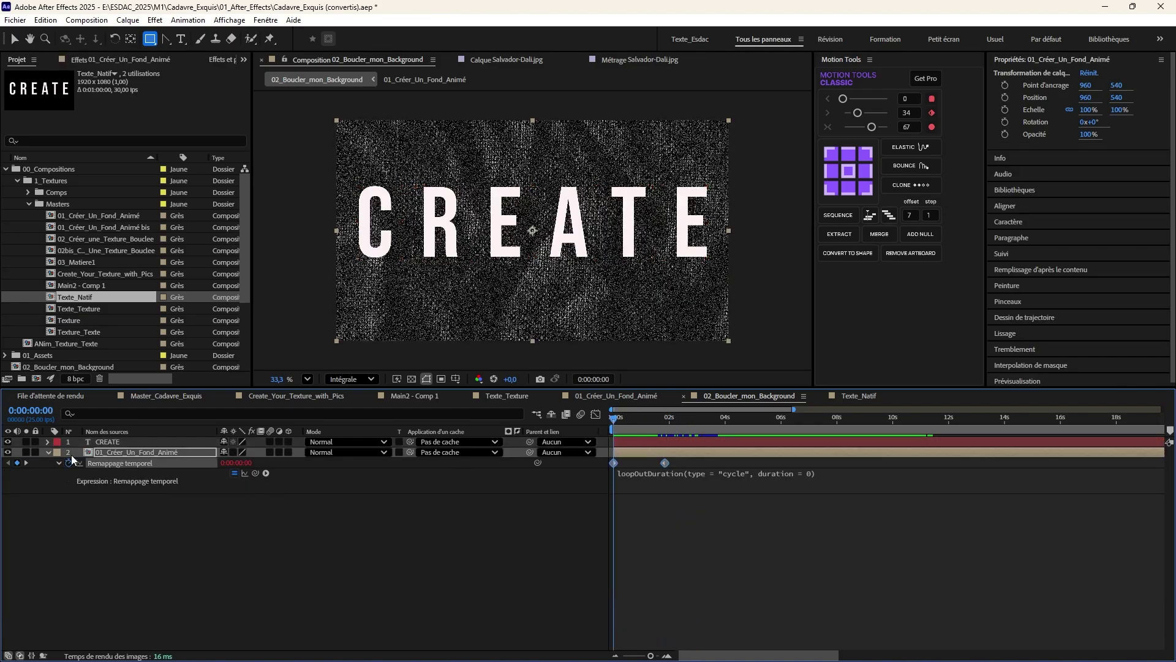
{"action": "left_click", "coordinate": [49, 453]}
{"action": "left_click", "coordinate": [113, 440]}
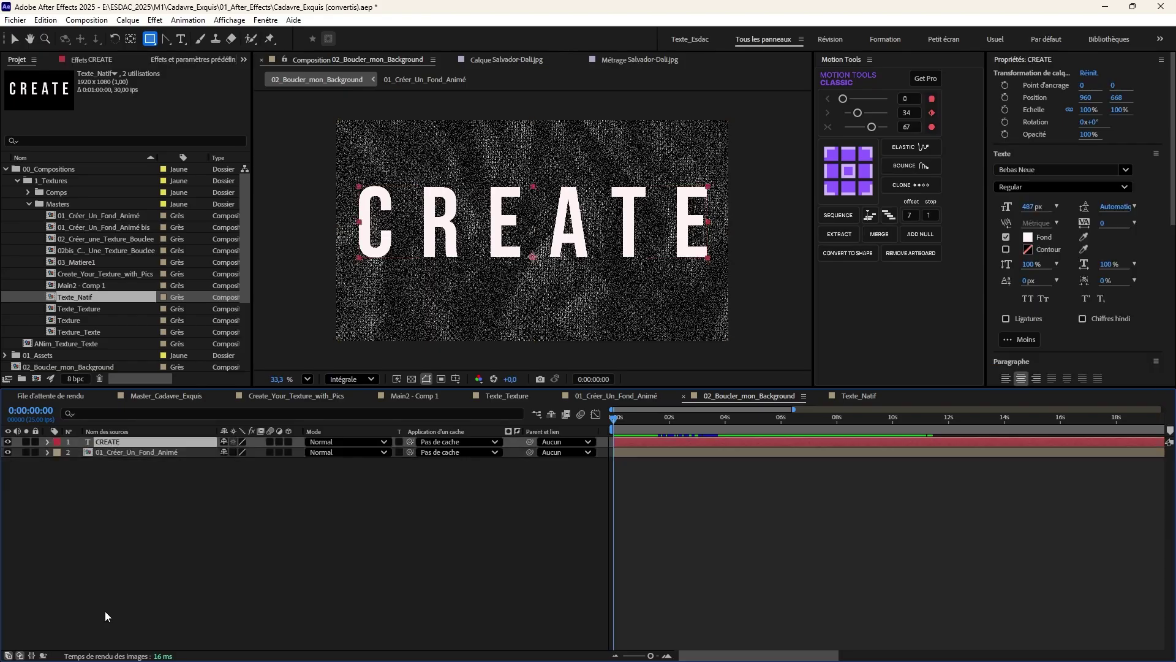
{"action": "left_click", "coordinate": [157, 548]}
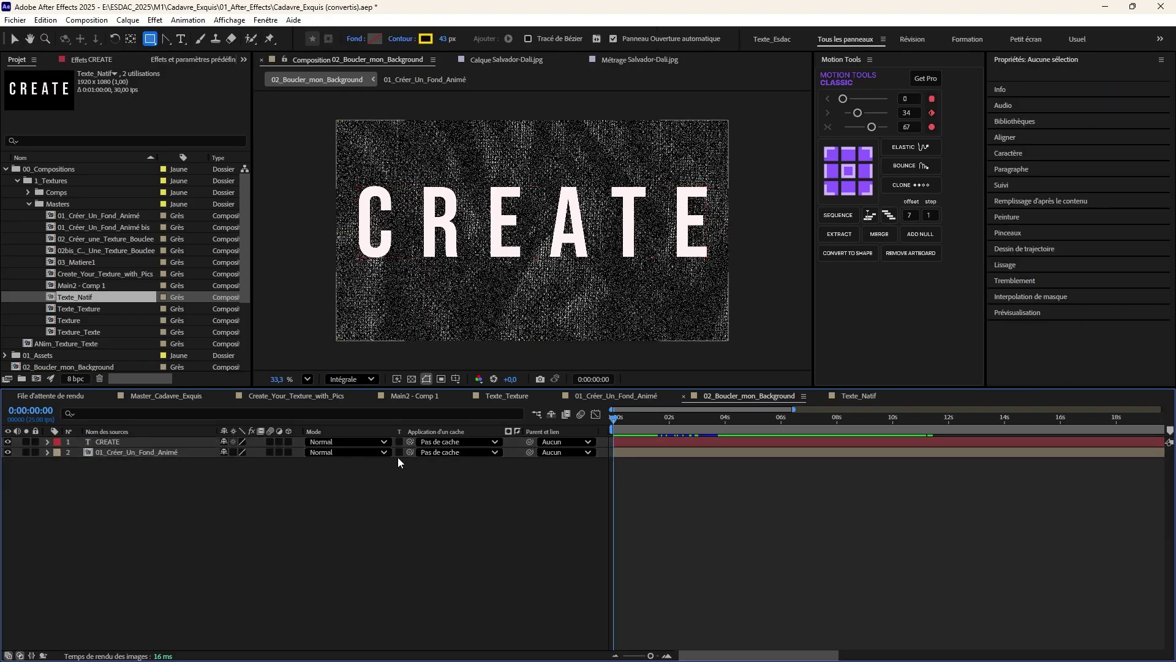
{"action": "left_click", "coordinate": [116, 454]}
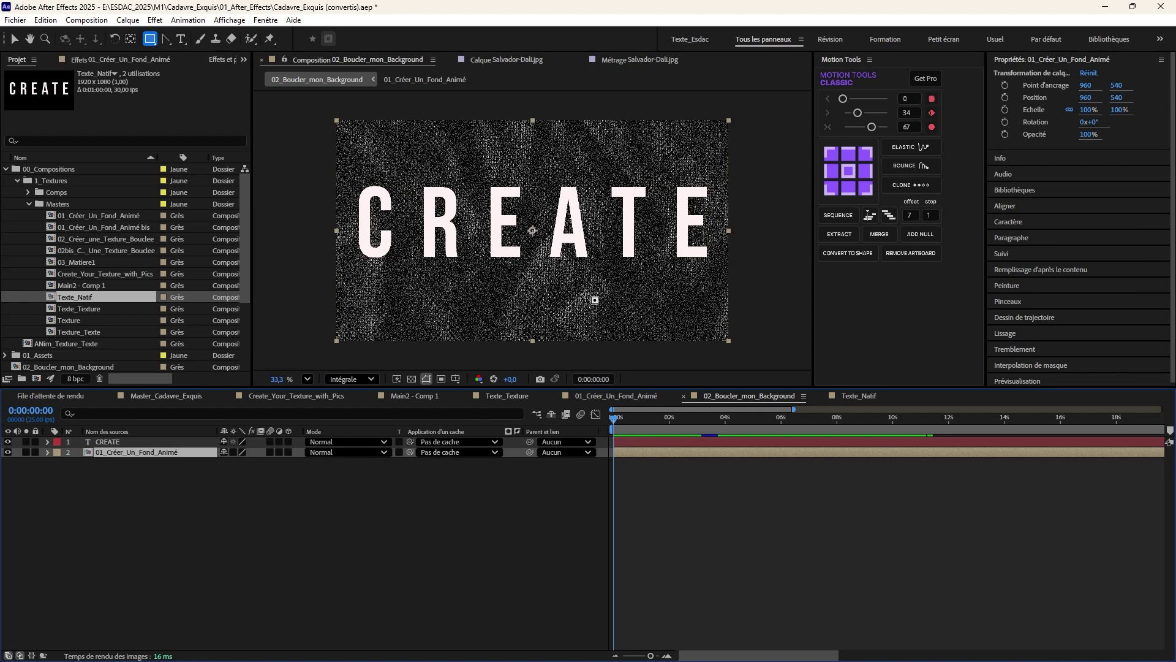
{"action": "right_click", "coordinate": [592, 293]}
{"action": "left_click", "coordinate": [465, 116]}
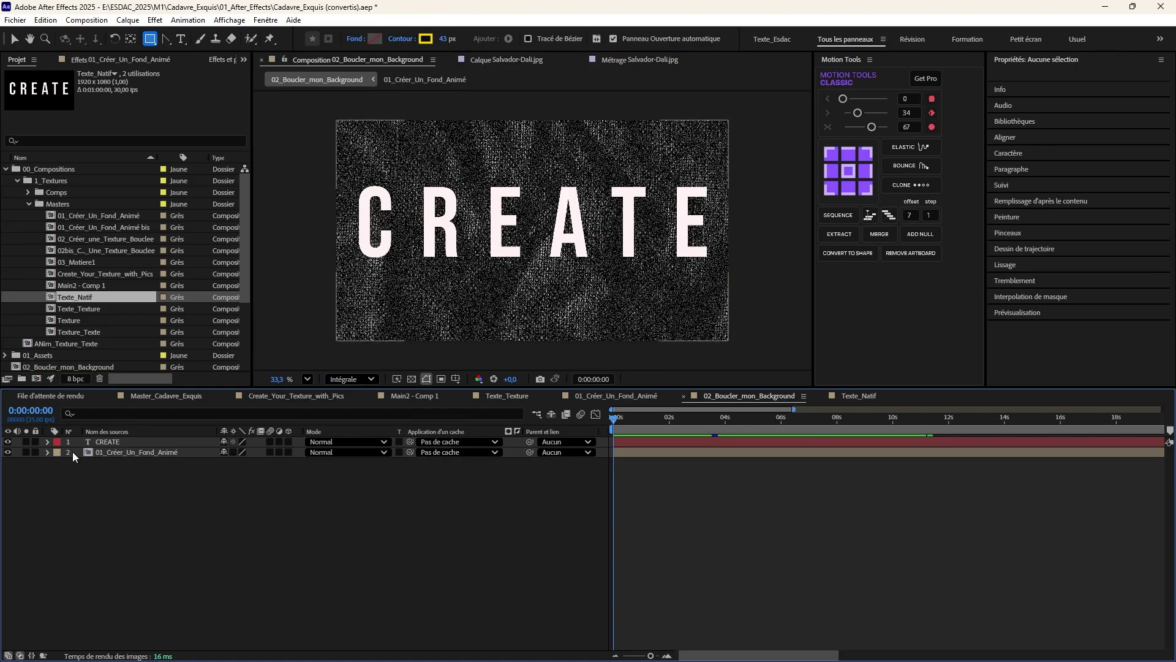
- Set the CREATE text layer as the track matte of the 01_Créer_Un_Fond_Animé layer
{"action": "left_click_drag", "start_coordinate": [106, 452], "coordinate": [134, 476]}
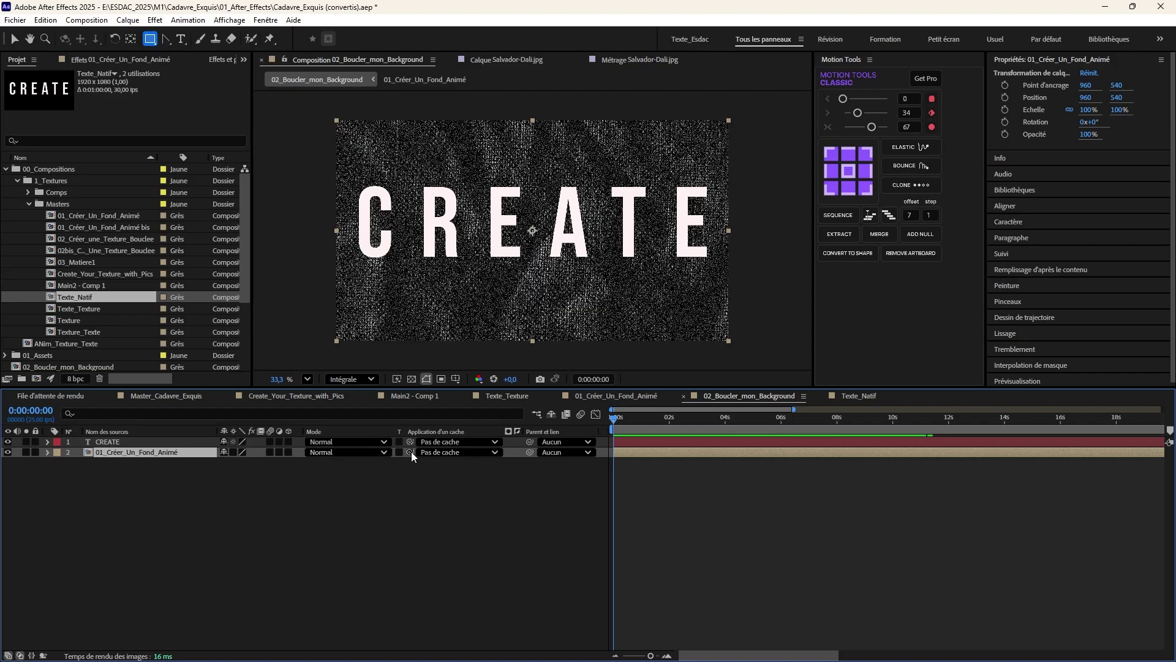
{"action": "left_click_drag", "start_coordinate": [410, 452], "coordinate": [130, 440]}
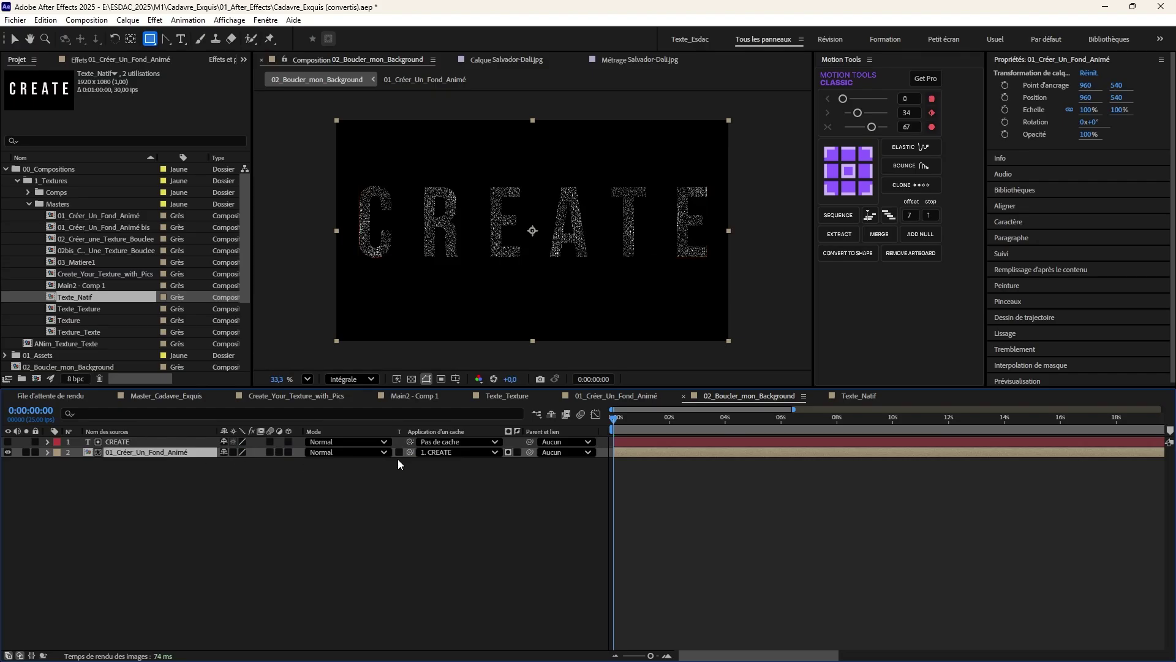
- Reassign 1. CREATE as the matte source of the 01_Créer_Un_Fond_Animé layer
{"action": "left_click_drag", "start_coordinate": [410, 452], "coordinate": [117, 441]}
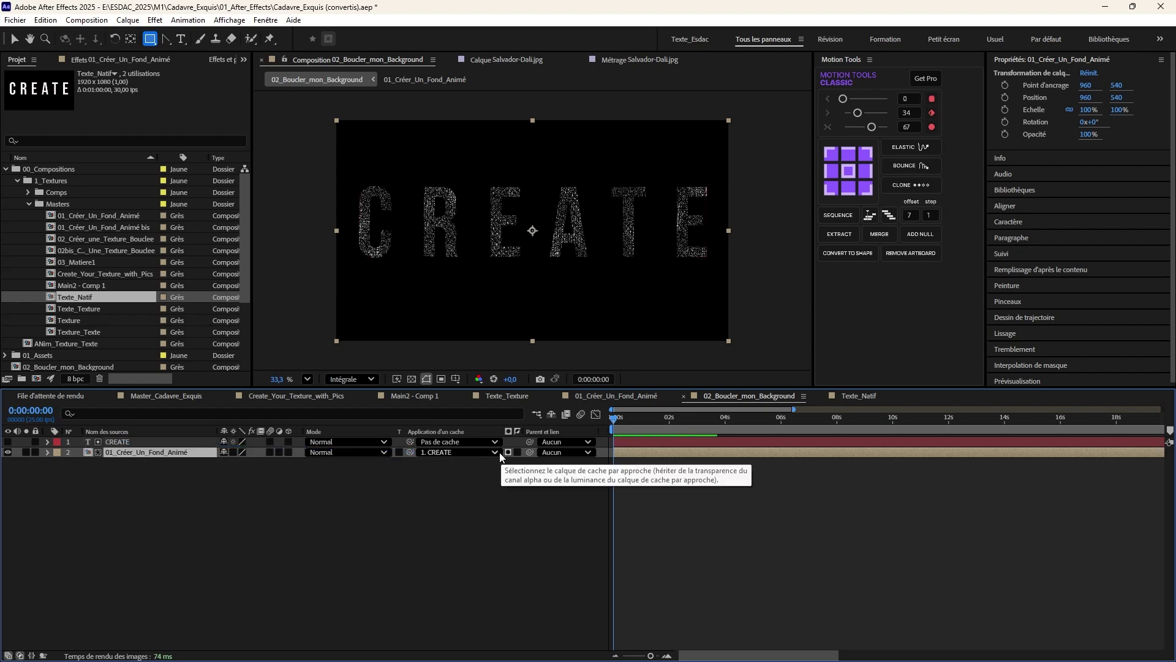
{"action": "left_click", "coordinate": [468, 454]}
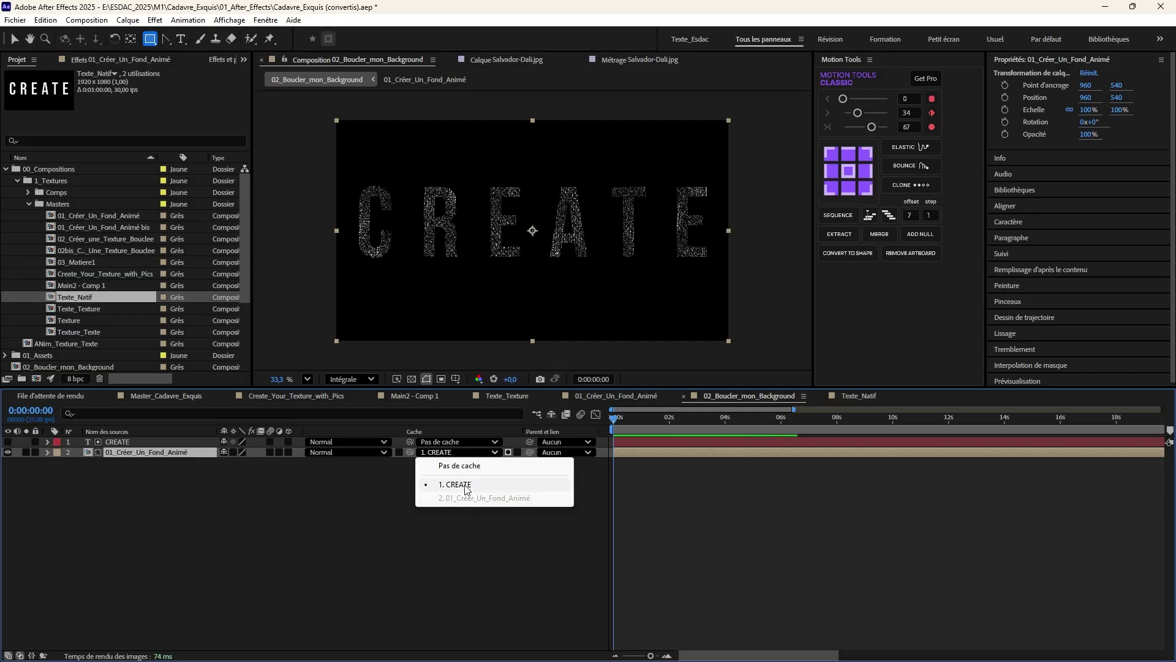
{"action": "left_click", "coordinate": [487, 485]}
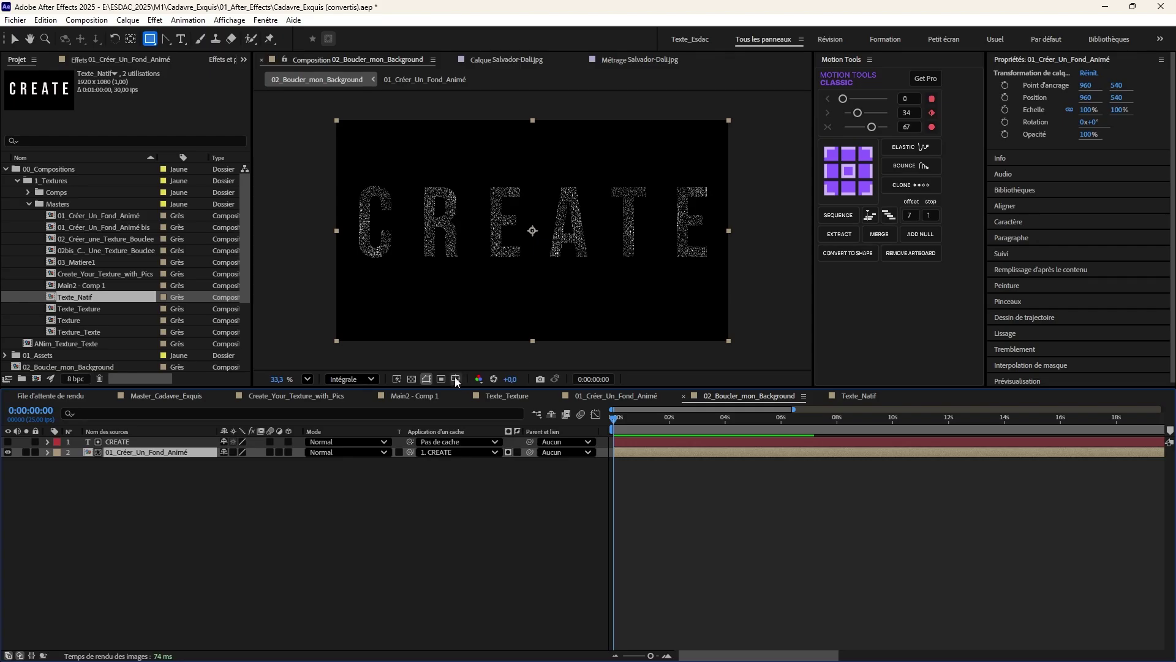
- Toggle the composition's transparency grid on and off to check the transparent area around the textured text
{"action": "left_click", "coordinate": [411, 379]}
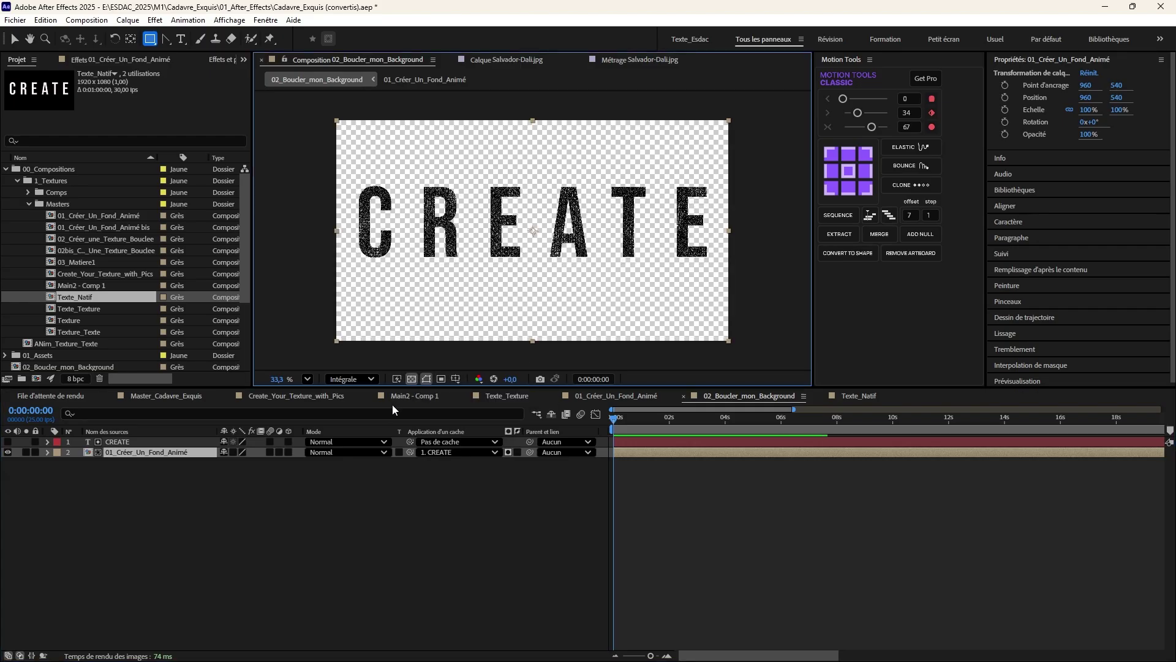
{"action": "left_click", "coordinate": [411, 378]}
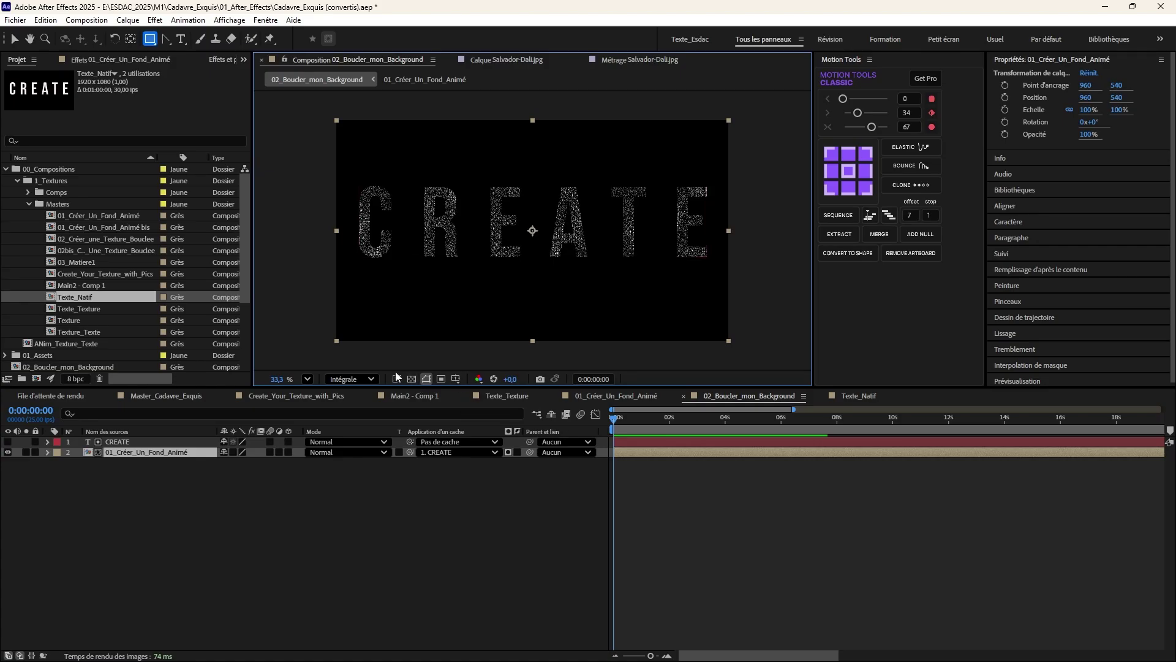
{"action": "left_click", "coordinate": [414, 379]}
{"action": "left_click", "coordinate": [414, 378]}
- Try inverting the track matte of 01_Créer_Un_Fond_Animé, check it against the transparency grid, and restore the non-inverted matte
{"action": "left_click", "coordinate": [518, 452]}
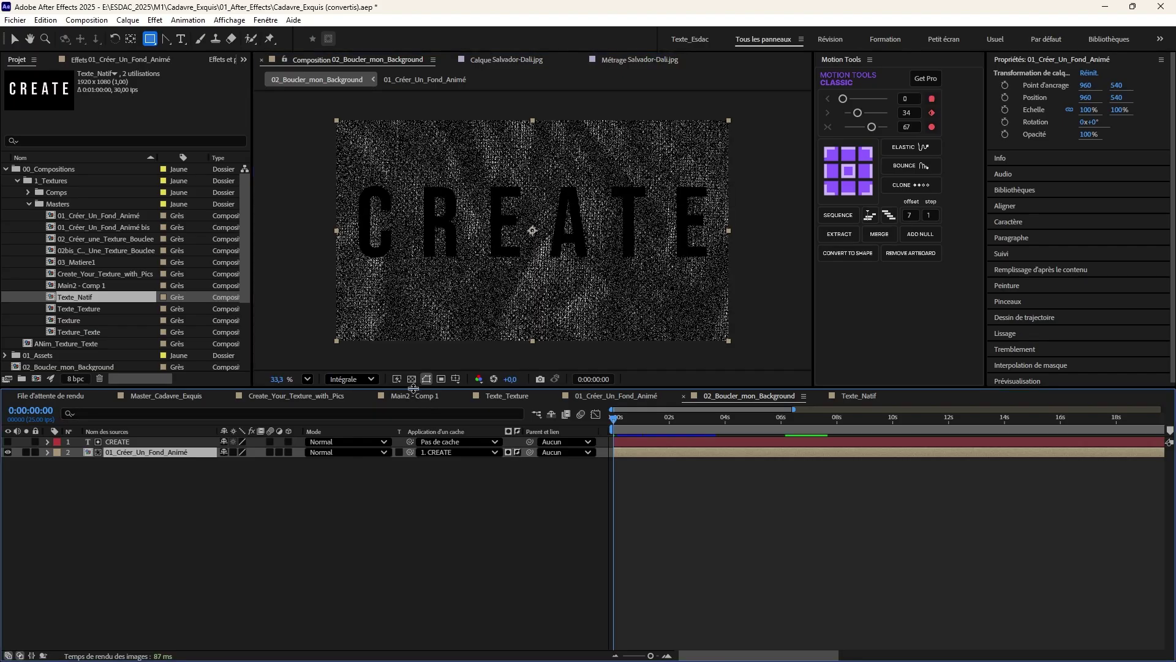
{"action": "left_click", "coordinate": [412, 378]}
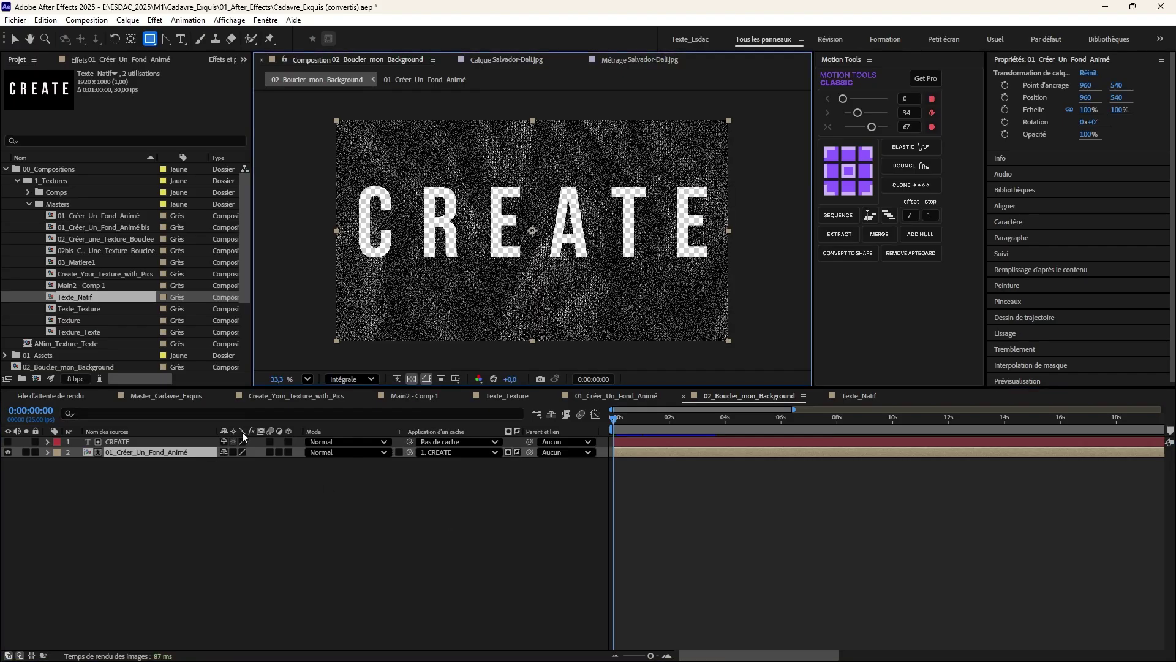
{"action": "left_click", "coordinate": [517, 452]}
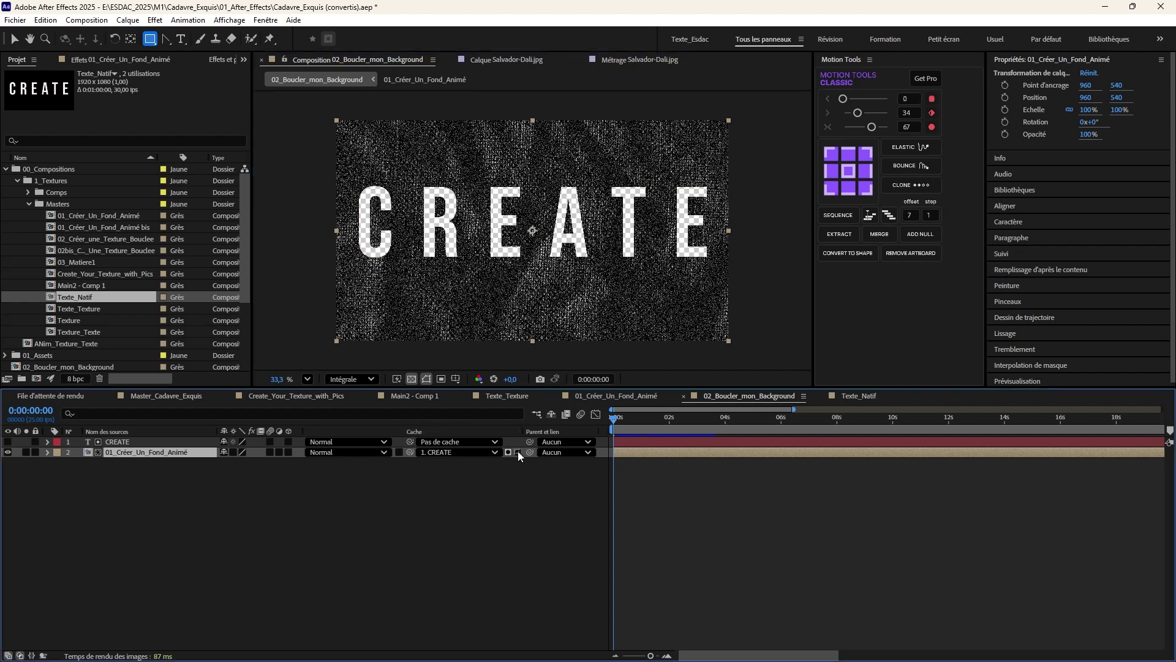
- Show the CREATE text layer with the texture layer hidden and examine the plain letters with and without the transparency grid
{"action": "left_click", "coordinate": [8, 441]}
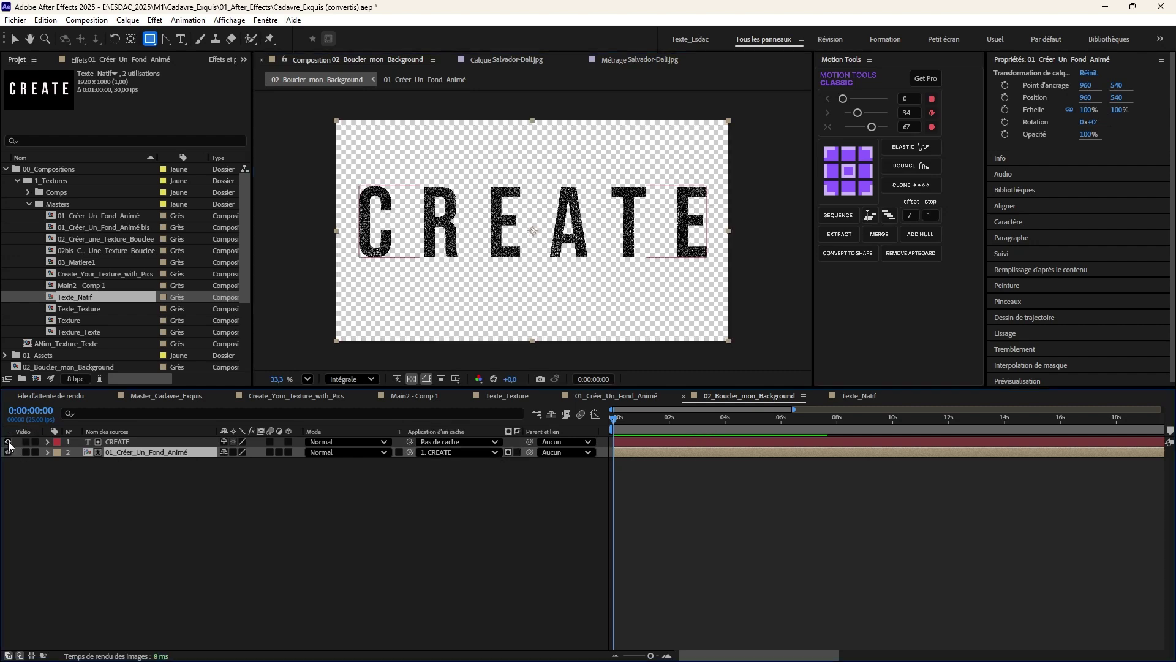
{"action": "left_click", "coordinate": [7, 451]}
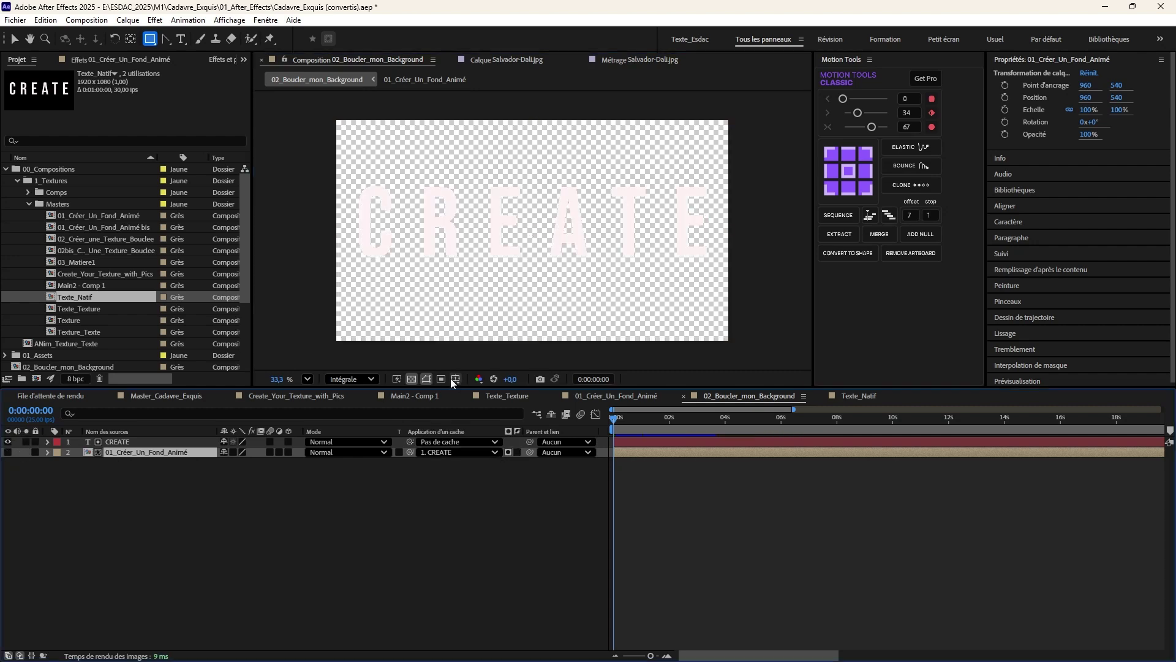
{"action": "left_click", "coordinate": [411, 379]}
{"action": "left_click", "coordinate": [120, 441]}
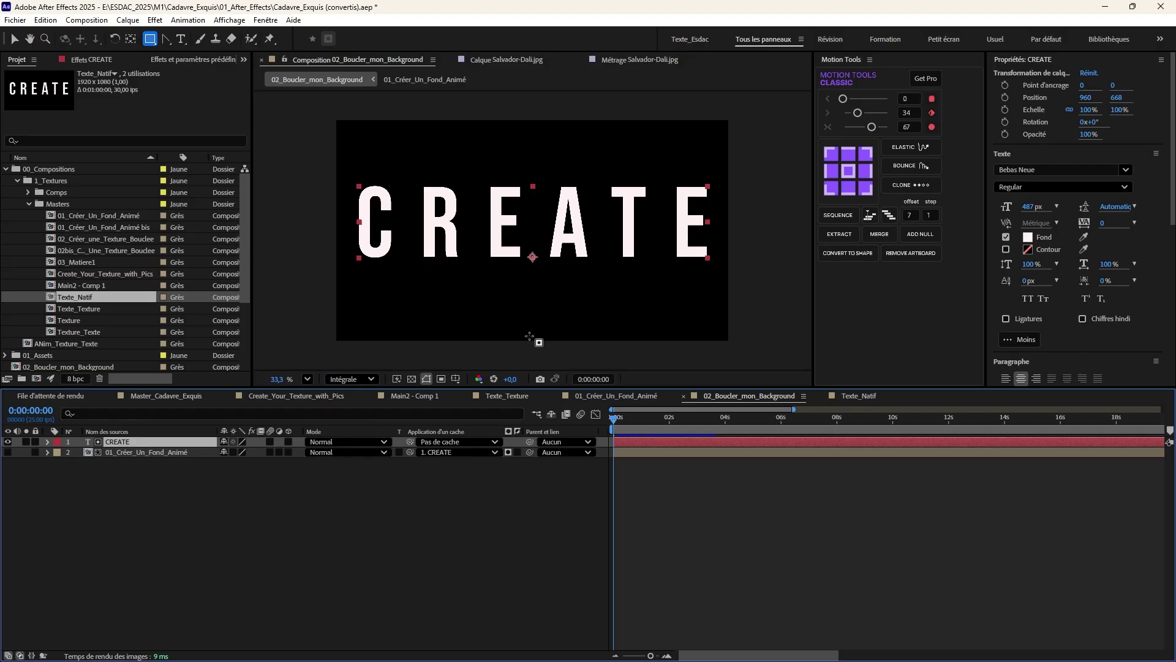
{"action": "left_click", "coordinate": [412, 378]}
{"action": "scroll", "coordinate": [428, 228], "scroll_direction": "up", "scroll_amount": 1}
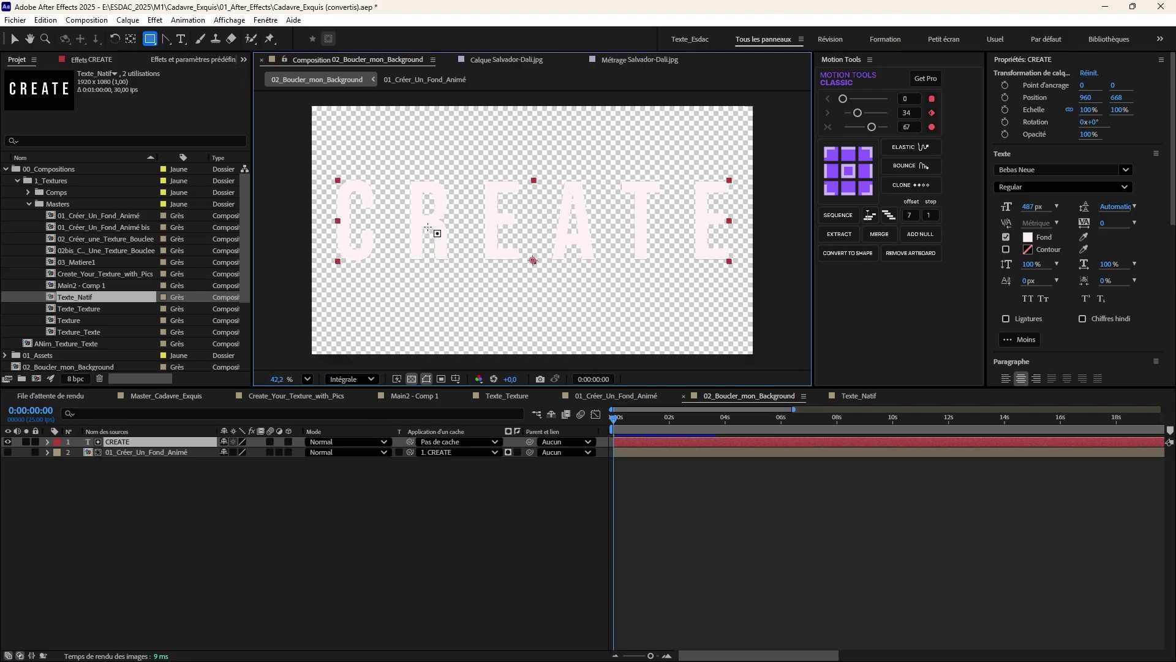
{"action": "scroll", "coordinate": [427, 228], "scroll_direction": "up", "scroll_amount": 1}
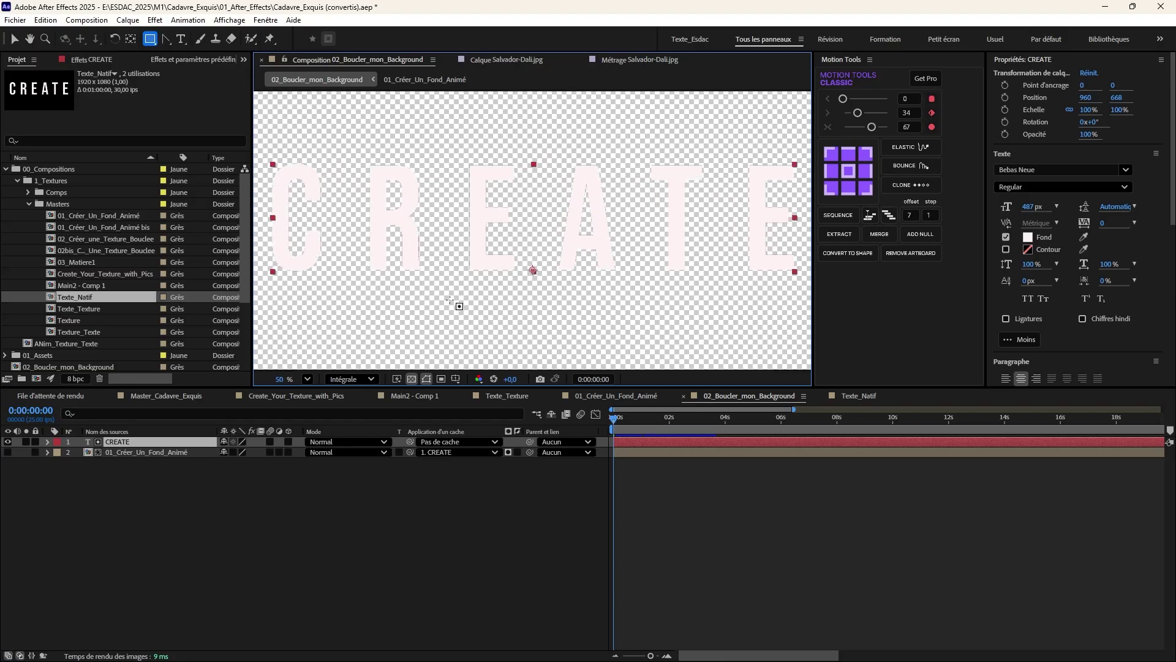
{"action": "scroll", "coordinate": [445, 318], "scroll_direction": "down", "scroll_amount": 1}
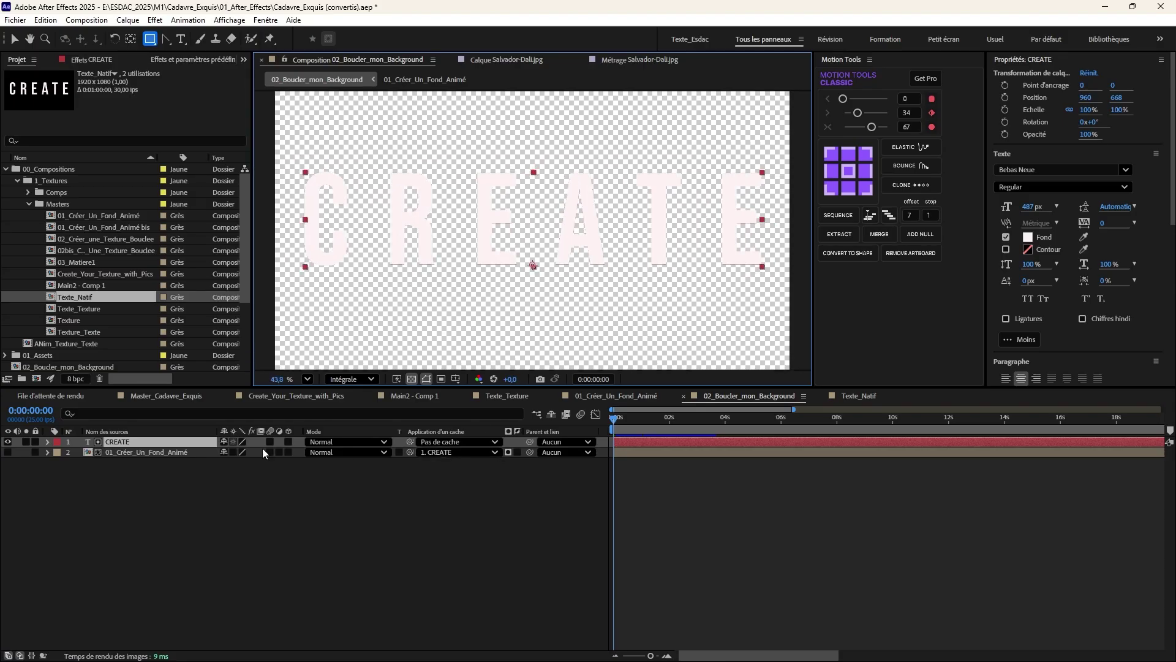
- Make the 01_Créer_Un_Fond_Animé layer visible again, turn off the transparency grid, and hide the CREATE layer
{"action": "left_click", "coordinate": [7, 452]}
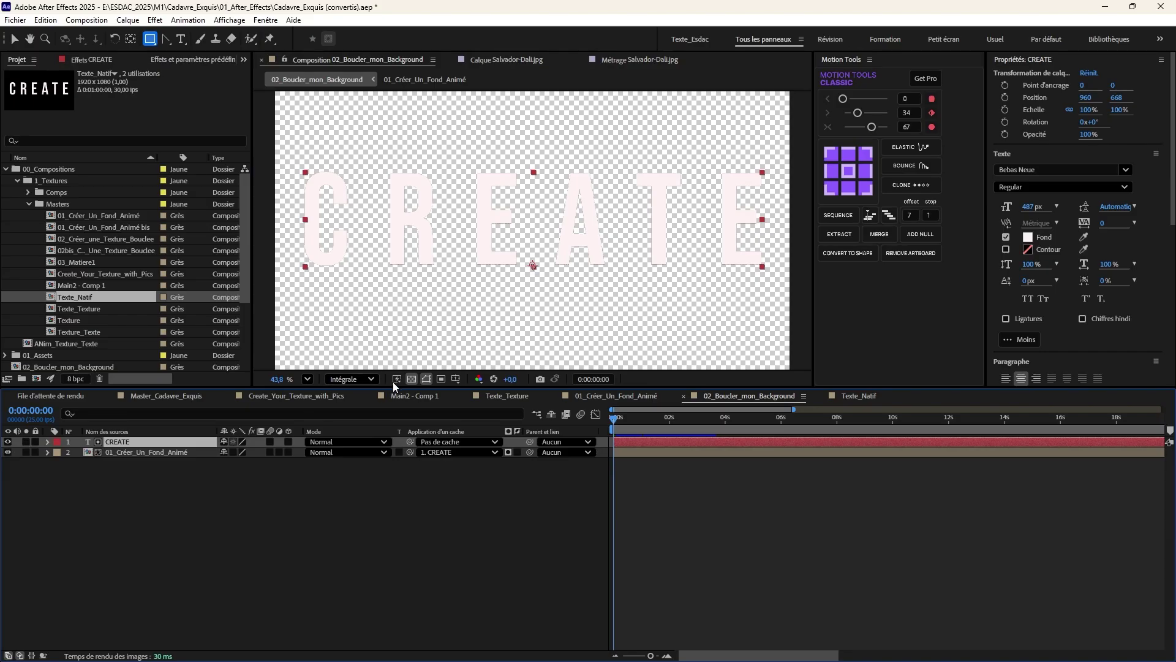
{"action": "left_click", "coordinate": [410, 378]}
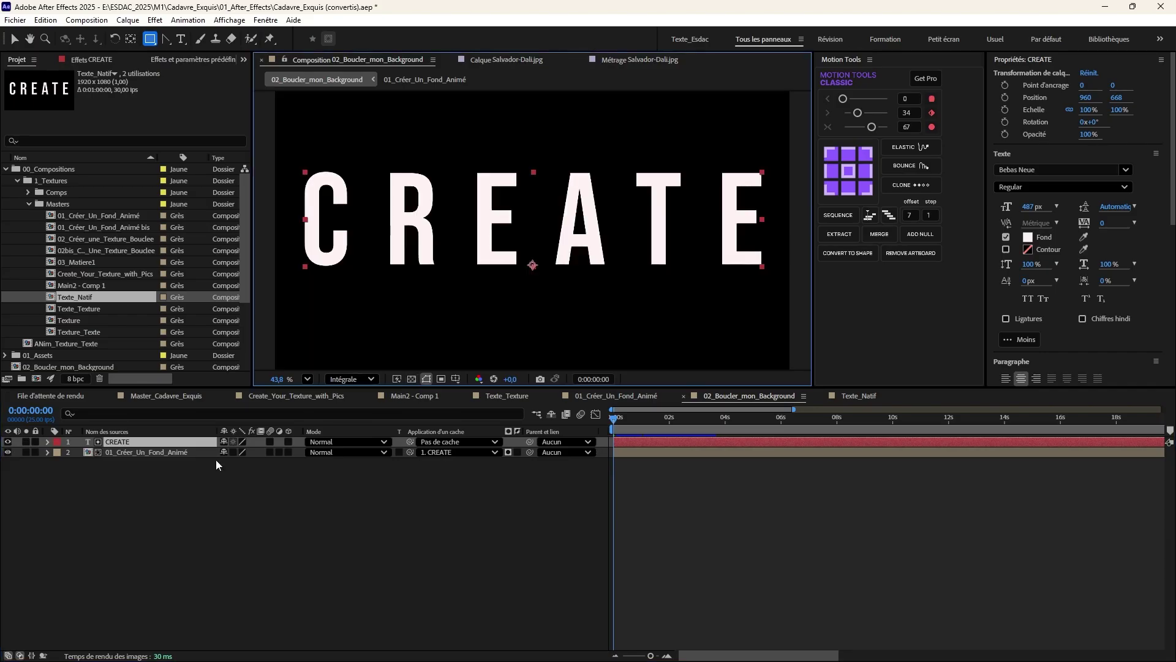
{"action": "left_click", "coordinate": [8, 442]}
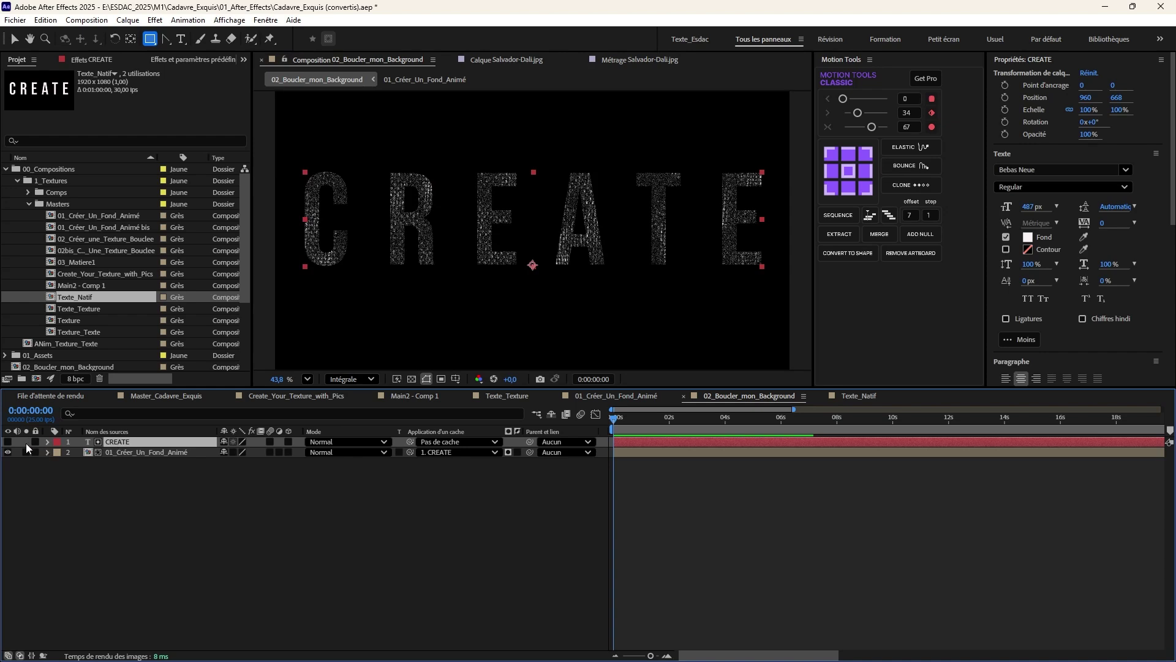
- Set the matte of 01_Créer_Un_Fond_Animé to Pas de cache and make the CREATE text layer visible
{"action": "left_click", "coordinate": [442, 452]}
{"action": "left_click", "coordinate": [459, 466]}
{"action": "left_click", "coordinate": [8, 442]}
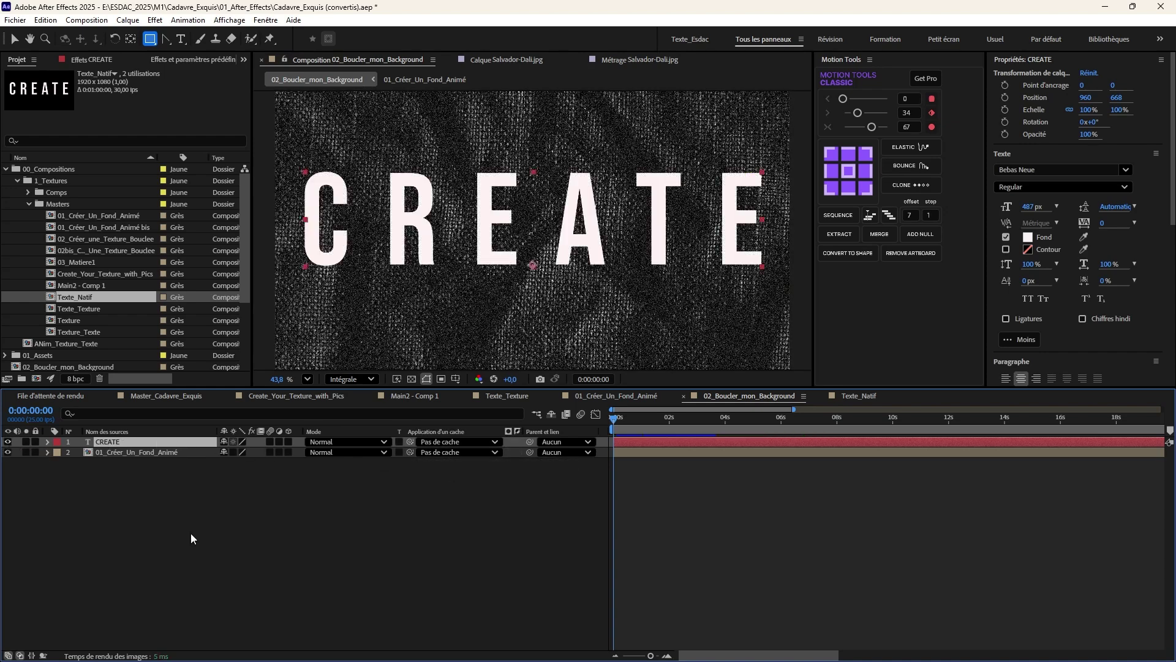
- Link the texture layer's track matte back to the CREATE text layer, toggling CREATE's visibility once and leaving it hidden
{"action": "left_click_drag", "start_coordinate": [408, 452], "coordinate": [147, 442]}
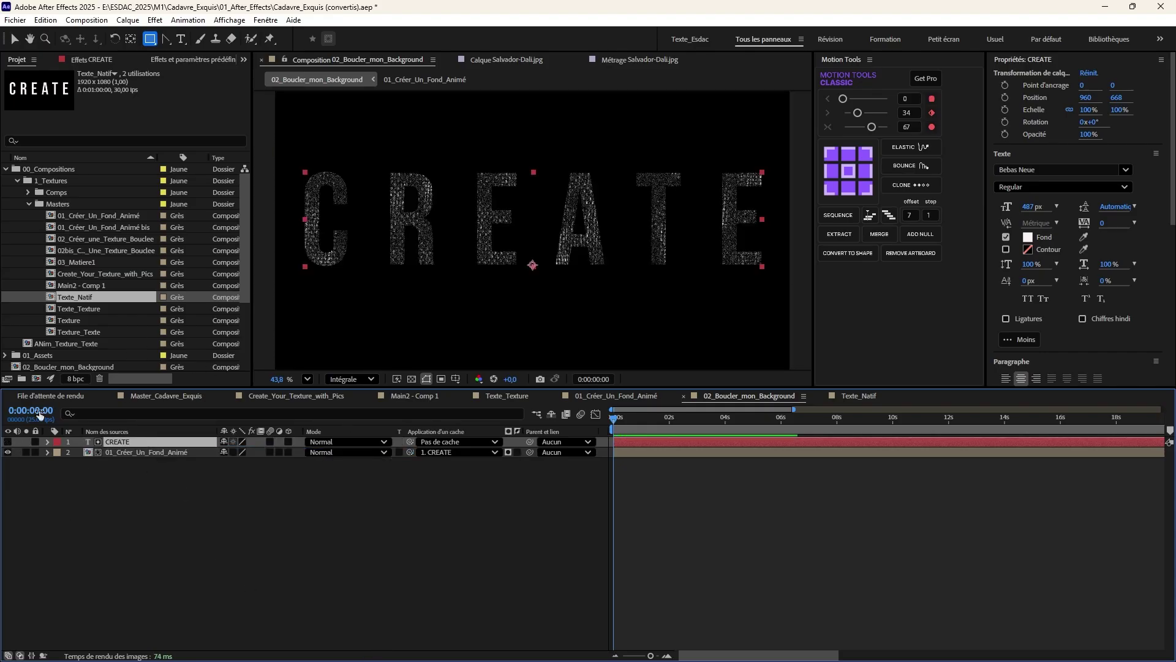
{"action": "left_click", "coordinate": [7, 441]}
{"action": "left_click", "coordinate": [7, 442]}
- Preview the textured text from the beginning, stop at 0:00:02:20, and examine the texture inside the letters up close
{"action": "left_click_drag", "start_coordinate": [623, 420], "coordinate": [560, 429]}
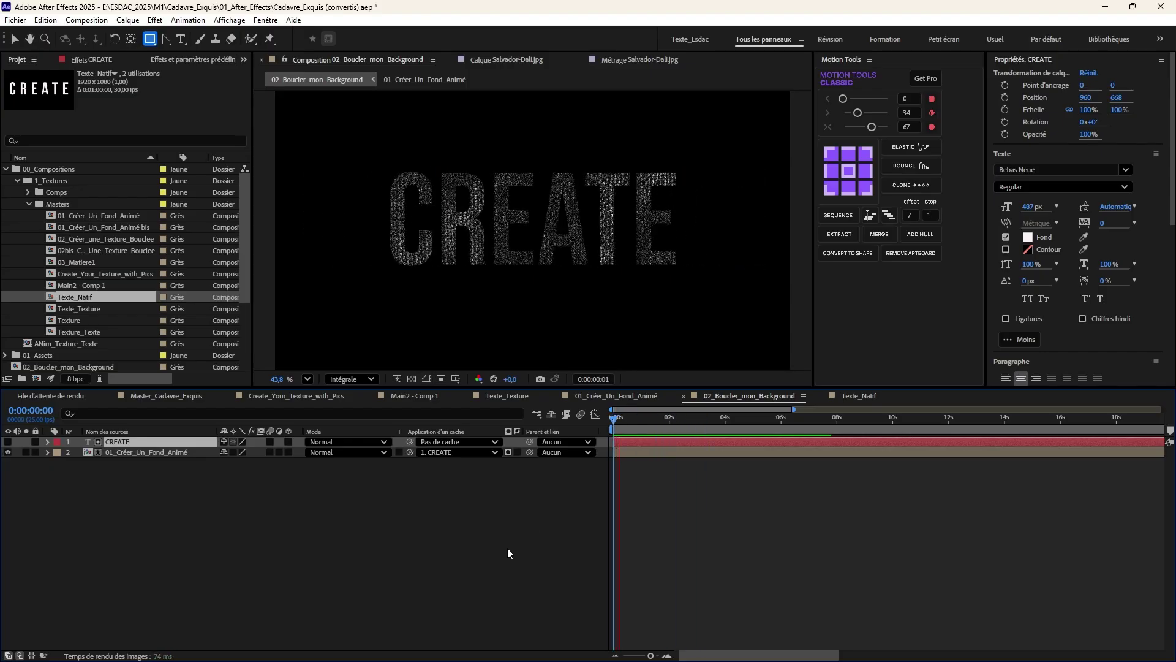
{"action": "left_click", "coordinate": [158, 453]}
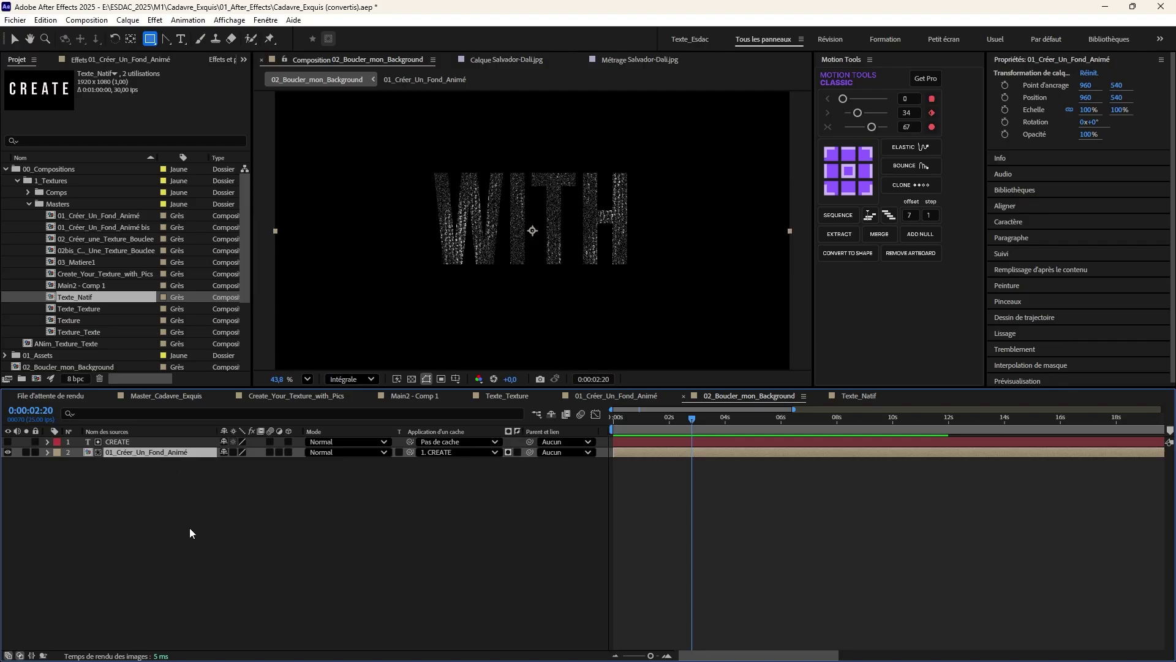
{"action": "scroll", "coordinate": [506, 273], "scroll_direction": "up", "scroll_amount": 4}
{"action": "scroll", "coordinate": [506, 273], "scroll_direction": "down", "scroll_amount": 2}
{"action": "left_click", "coordinate": [344, 531]}
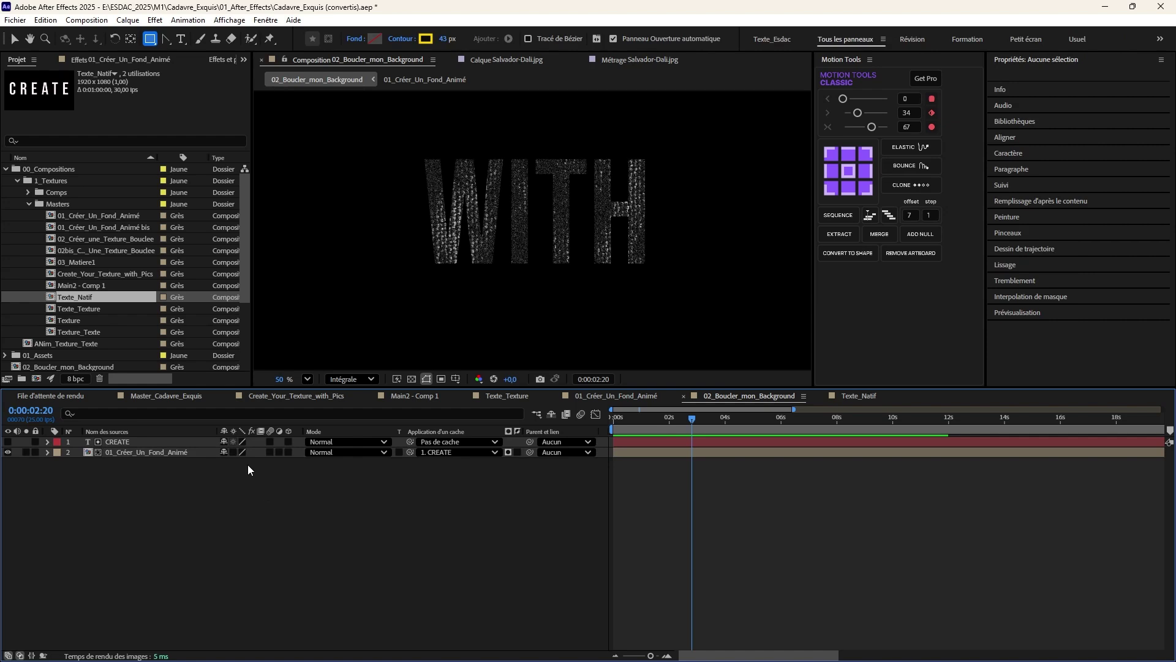
- Add Texturelabs_Paper_304L.jpg as the bottom layer of the composition and scale it down to 61.6% as a paper background
{"action": "left_click", "coordinate": [5, 171]}
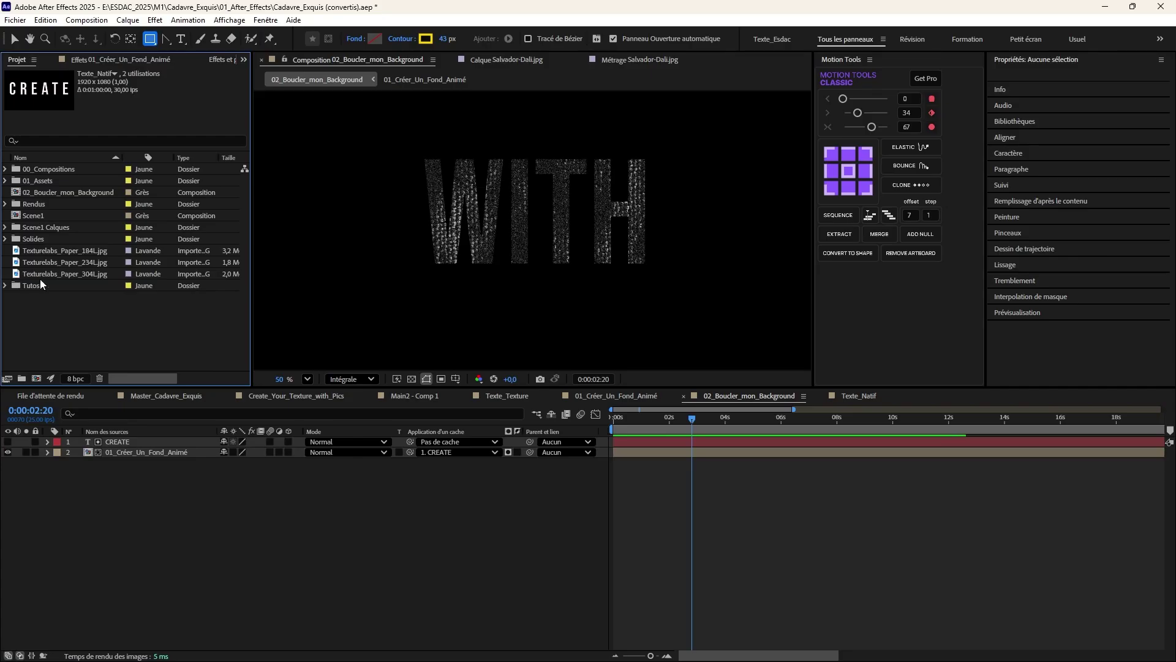
{"action": "left_click_drag", "start_coordinate": [46, 274], "coordinate": [171, 549]}
{"action": "scroll", "coordinate": [561, 308], "scroll_direction": "down", "scroll_amount": 1}
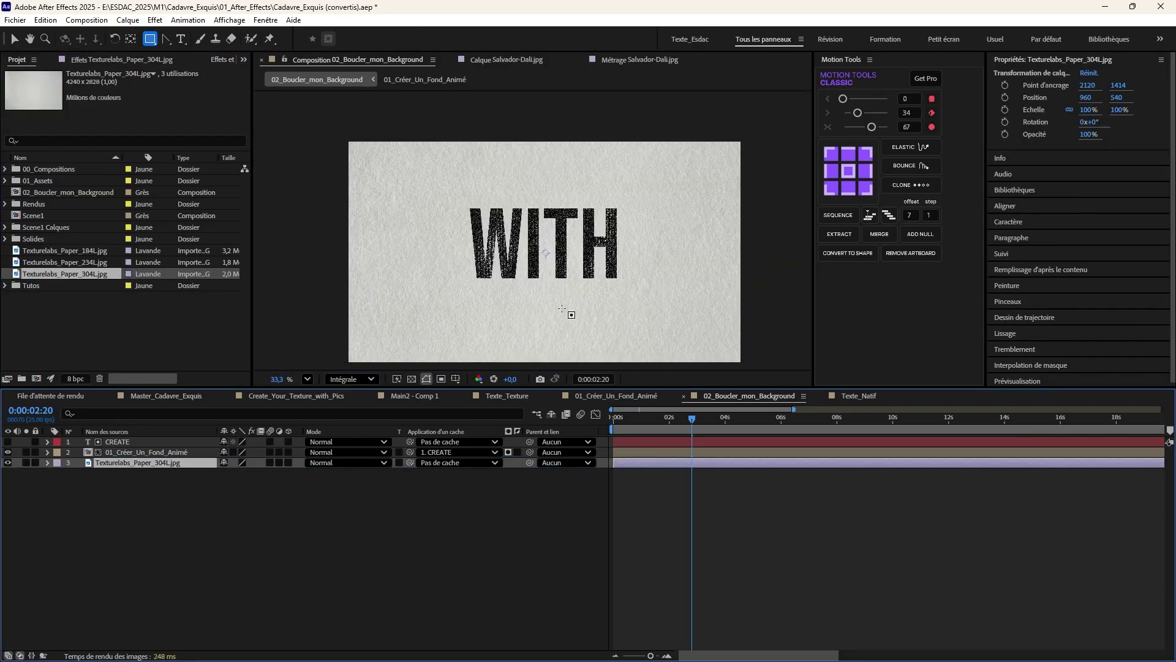
{"action": "scroll", "coordinate": [564, 309], "scroll_direction": "down", "scroll_amount": 2}
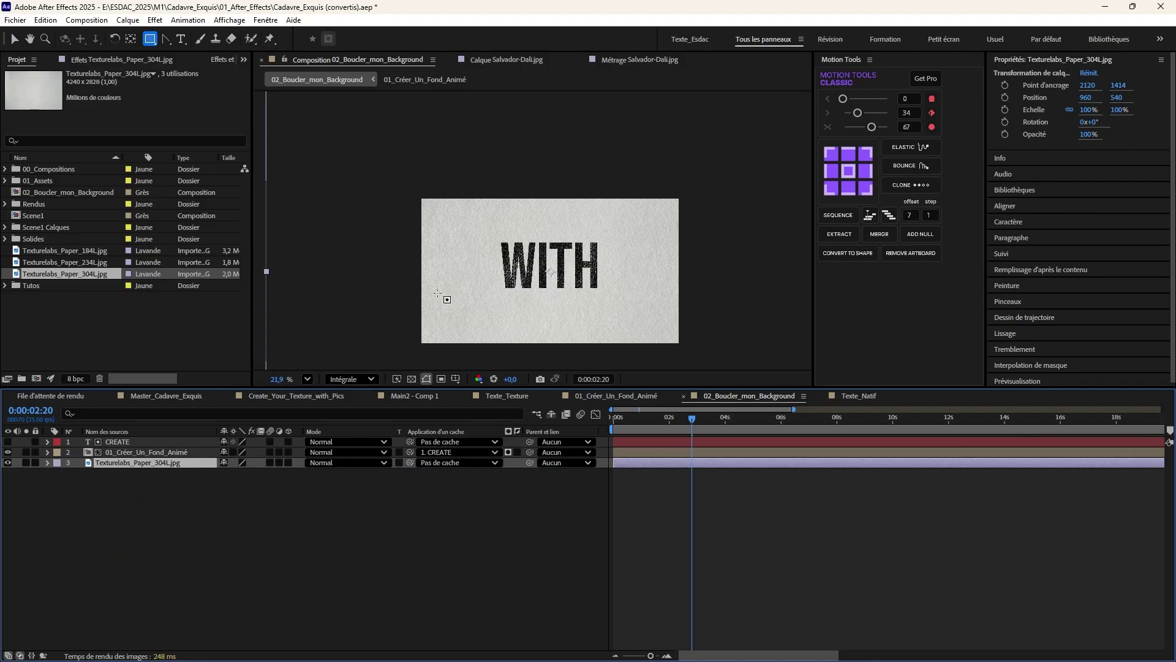
{"action": "key", "text": "v"}
{"action": "left_click_drag", "start_coordinate": [263, 271], "coordinate": [374, 238]}
{"action": "scroll", "coordinate": [520, 252], "scroll_direction": "up", "scroll_amount": 3}
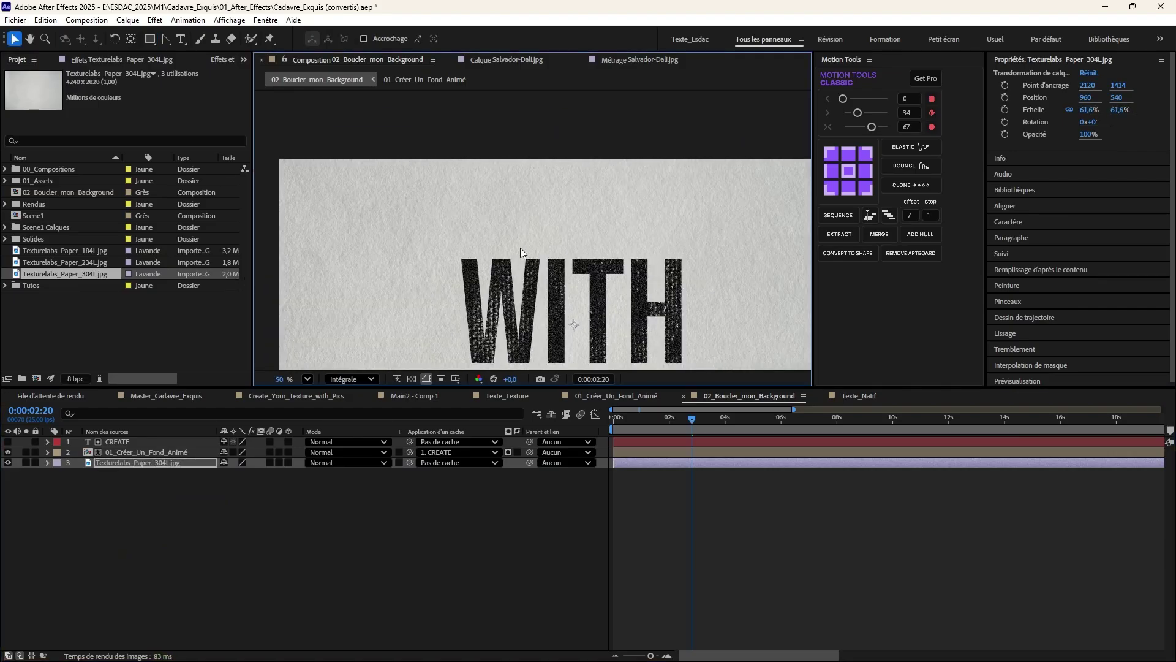
{"action": "key", "text": "shift+slash"}
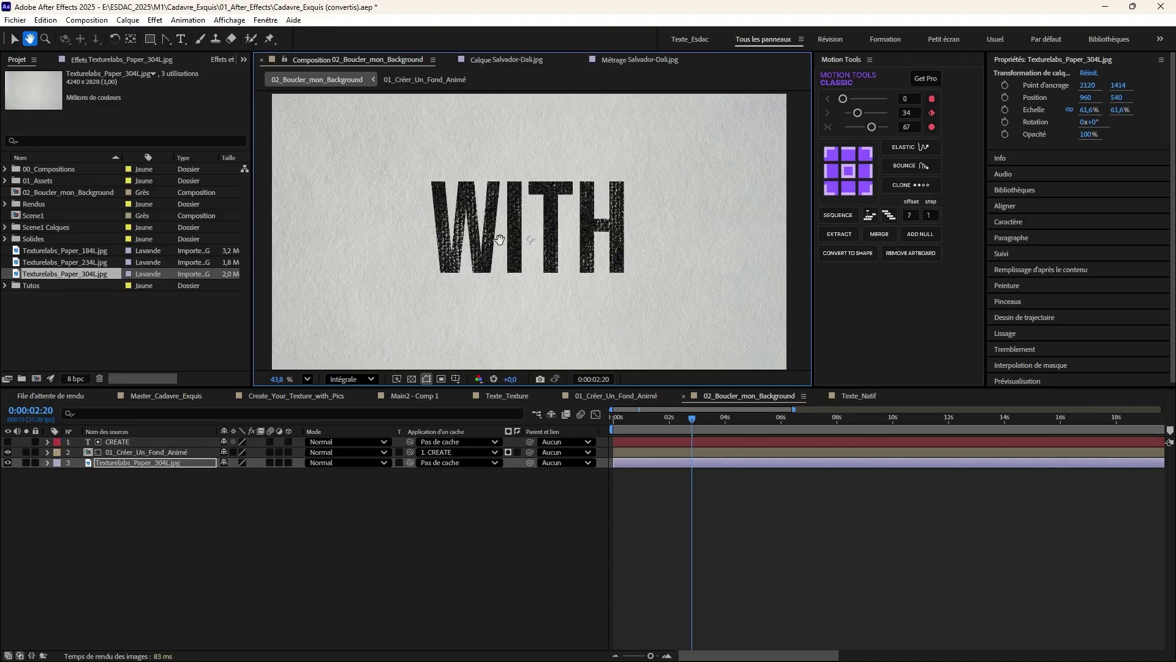
{"action": "left_click", "coordinate": [380, 609]}
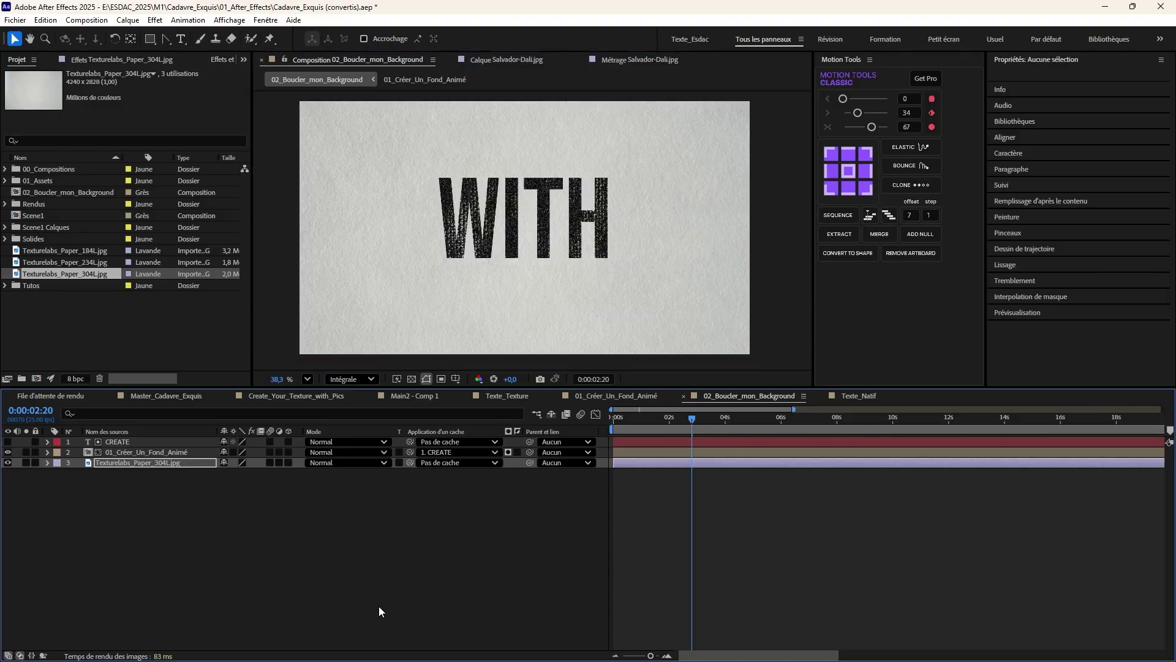
- Preview the textured text over the paper background from 0:00:00:00 and stop at 0:00:02:08
{"action": "left_click_drag", "start_coordinate": [643, 410], "coordinate": [597, 421]}
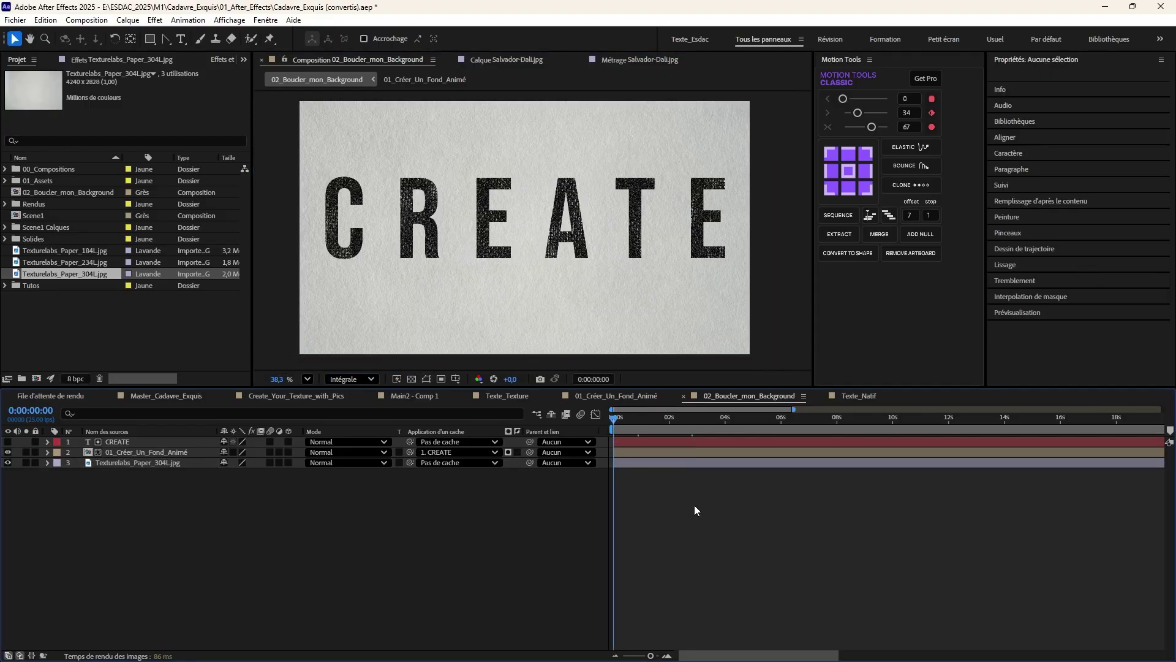
{"action": "key", "text": "space"}
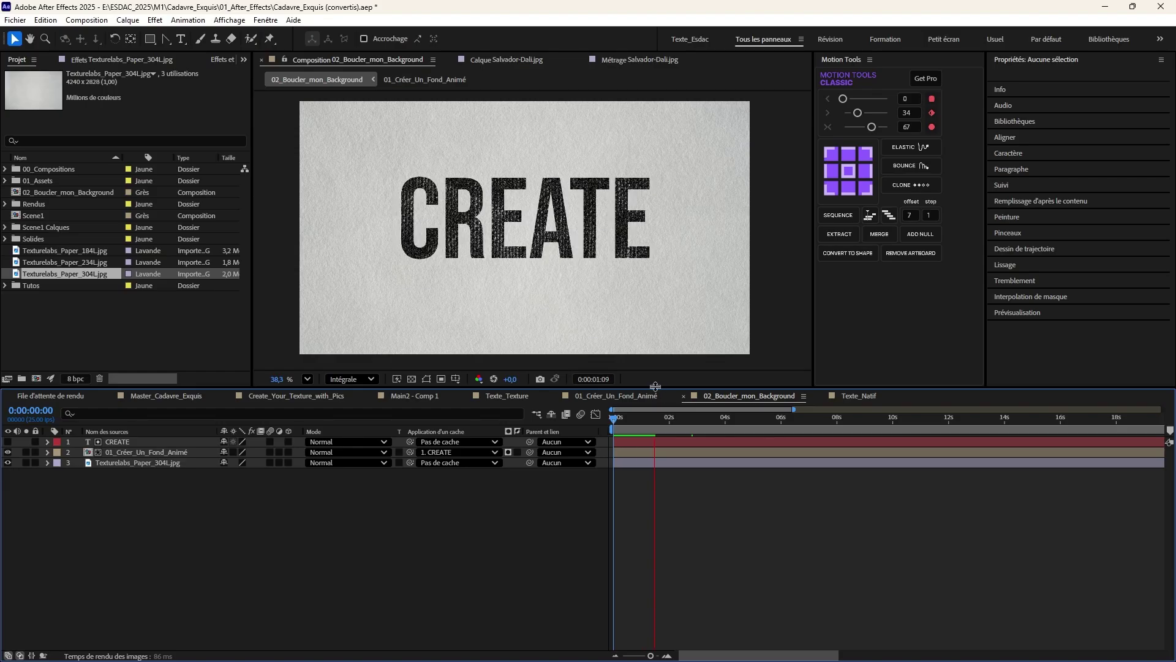
{"action": "key", "text": "space"}
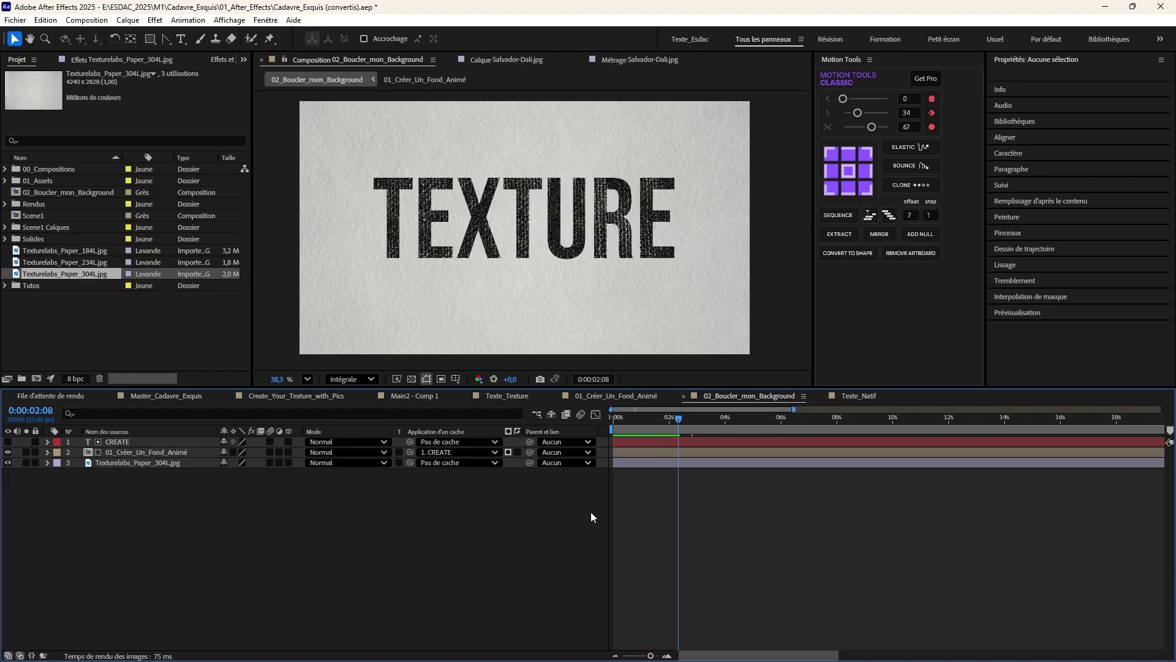
- Apply the Teinte colour-correction effect to the 01_Créer_Un_Fond_Animé texture layer
{"action": "left_click", "coordinate": [171, 453]}
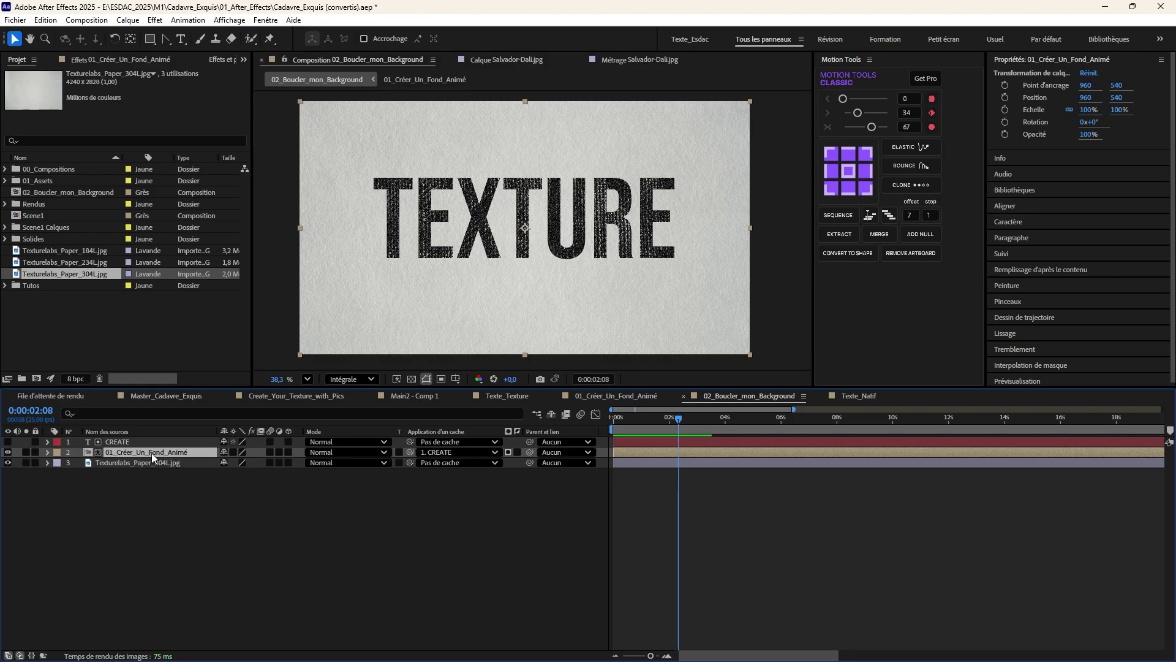
{"action": "left_click", "coordinate": [120, 59]}
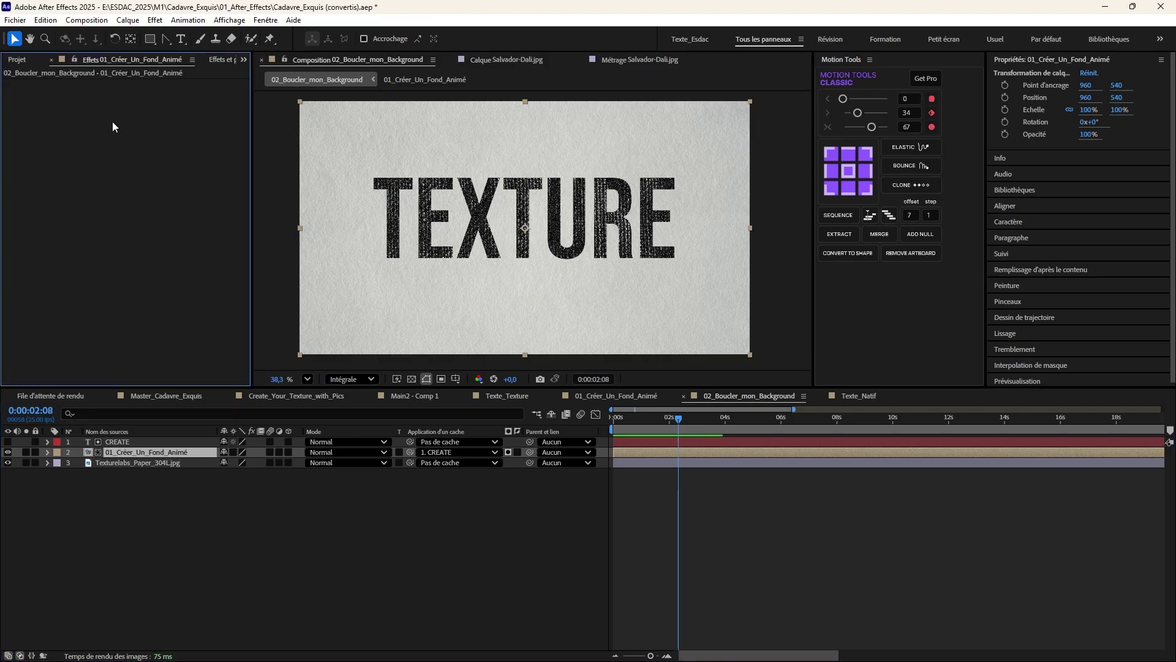
{"action": "right_click", "coordinate": [88, 137]}
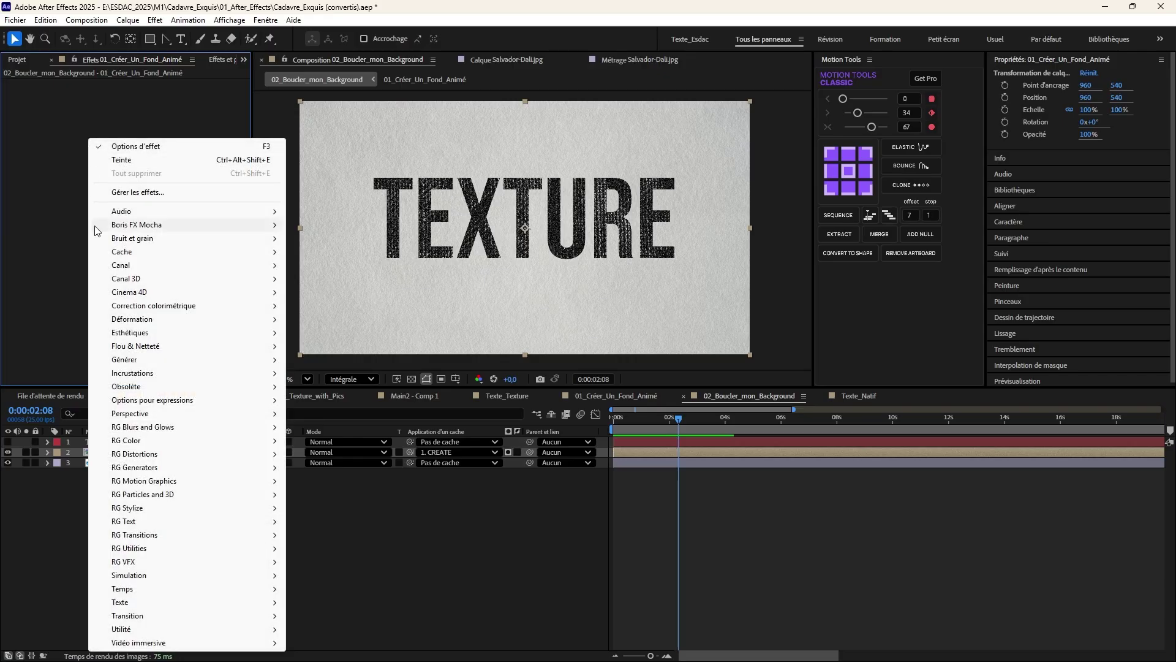
{"action": "mouse_move", "coordinate": [125, 309]}
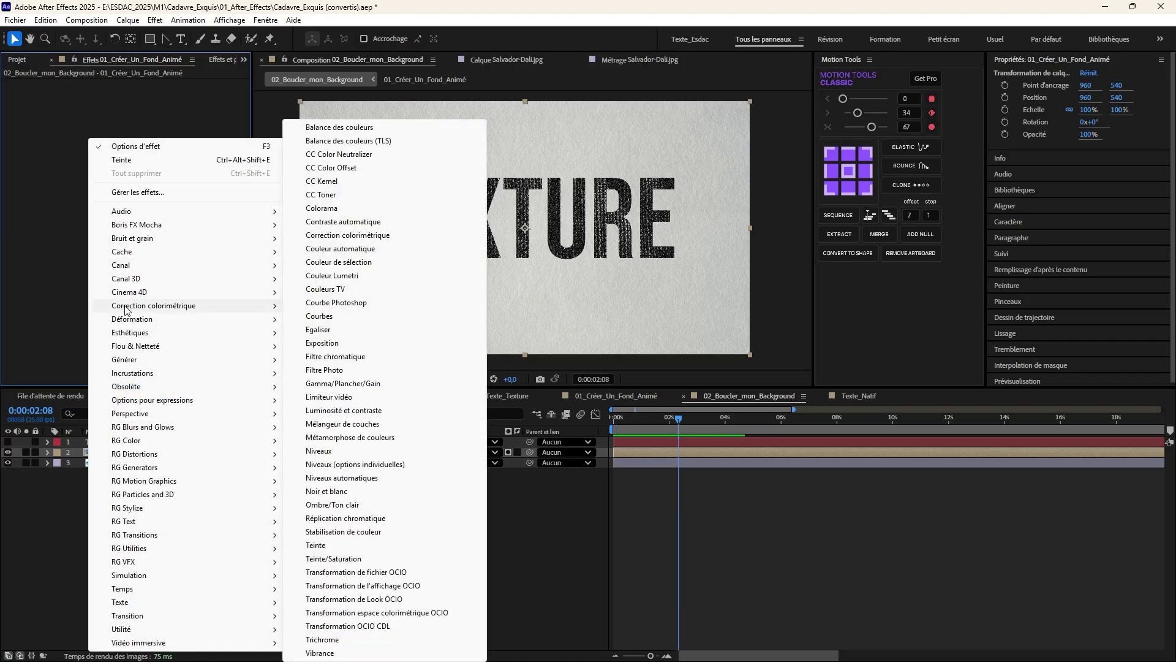
{"action": "left_click", "coordinate": [328, 544]}
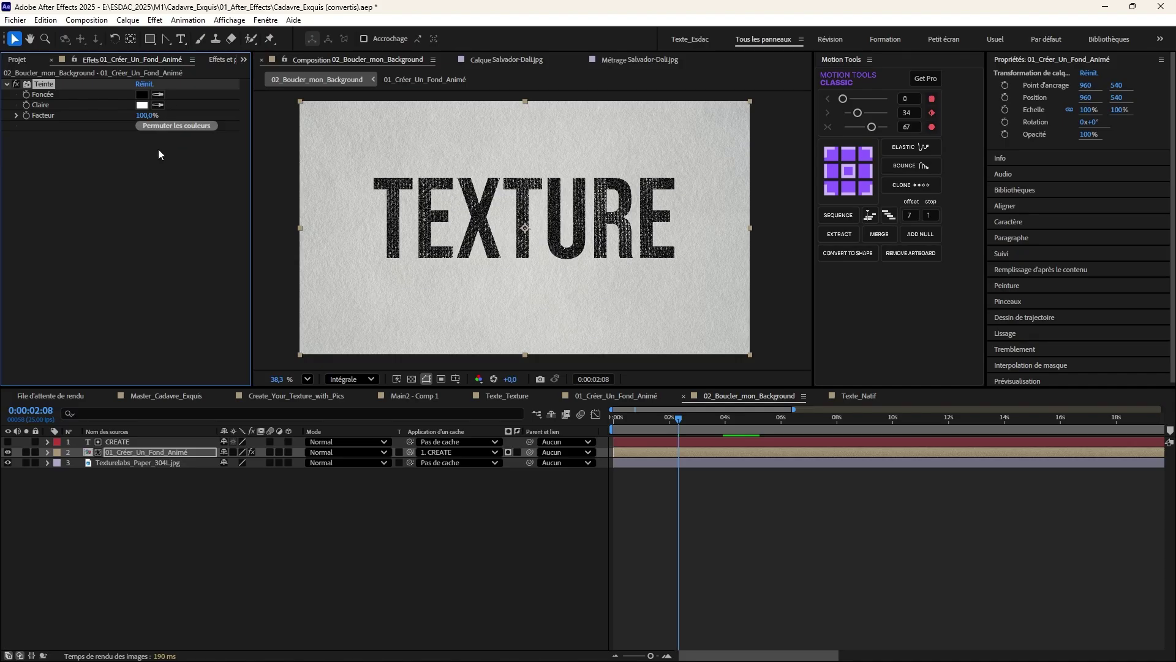
- Look inside the 01_Créer_Un_Fond_Animé precomposition at 0:00:00:09 and return to 02_Boucler_mon_Background
{"action": "double_click", "coordinate": [141, 452]}
{"action": "left_click_drag", "start_coordinate": [663, 406], "coordinate": [703, 423]}
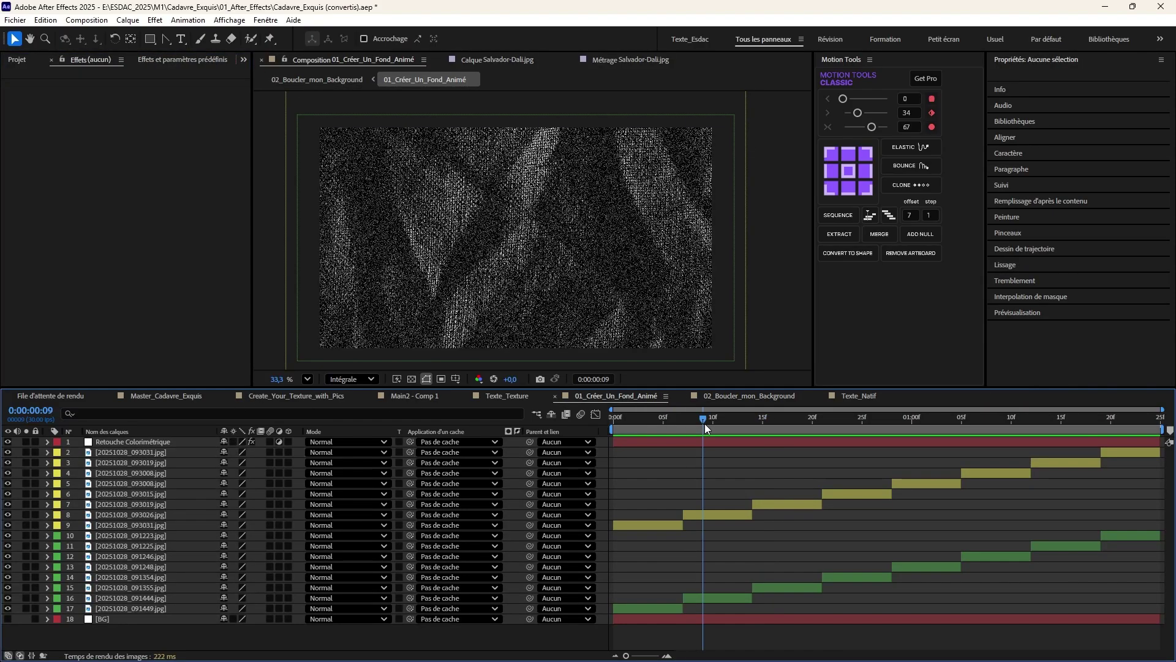
{"action": "left_click", "coordinate": [337, 80]}
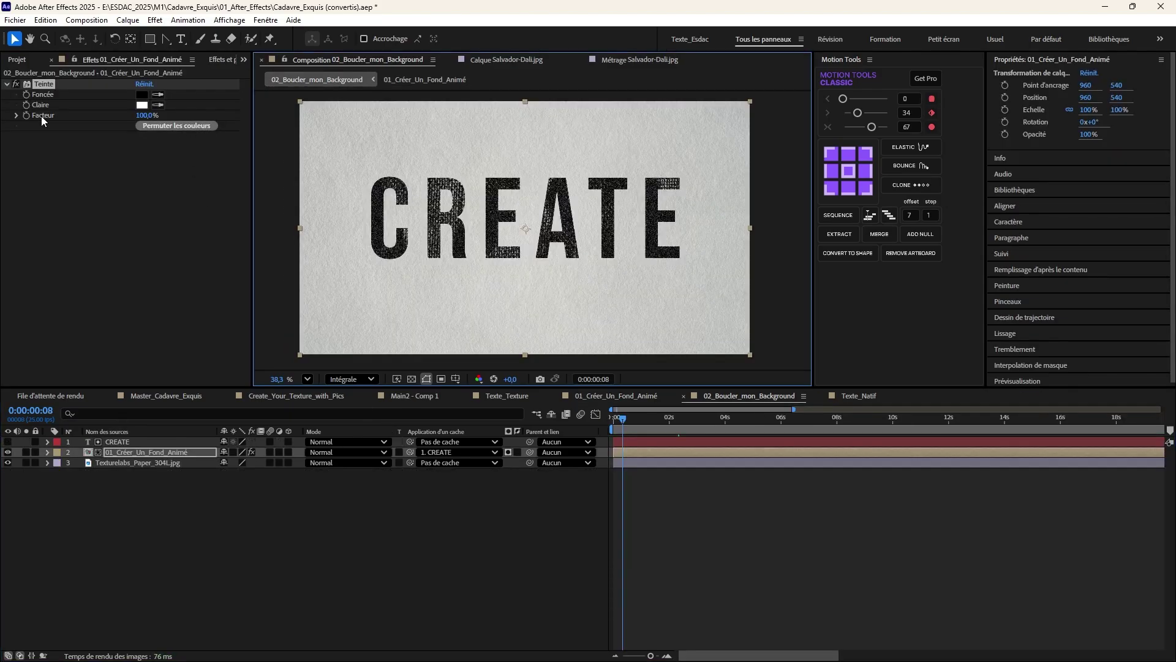
- Try inverting the texture by swapping the Teinte effect's dark and light colours, and swap them back
{"action": "left_click", "coordinate": [42, 85]}
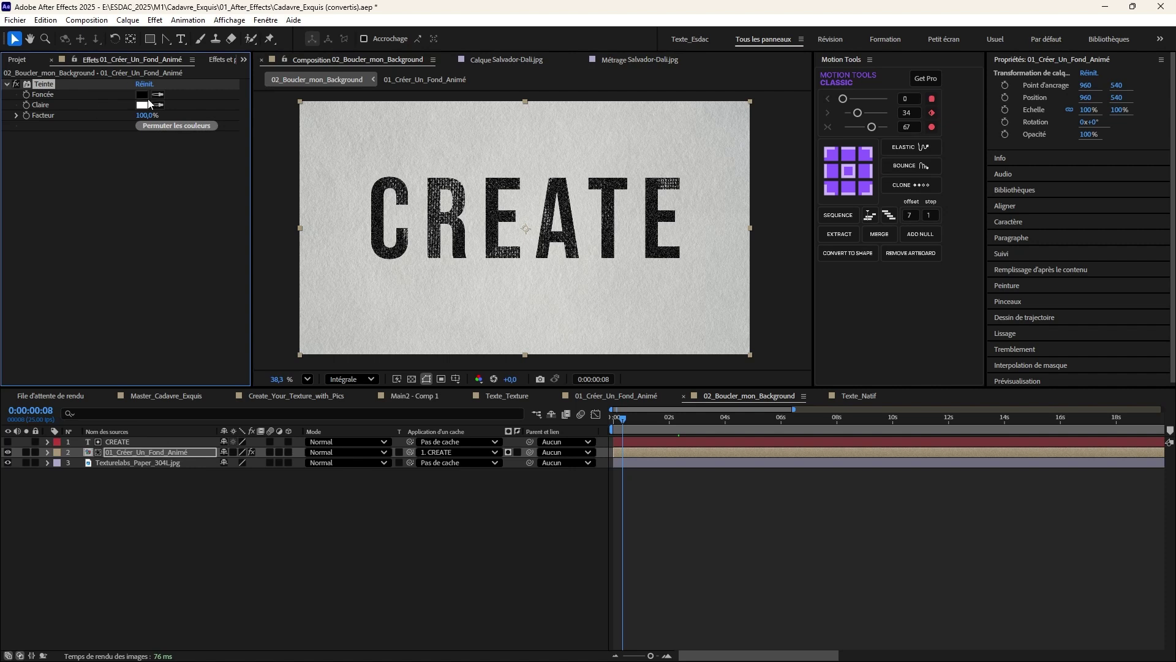
{"action": "left_click", "coordinate": [186, 126]}
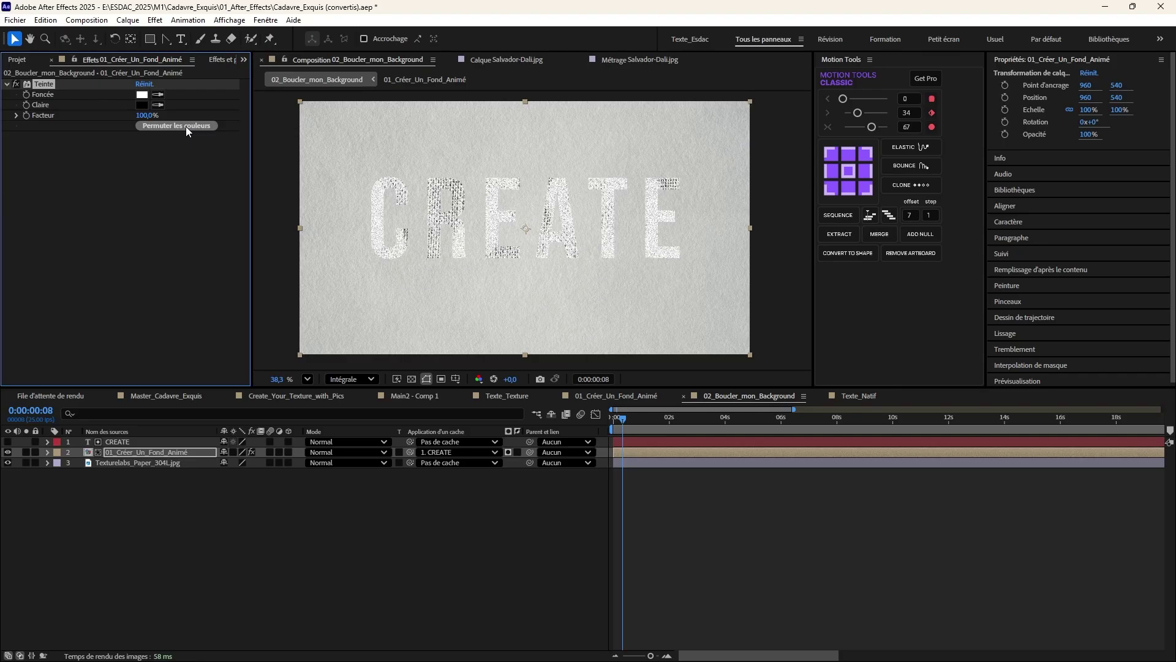
{"action": "left_click", "coordinate": [185, 126]}
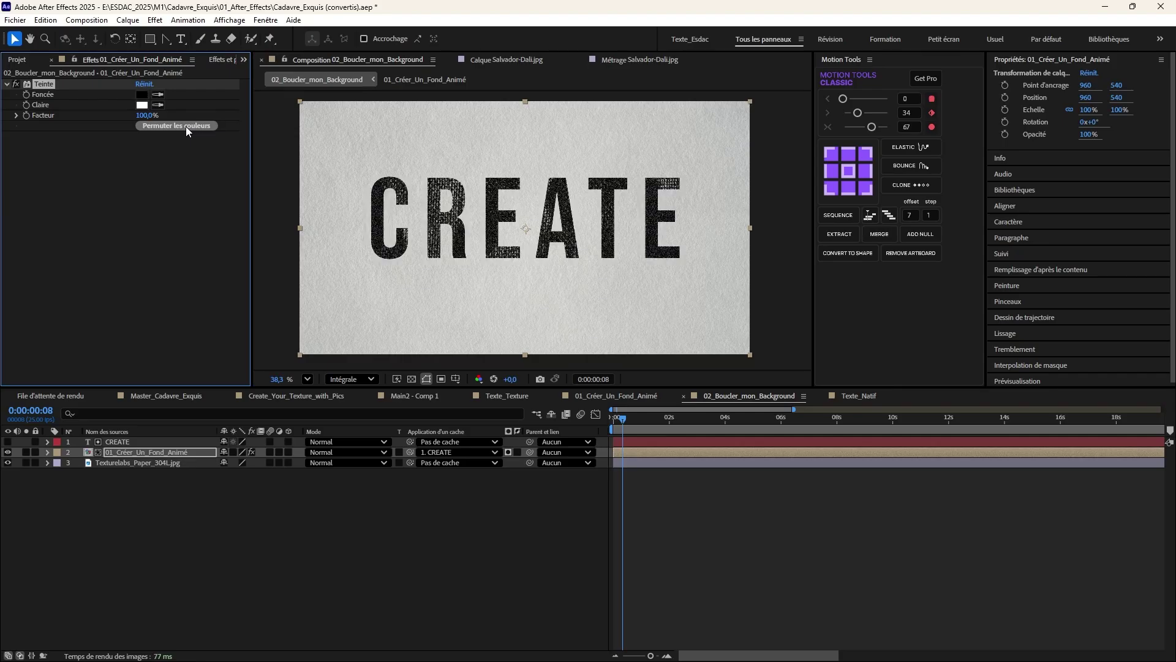
- Set the Teinte effect's Foncée colour to dark blue 090062
{"action": "left_click", "coordinate": [142, 95]}
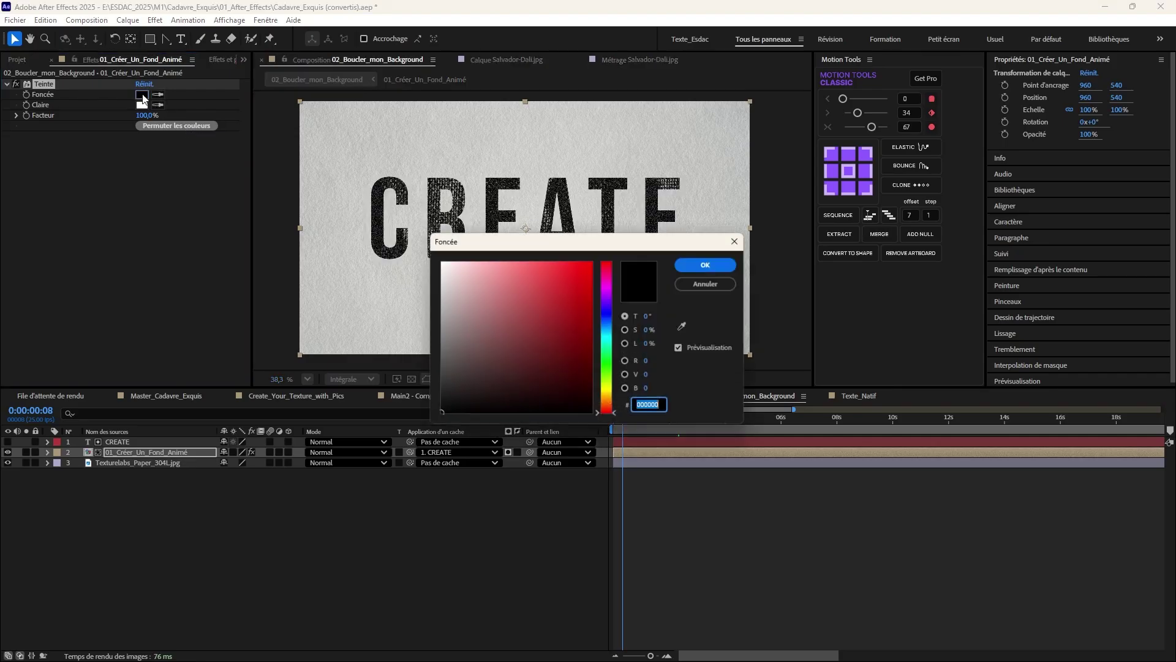
{"action": "left_click", "coordinate": [610, 310]}
{"action": "left_click_drag", "start_coordinate": [576, 298], "coordinate": [611, 256]}
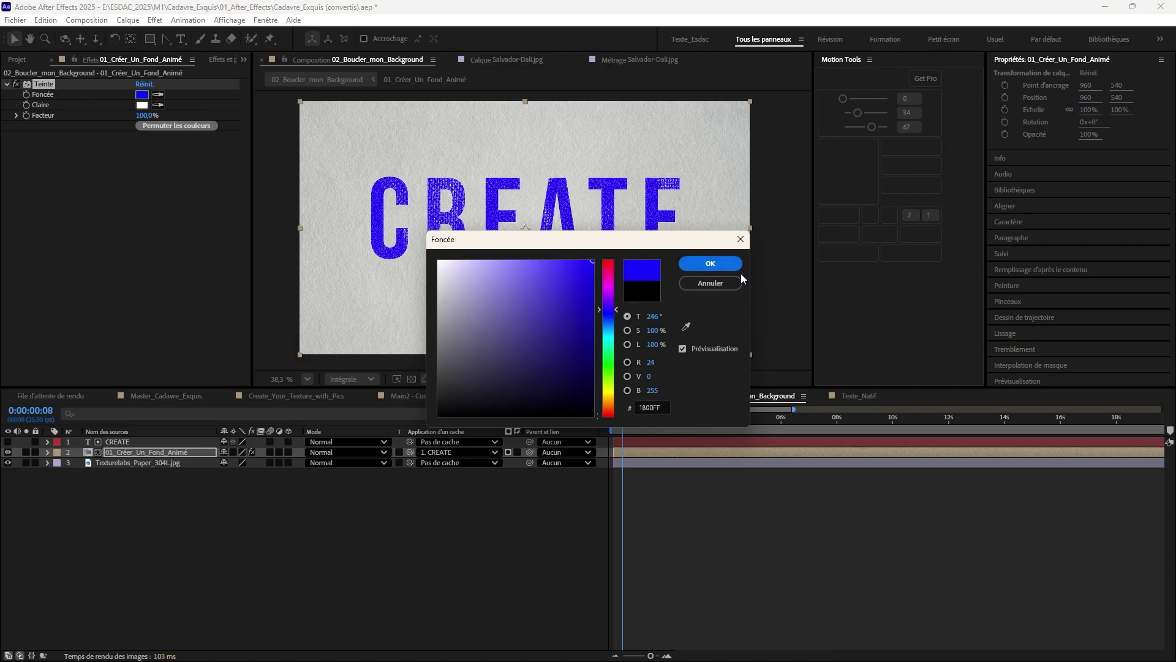
{"action": "left_click_drag", "start_coordinate": [579, 302], "coordinate": [622, 356]}
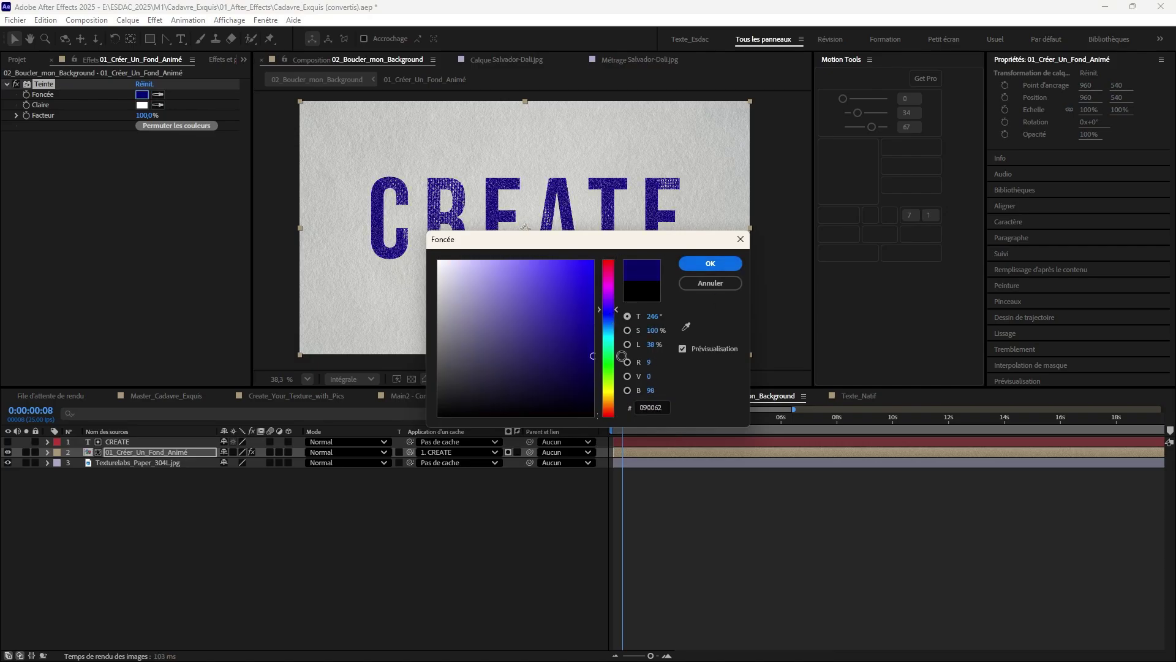
{"action": "left_click", "coordinate": [707, 264]}
{"action": "left_click", "coordinate": [344, 548]}
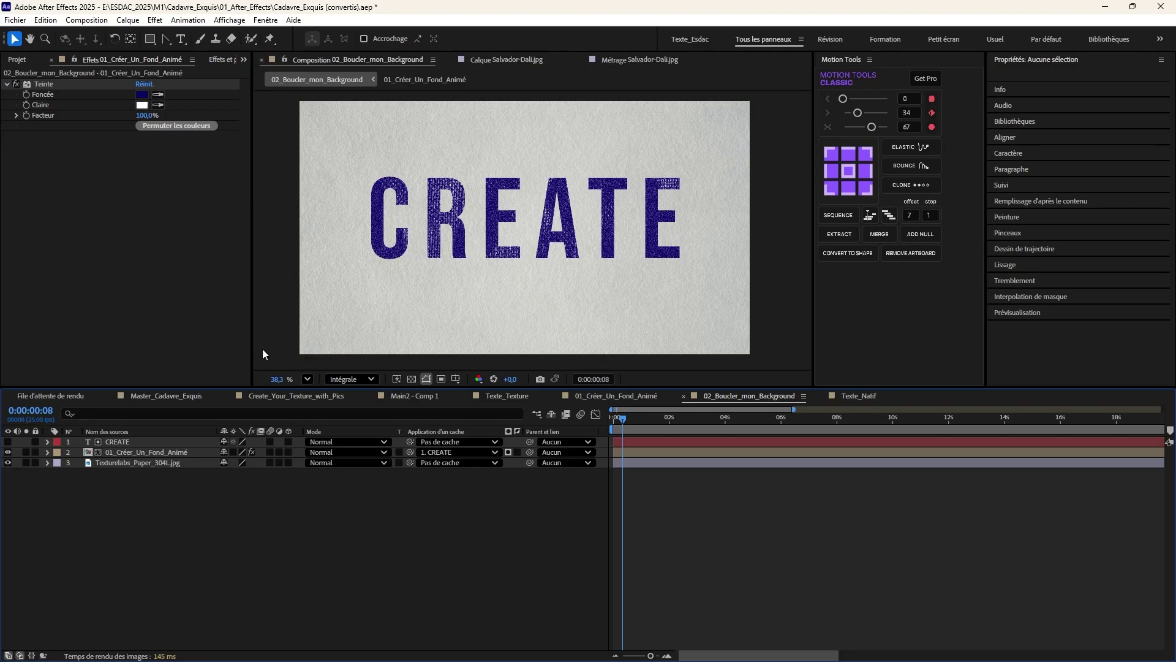
- Duplicate the CREATE text layer together with its matted 01_Créer_Un_Fond_Animé texture layer
{"action": "left_click", "coordinate": [118, 441]}
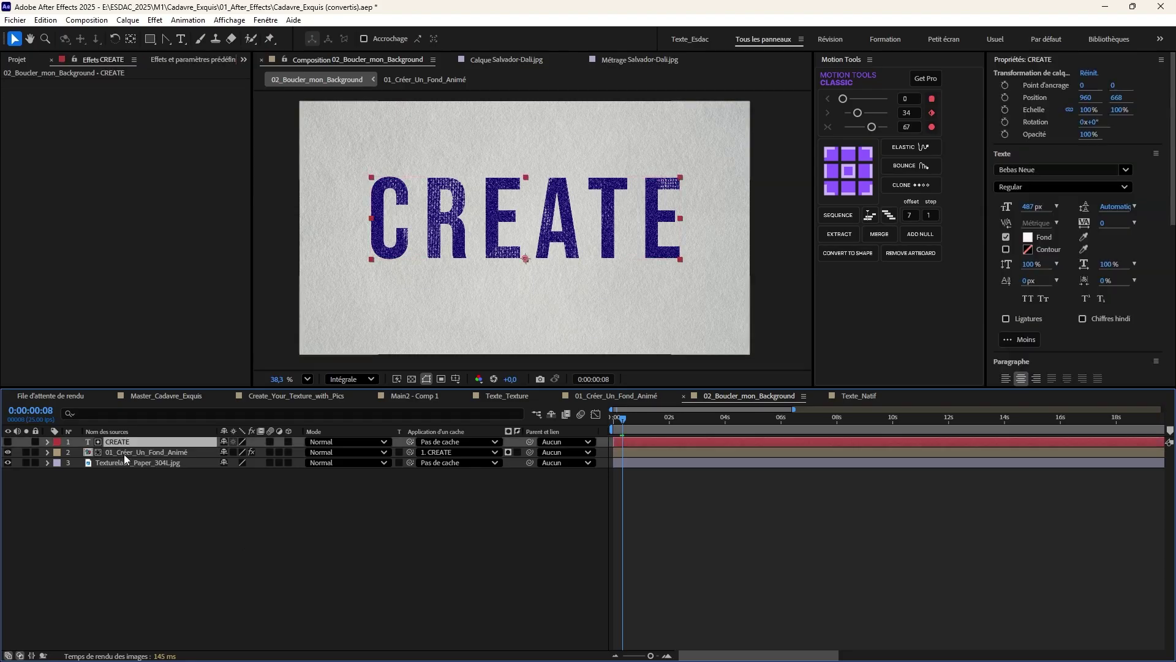
{"action": "left_click", "coordinate": [124, 453], "text": "shift"}
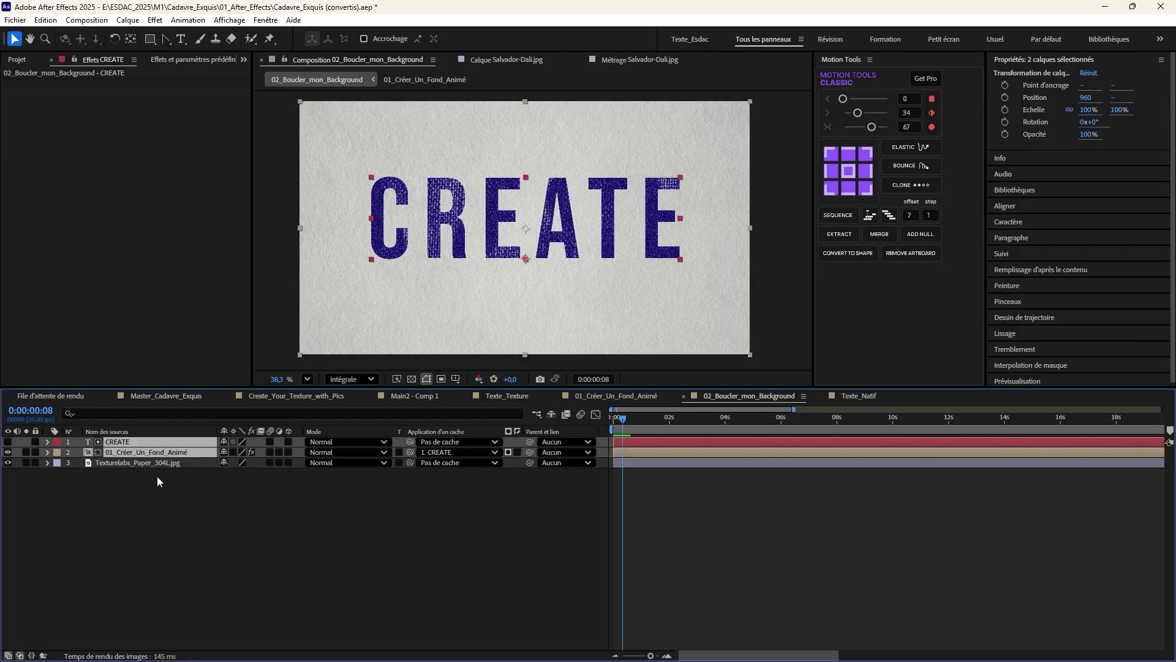
{"action": "key", "text": "ctrl+d"}
{"action": "left_click_drag", "start_coordinate": [116, 465], "coordinate": [120, 447]}
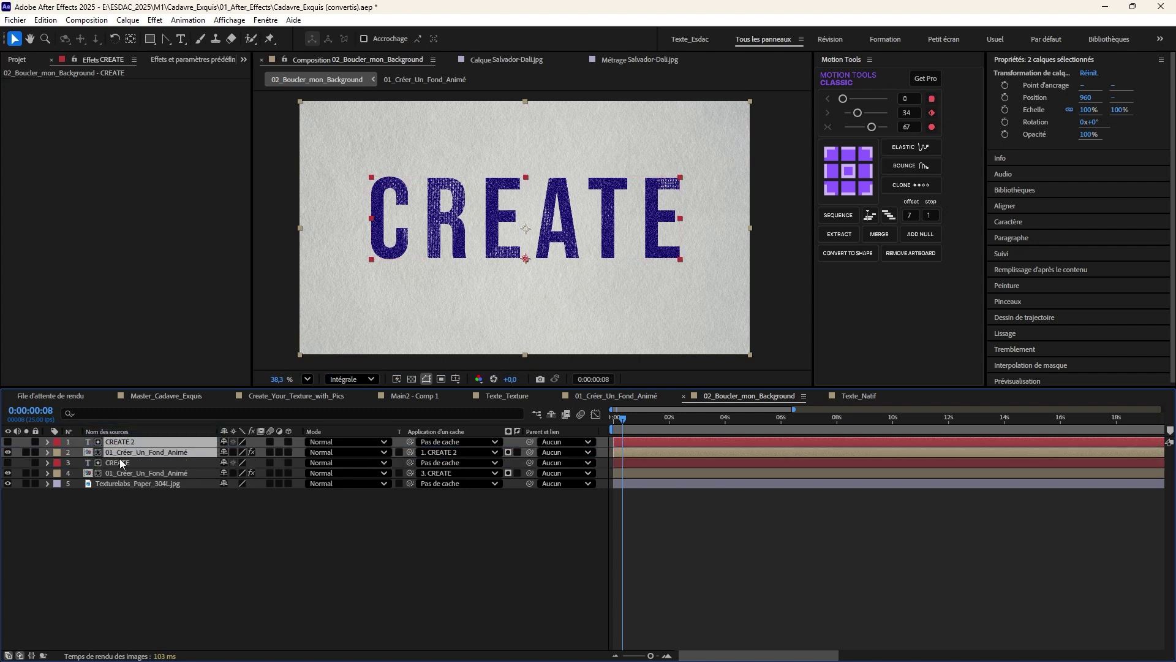
{"action": "left_click", "coordinate": [104, 517]}
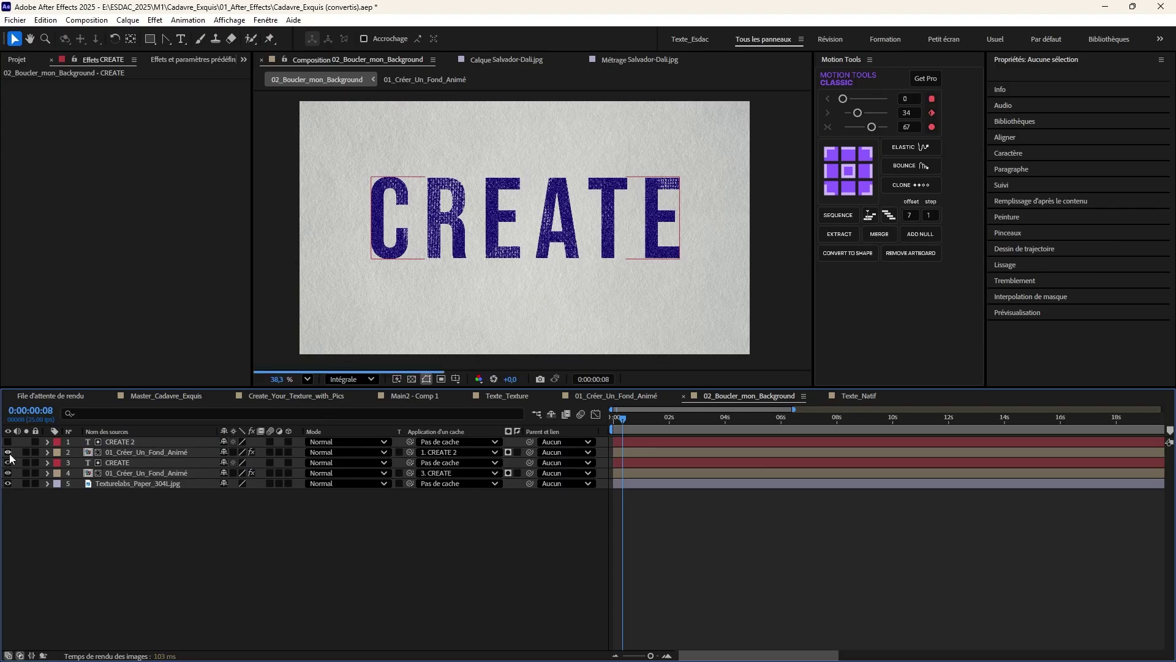
- Offset the lower CREATE text layer to about 975.7, 683.7, temporarily showing both text layers in place of their textures
{"action": "left_click", "coordinate": [7, 451]}
{"action": "left_click", "coordinate": [7, 472]}
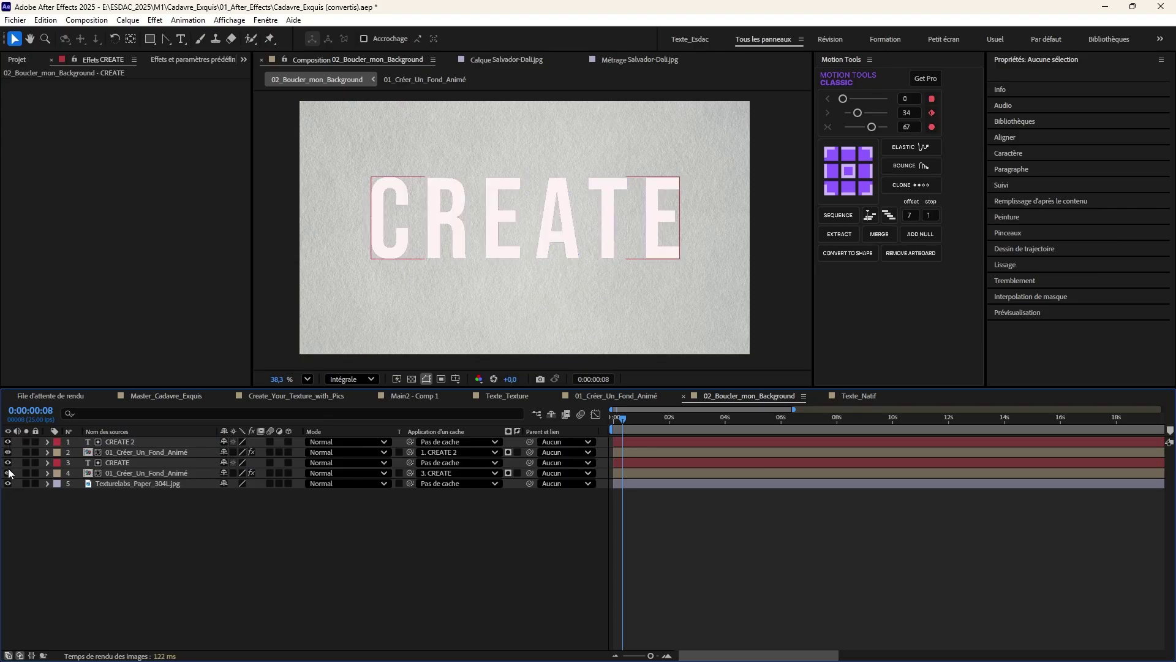
{"action": "left_click", "coordinate": [130, 440]}
{"action": "left_click", "coordinate": [119, 462]}
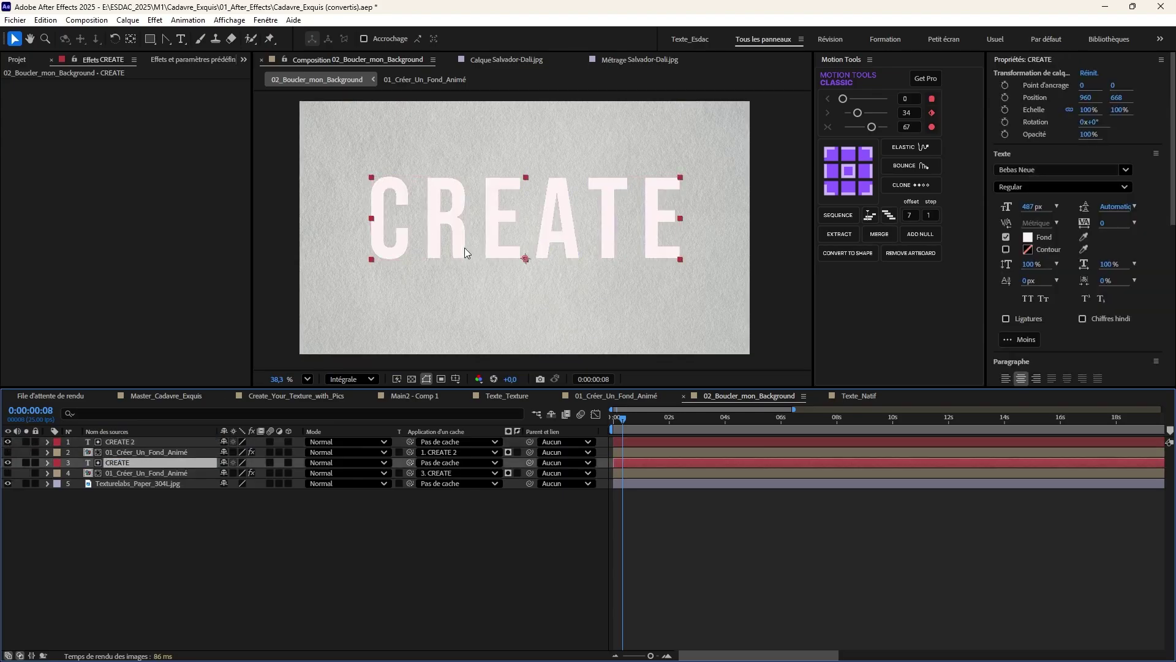
{"action": "left_click_drag", "start_coordinate": [495, 238], "coordinate": [499, 242]}
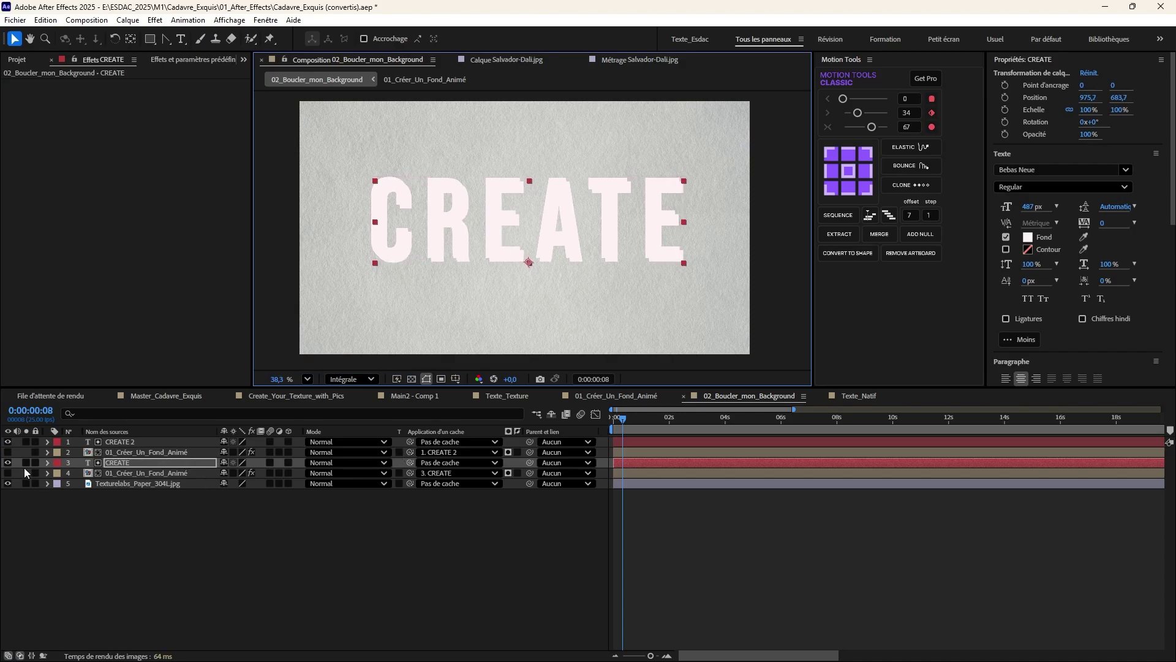
{"action": "left_click_drag", "start_coordinate": [8, 441], "coordinate": [8, 473]}
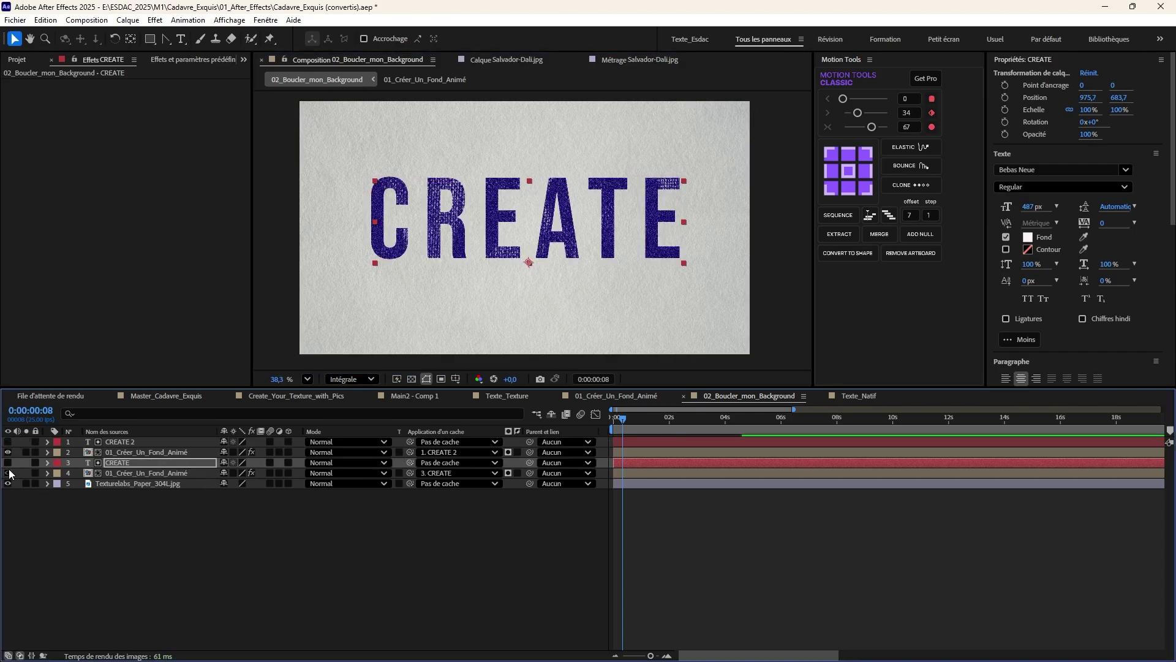
- Swap the Teinte colours on the upper 01_Créer_Un_Fond_Animé layer, making Foncée white and Claire dark blue
{"action": "left_click", "coordinate": [131, 452]}
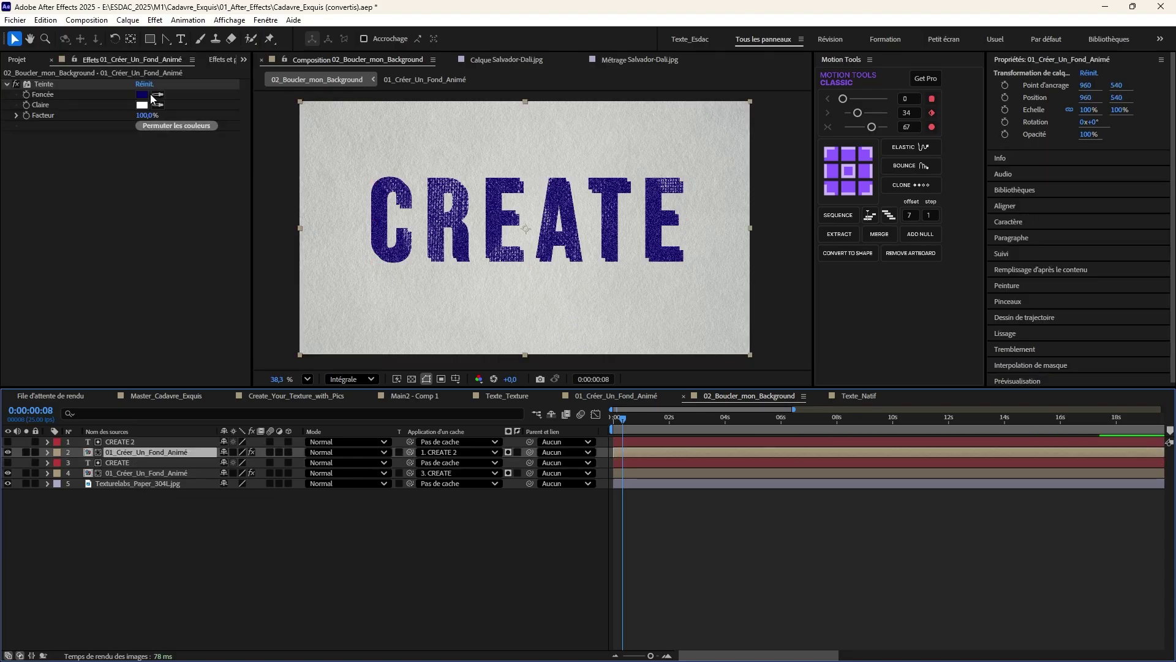
{"action": "left_click", "coordinate": [154, 125]}
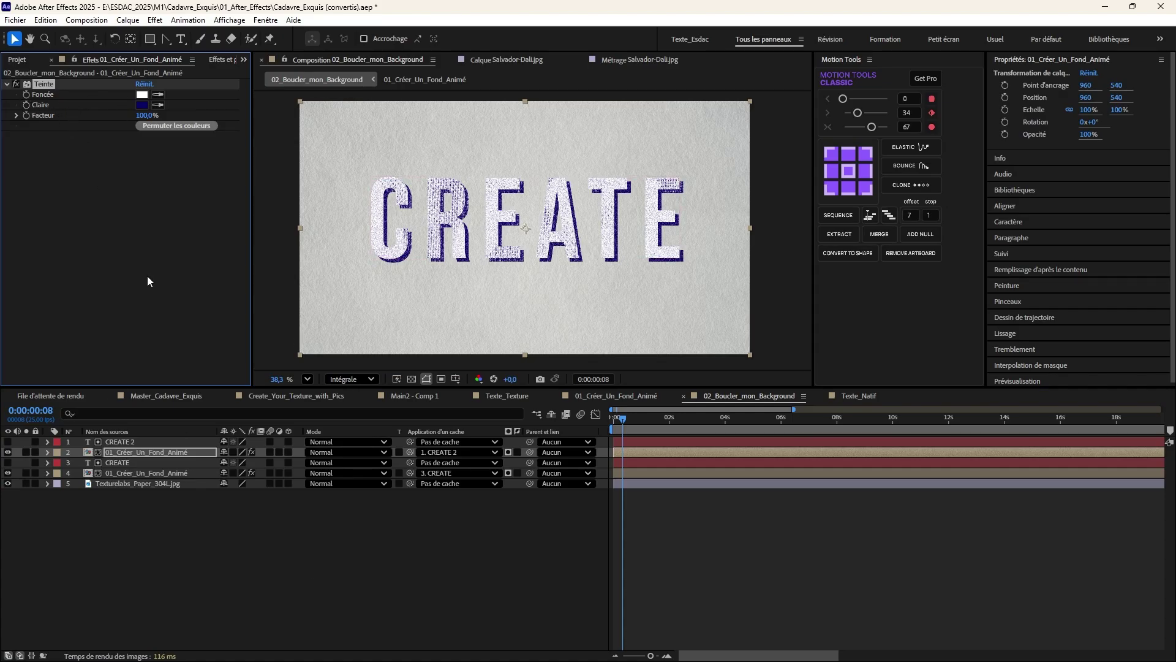
{"action": "left_click", "coordinate": [117, 473]}
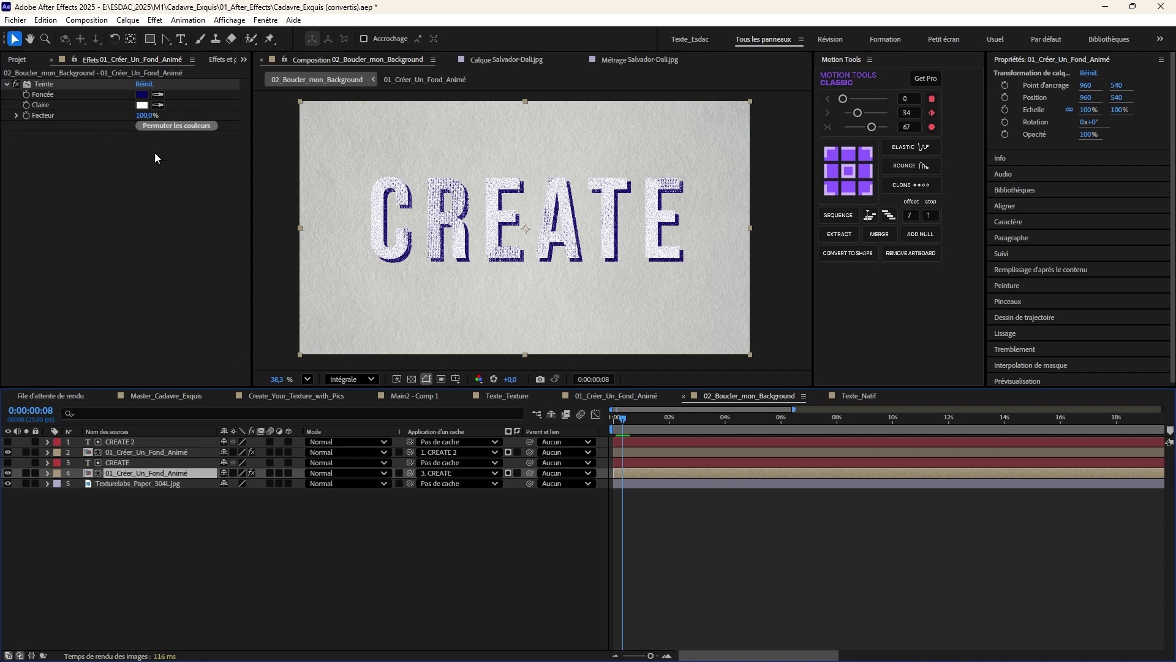
- Nudge the lower CREATE text layer to position 978.7, 689.7 to deepen the shadow offset
{"action": "left_click", "coordinate": [116, 463]}
{"action": "key", "text": "Right"}
{"action": "key", "text": "Down"}
{"action": "key", "text": "Down"}
{"action": "key", "text": "Down"}
{"action": "key", "text": "Down"}
{"action": "key", "text": "Down"}
{"action": "key", "text": "Down"}
- Shift the lower 01_Créer_Un_Fond_Animé texture layer to about position 1042.7, 540.5
{"action": "left_click", "coordinate": [123, 473]}
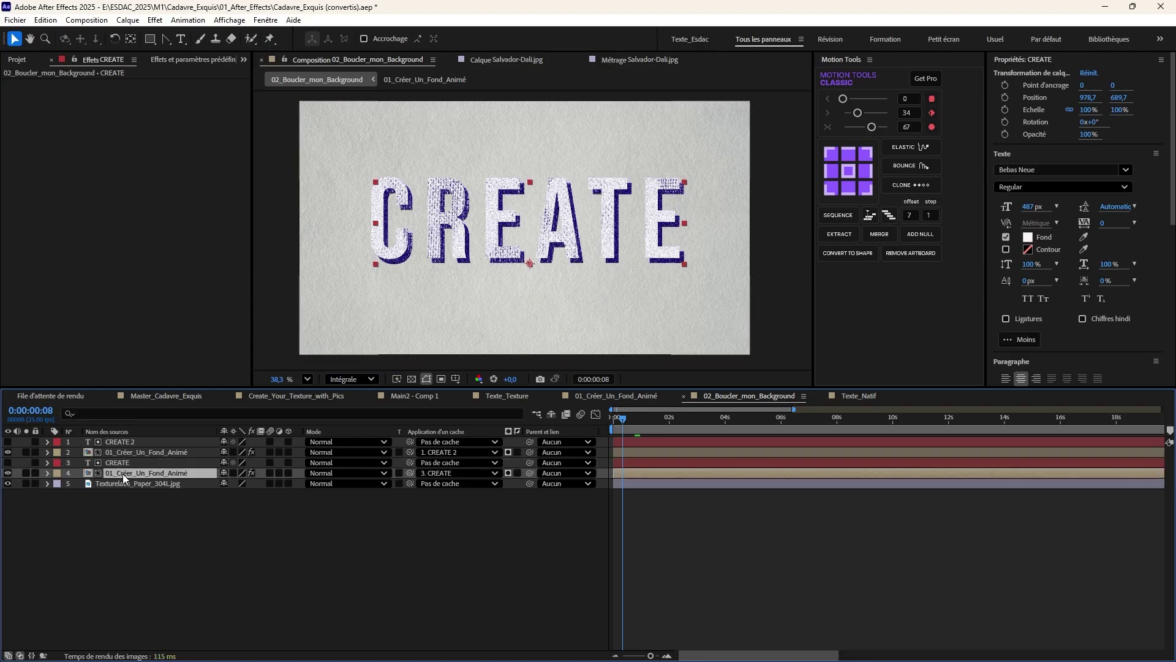
{"action": "left_click", "coordinate": [494, 243]}
{"action": "left_click_drag", "start_coordinate": [495, 243], "coordinate": [490, 240]}
{"action": "scroll", "coordinate": [454, 230], "scroll_direction": "up", "scroll_amount": 4}
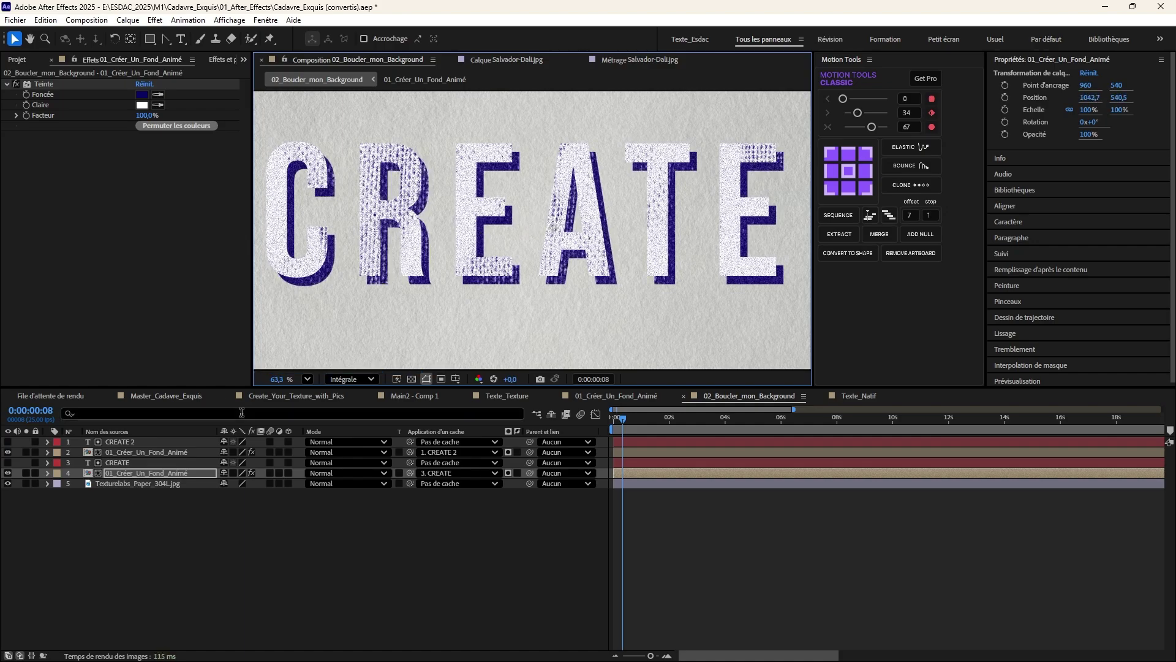
- Move the lower CREATE text layer slightly further down and right, to about 981.8, 691.3
{"action": "left_click", "coordinate": [123, 465]}
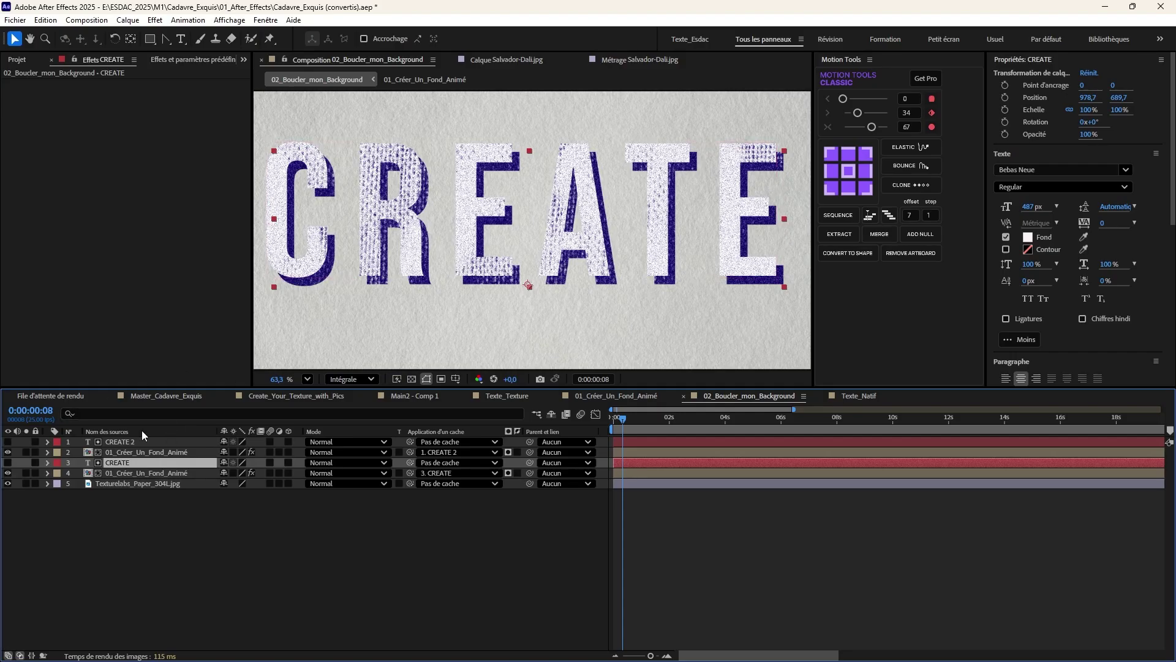
{"action": "left_click_drag", "start_coordinate": [435, 218], "coordinate": [437, 222]}
{"action": "key", "text": "Left"}
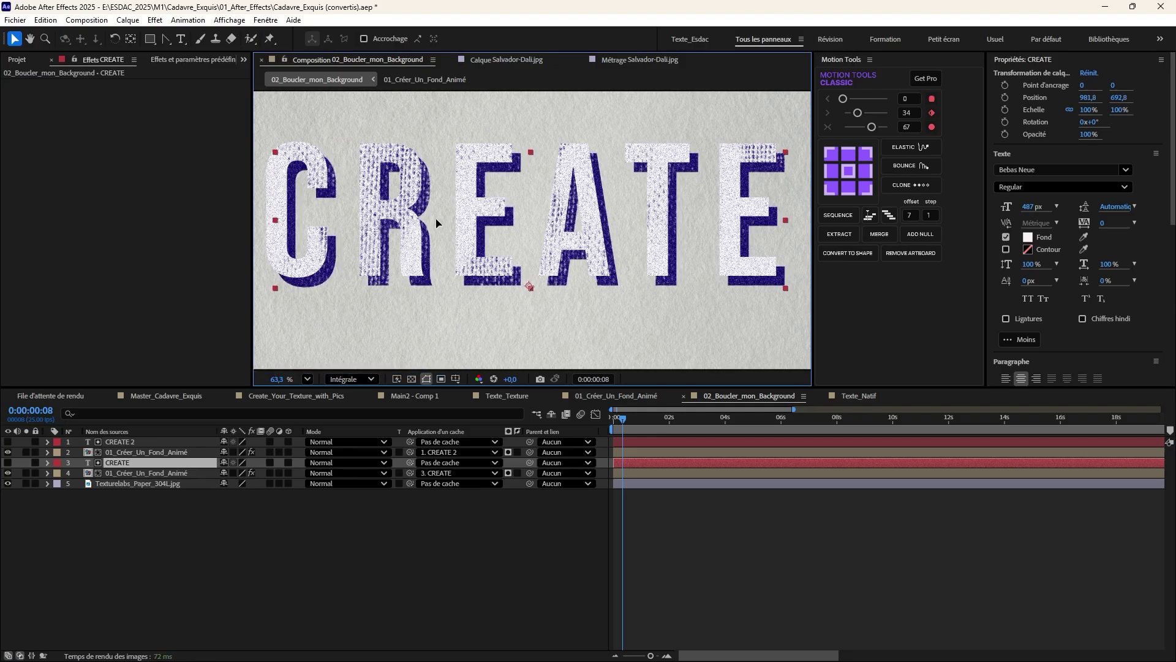
{"action": "key", "text": "shift+slash"}
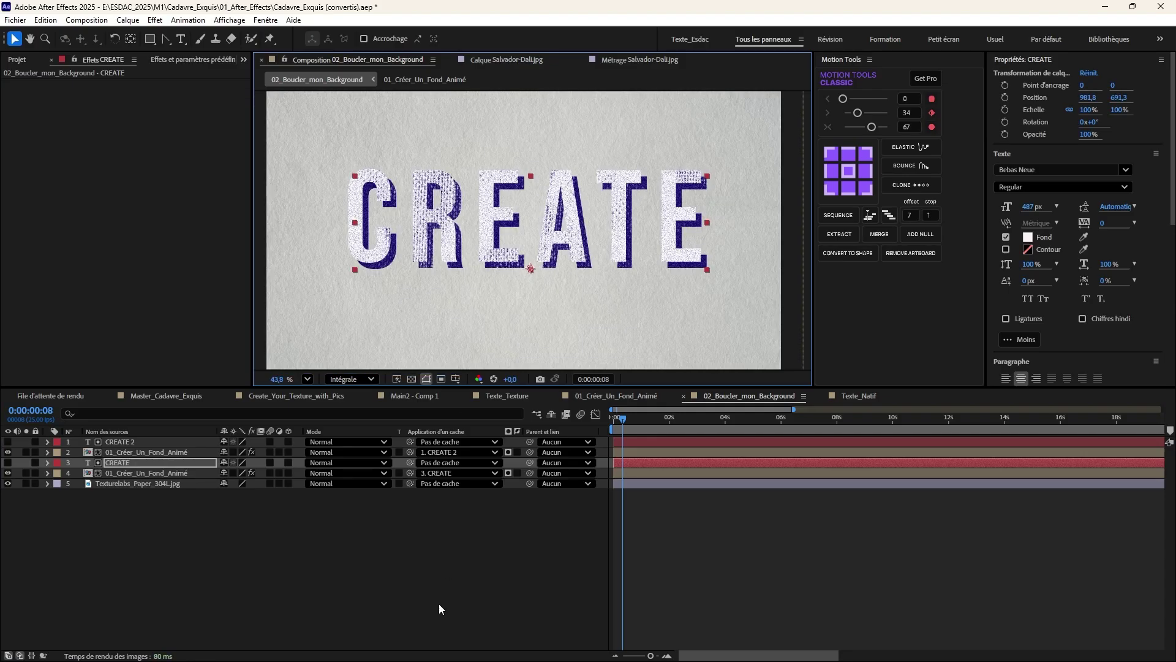
- Preview the two-layer shadowed text from 0:00:00:00 and stop at 0:00:01:22
{"action": "left_click", "coordinate": [439, 604]}
{"action": "key", "text": "space"}
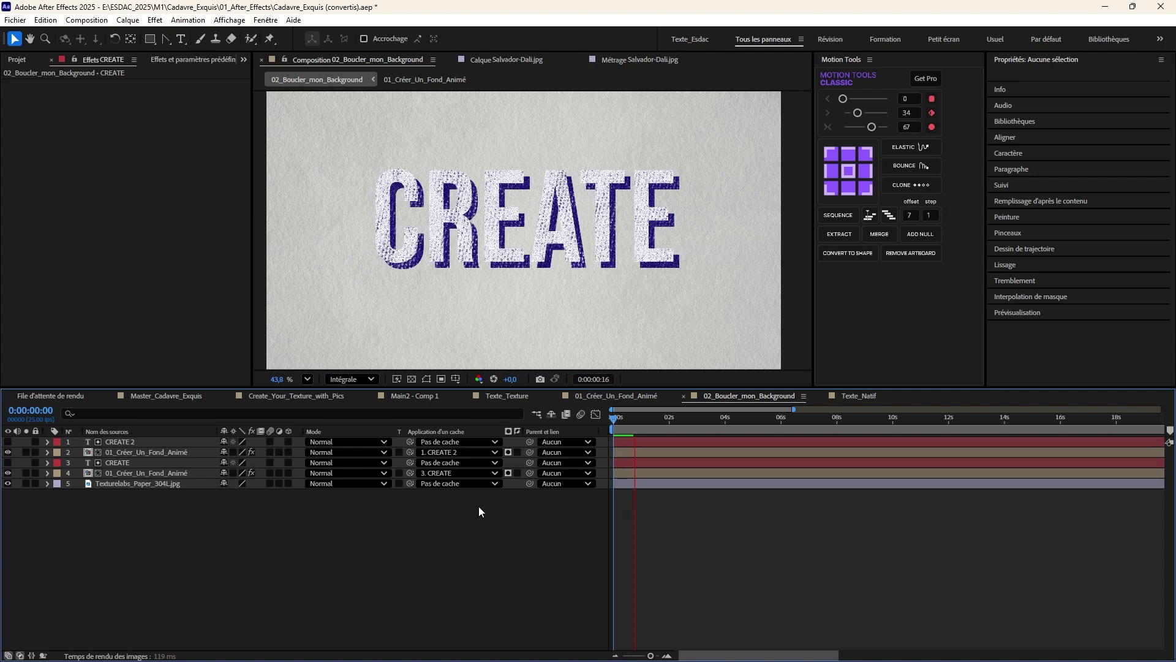
{"action": "key", "text": "space"}
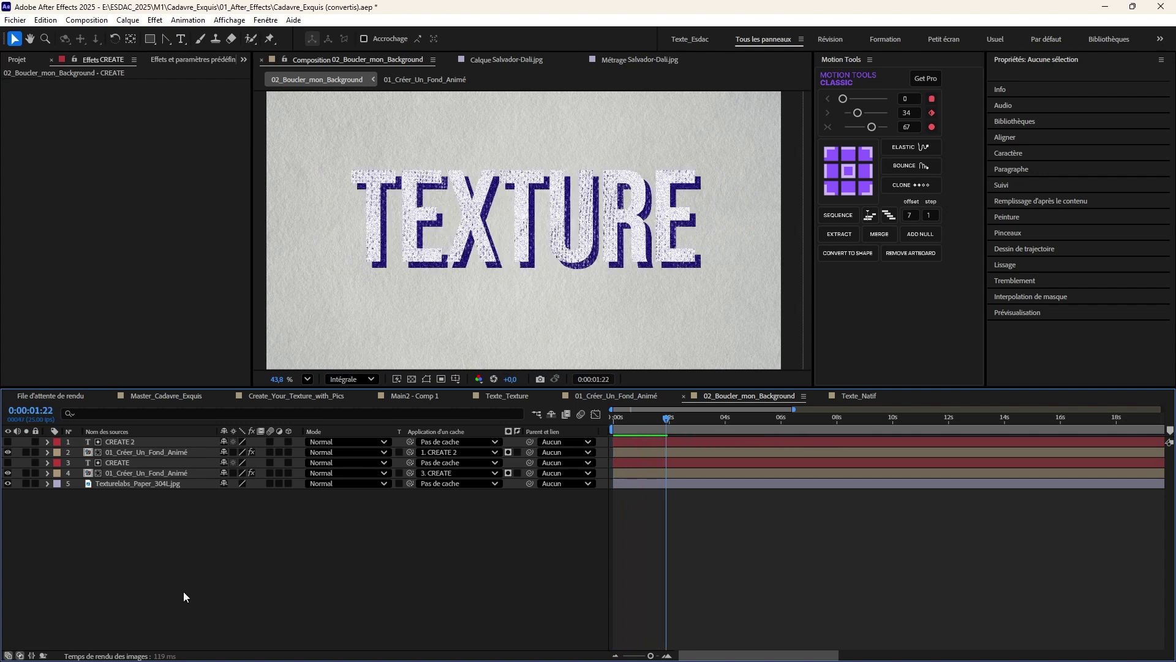
- Delete the CREATE 2 text layer and select the remaining CREATE text layer
{"action": "left_click", "coordinate": [130, 463]}
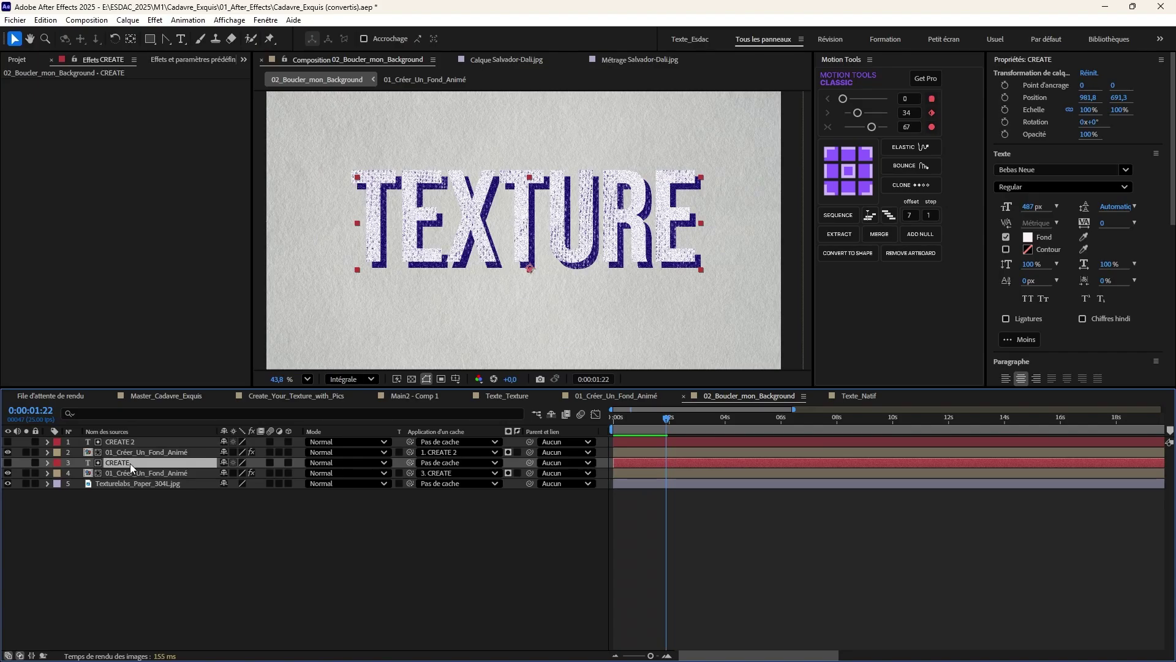
{"action": "left_click", "coordinate": [116, 441]}
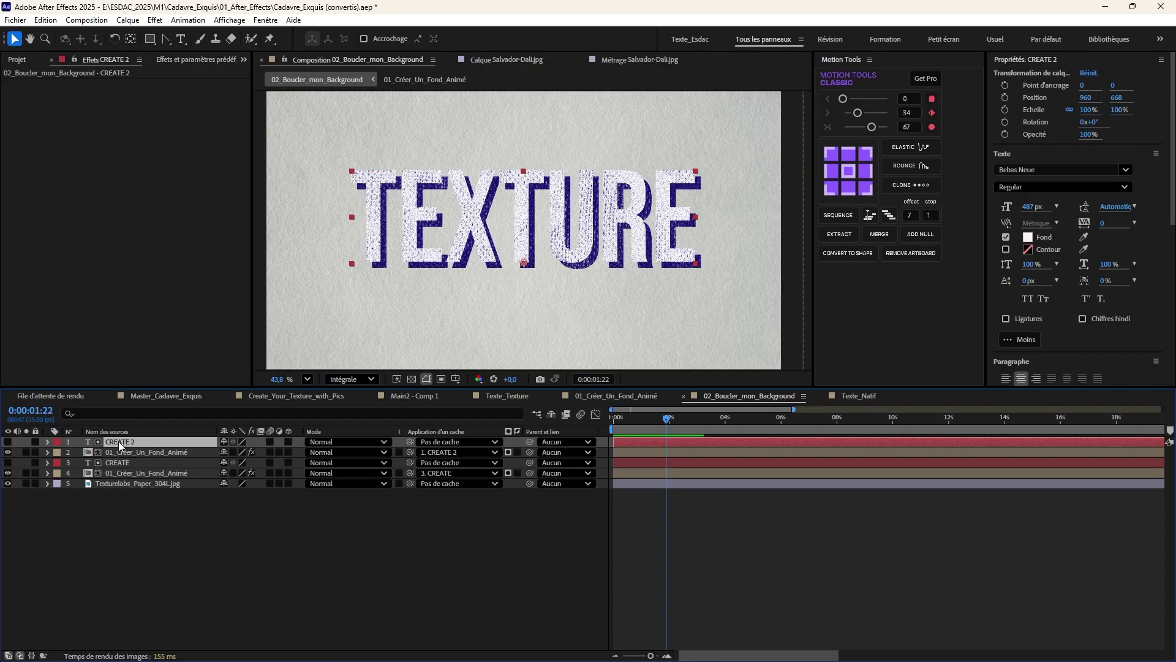
{"action": "key", "text": "Delete"}
{"action": "left_click", "coordinate": [116, 453]}
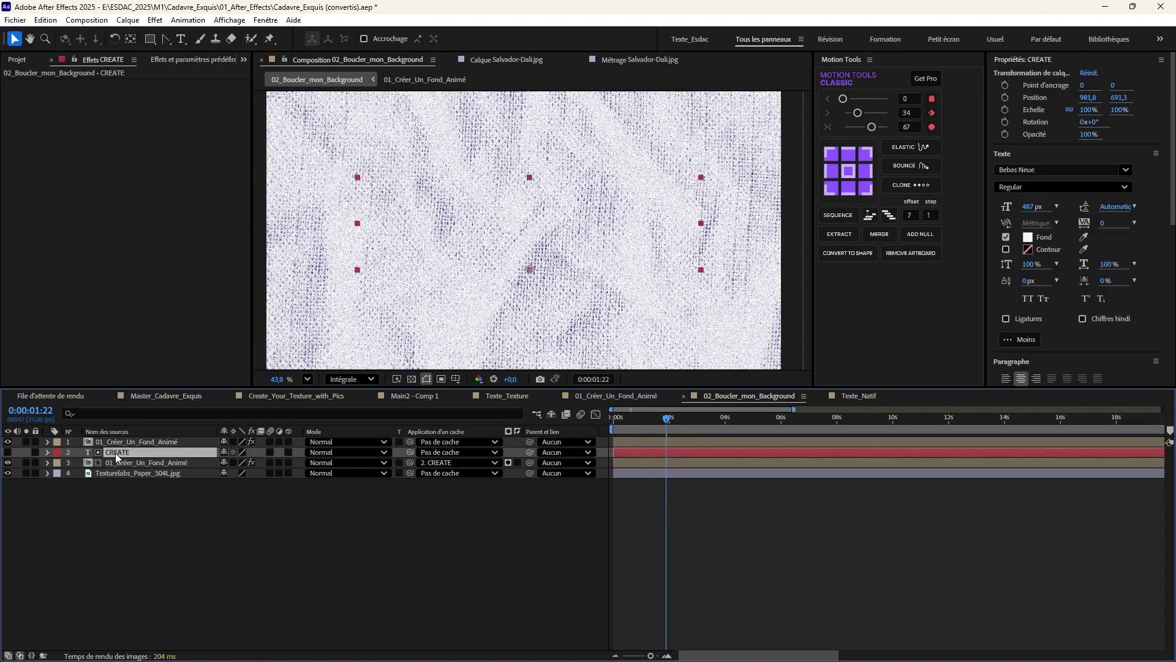
- Hide the top 01_Créer_Un_Fond_Animé layer and precompose the CREATE text layer into a composition named Texte_Anime, transferring all attributes
{"action": "left_click", "coordinate": [8, 441]}
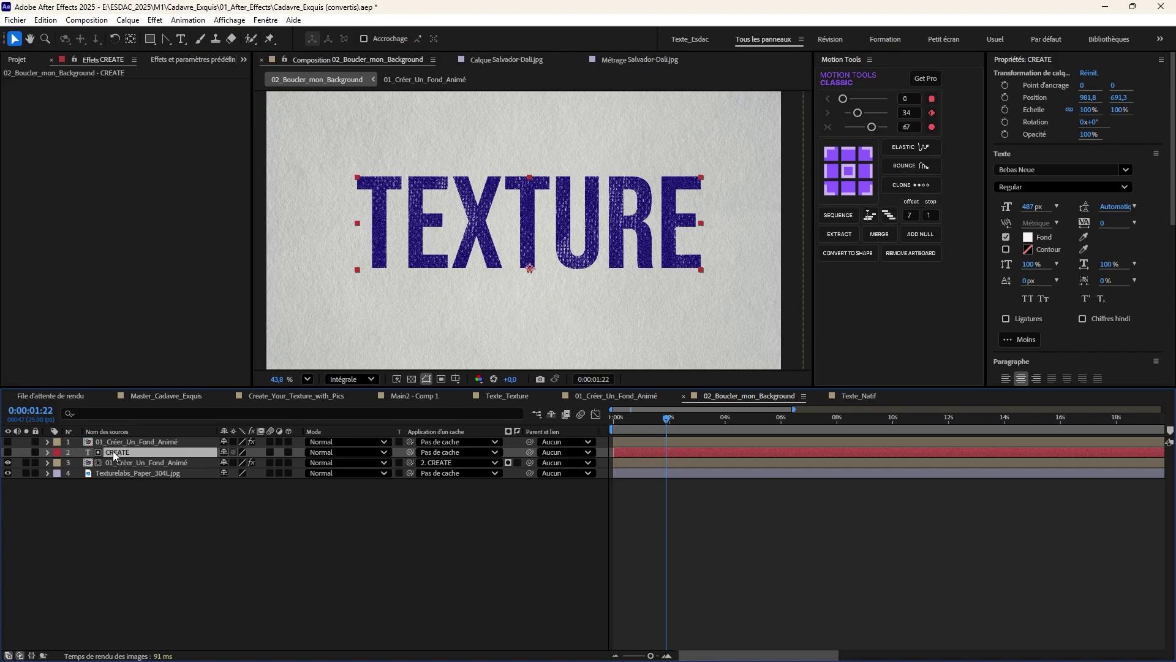
{"action": "right_click", "coordinate": [113, 454]}
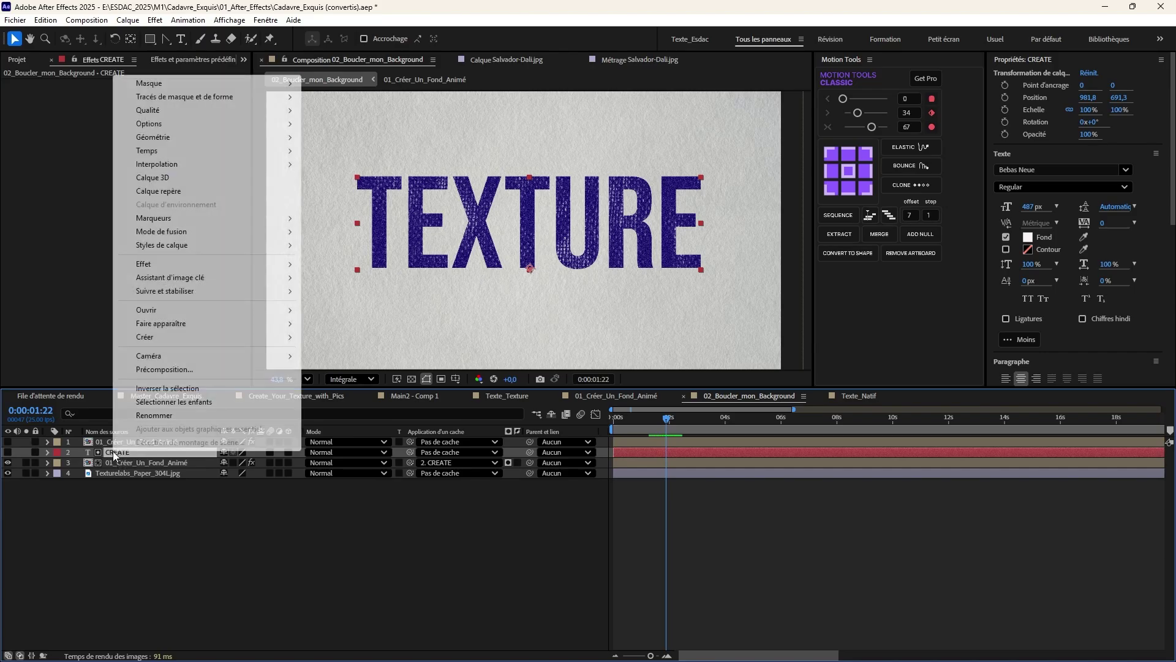
{"action": "left_click", "coordinate": [164, 370]}
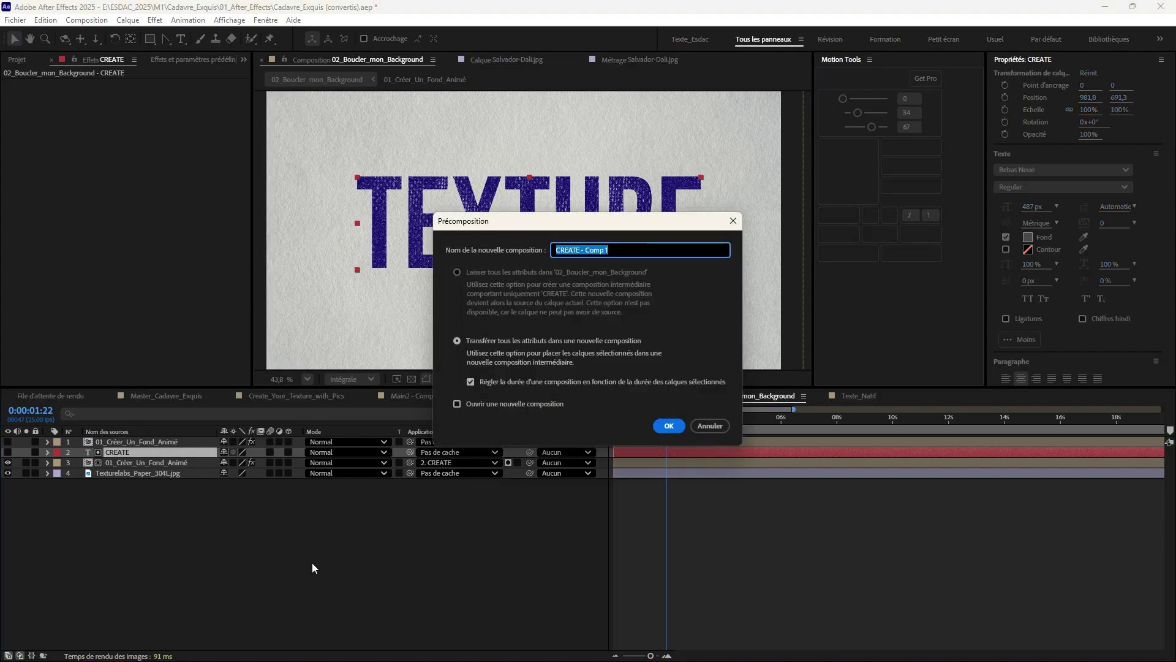
{"action": "key", "text": "End"}
{"action": "key", "text": "BackSpace"}
{"action": "key", "text": "BackSpace"}
{"action": "key", "text": "BackSpace"}
{"action": "key", "text": "BackSpace"}
{"action": "key", "text": "BackSpace"}
{"action": "key", "text": "BackSpace"}
{"action": "key", "text": "BackSpace"}
{"action": "key", "text": "BackSpace"}
{"action": "key", "text": "BackSpace"}
{"action": "key", "text": "BackSpace"}
{"action": "key", "text": "BackSpace"}
{"action": "key", "text": "BackSpace"}
{"action": "key", "text": "BackSpace"}
{"action": "key", "text": "BackSpace"}
{"action": "key", "text": "BackSpace"}
{"action": "type", "text": "Texte_ANim"}
{"action": "key", "text": "BackSpace"}
{"action": "key", "text": "BackSpace"}
{"action": "key", "text": "BackSpace"}
{"action": "key", "text": "BackSpace"}
{"action": "type", "text": "nime"}
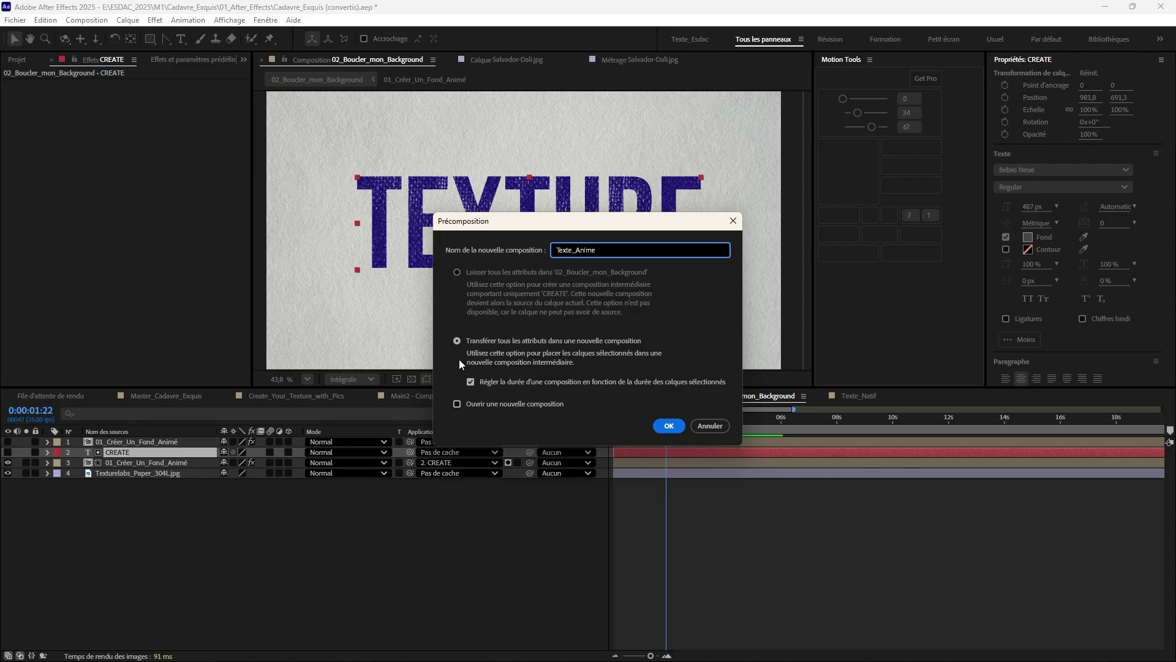
{"action": "left_click", "coordinate": [668, 425]}
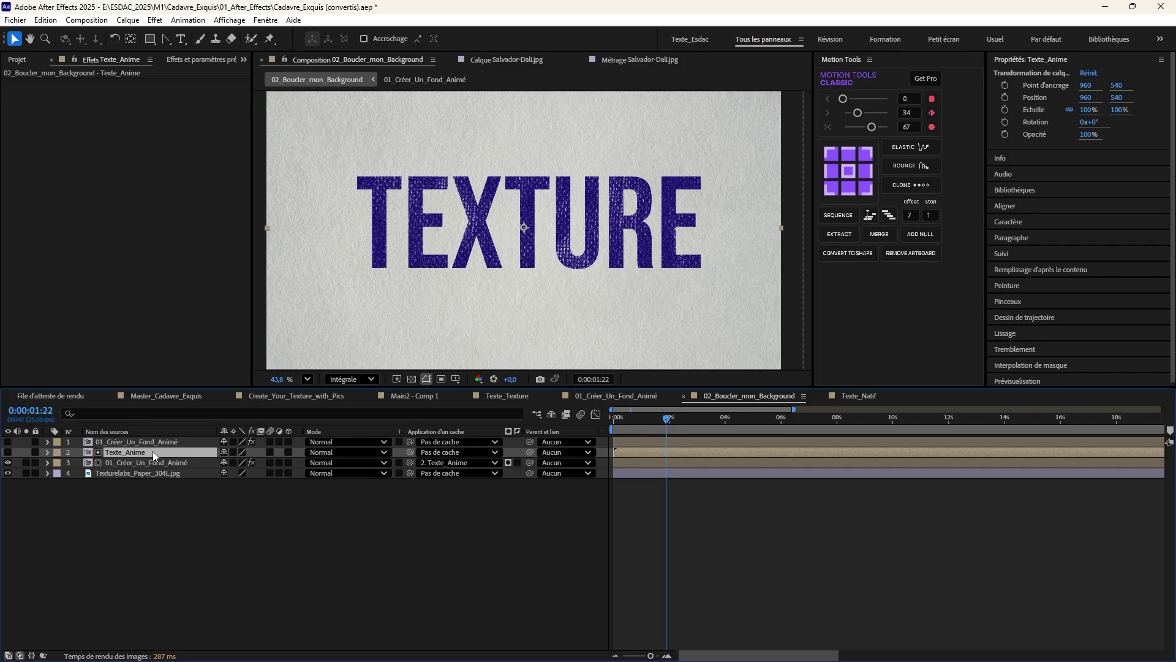
- Duplicate Texte_Anime to the top of the layer stack and make it the track matte of the upper 01_Créer_Un_Fond_Animé layer, made visible again
{"action": "key", "text": "ctrl+d"}
{"action": "left_click_drag", "start_coordinate": [135, 449], "coordinate": [133, 438]}
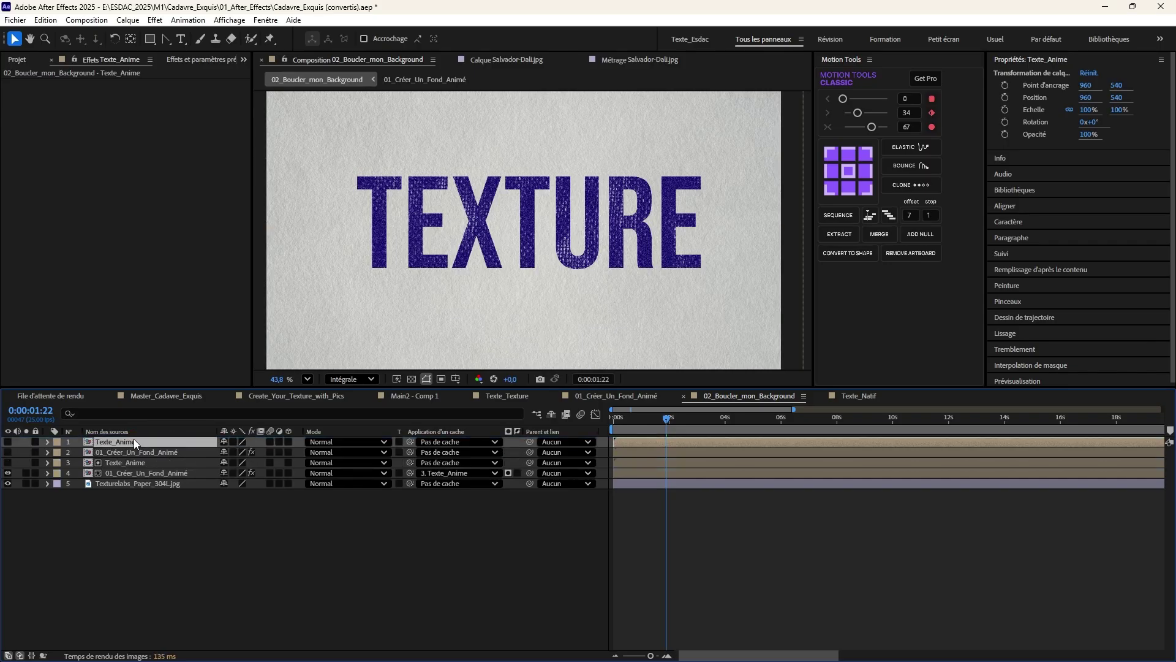
{"action": "left_click", "coordinate": [134, 452]}
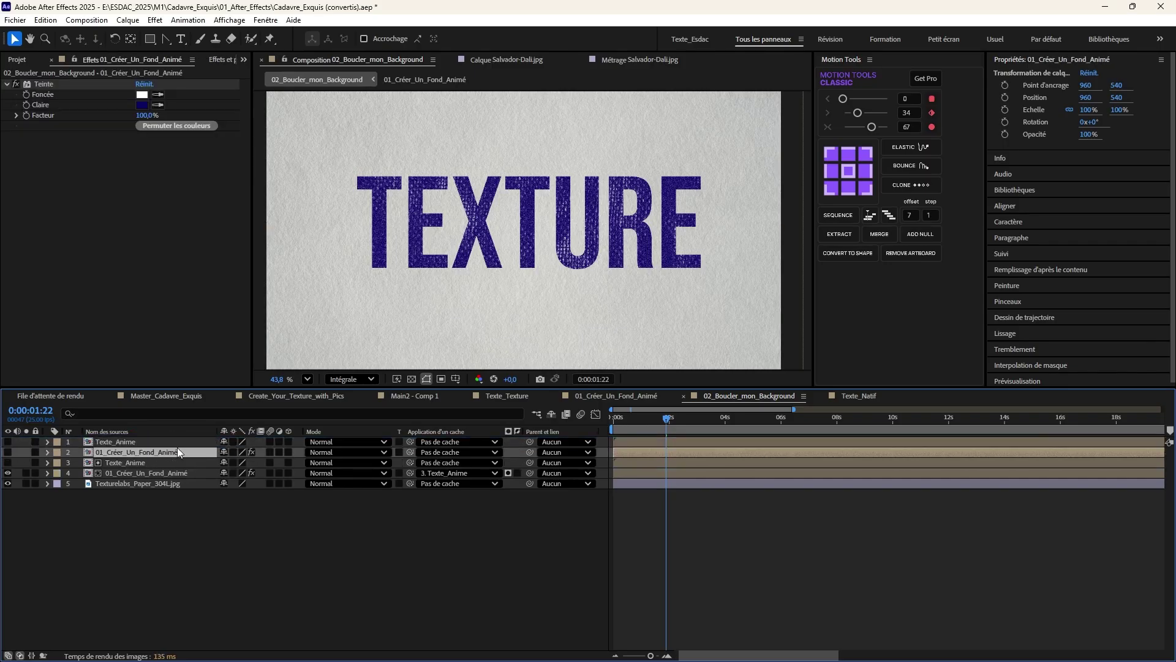
{"action": "left_click", "coordinate": [8, 452]}
{"action": "left_click_drag", "start_coordinate": [410, 454], "coordinate": [122, 440]}
- Offset the top Texte_Anime matte layer up and left to about position 939.4, 519.4
{"action": "left_click", "coordinate": [123, 440]}
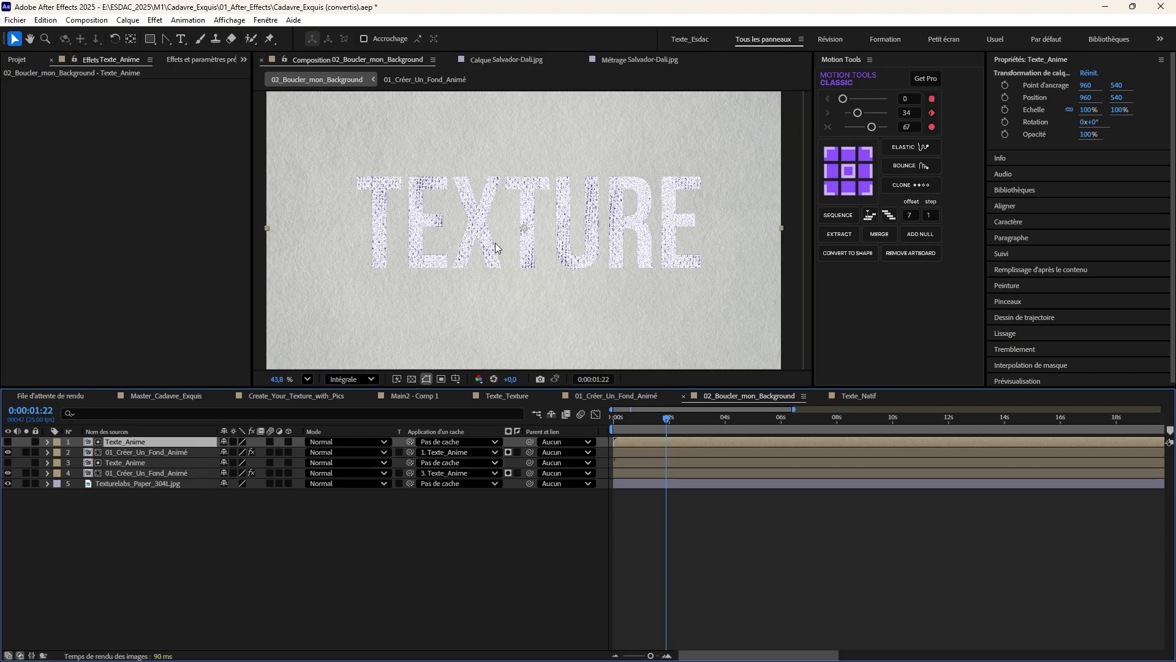
{"action": "left_click_drag", "start_coordinate": [491, 241], "coordinate": [484, 240]}
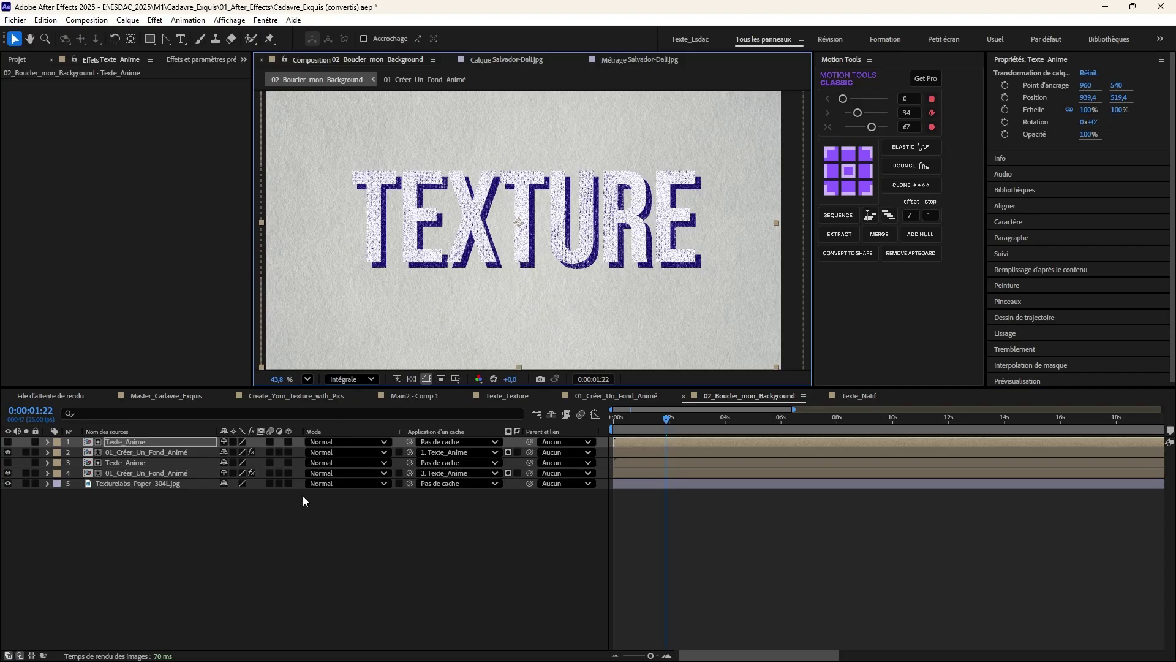
- Open the Texte_Anime composition and reveal the keyframed properties of its CREATE text layer
{"action": "double_click", "coordinate": [135, 465]}
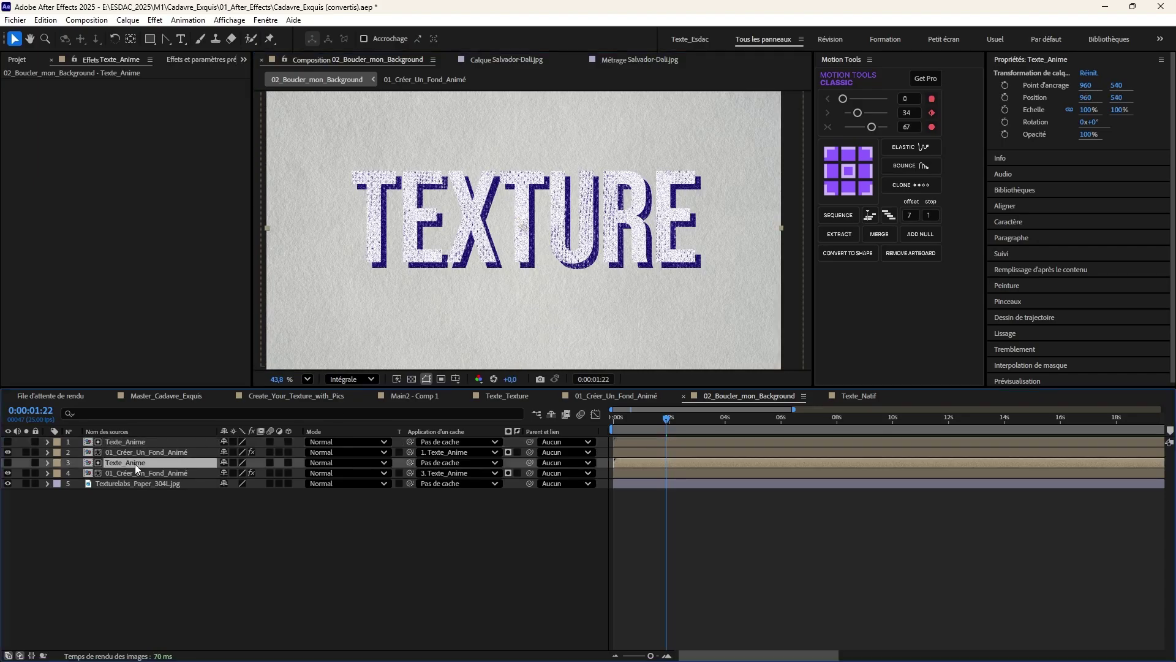
{"action": "left_click", "coordinate": [123, 440]}
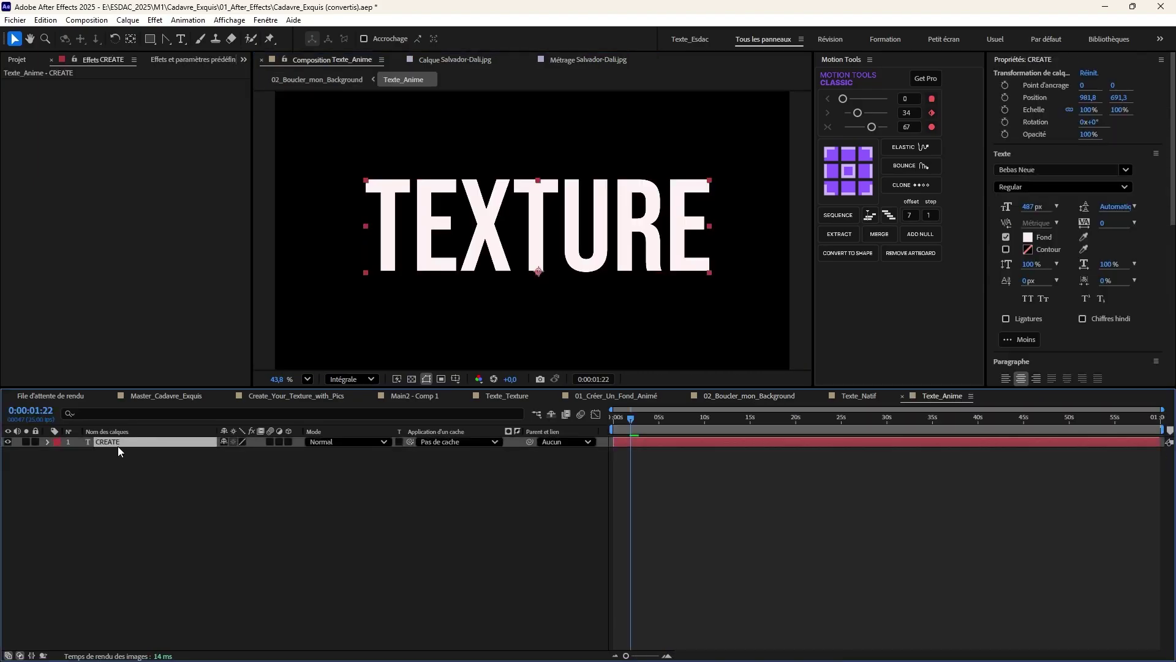
{"action": "double_click", "coordinate": [116, 443]}
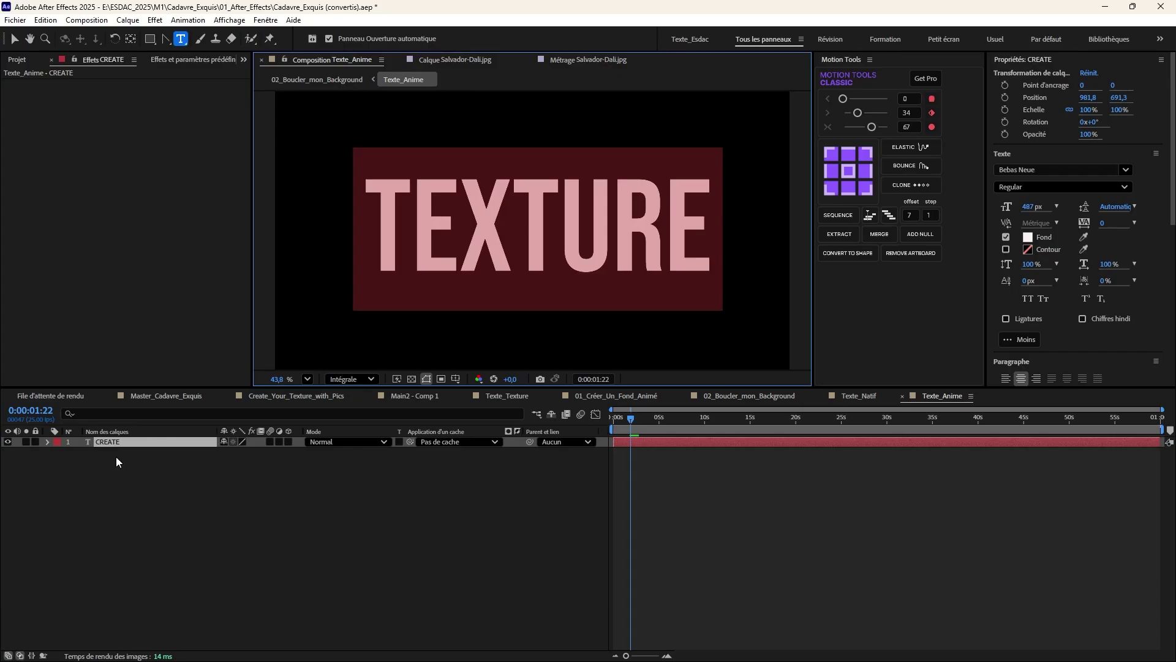
{"action": "left_click", "coordinate": [112, 443]}
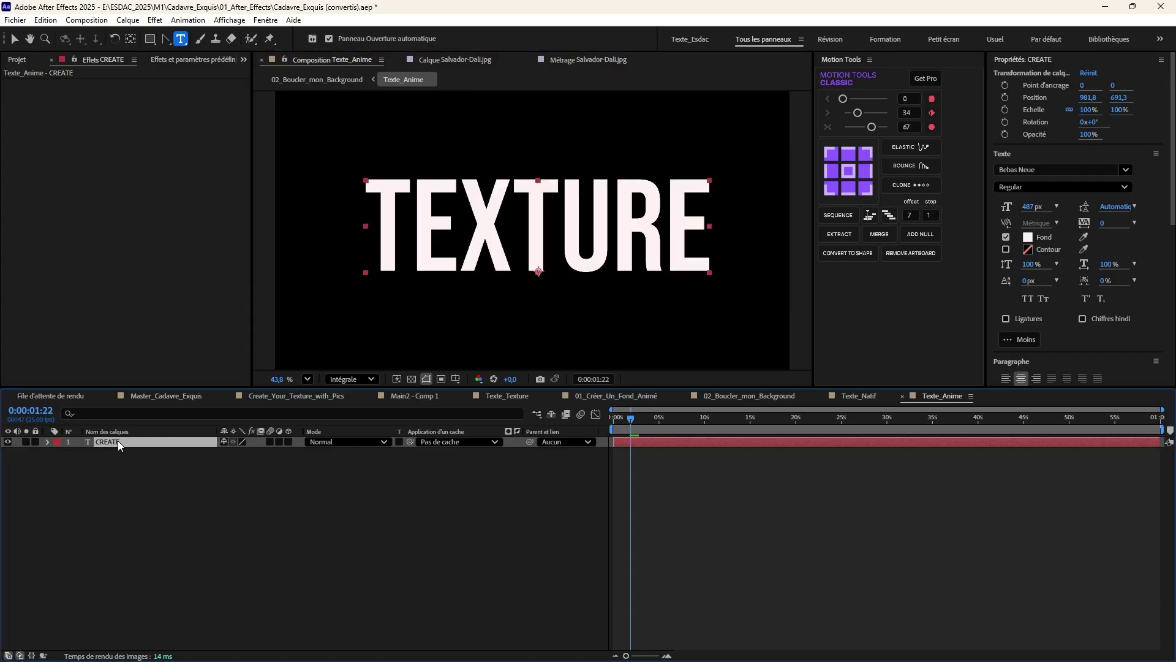
{"action": "key", "text": "u"}
{"action": "scroll", "coordinate": [575, 473], "scroll_direction": "up", "scroll_amount": 5}
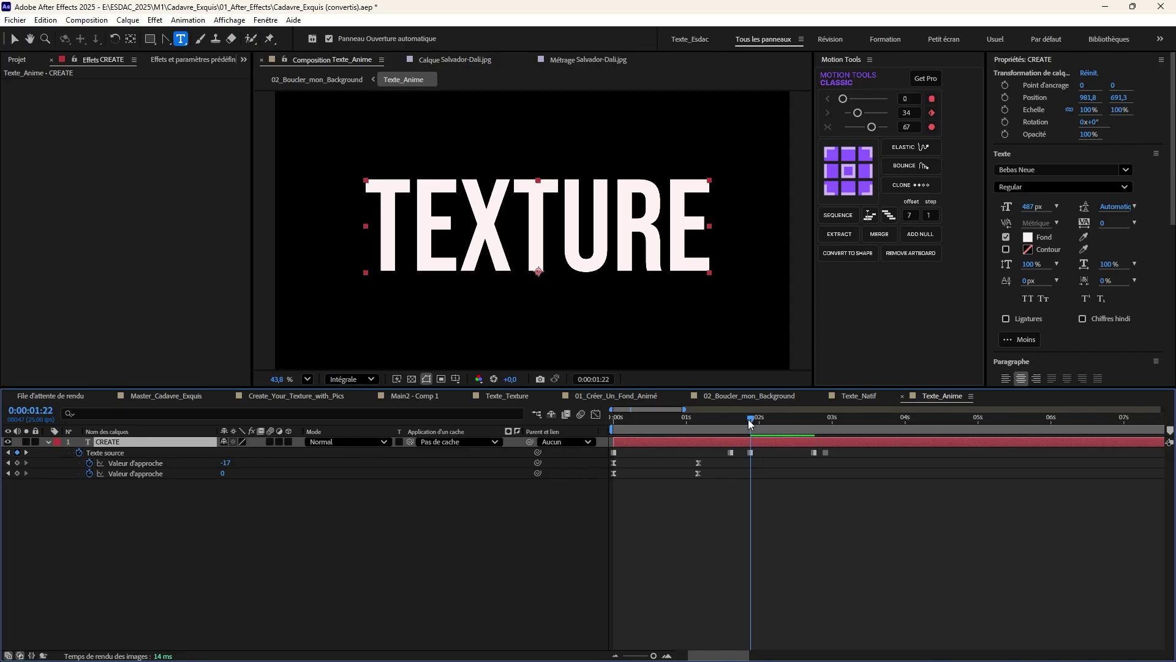
- Change the word at 0:00:01:22 to TEXTURES and return to the 02_Boucler_mon_Background composition
{"action": "left_click", "coordinate": [678, 233]}
{"action": "double_click", "coordinate": [678, 232]}
{"action": "left_click", "coordinate": [696, 227]}
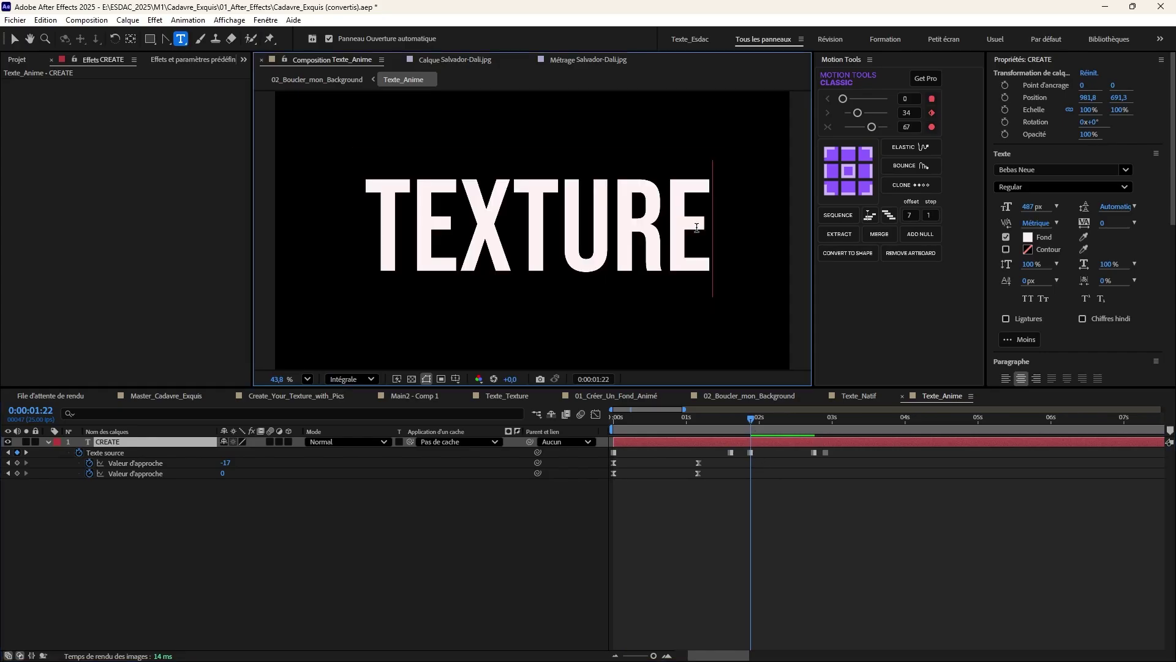
{"action": "type", "text": "S"}
{"action": "left_click", "coordinate": [693, 415]}
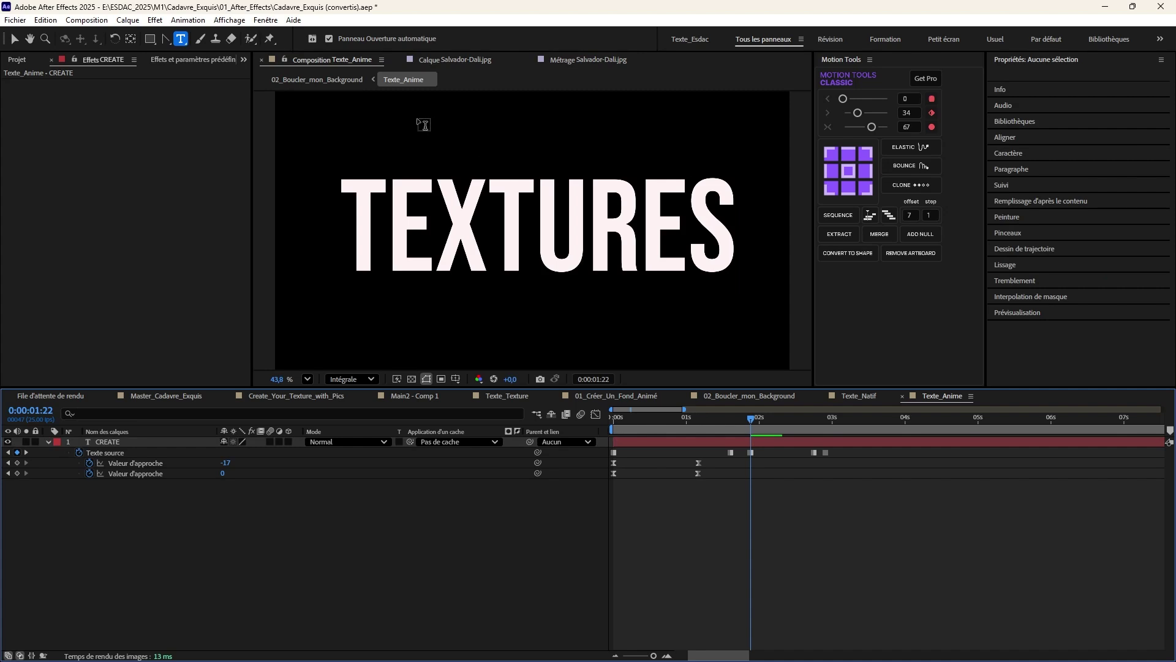
{"action": "left_click", "coordinate": [316, 79]}
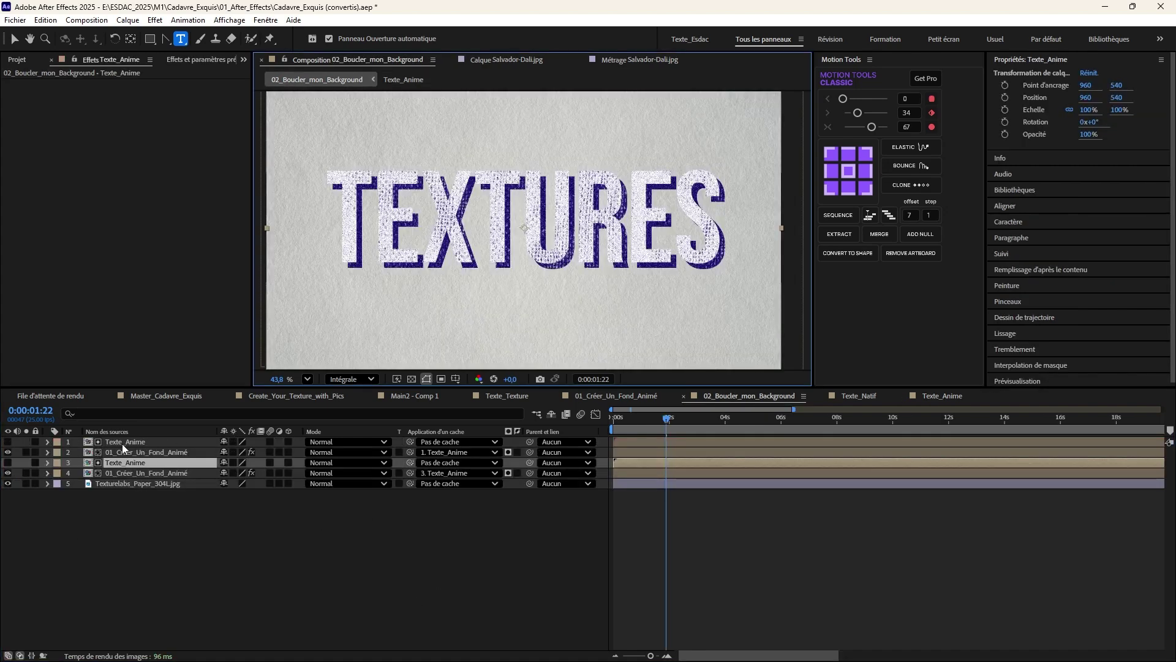
{"action": "left_click", "coordinate": [148, 440]}
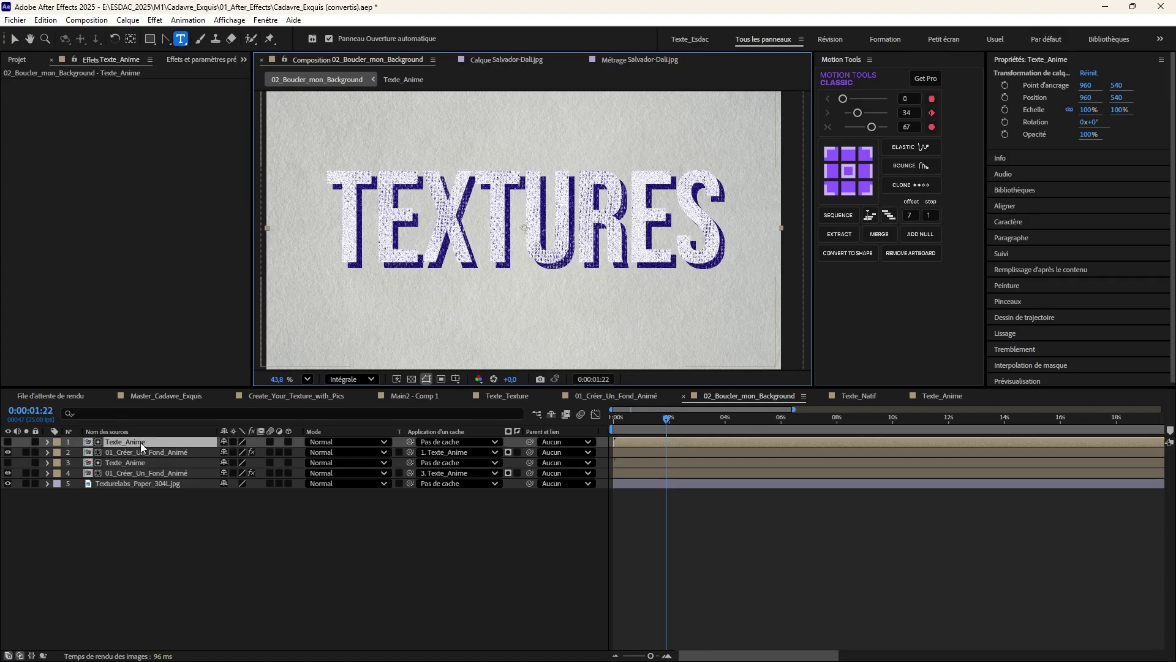
{"action": "left_click", "coordinate": [135, 453]}
{"action": "left_click", "coordinate": [138, 474]}
{"action": "left_click", "coordinate": [135, 464]}
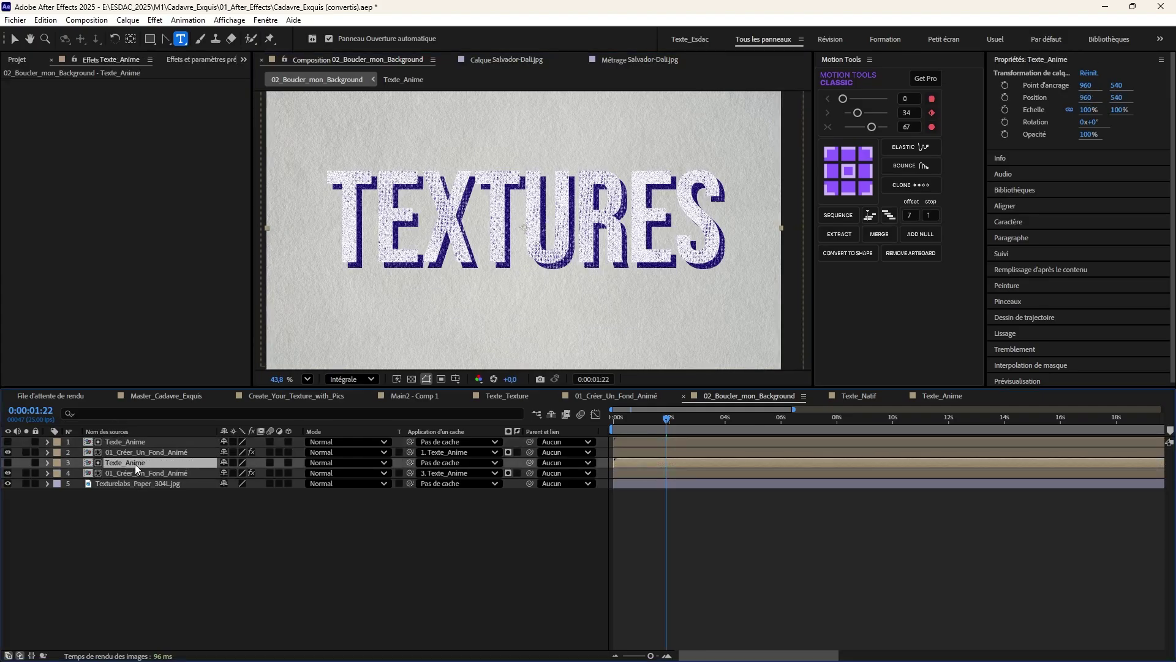
{"action": "left_click", "coordinate": [133, 440]}
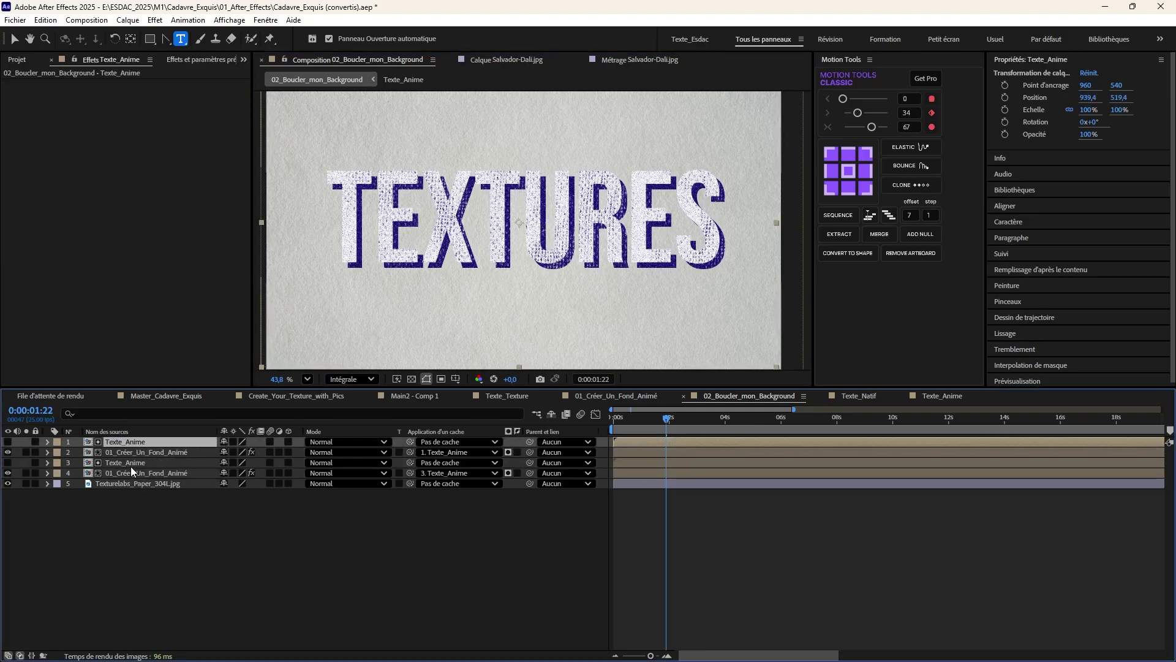
{"action": "left_click", "coordinate": [131, 464]}
{"action": "left_click", "coordinate": [130, 586]}
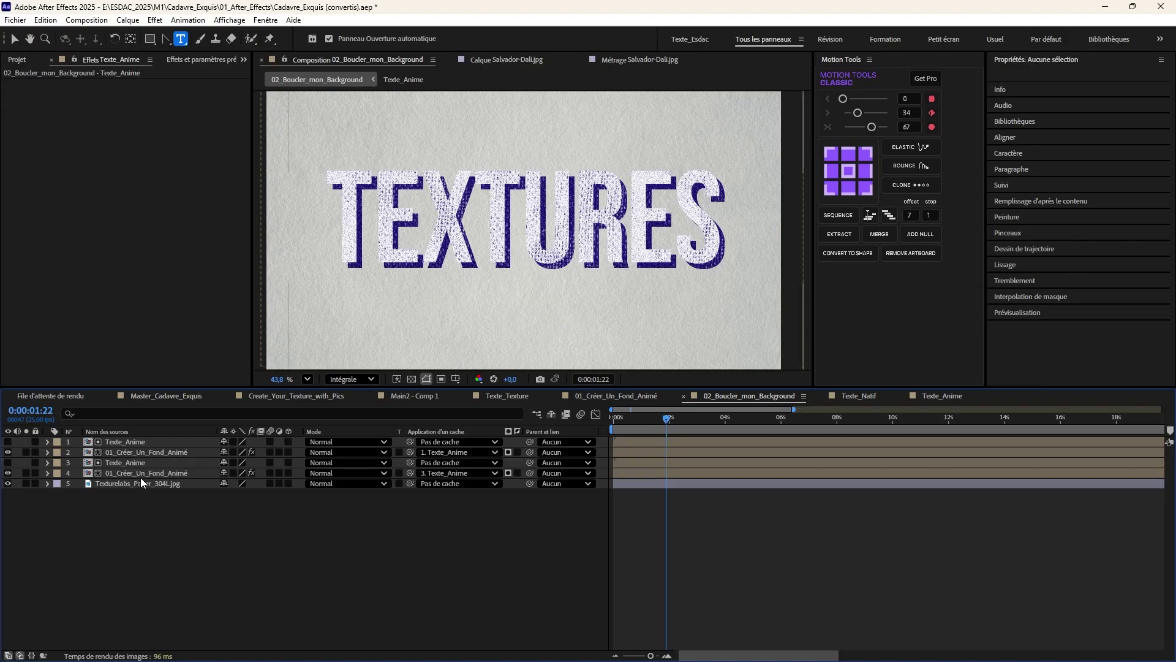
- In Texte_Anime, draw a yellow-outlined rectangle about 1629.7 by 493.7 px around TEXTURES, then return to 02_Boucler_mon_Background
{"action": "left_click", "coordinate": [127, 443]}
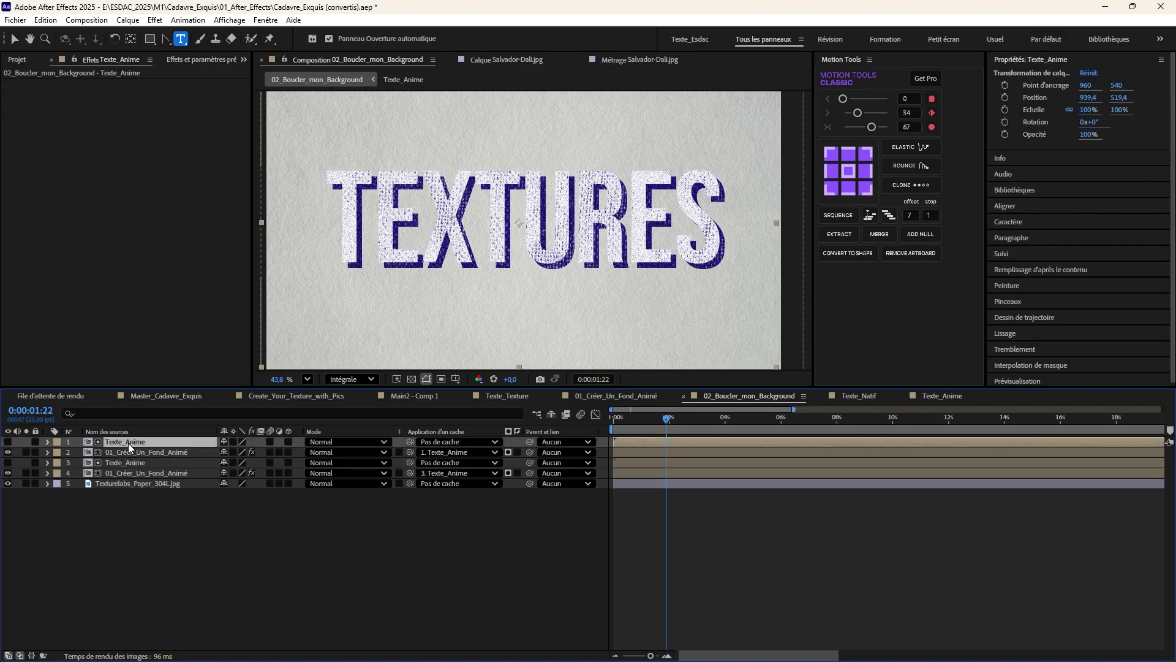
{"action": "double_click", "coordinate": [128, 443]}
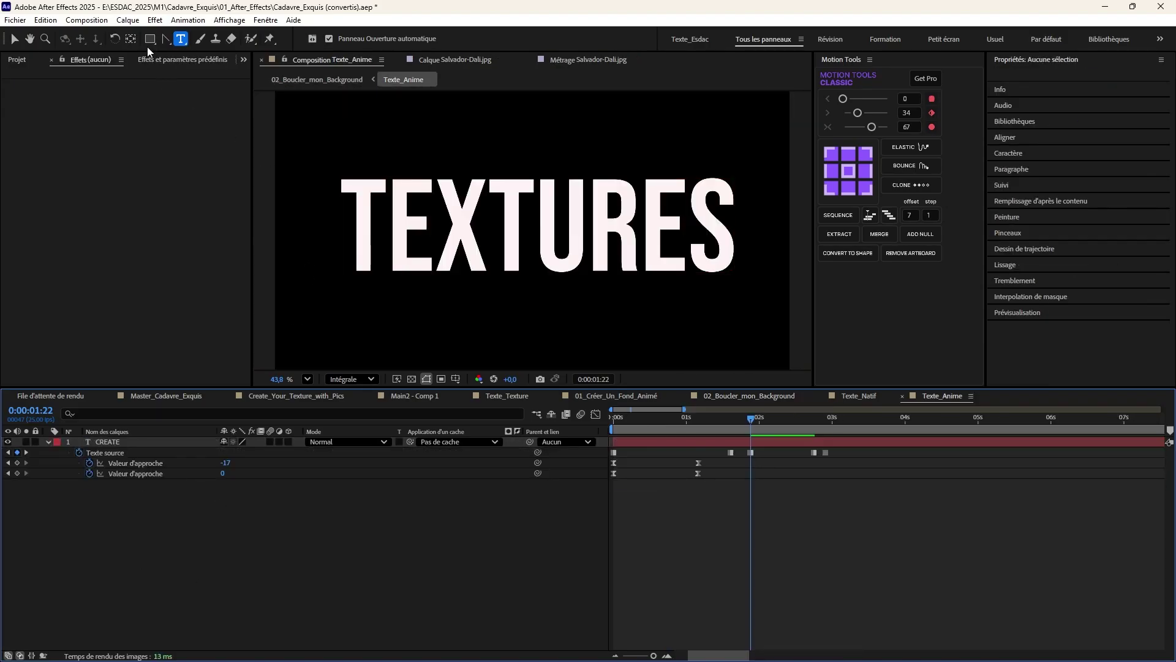
{"action": "left_click", "coordinate": [150, 40]}
{"action": "left_click_drag", "start_coordinate": [349, 282], "coordinate": [728, 299]}
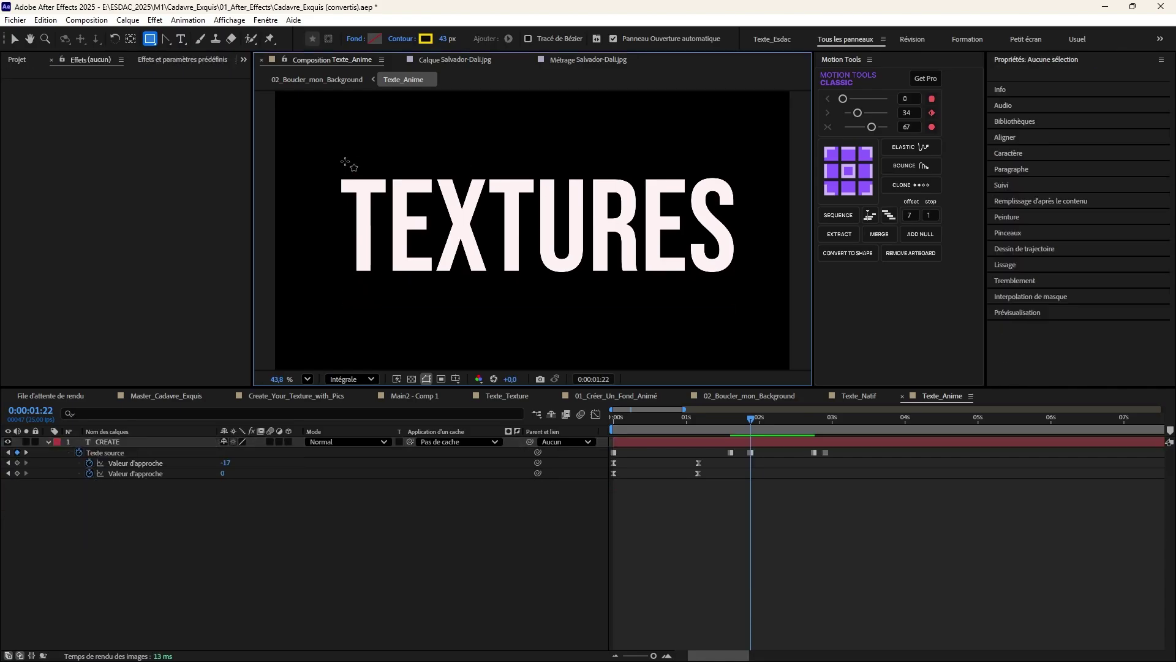
{"action": "mouse_move", "coordinate": [323, 158]}
{"action": "left_mouse_down"}
{"action": "mouse_move", "coordinate": [358, 190]}
{"action": "mouse_move", "coordinate": [693, 292]}
{"action": "mouse_move", "coordinate": [761, 292]}
{"action": "left_mouse_up"}
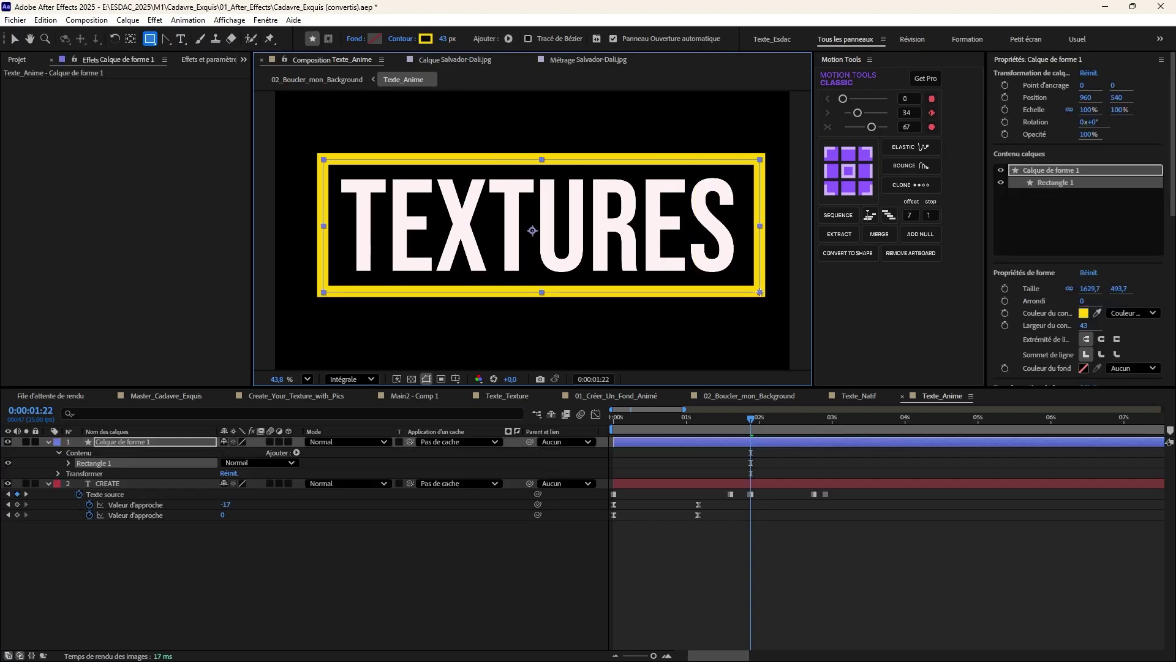
{"action": "left_click", "coordinate": [324, 83]}
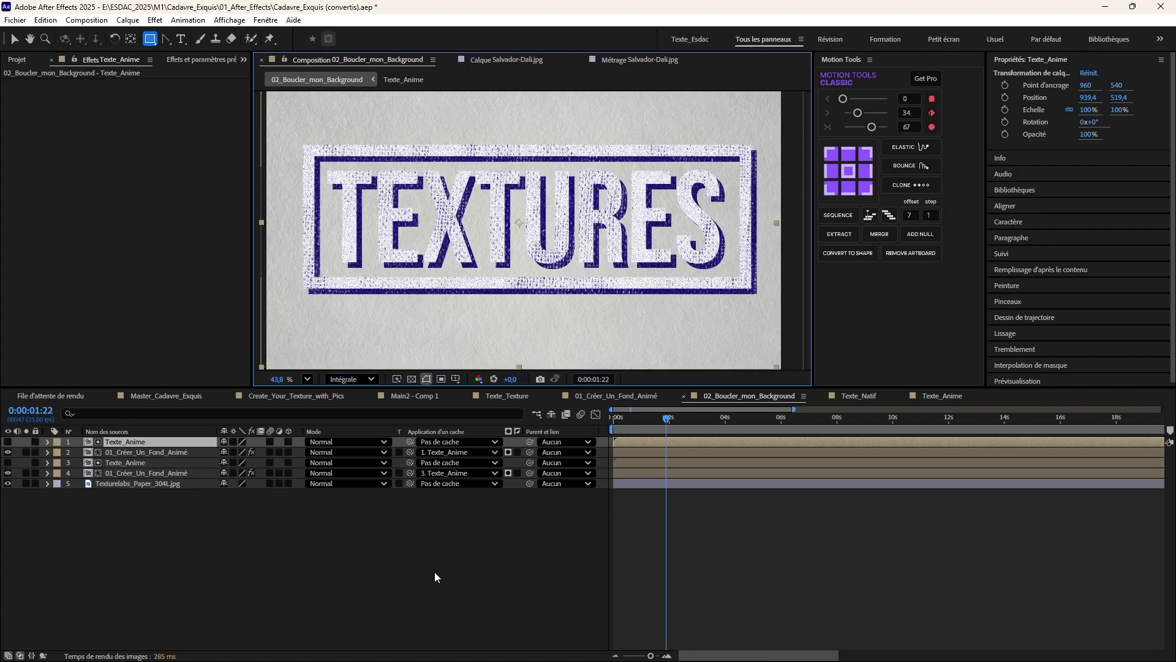
{"action": "scroll", "coordinate": [527, 233], "scroll_direction": "down", "scroll_amount": 1}
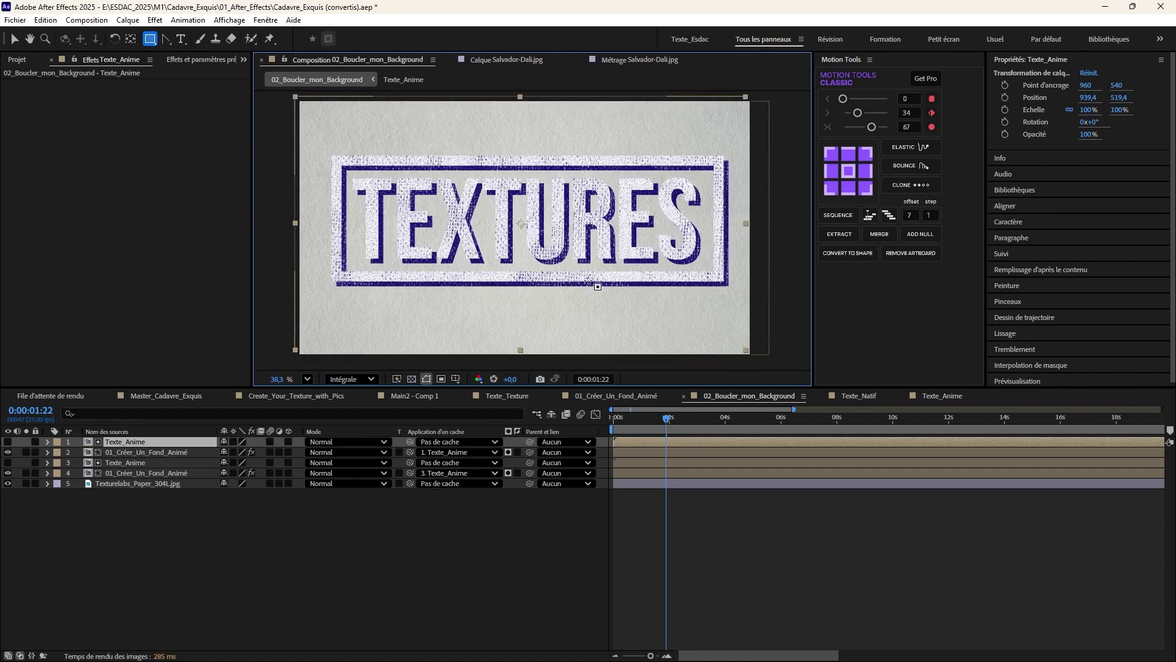
- Compare the Teinte settings of the two 01_Créer_Un_Fond_Animé layers and check the framed text at 0:00:00:22
{"action": "left_click", "coordinate": [131, 453]}
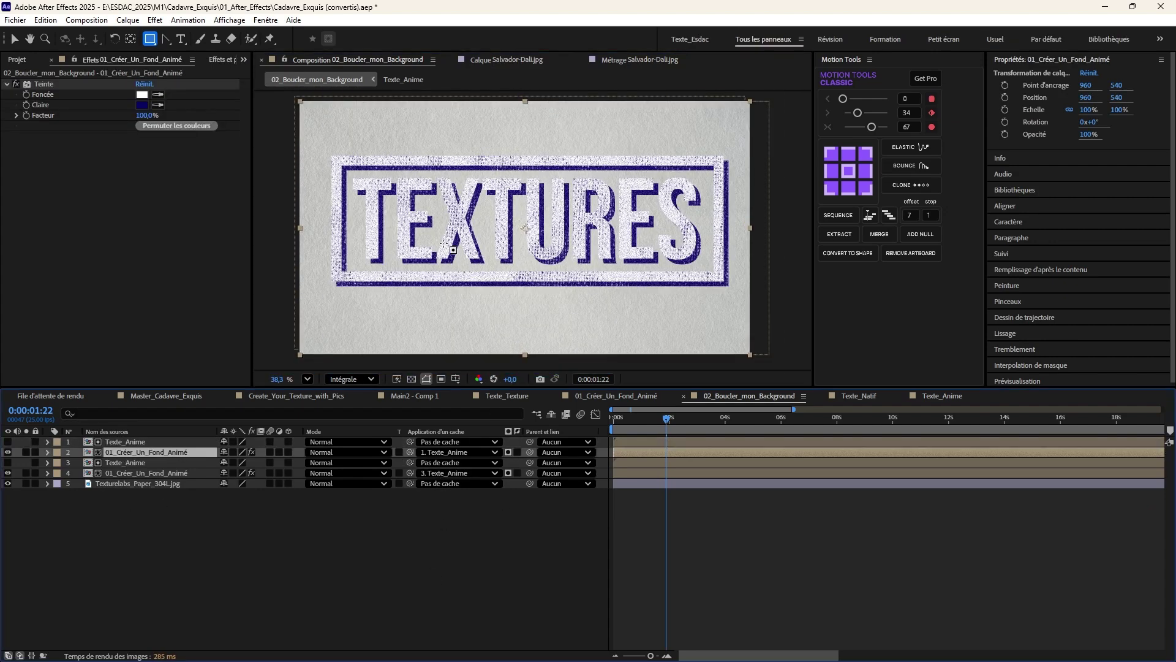
{"action": "left_click", "coordinate": [132, 473]}
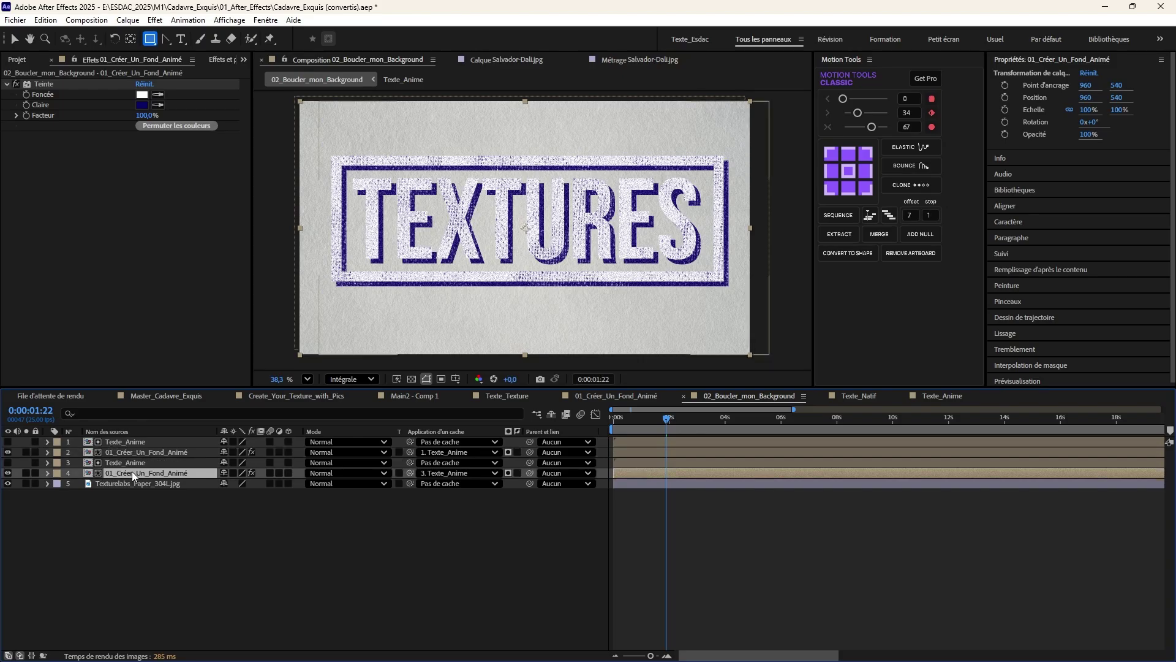
{"action": "left_click", "coordinate": [436, 594]}
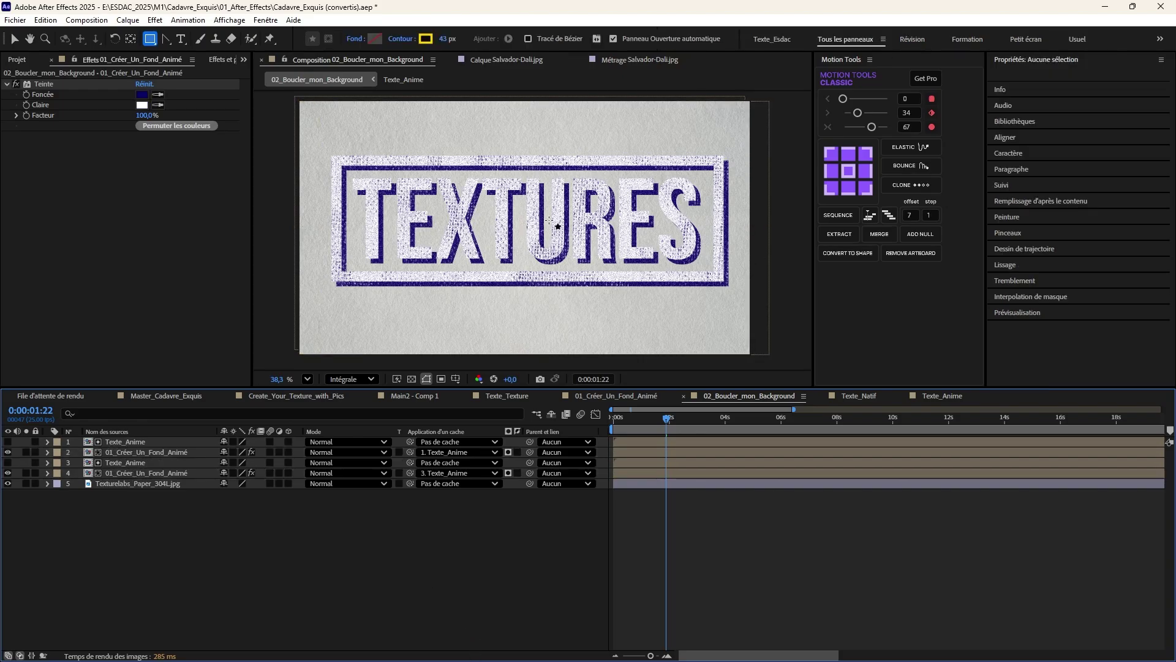
{"action": "left_click", "coordinate": [136, 454]}
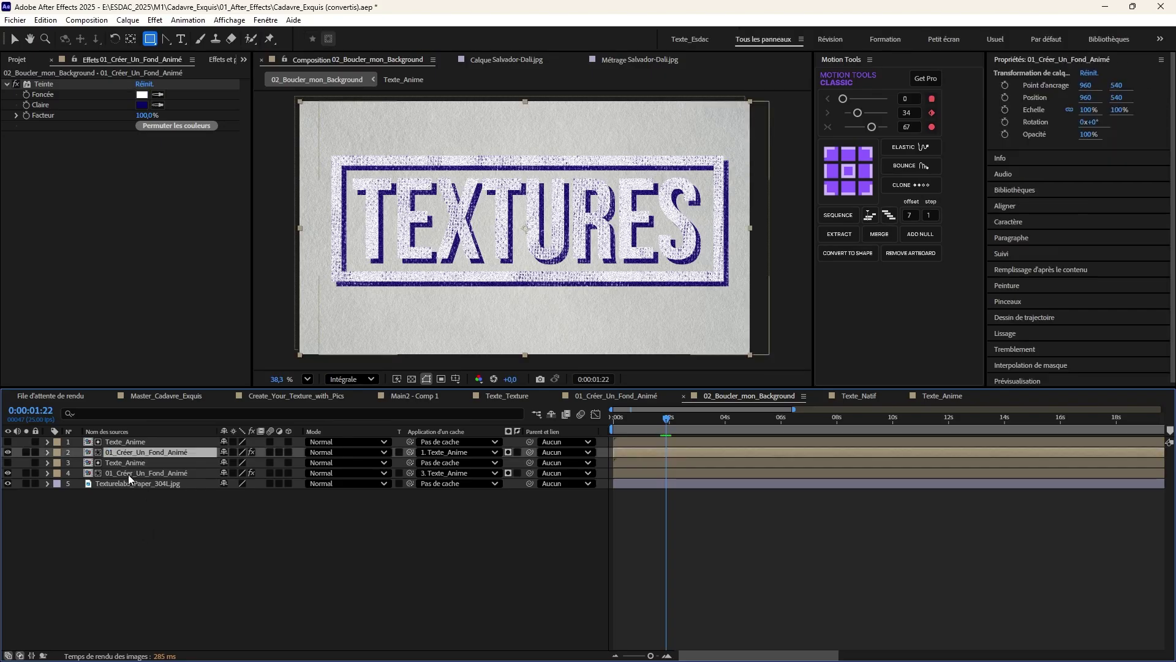
{"action": "left_click", "coordinate": [128, 474]}
{"action": "left_click", "coordinate": [202, 560]}
{"action": "mouse_move", "coordinate": [638, 420]}
{"action": "left_mouse_down"}
{"action": "mouse_move", "coordinate": [685, 419]}
{"action": "mouse_move", "coordinate": [611, 434]}
{"action": "mouse_move", "coordinate": [660, 421]}
{"action": "mouse_move", "coordinate": [638, 429]}
{"action": "left_mouse_up"}
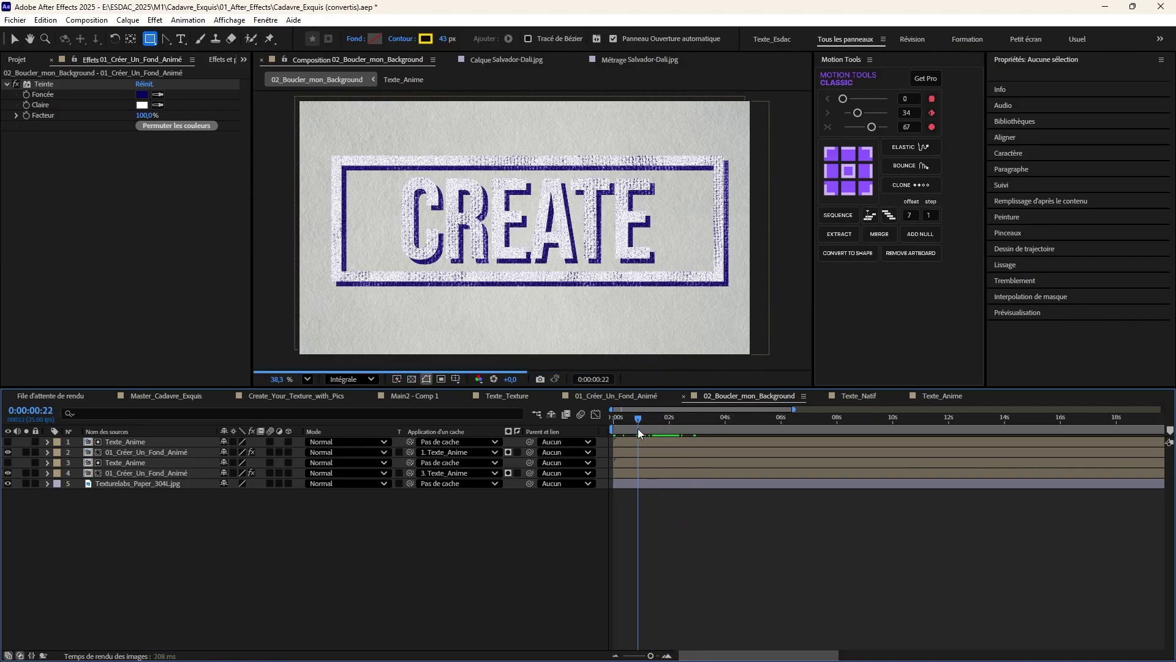
- Reopen the Texte_Anime composition, hide its rectangle shape layer and keep that layer selected
{"action": "double_click", "coordinate": [148, 452]}
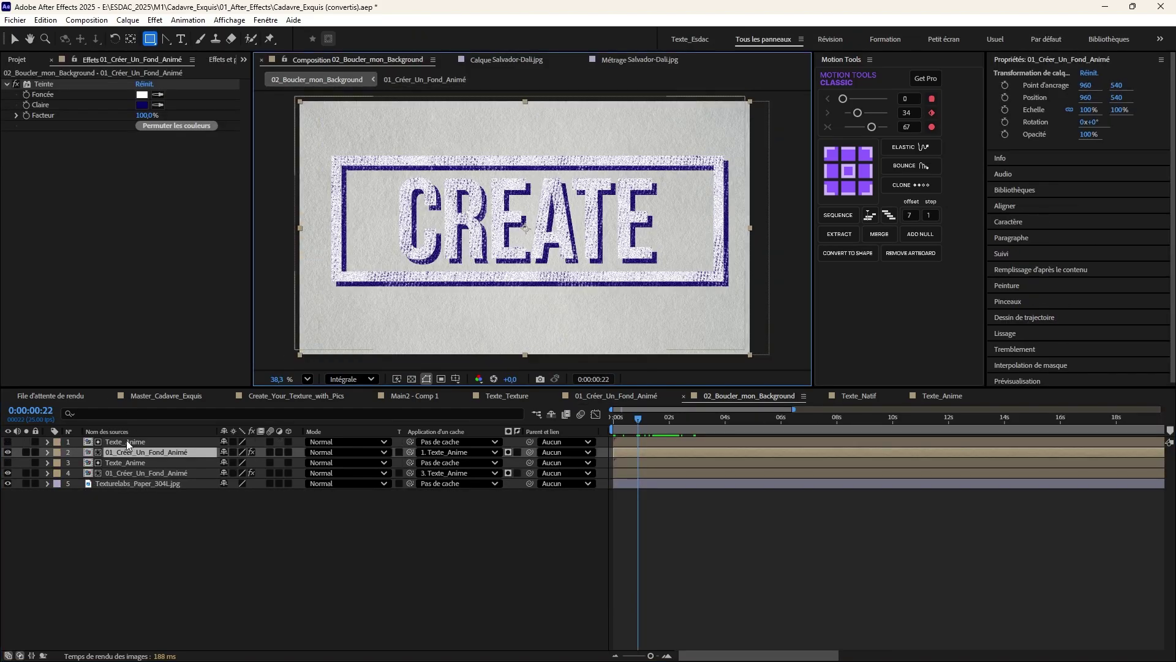
{"action": "left_click", "coordinate": [126, 440]}
{"action": "left_click", "coordinate": [8, 442]}
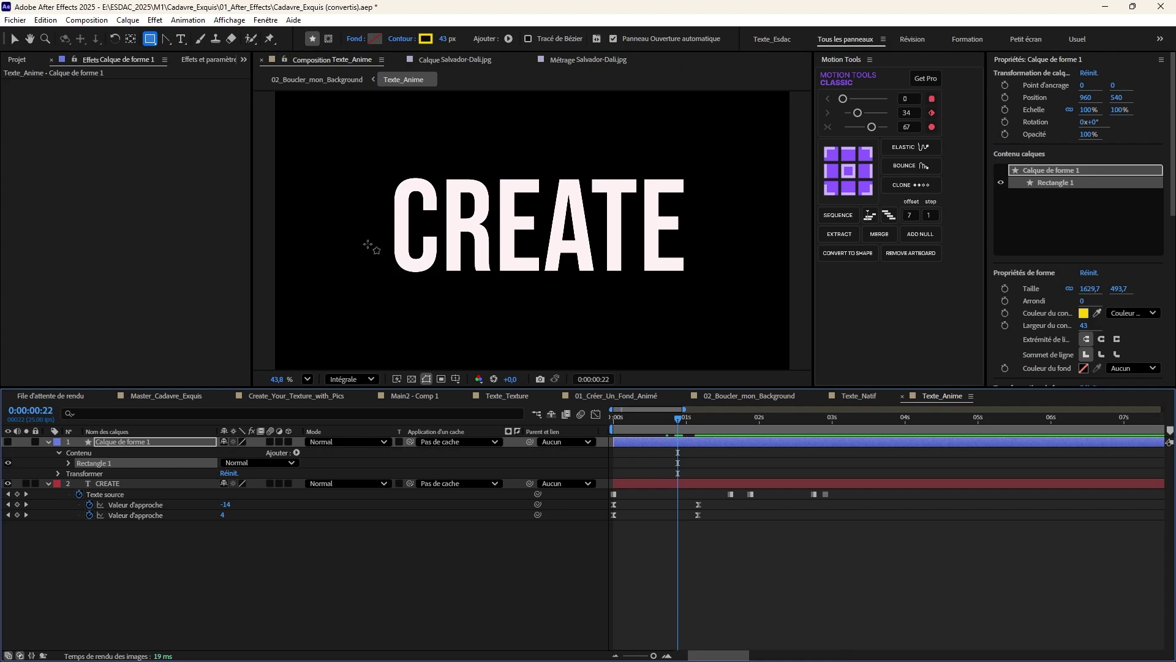
{"action": "left_click", "coordinate": [138, 444]}
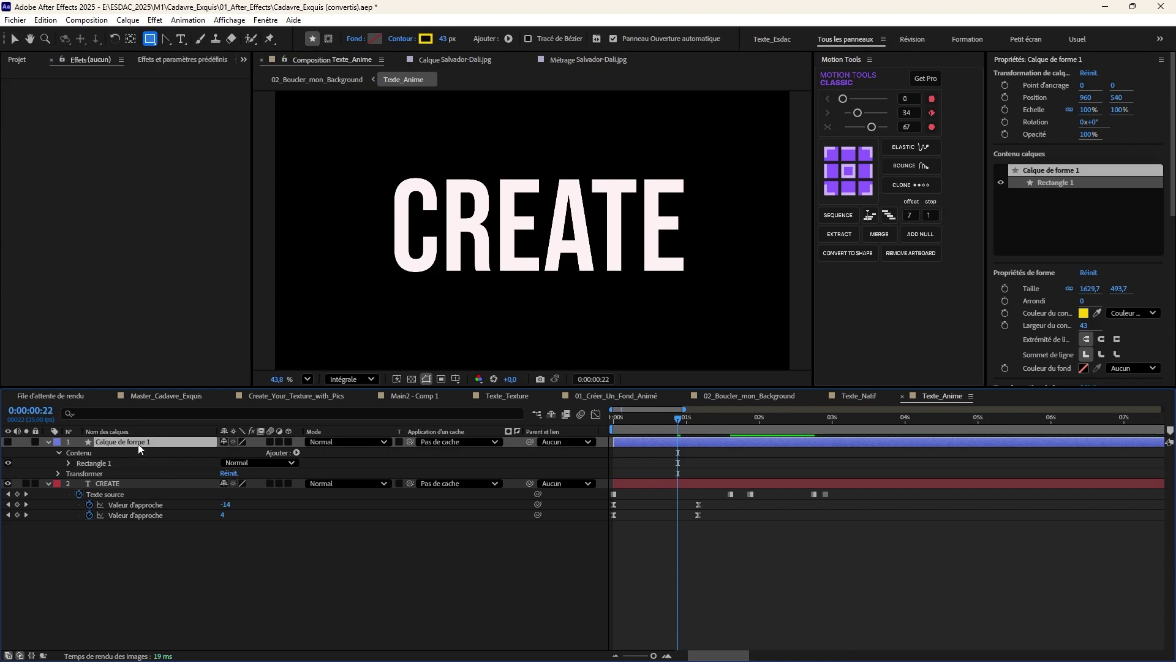
- Delete the rectangle shape layer from Texte_Anime, then return to 02_Boucler_mon_Background at 0:00:02:06
{"action": "key", "text": "Delete"}
{"action": "left_click", "coordinate": [342, 85]}
{"action": "left_click", "coordinate": [342, 84]}
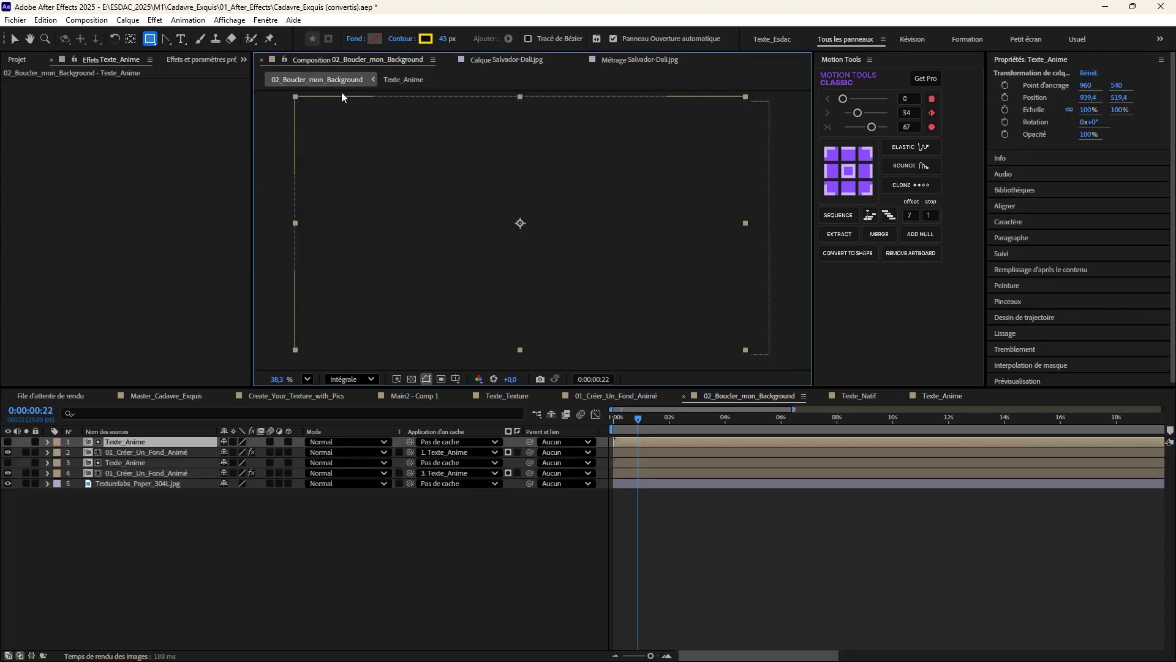
{"action": "left_click", "coordinate": [471, 582]}
{"action": "left_click_drag", "start_coordinate": [617, 421], "coordinate": [676, 425]}
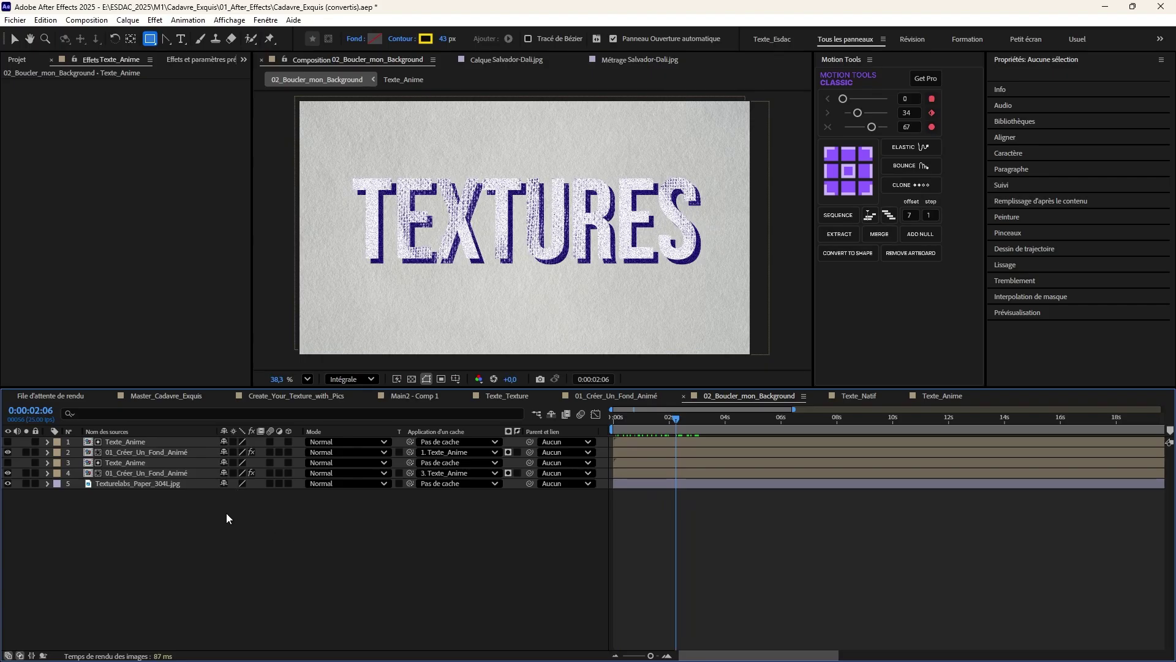
- Examine the fabric texture and offset shadow of the word TEXTURES against the paper background up close at 0:00:02:06
{"action": "left_click", "coordinate": [126, 483]}
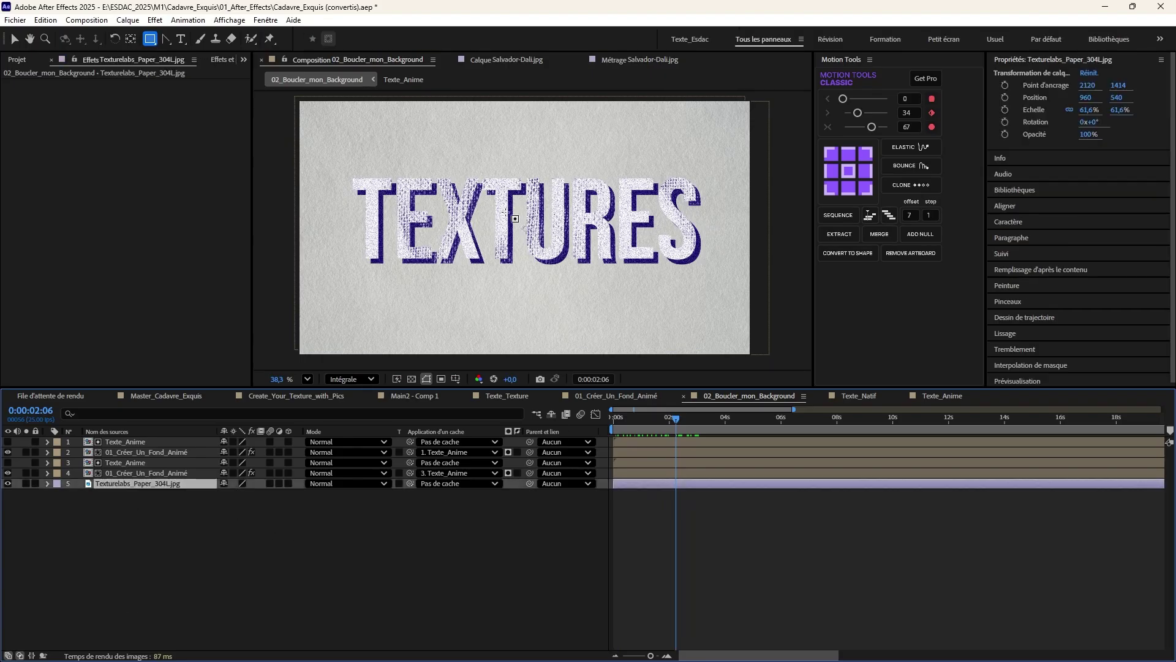
{"action": "scroll", "coordinate": [488, 221], "scroll_direction": "up", "scroll_amount": 5}
{"action": "scroll", "coordinate": [489, 220], "scroll_direction": "down", "scroll_amount": 2}
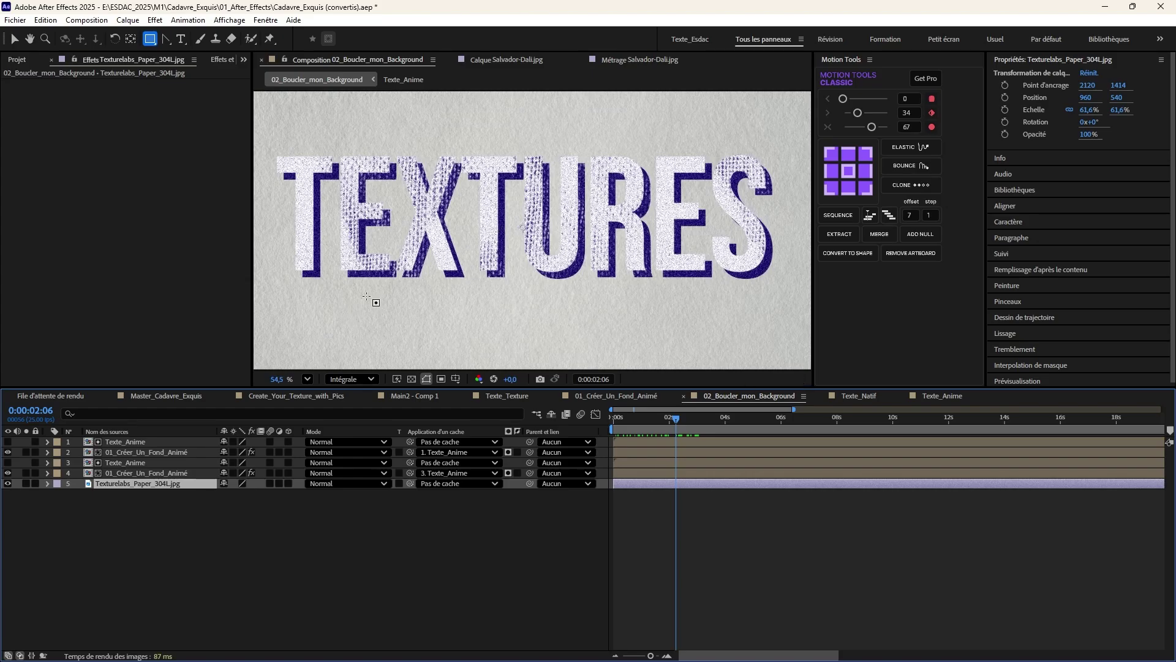
{"action": "scroll", "coordinate": [375, 298], "scroll_direction": "down", "scroll_amount": 1}
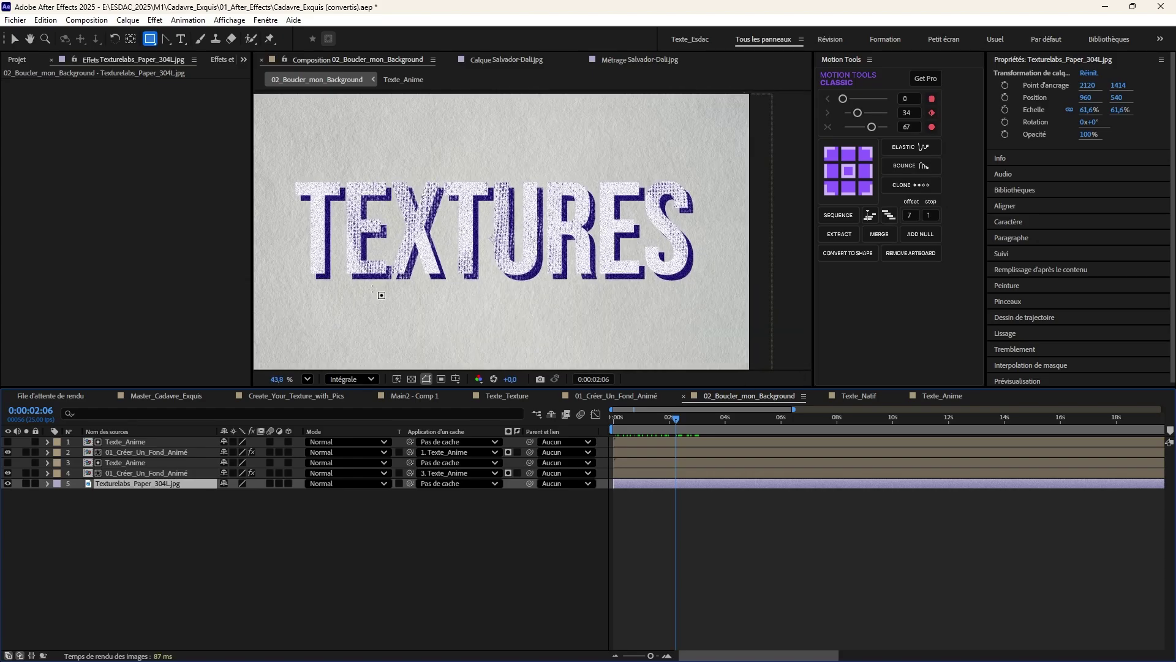
{"action": "left_click", "coordinate": [252, 556]}
{"action": "scroll", "coordinate": [482, 256], "scroll_direction": "up", "scroll_amount": 4}
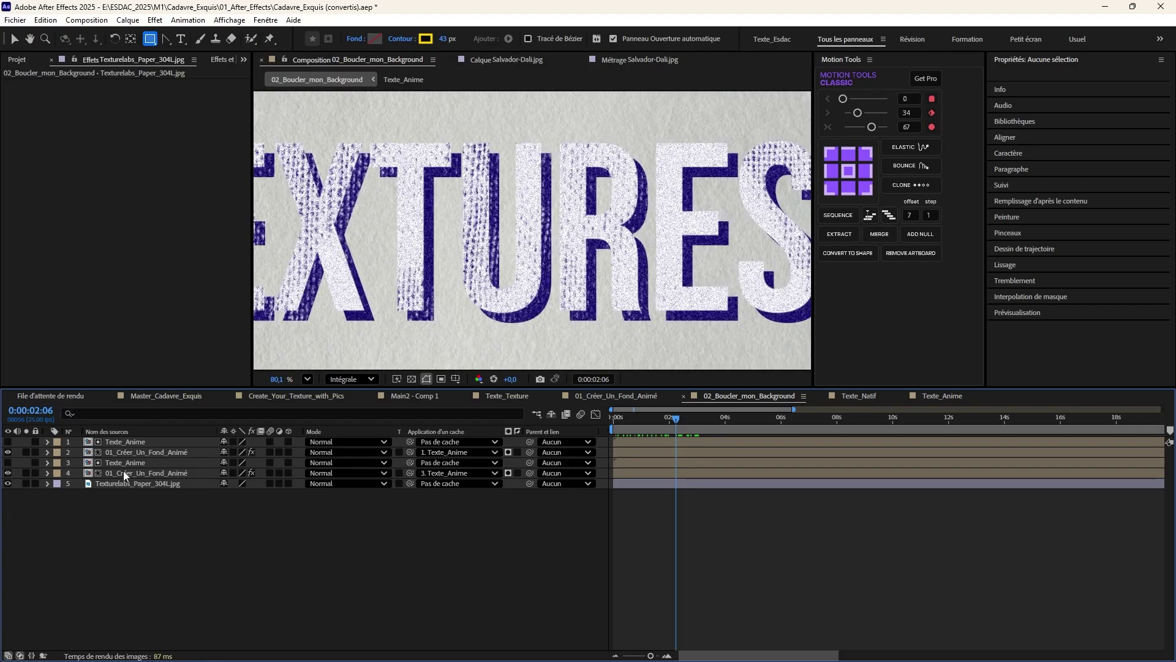
{"action": "key", "text": "h"}
{"action": "left_click_drag", "start_coordinate": [426, 286], "coordinate": [515, 272]}
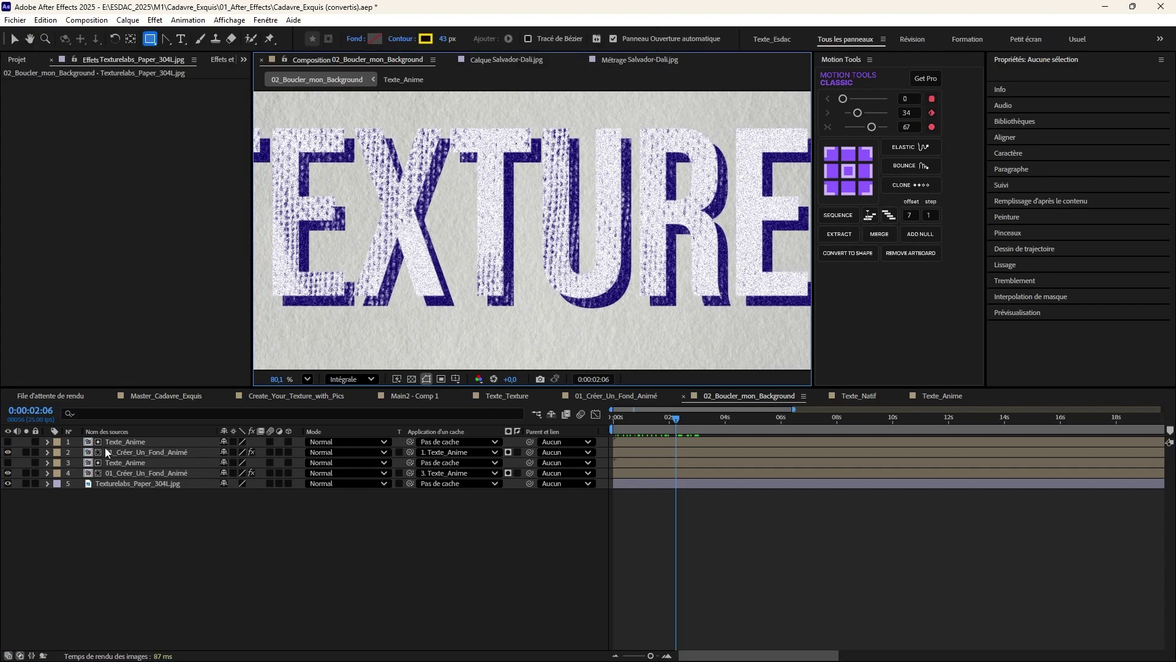
{"action": "left_click", "coordinate": [127, 441]}
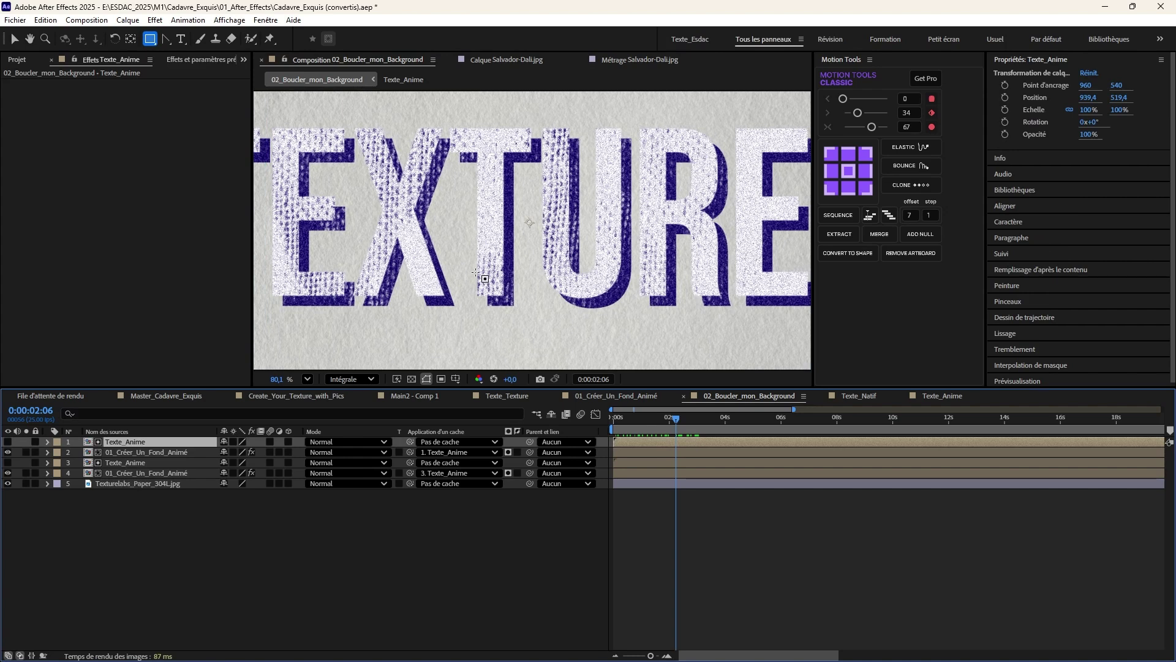
{"action": "scroll", "coordinate": [517, 264], "scroll_direction": "up", "scroll_amount": 2}
{"action": "scroll", "coordinate": [374, 301], "scroll_direction": "up", "scroll_amount": 3}
{"action": "scroll", "coordinate": [374, 303], "scroll_direction": "down", "scroll_amount": 2}
{"action": "left_click_drag", "start_coordinate": [352, 315], "coordinate": [484, 294]}
{"action": "scroll", "coordinate": [490, 270], "scroll_direction": "up", "scroll_amount": 3}
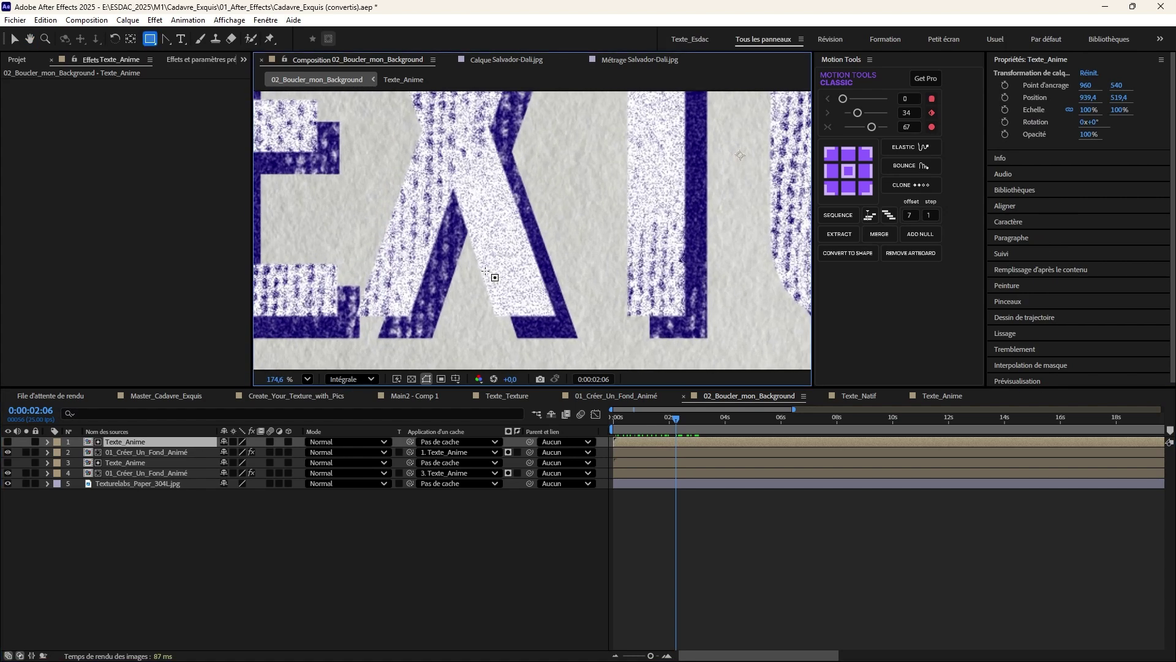
{"action": "scroll", "coordinate": [545, 258], "scroll_direction": "down", "scroll_amount": 7}
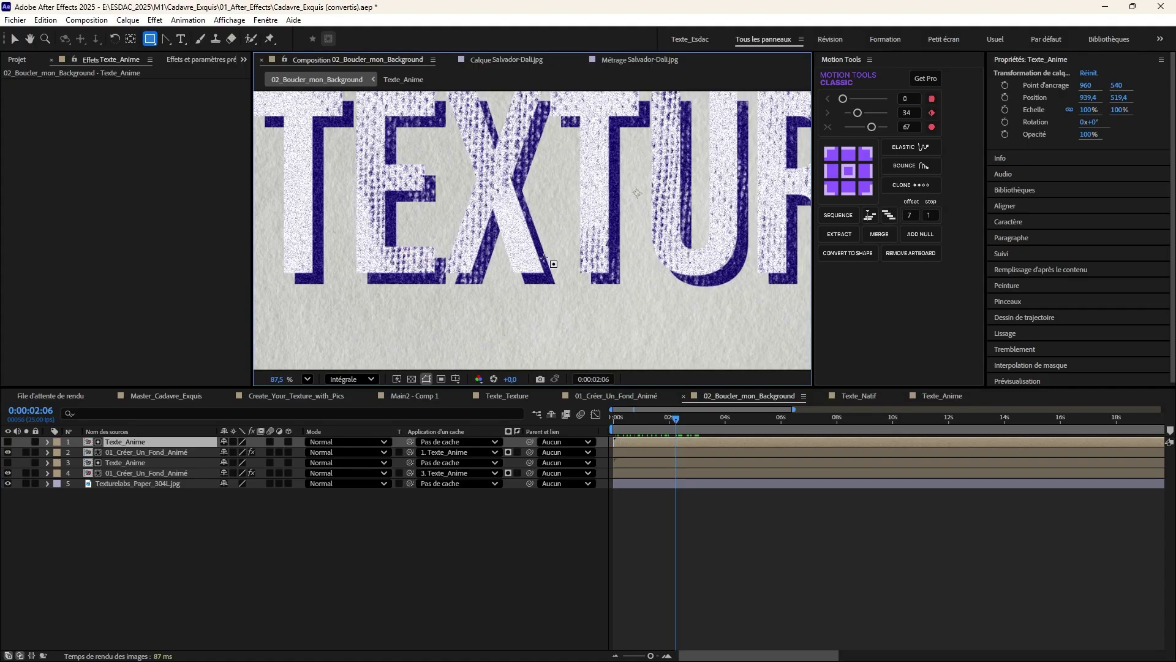
{"action": "left_click_drag", "start_coordinate": [597, 239], "coordinate": [573, 256]}
{"action": "scroll", "coordinate": [572, 255], "scroll_direction": "down", "scroll_amount": 2}
{"action": "scroll", "coordinate": [573, 256], "scroll_direction": "up", "scroll_amount": 1}
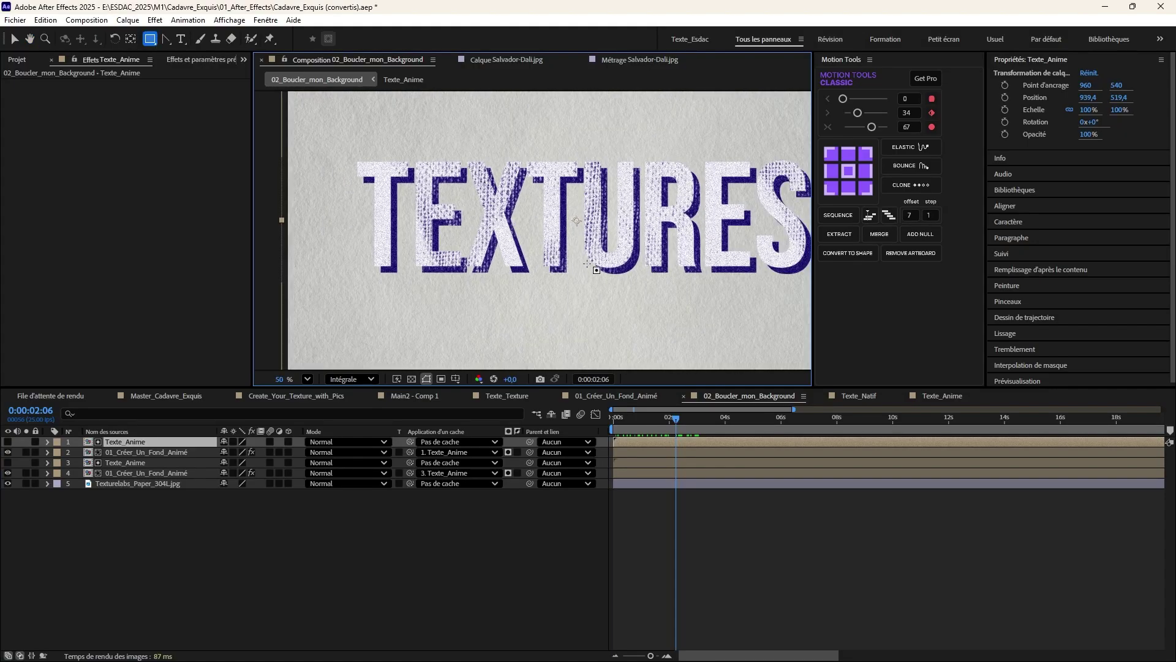
{"action": "scroll", "coordinate": [572, 256], "scroll_direction": "down", "scroll_amount": 1}
{"action": "left_click", "coordinate": [167, 604]}
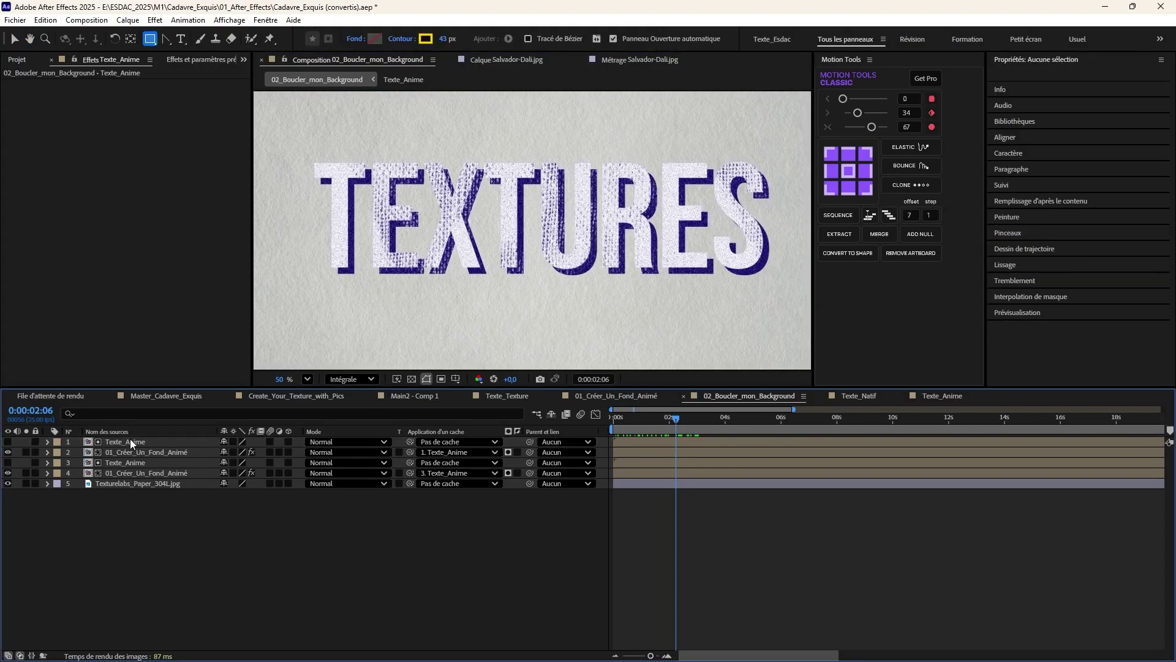
- Delete the Texturelabs_Paper_304L.jpg layer from the 02_Boucler_mon_Background composition
{"action": "left_click", "coordinate": [130, 439]}
{"action": "left_click", "coordinate": [127, 483]}
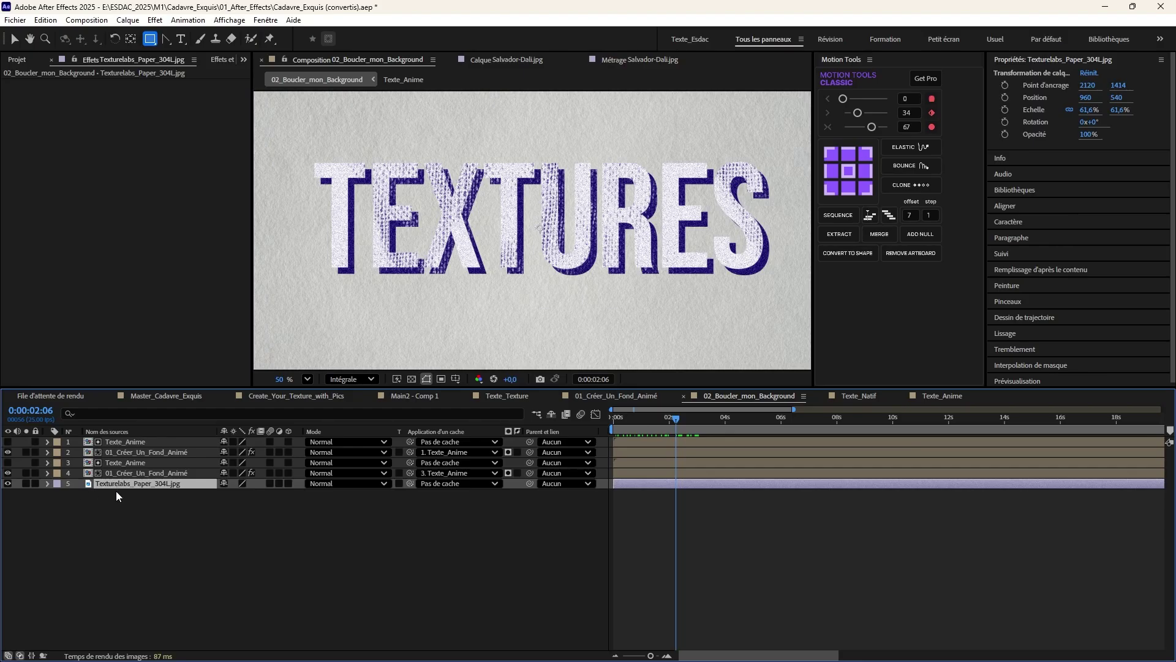
{"action": "key", "text": "Delete"}
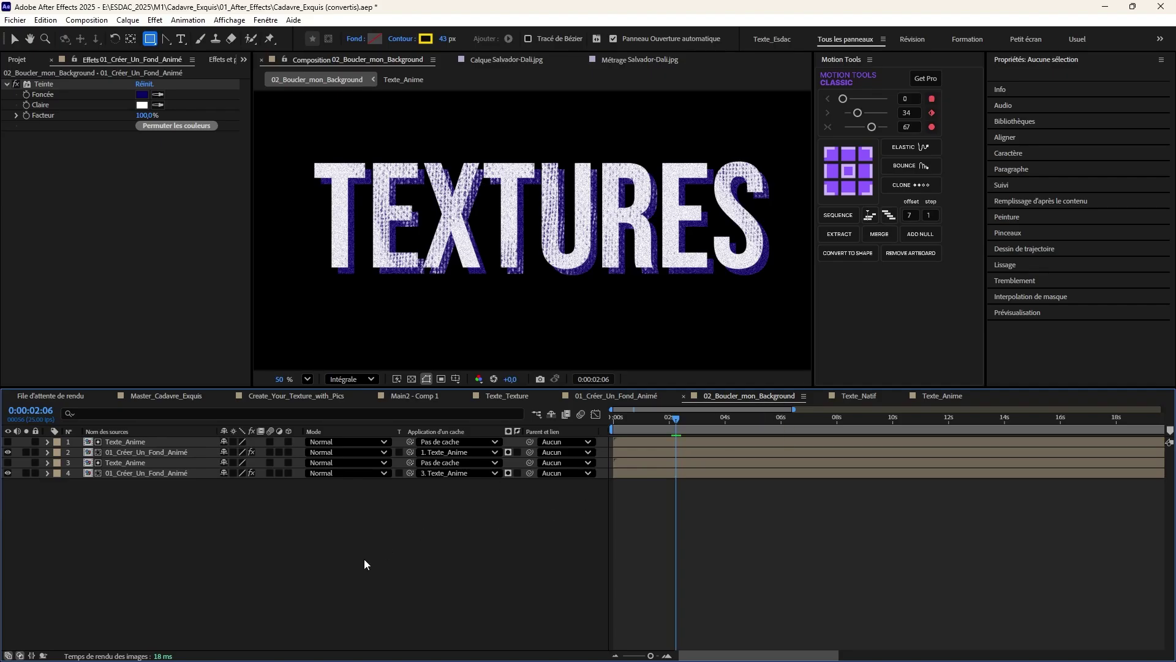
- Rename the current composition to 02_Boucler_ma_Texture_pour_Texte in its composition settings
{"action": "key", "text": "ctrl+k"}
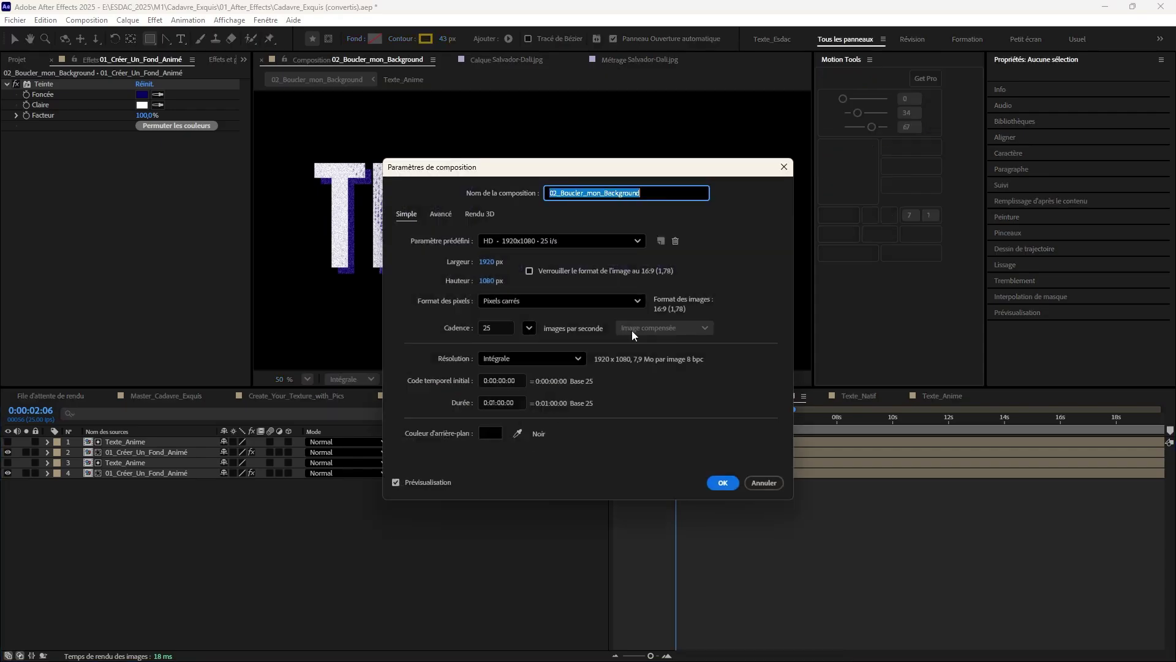
{"action": "left_click_drag", "start_coordinate": [644, 193], "coordinate": [593, 194]}
{"action": "type", "text": "a"}
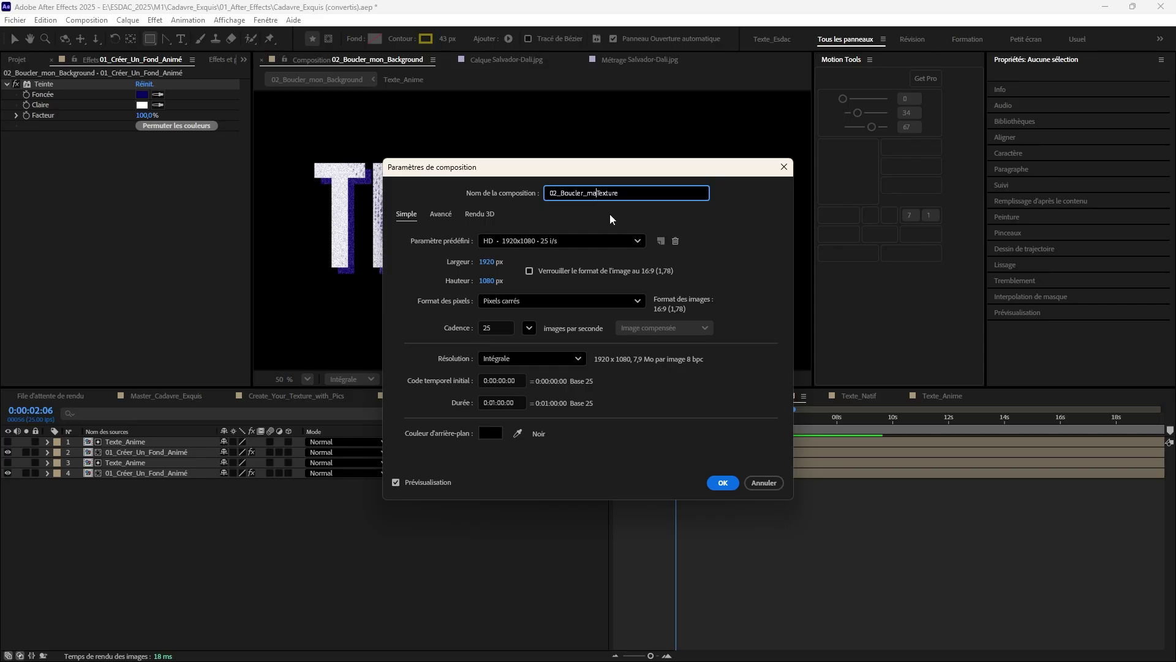
{"action": "type", "text": "_"}
{"action": "type", "text": "exte"}
{"action": "key", "text": "Return"}
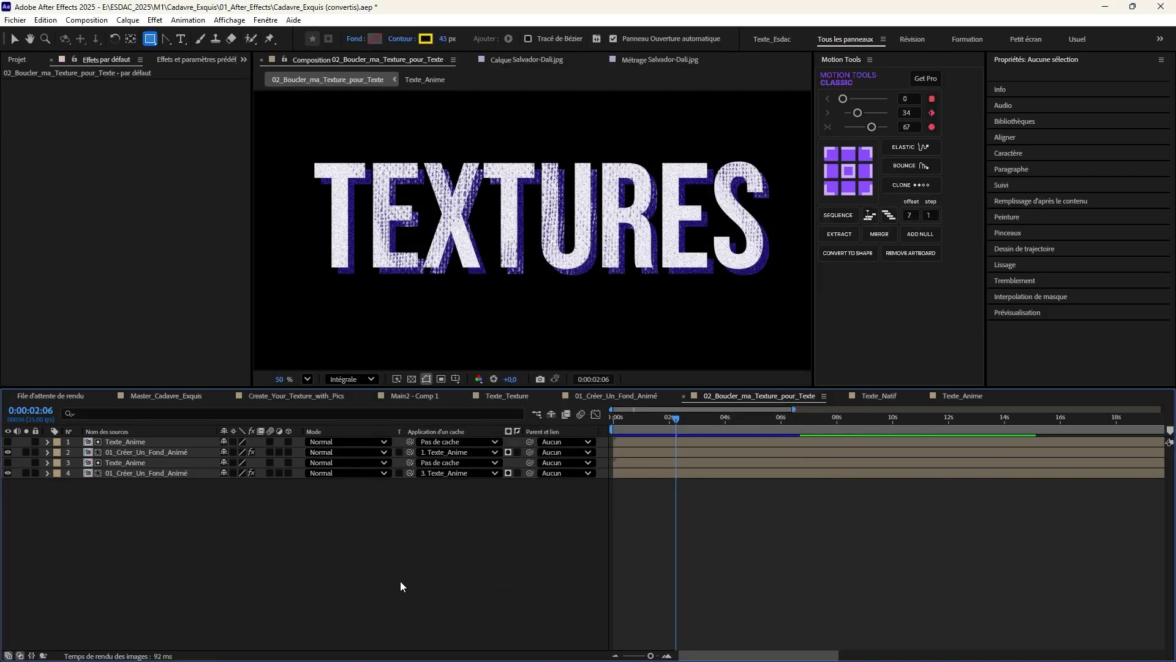
{"action": "right_click", "coordinate": [341, 554]}
{"action": "mouse_move", "coordinate": [380, 387]}
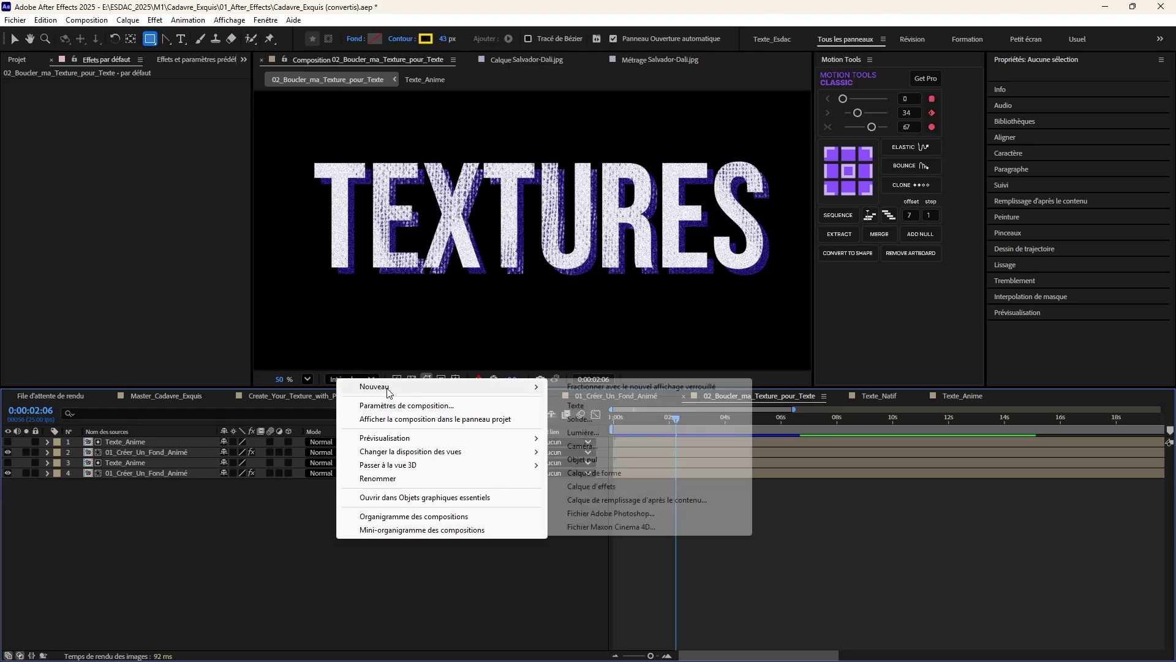
{"action": "left_click", "coordinate": [258, 547]}
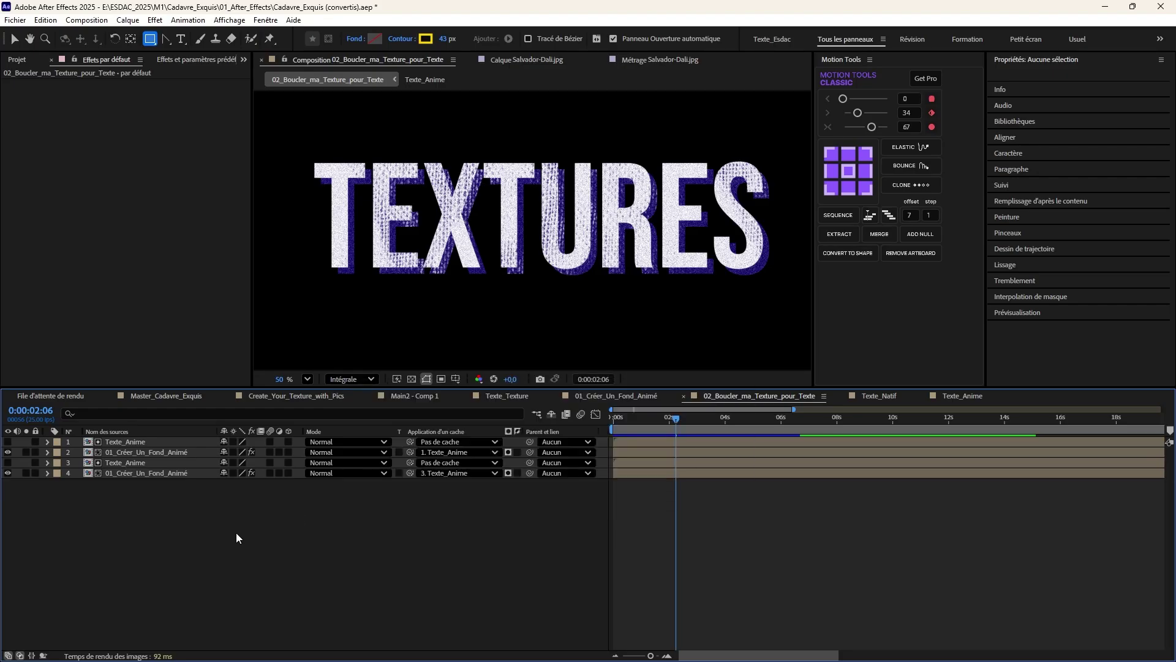
- Create a new composition named Texte_Et_Background with the HD 1920x1080, 25 fps preset
{"action": "left_click", "coordinate": [86, 20]}
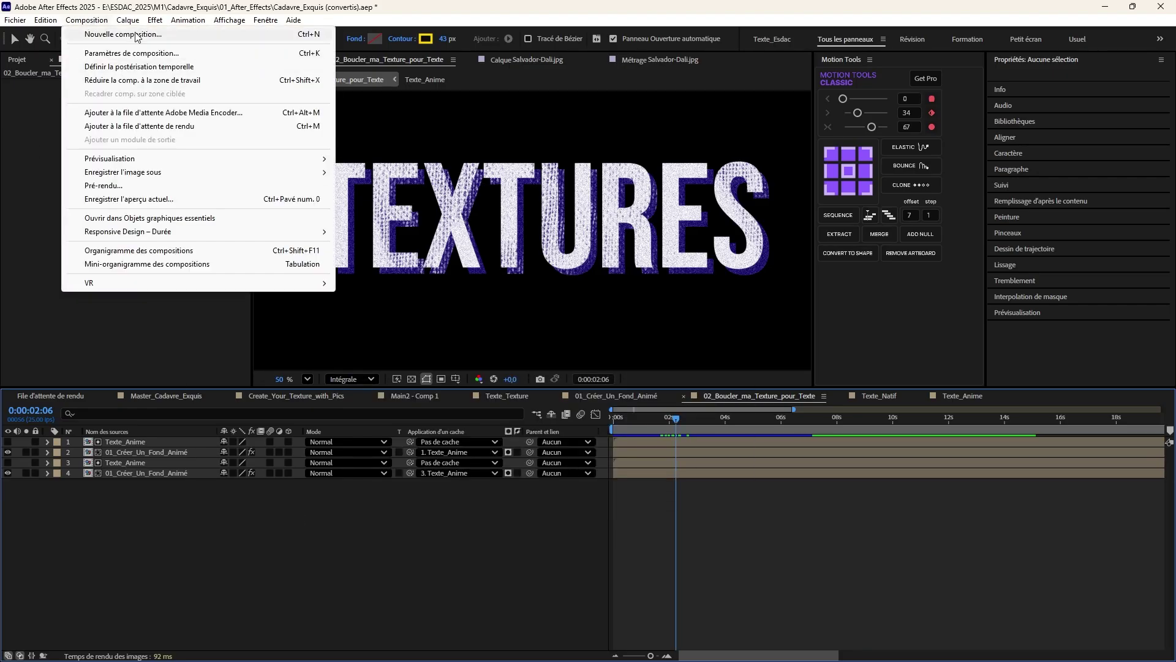
{"action": "left_click", "coordinate": [383, 360]}
{"action": "key", "text": "ctrl+n"}
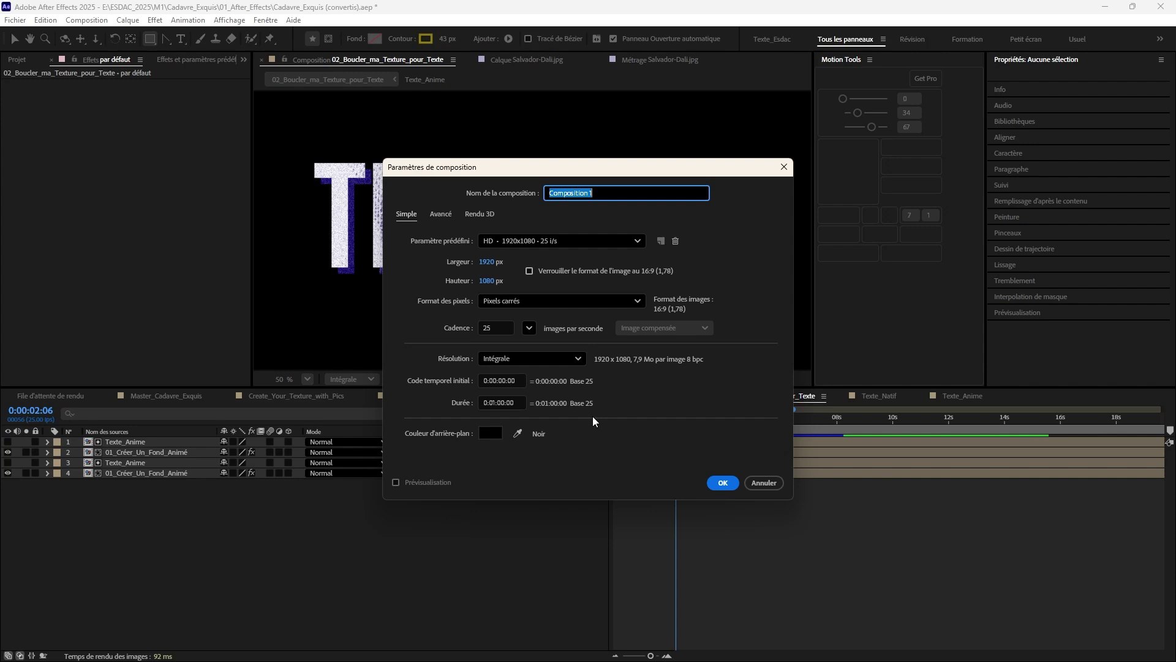
{"action": "type", "text": "Texte_Et_Background"}
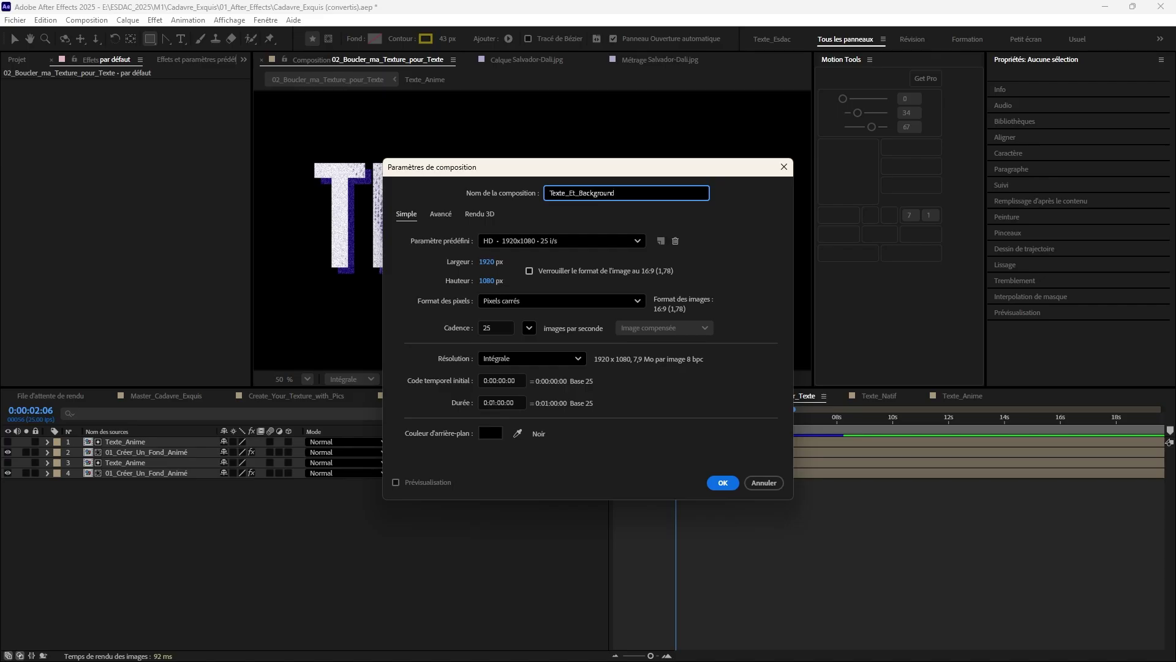
{"action": "key", "text": "Return"}
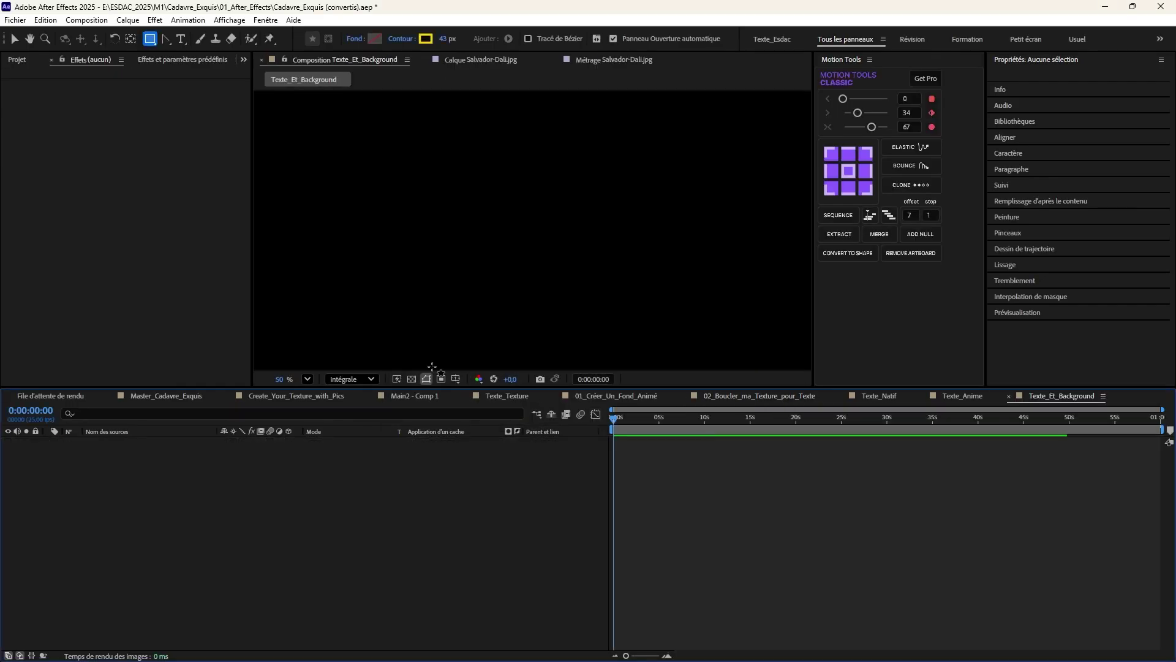
- Return to the 02_Boucler_ma_Texture_pour_Texte composition and reveal it among the project items
{"action": "left_click", "coordinate": [966, 396]}
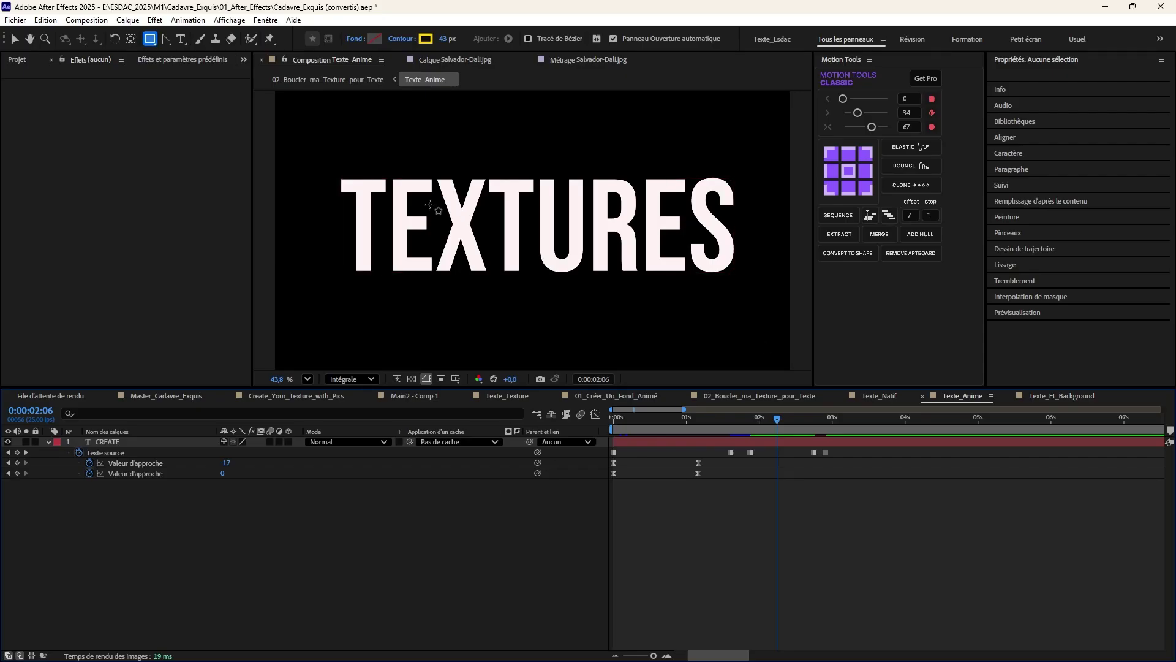
{"action": "left_click", "coordinate": [331, 80]}
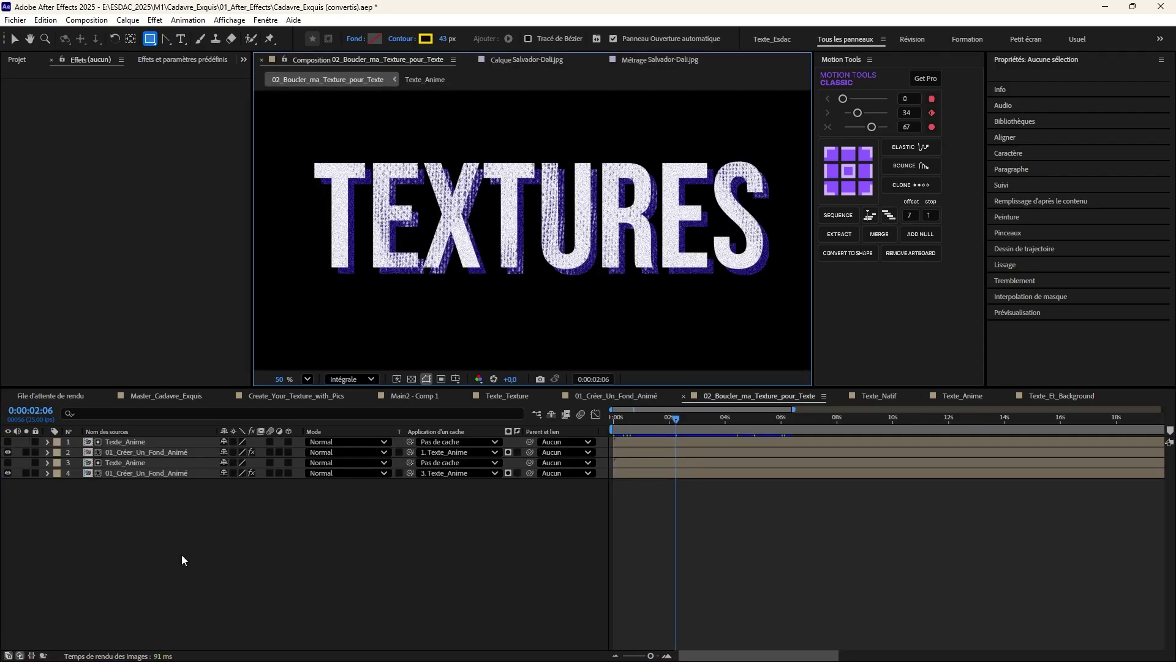
{"action": "right_click", "coordinate": [182, 559]}
{"action": "left_click", "coordinate": [123, 530]}
{"action": "right_click", "coordinate": [207, 538]}
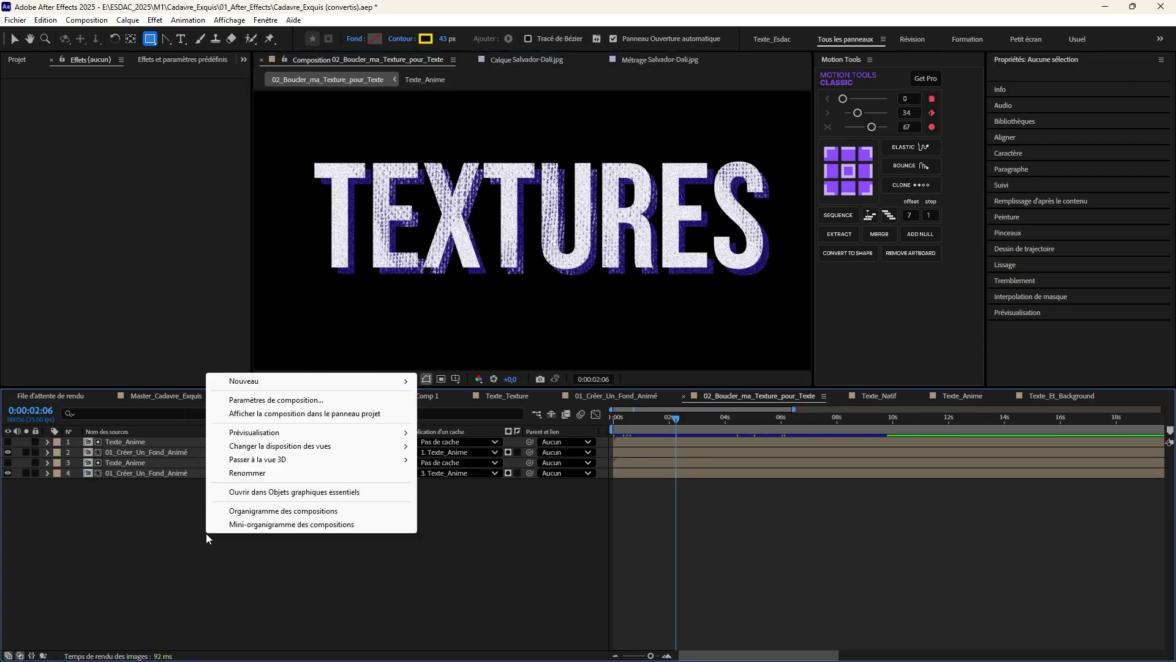
{"action": "left_click", "coordinate": [256, 414]}
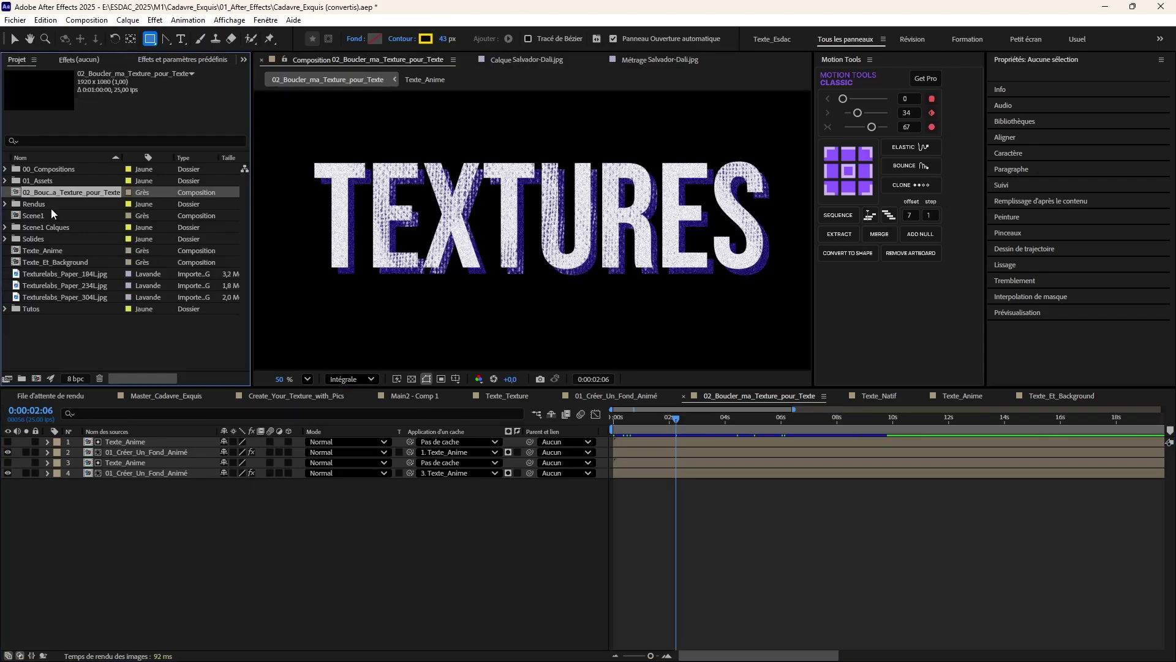
- Nest 02_Boucler_ma_Texture_pour_Texte in Texte_Et_Background, preview its word changes and return to the first frame
{"action": "left_click", "coordinate": [1069, 396]}
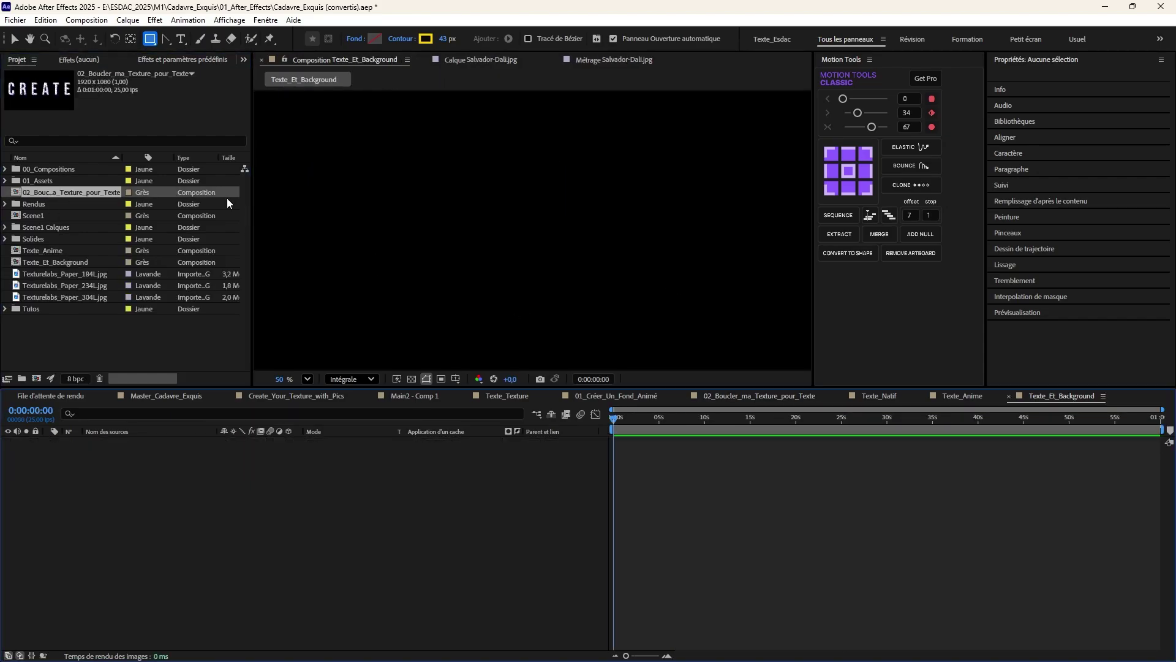
{"action": "left_click_drag", "start_coordinate": [79, 192], "coordinate": [251, 542]}
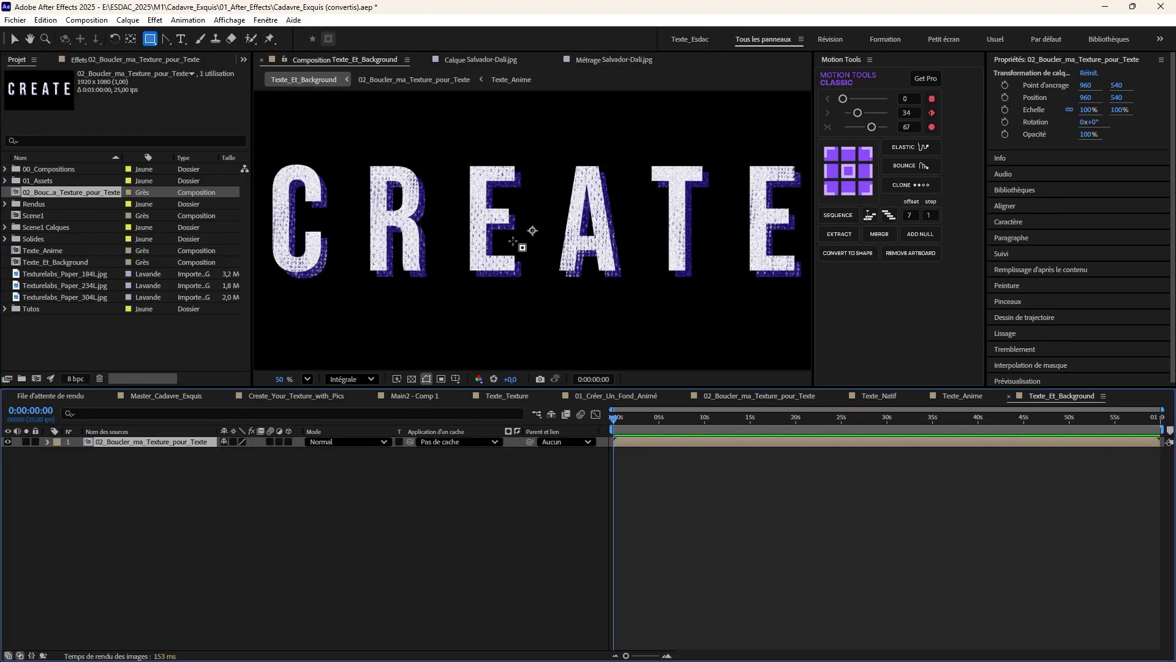
{"action": "left_click_drag", "start_coordinate": [616, 417], "coordinate": [641, 418]}
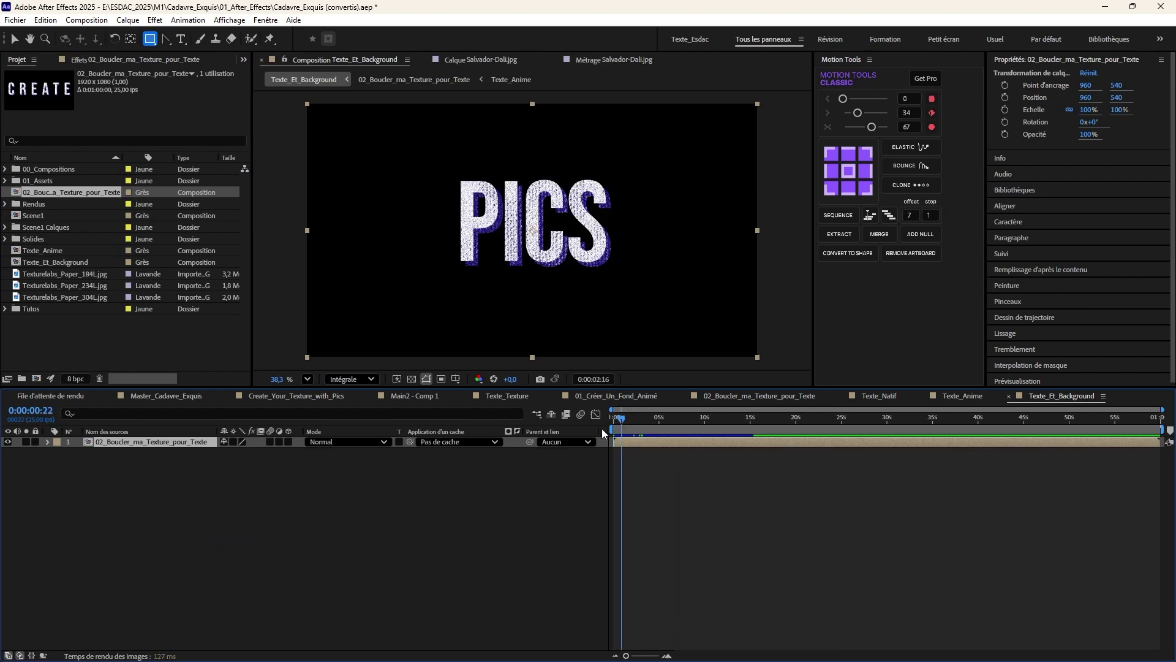
{"action": "key", "text": "Home"}
{"action": "left_click", "coordinate": [429, 517]}
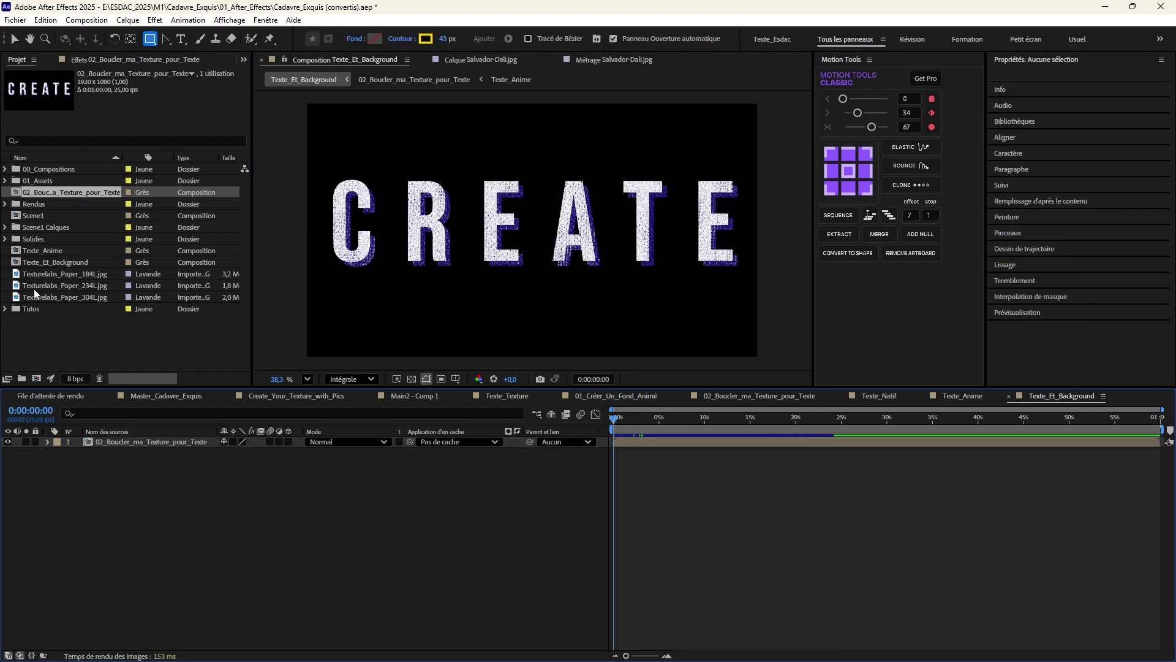
- Place Texturelabs_Paper_304L.jpg beneath the nested text composition and scale the paper layer to 47.1%
{"action": "left_click_drag", "start_coordinate": [50, 295], "coordinate": [116, 515]}
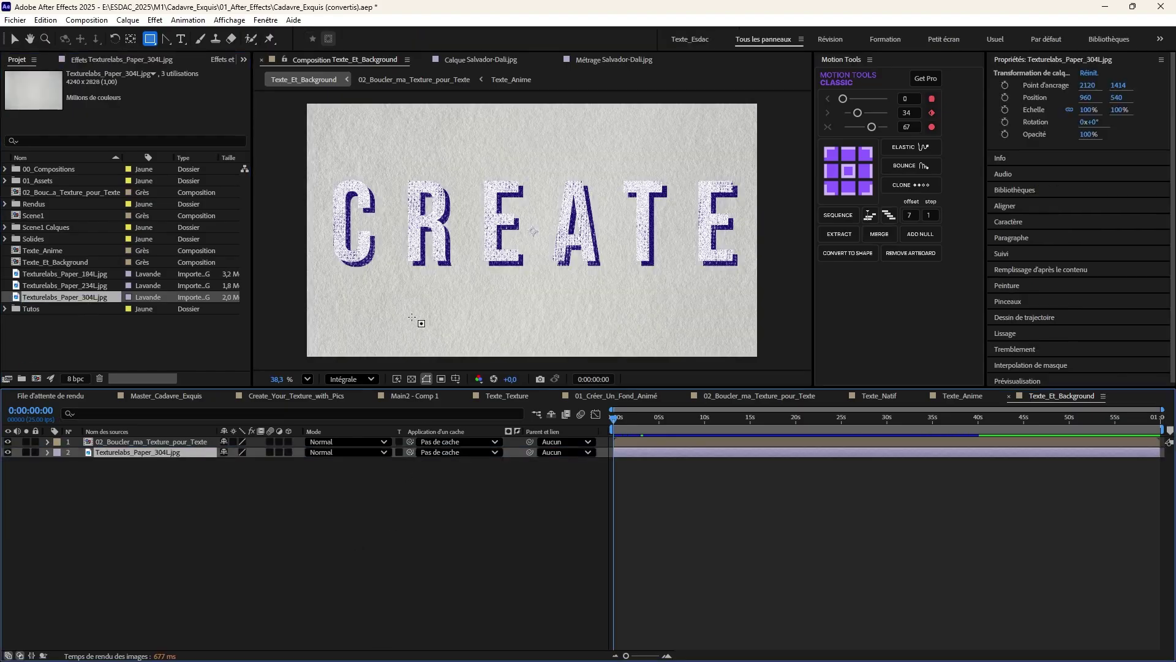
{"action": "scroll", "coordinate": [412, 315], "scroll_direction": "down", "scroll_amount": 2}
{"action": "key", "text": "v"}
{"action": "scroll", "coordinate": [422, 249], "scroll_direction": "down", "scroll_amount": 1}
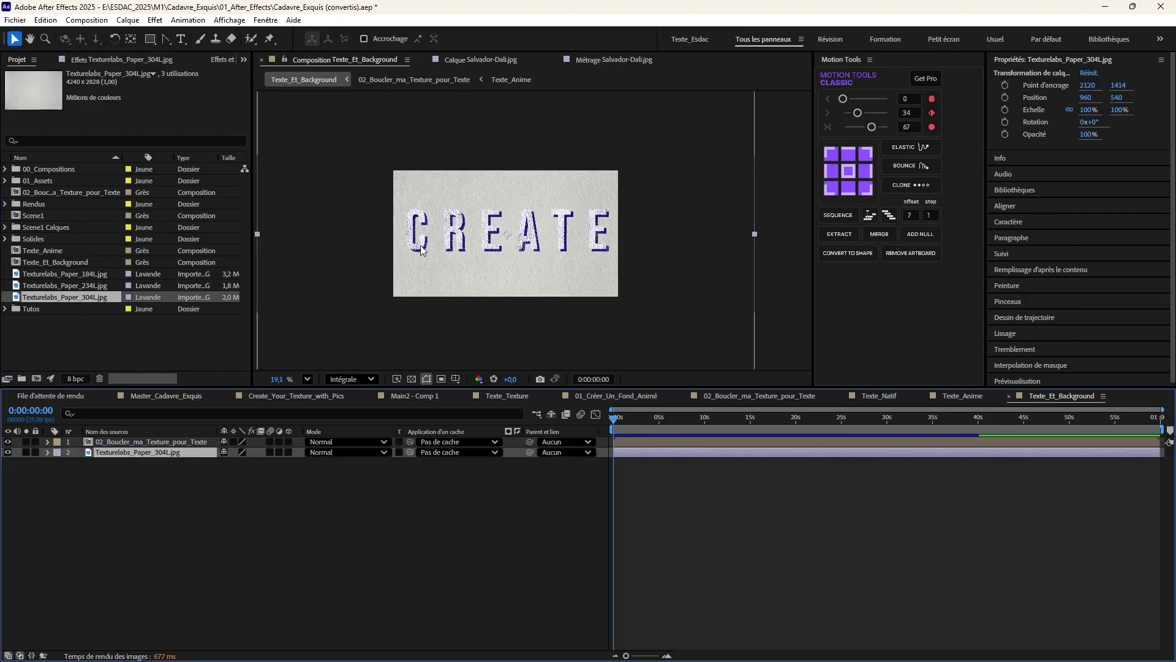
{"action": "left_click_drag", "start_coordinate": [275, 237], "coordinate": [391, 230]}
{"action": "scroll", "coordinate": [407, 253], "scroll_direction": "up", "scroll_amount": 3}
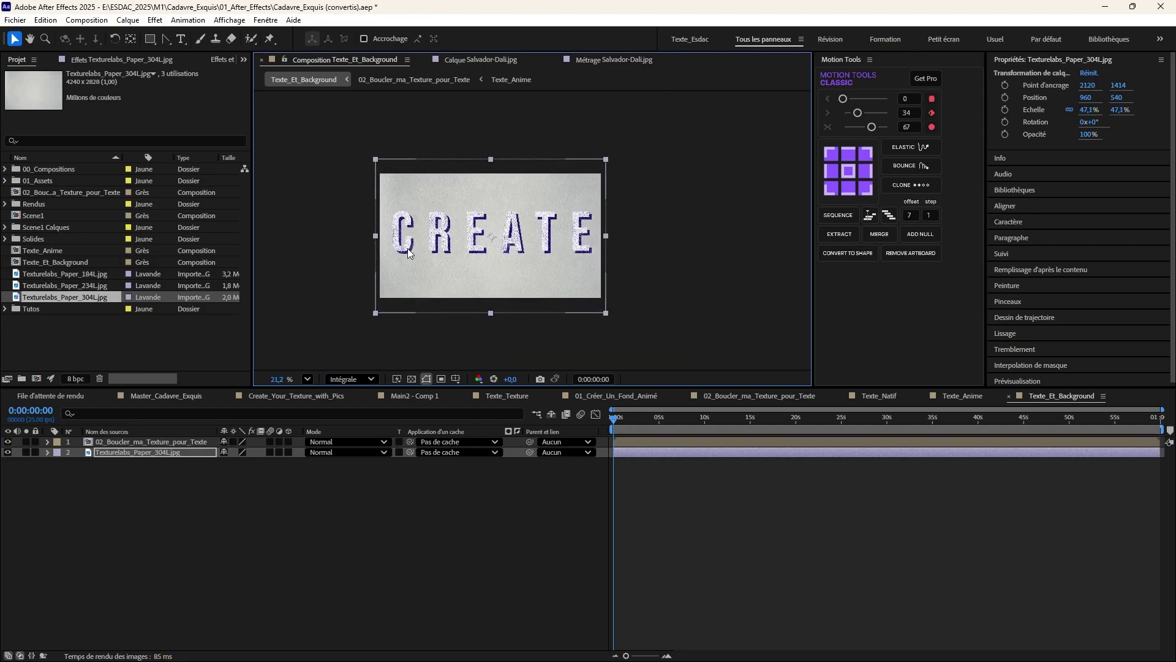
{"action": "scroll", "coordinate": [520, 260], "scroll_direction": "up", "scroll_amount": 4}
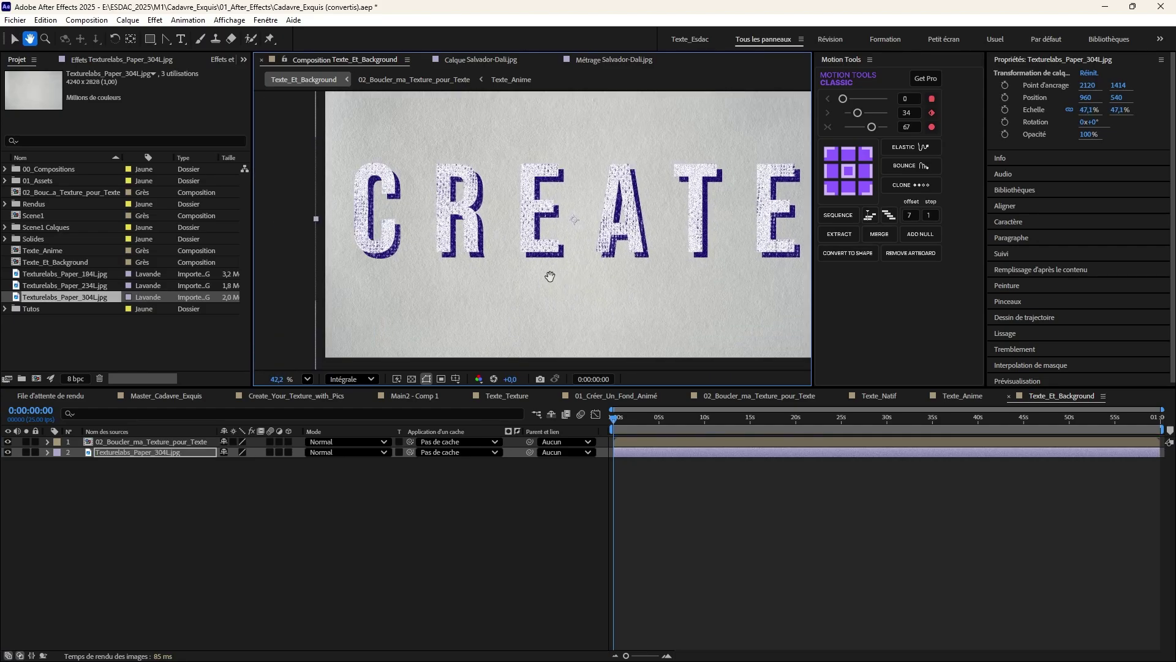
- Find the Contours bruts effect by searching for "contou" and apply it to the 02_Boucler_ma_Texture_pour_Texte layer
{"action": "scroll", "coordinate": [519, 261], "scroll_direction": "down", "scroll_amount": 4}
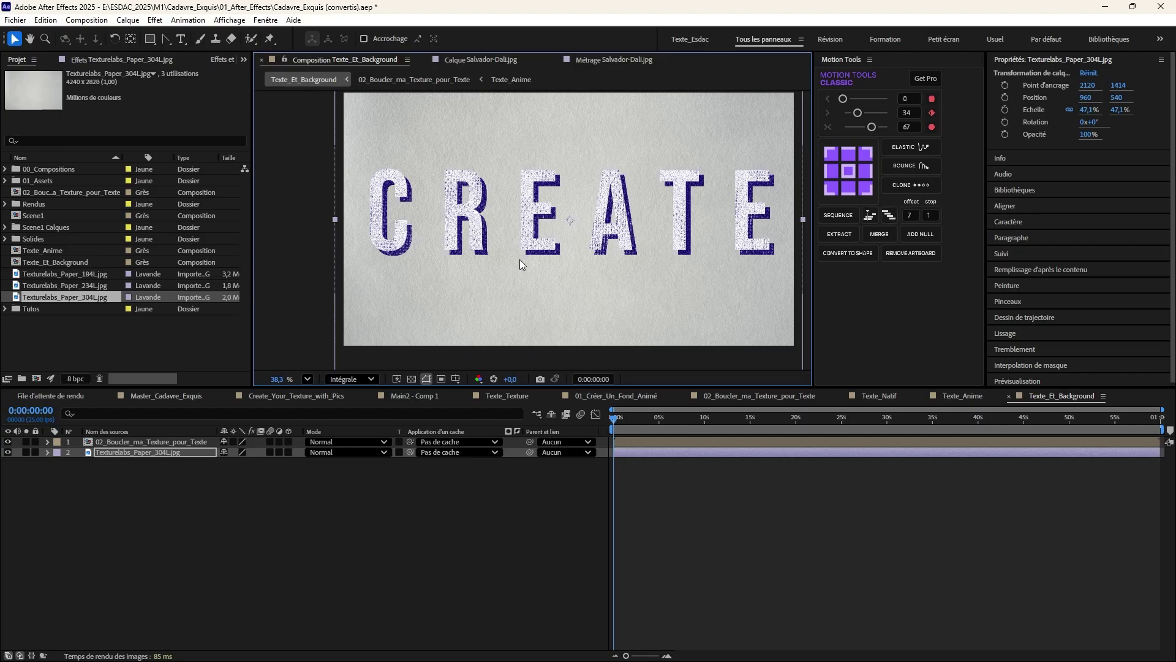
{"action": "left_click", "coordinate": [153, 498]}
{"action": "left_click", "coordinate": [152, 451]}
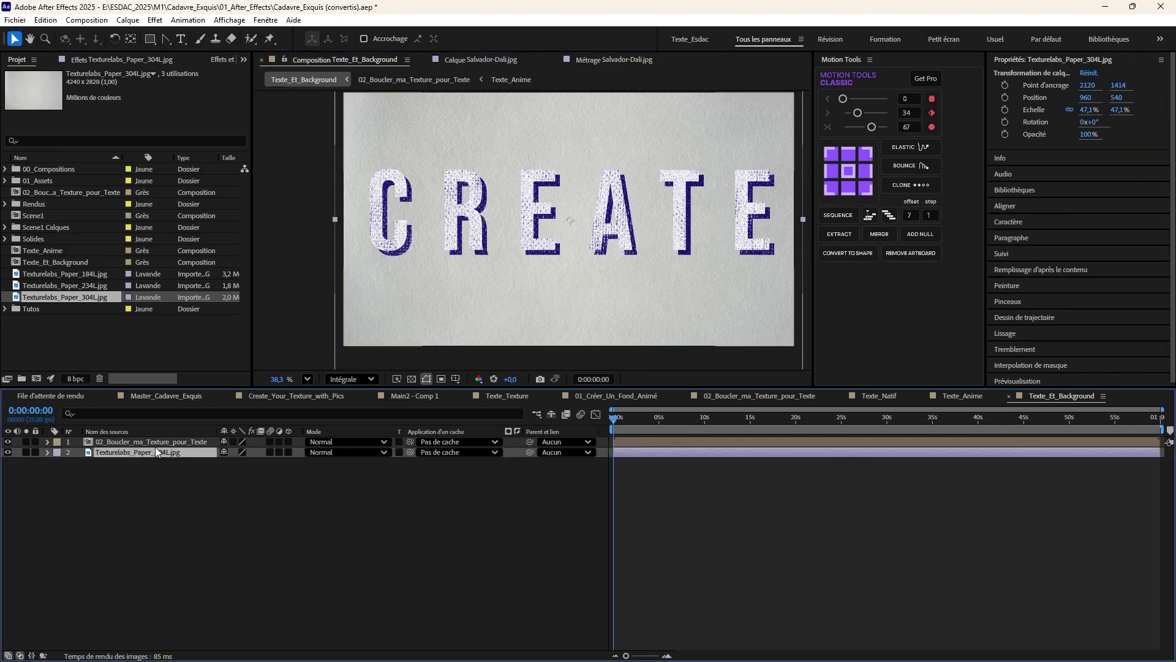
{"action": "left_click", "coordinate": [147, 443]}
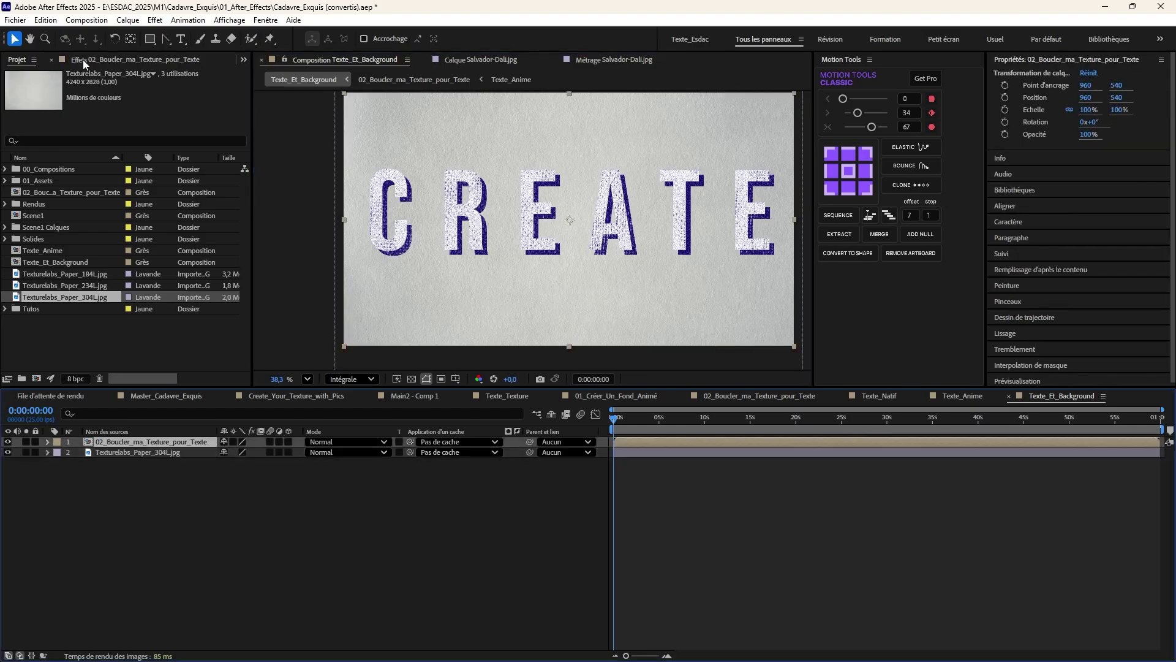
{"action": "left_click_drag", "start_coordinate": [287, 171], "coordinate": [259, 172]}
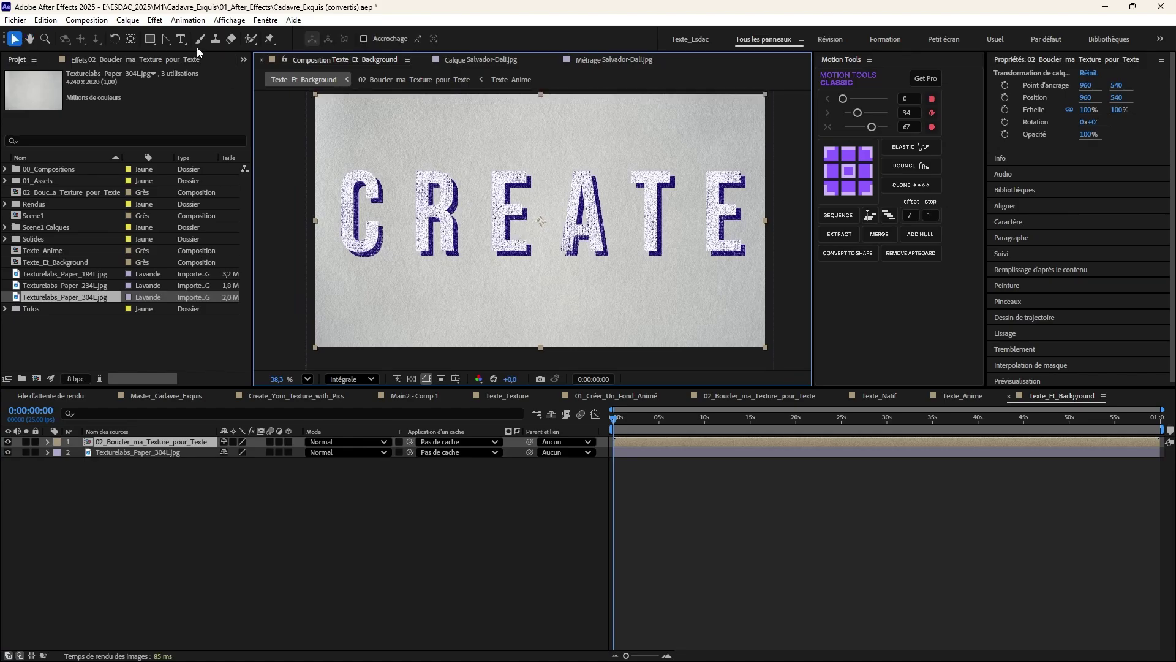
{"action": "left_click", "coordinate": [134, 60]}
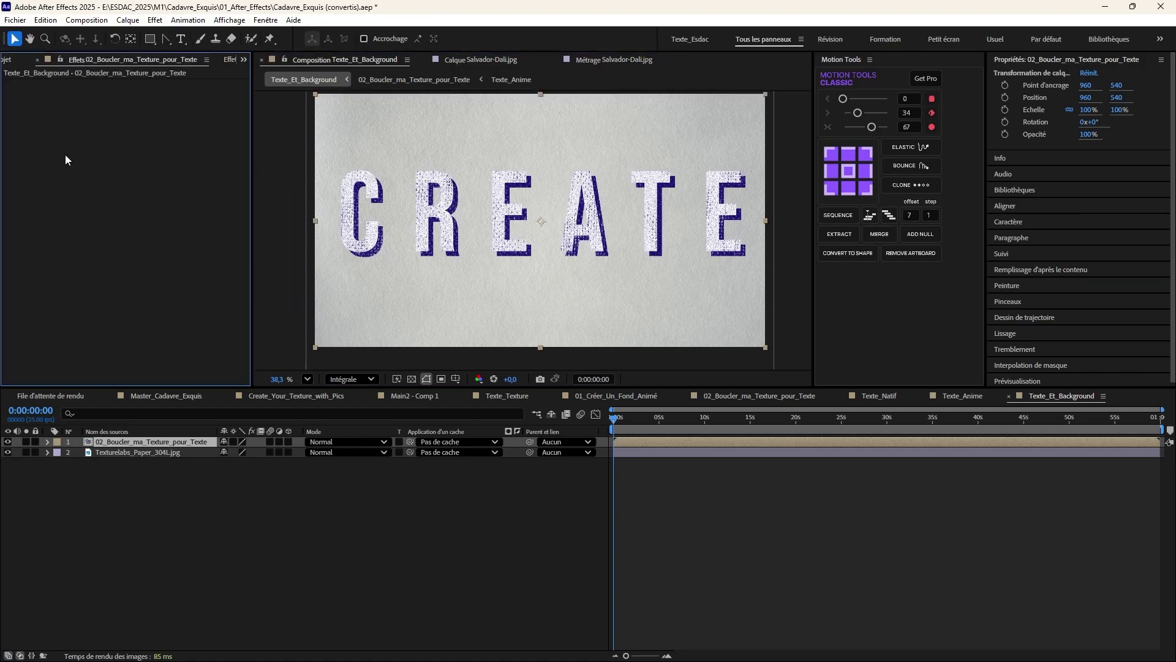
{"action": "left_click", "coordinate": [232, 59]}
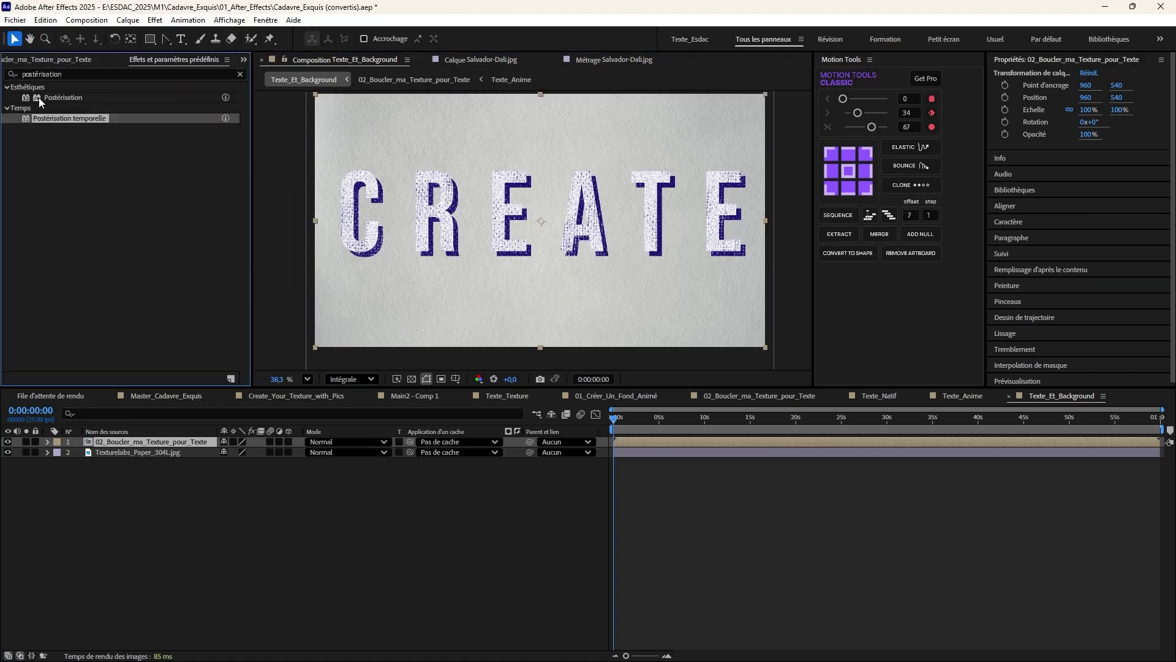
{"action": "left_click", "coordinate": [239, 73]}
{"action": "left_click", "coordinate": [84, 72]}
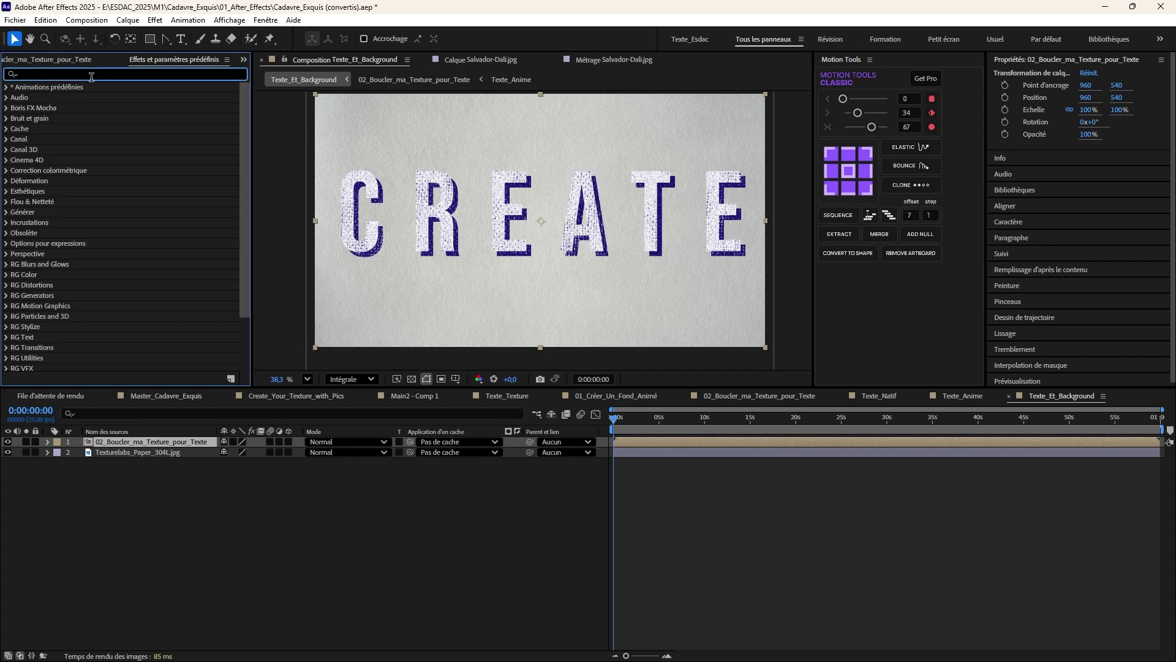
{"action": "type", "text": "contou"}
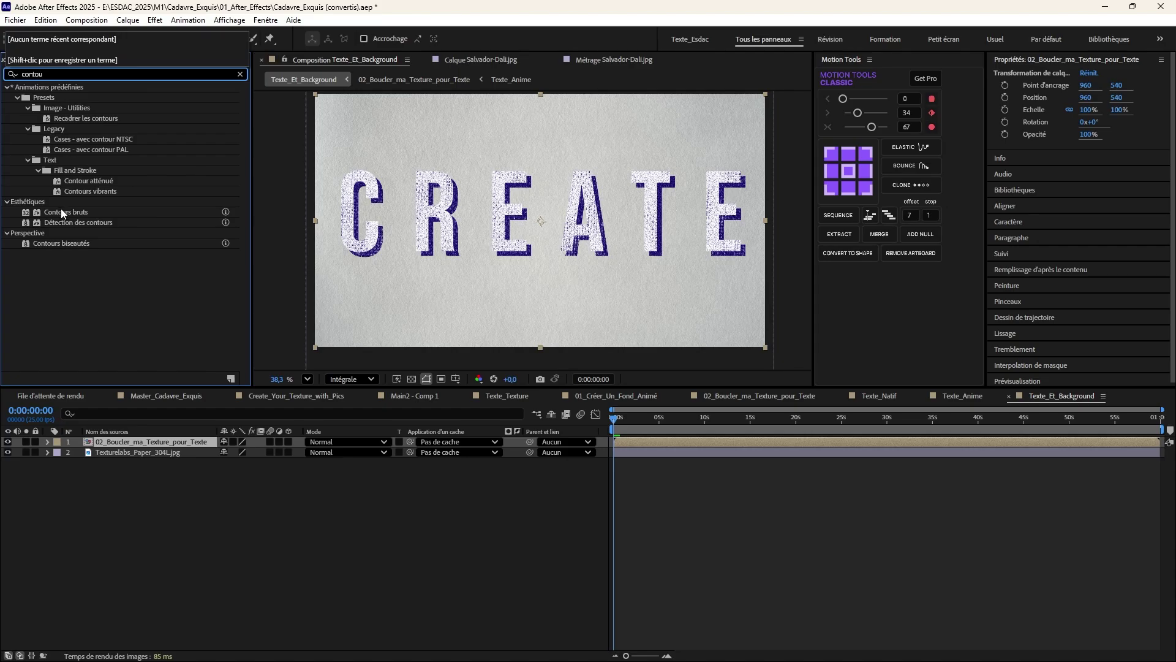
{"action": "left_click_drag", "start_coordinate": [61, 212], "coordinate": [133, 445]}
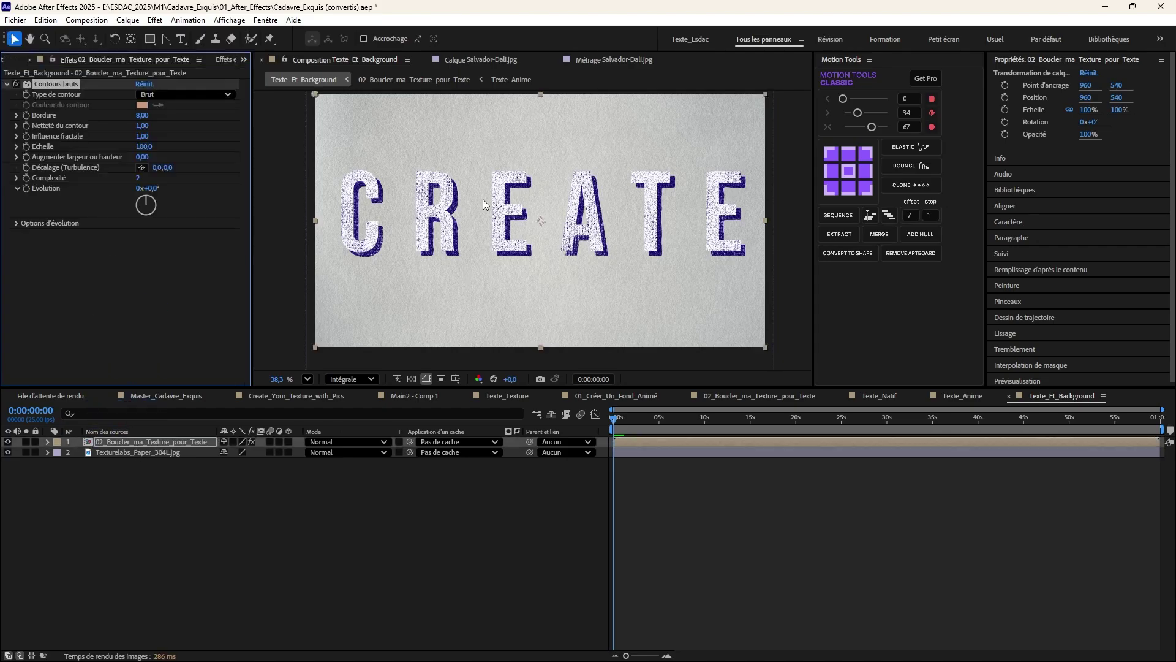
- Examine the letter edges up close with the Contours bruts effect disabled and enabled
{"action": "scroll", "coordinate": [483, 200], "scroll_direction": "up", "scroll_amount": 2}
{"action": "scroll", "coordinate": [483, 199], "scroll_direction": "up", "scroll_amount": 1}
{"action": "scroll", "coordinate": [438, 222], "scroll_direction": "up", "scroll_amount": 5}
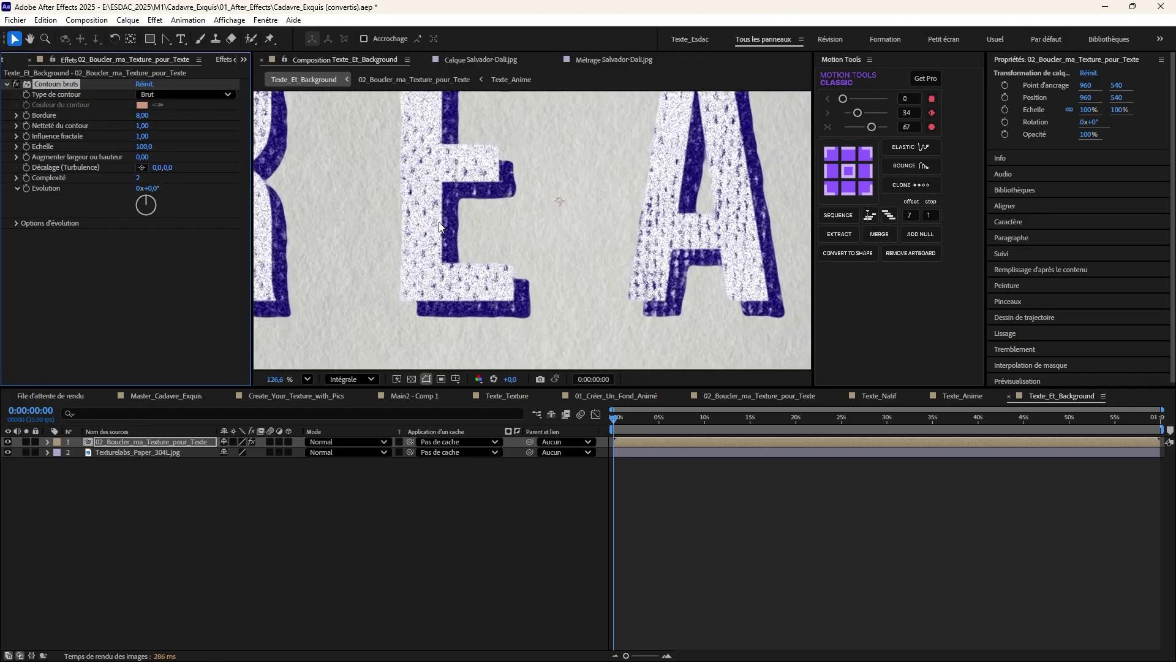
{"action": "left_click", "coordinate": [15, 84]}
{"action": "left_click", "coordinate": [15, 85]}
{"action": "left_click", "coordinate": [15, 84]}
{"action": "left_click", "coordinate": [16, 85]}
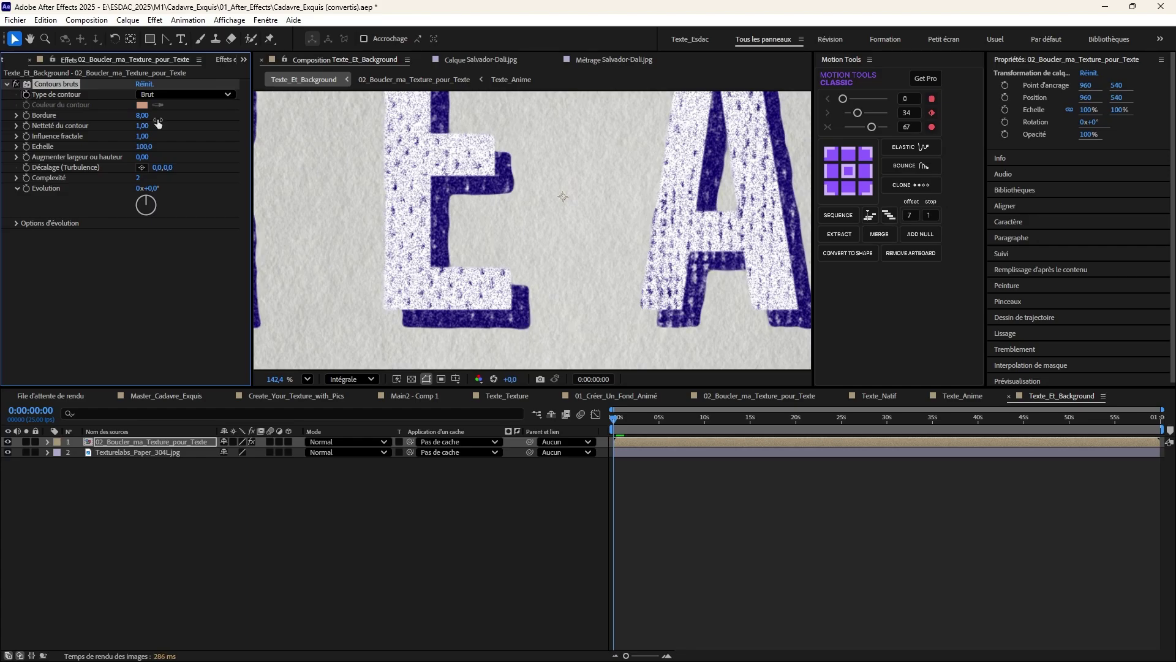
- Set the Contours bruts effect's Bordure to 4,40 and its Echelle to 13,0
{"action": "scroll", "coordinate": [382, 177], "scroll_direction": "down", "scroll_amount": 2}
{"action": "left_click_drag", "start_coordinate": [363, 185], "coordinate": [536, 224]}
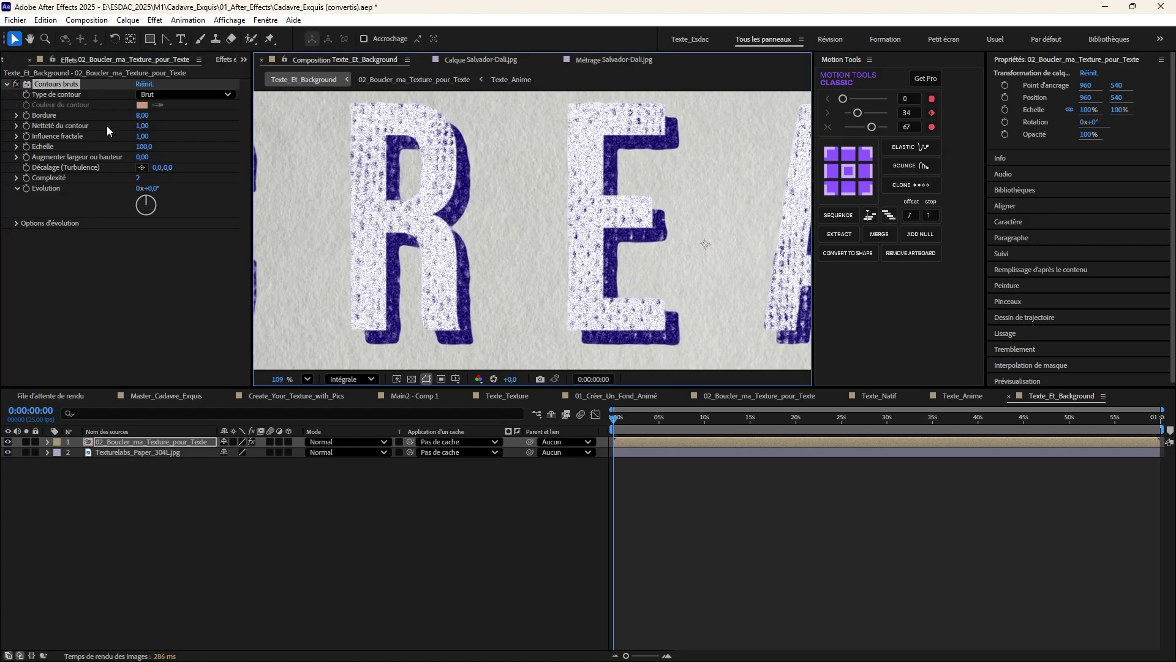
{"action": "left_click_drag", "start_coordinate": [142, 116], "coordinate": [111, 162]}
{"action": "left_click", "coordinate": [144, 147]}
{"action": "type", "text": "12"}
{"action": "key", "text": "Return"}
{"action": "scroll", "coordinate": [445, 174], "scroll_direction": "up", "scroll_amount": 5}
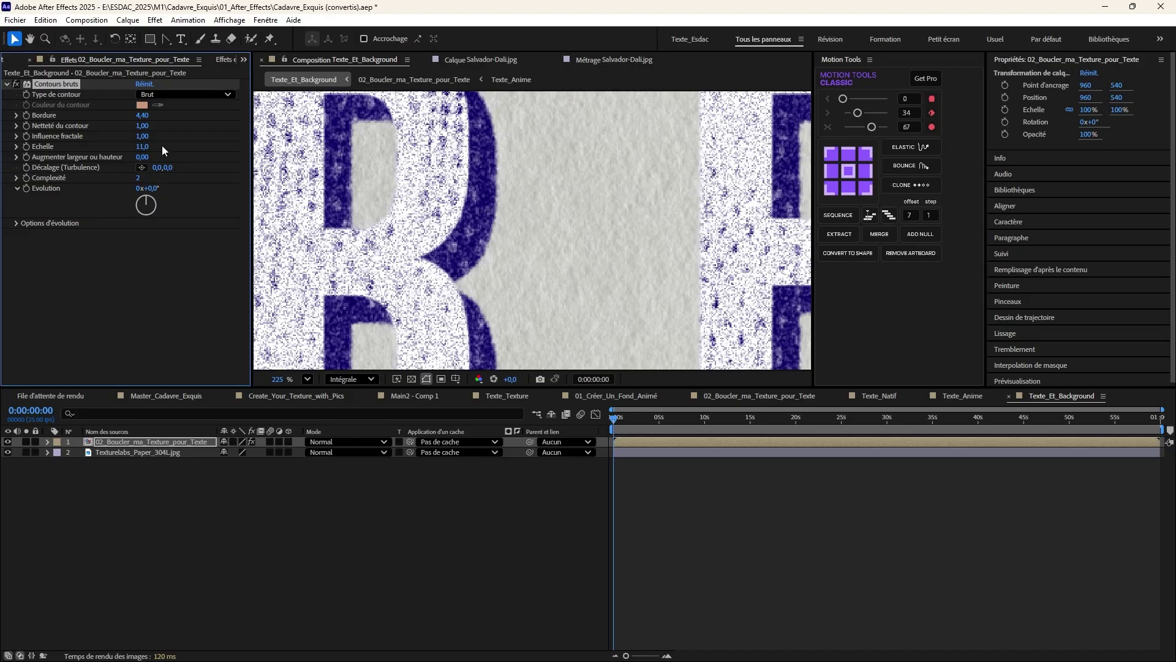
{"action": "left_click_drag", "start_coordinate": [142, 148], "coordinate": [113, 156]}
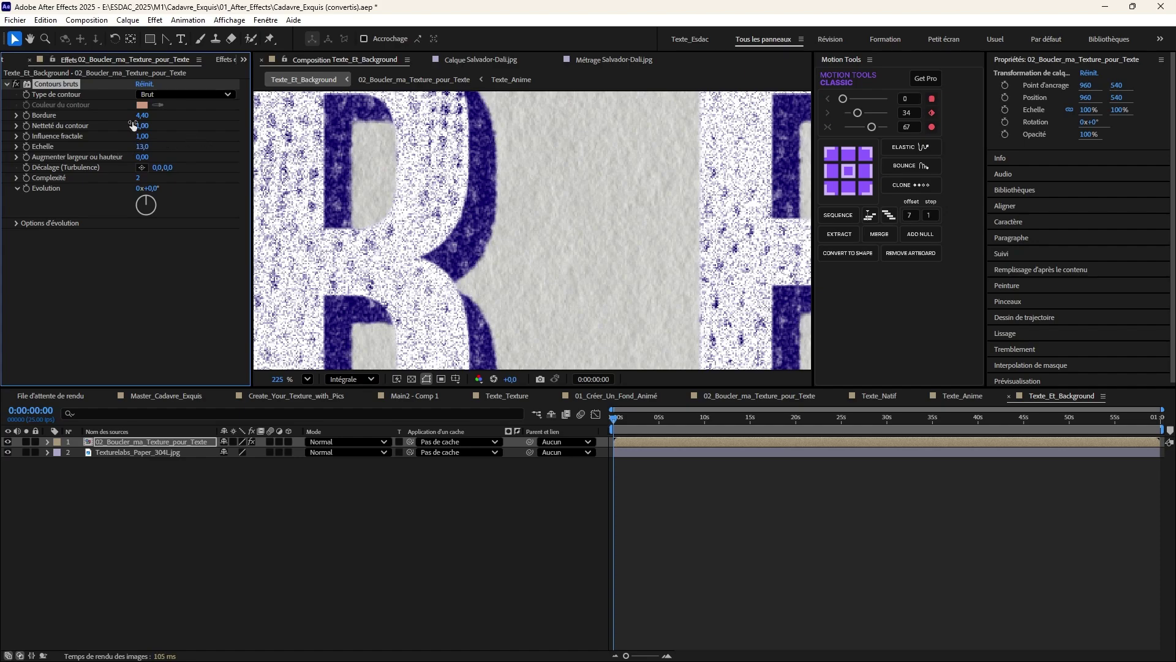
- Compare the text edges with and without Contours bruts using the finer border and scale values
{"action": "left_click", "coordinate": [16, 85]}
{"action": "left_click", "coordinate": [16, 85]}
{"action": "left_click", "coordinate": [16, 84]}
{"action": "left_click", "coordinate": [16, 85]}
{"action": "scroll", "coordinate": [552, 190], "scroll_direction": "down", "scroll_amount": 2}
{"action": "scroll", "coordinate": [534, 189], "scroll_direction": "up", "scroll_amount": 3}
{"action": "scroll", "coordinate": [502, 256], "scroll_direction": "down", "scroll_amount": 5}
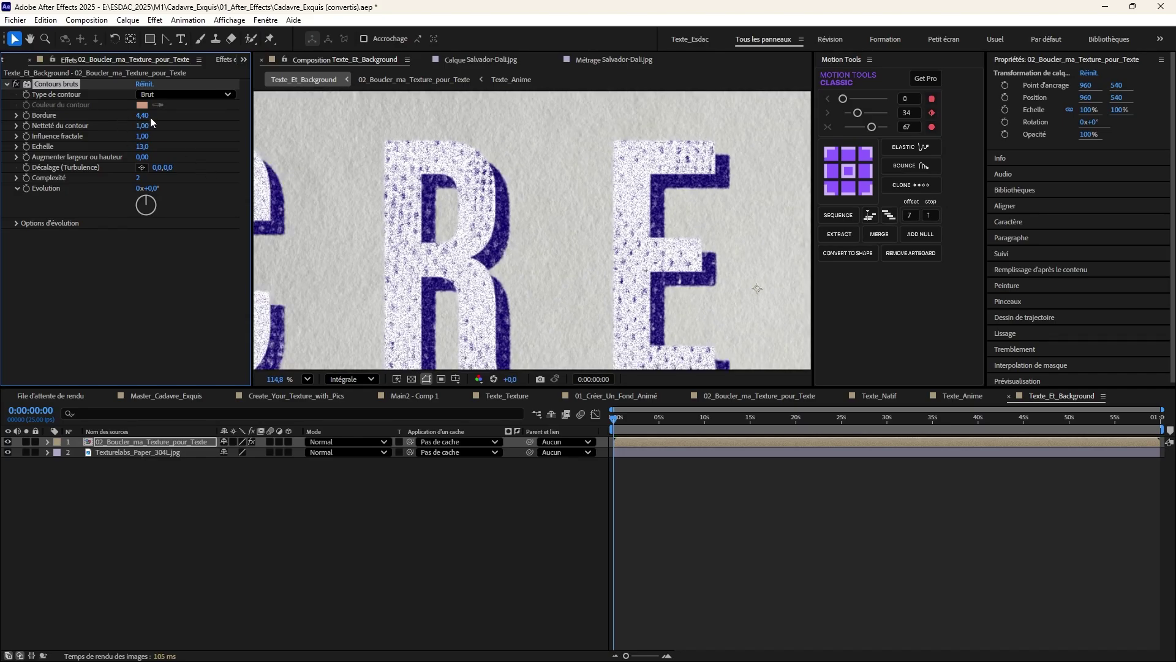
- Set the Contours bruts effect's Netteté du contour to 2,65 and its Influence fractale to 0,70
{"action": "left_click_drag", "start_coordinate": [139, 132], "coordinate": [207, 131]}
{"action": "scroll", "coordinate": [440, 211], "scroll_direction": "up", "scroll_amount": 1}
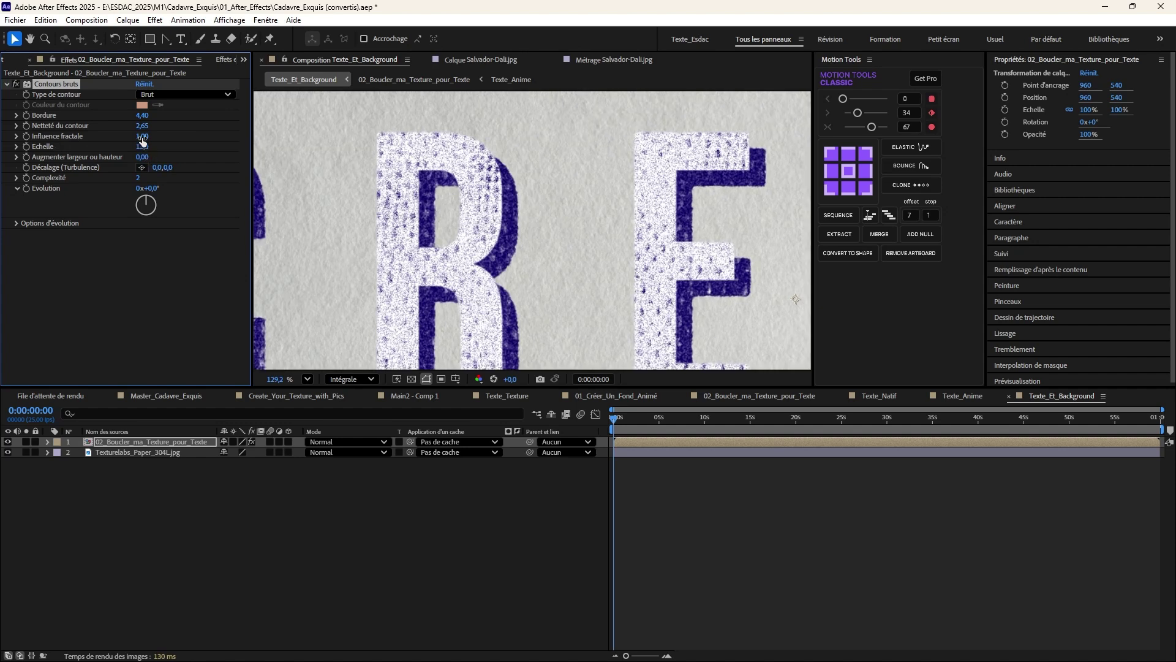
{"action": "left_click_drag", "start_coordinate": [168, 137], "coordinate": [139, 140]}
{"action": "scroll", "coordinate": [511, 262], "scroll_direction": "down", "scroll_amount": 1}
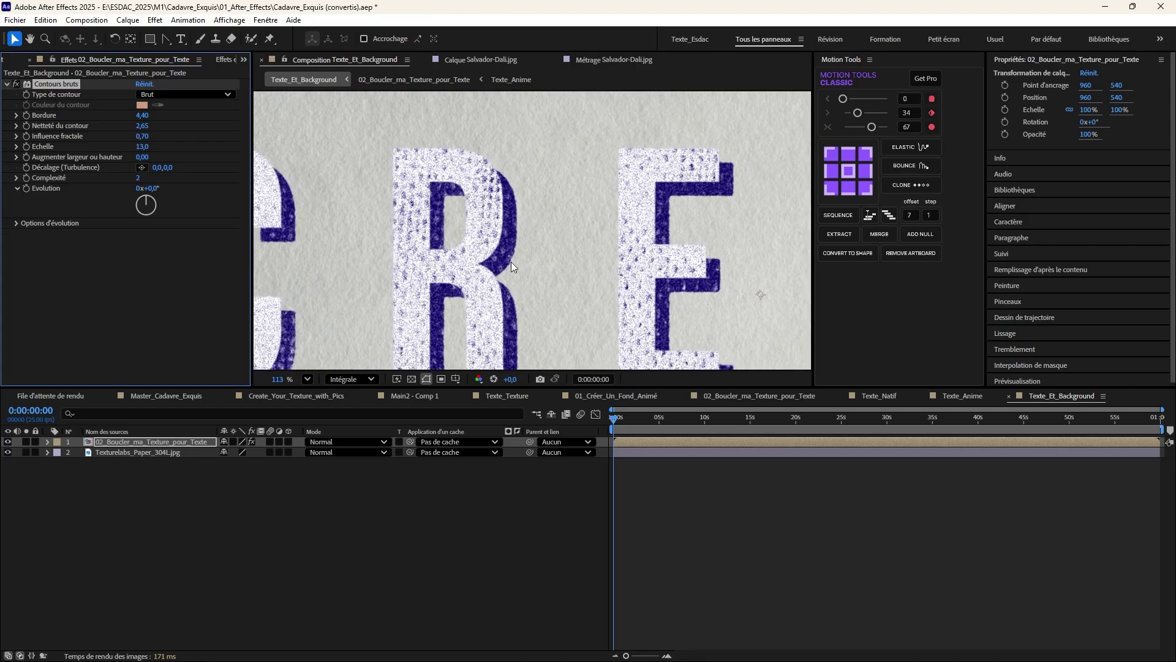
- Vary the Contours bruts Evolution to test how the edges move, leaving it at 1x+0,0°
{"action": "scroll", "coordinate": [496, 232], "scroll_direction": "down", "scroll_amount": 1}
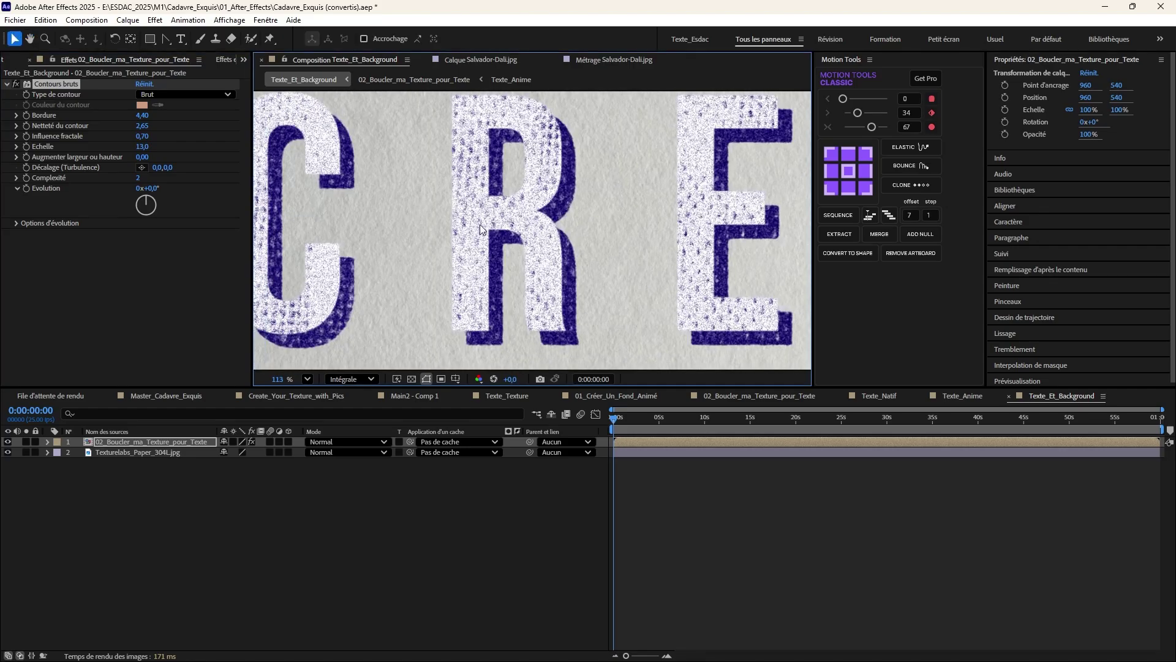
{"action": "scroll", "coordinate": [433, 253], "scroll_direction": "up", "scroll_amount": 1}
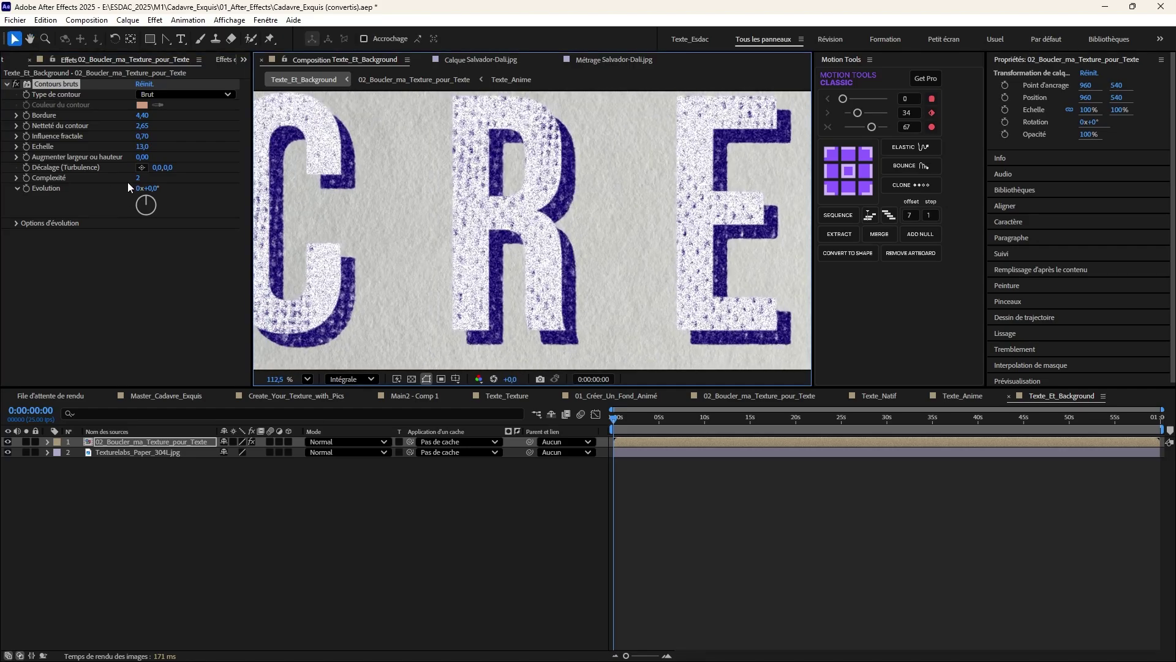
{"action": "left_click_drag", "start_coordinate": [147, 202], "coordinate": [150, 179]}
{"action": "scroll", "coordinate": [586, 162], "scroll_direction": "up", "scroll_amount": 2}
{"action": "scroll", "coordinate": [586, 158], "scroll_direction": "up", "scroll_amount": 2}
{"action": "scroll", "coordinate": [623, 193], "scroll_direction": "down", "scroll_amount": 3}
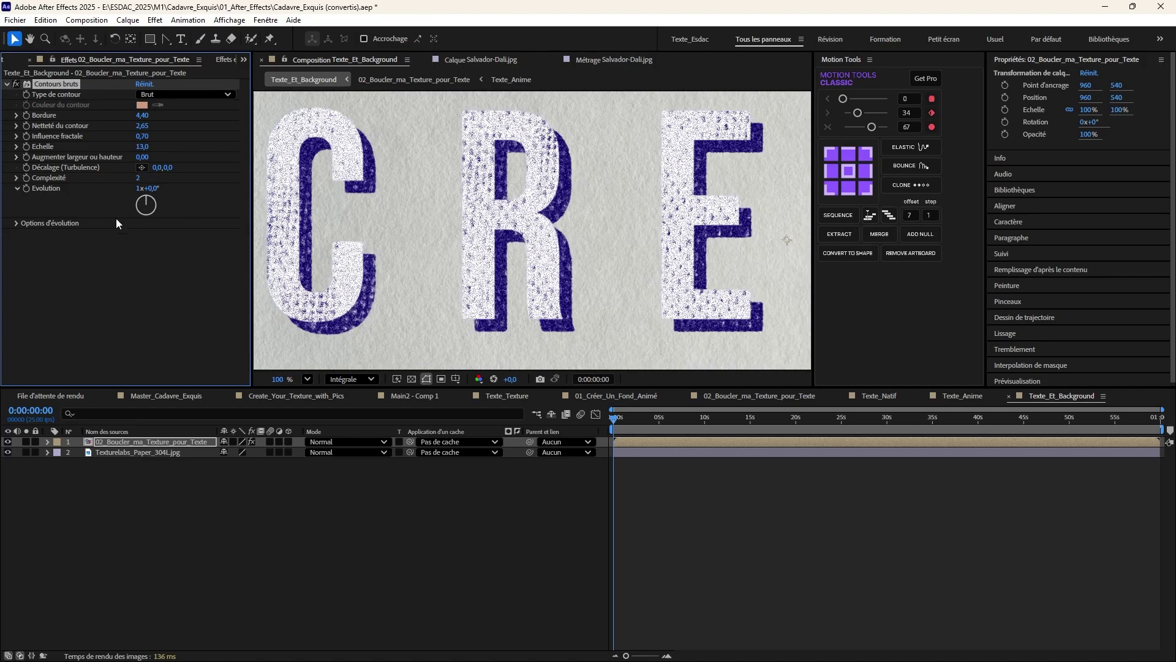
- Collapse Contours bruts, search the effects for "disper" and apply Dispersion to the nested text layer
{"action": "left_click", "coordinate": [7, 84]}
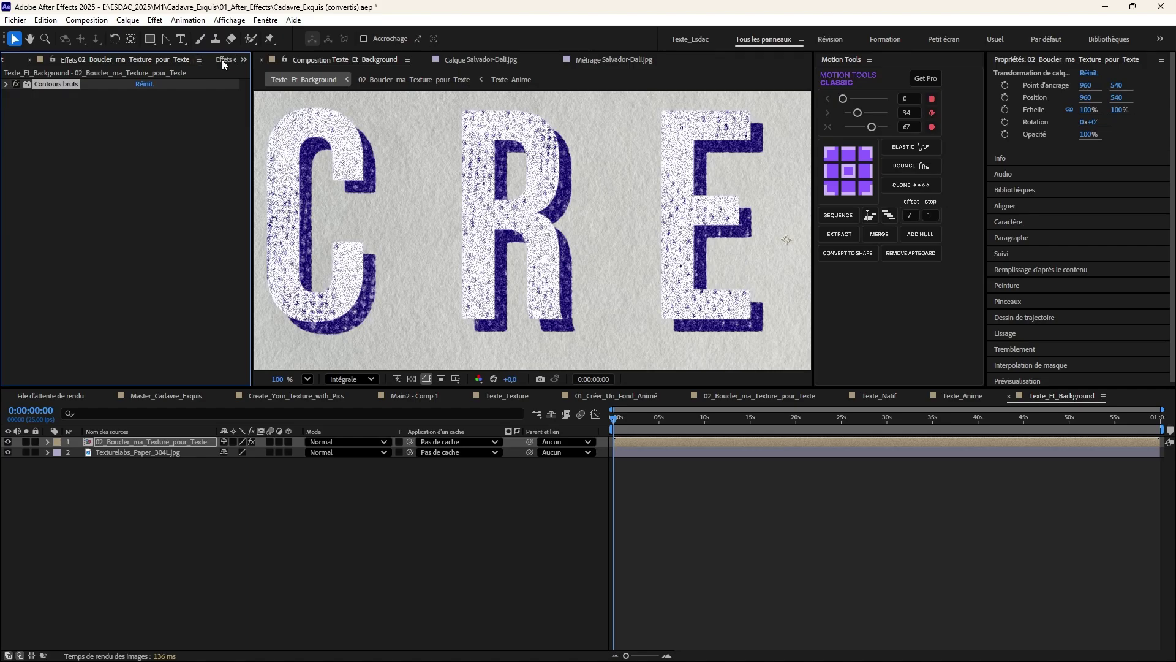
{"action": "left_click", "coordinate": [221, 60]}
{"action": "key", "text": "ctrl+f"}
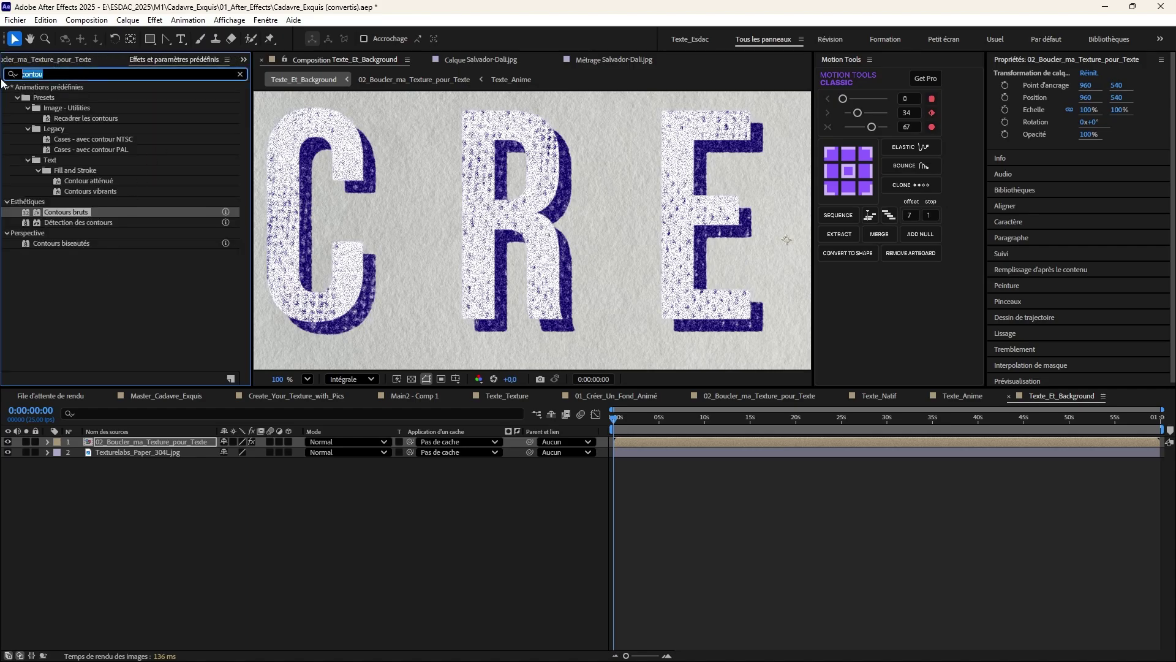
{"action": "type", "text": "disp"}
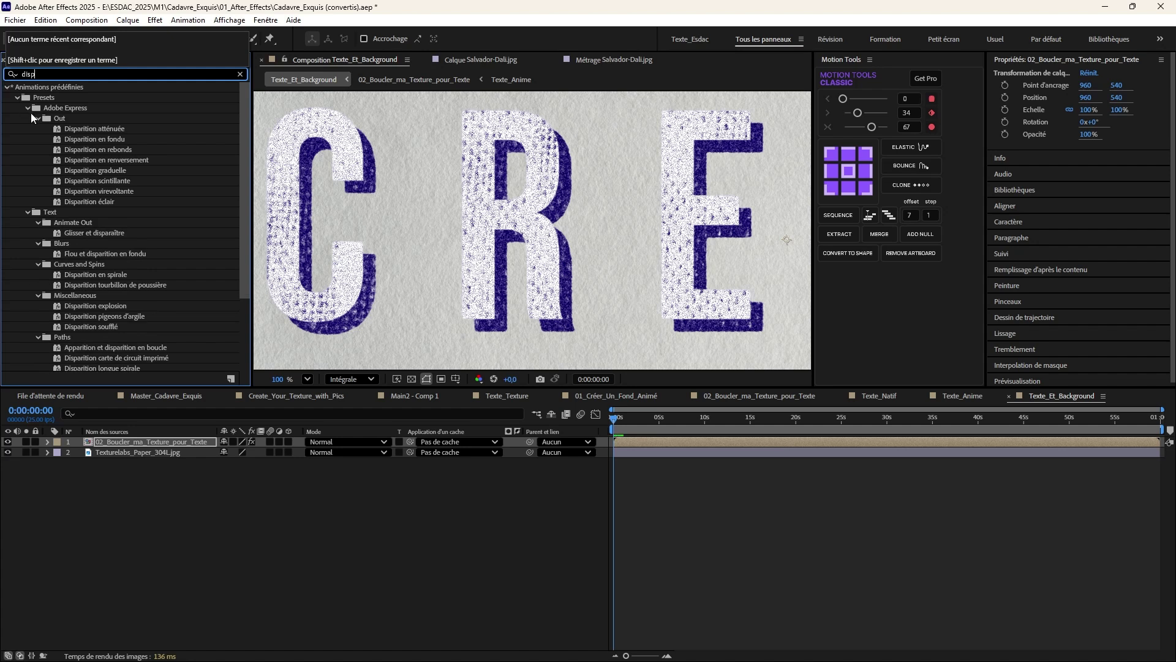
{"action": "type", "text": "er"}
{"action": "left_click_drag", "start_coordinate": [47, 98], "coordinate": [126, 440]}
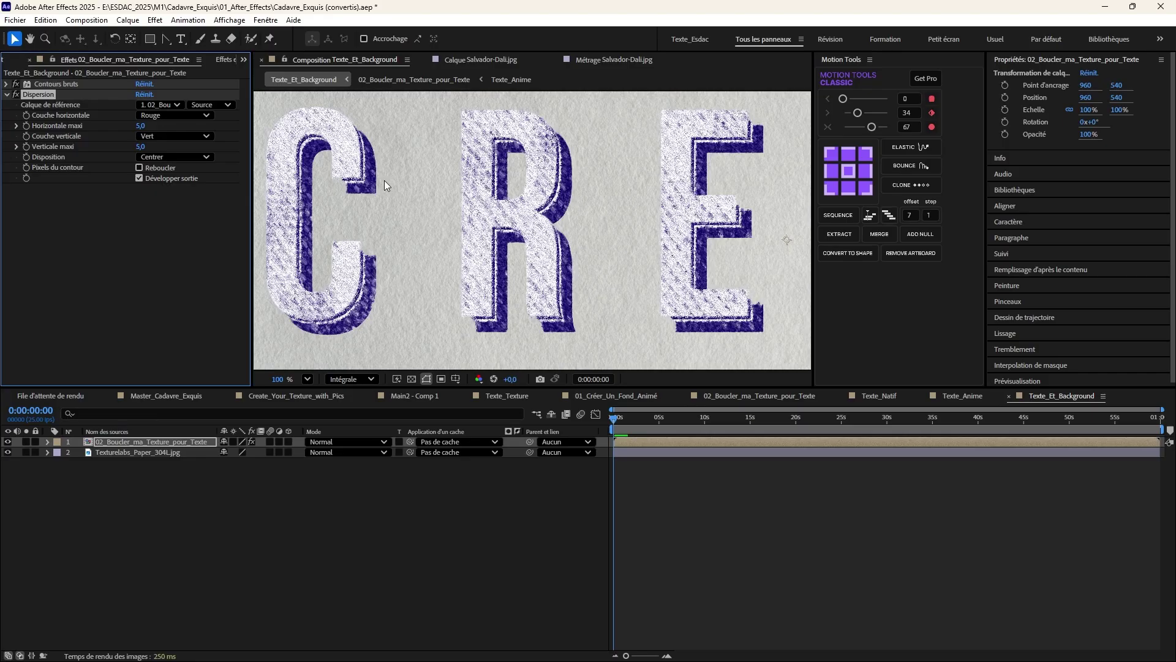
- Set the Dispersion effect's reference layer to Texturelabs_Paper_304L.jpg
{"action": "left_click_drag", "start_coordinate": [380, 212], "coordinate": [455, 215]}
{"action": "left_click", "coordinate": [171, 104]}
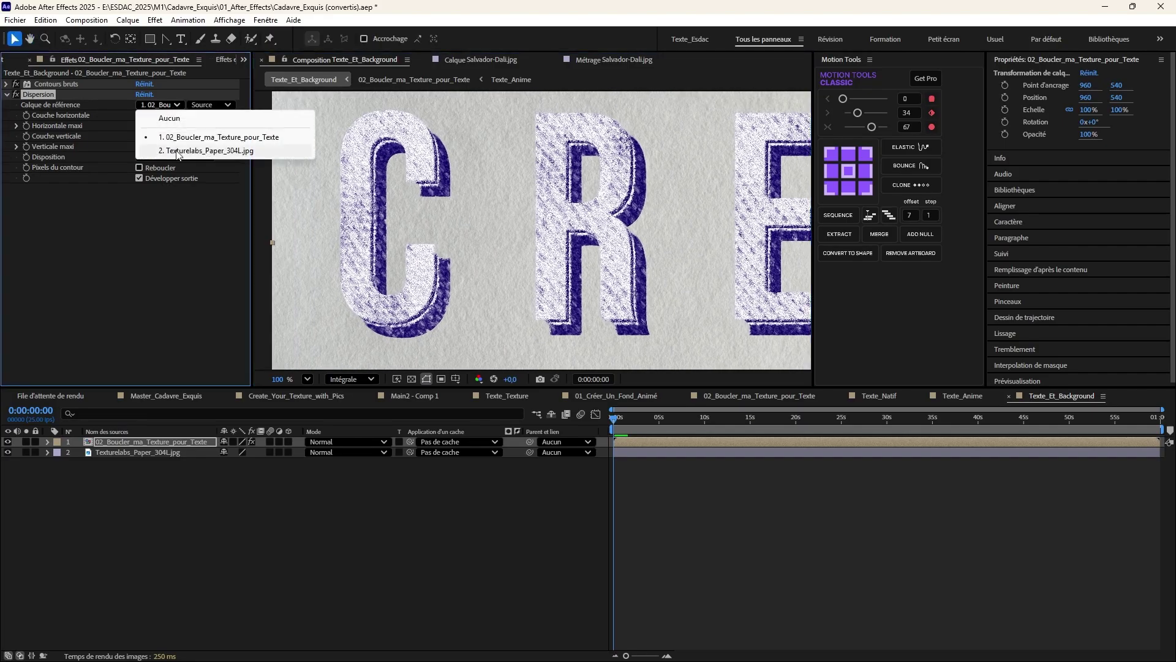
{"action": "left_click", "coordinate": [180, 151]}
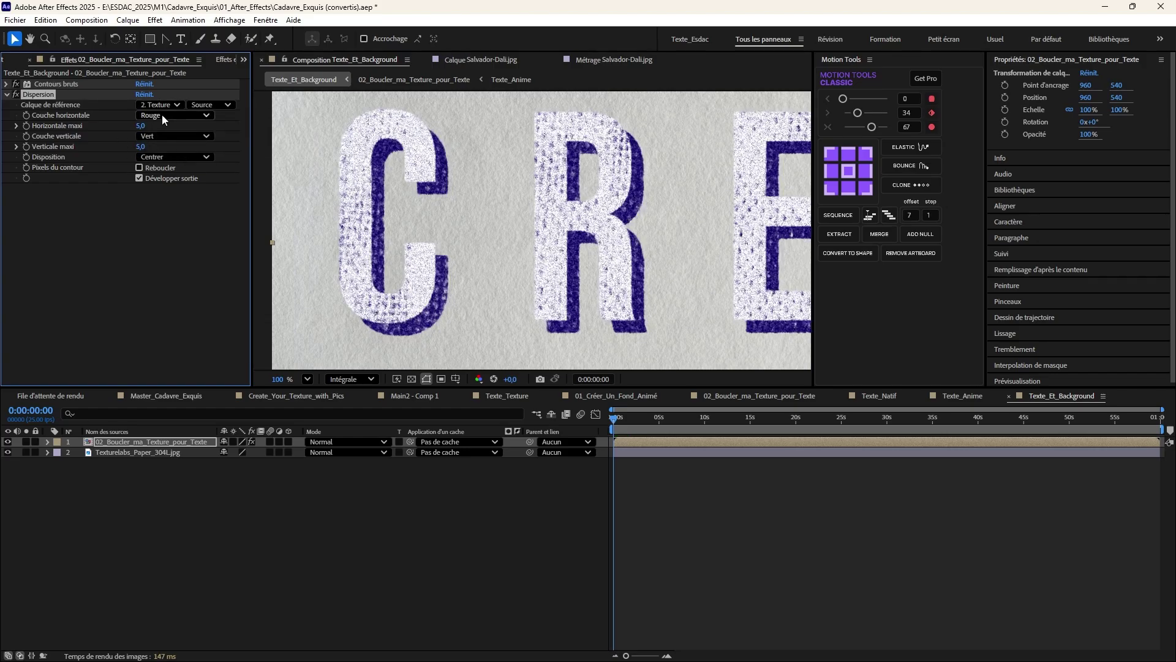
- Disable Contours bruts on the text layer and check the effect of Dispersion alone on the letters
{"action": "left_click", "coordinate": [15, 84]}
{"action": "scroll", "coordinate": [391, 168], "scroll_direction": "up", "scroll_amount": 3}
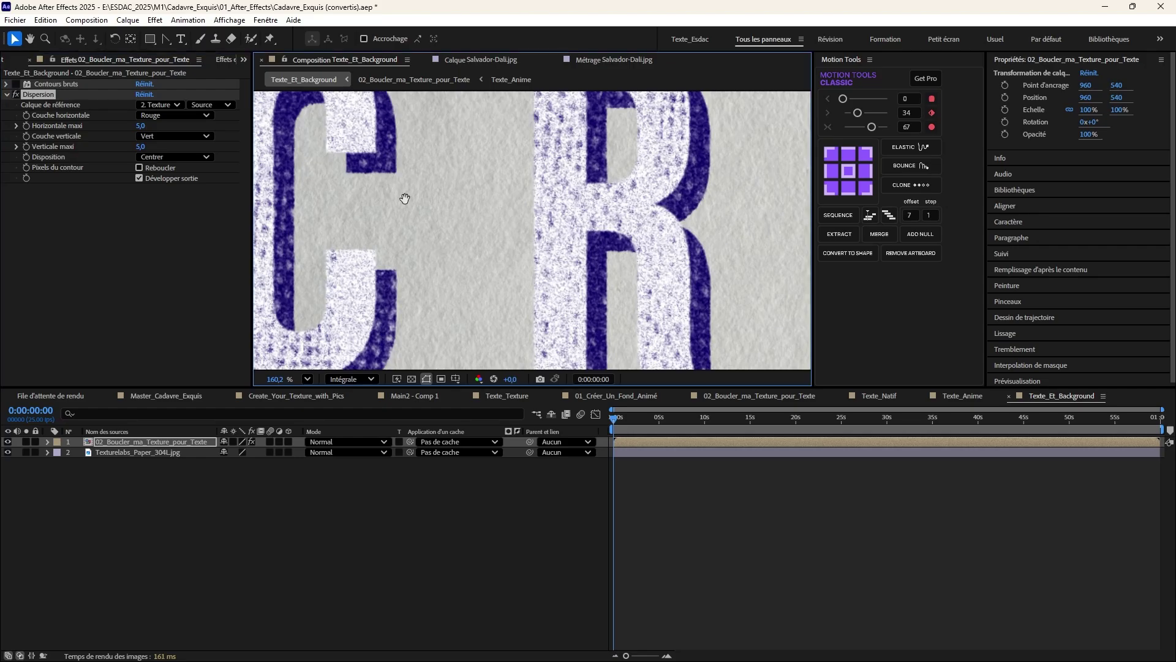
{"action": "key", "text": "v"}
{"action": "left_click", "coordinate": [16, 95]}
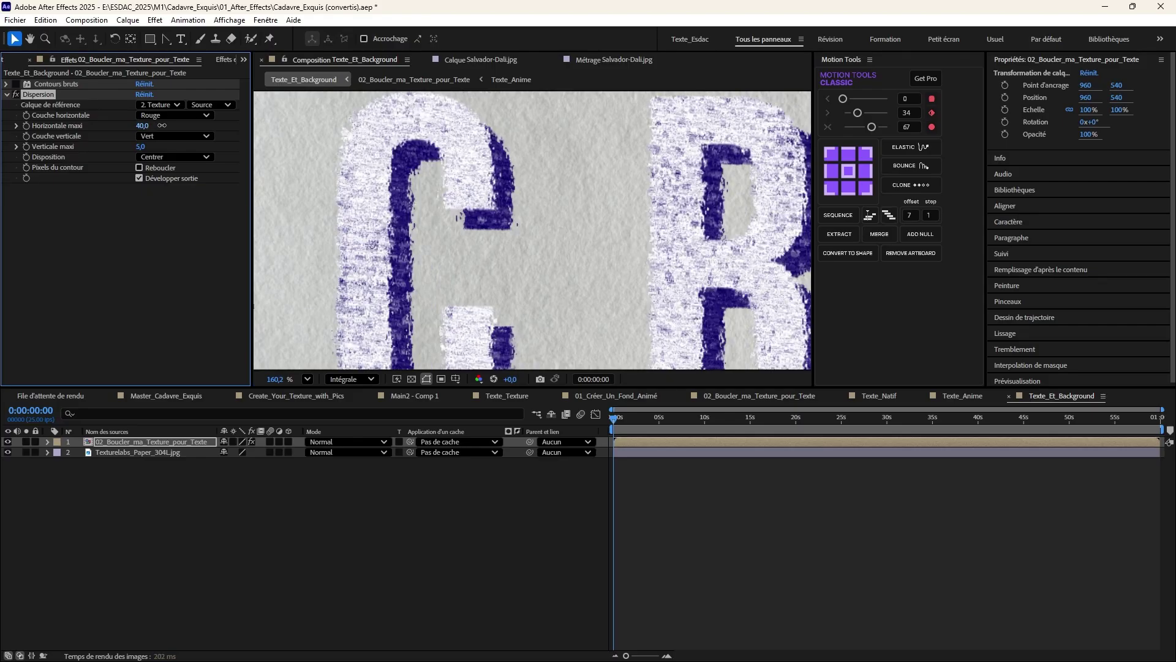
- Set Dispersion's Horizontale maxi to 102,0 and inspect the displaced letter edges, keeping the paper texture as reference layer
{"action": "left_click_drag", "start_coordinate": [142, 126], "coordinate": [188, 132]}
{"action": "scroll", "coordinate": [438, 192], "scroll_direction": "down", "scroll_amount": 3}
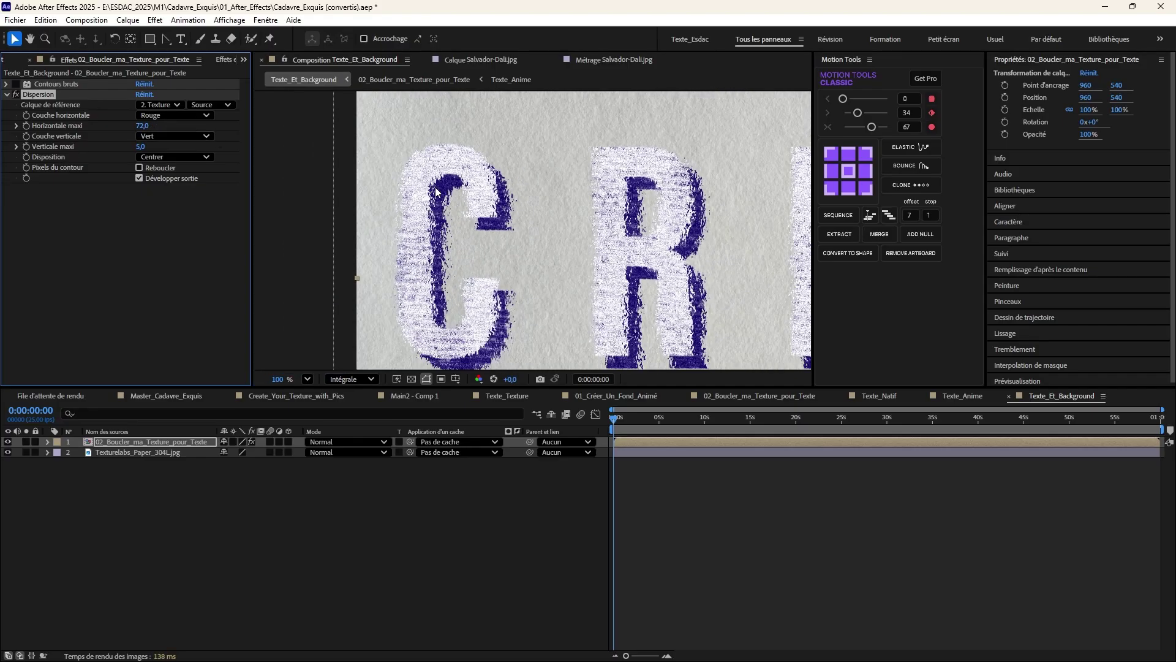
{"action": "scroll", "coordinate": [590, 299], "scroll_direction": "right", "scroll_amount": 5}
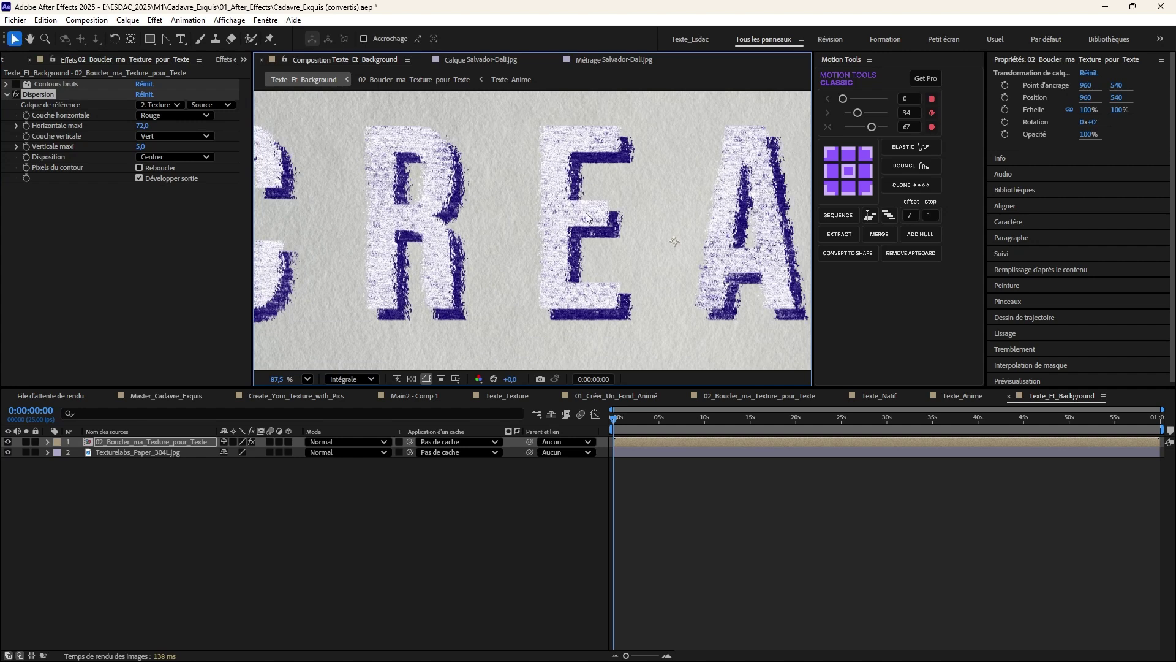
{"action": "left_click_drag", "start_coordinate": [141, 125], "coordinate": [162, 126]}
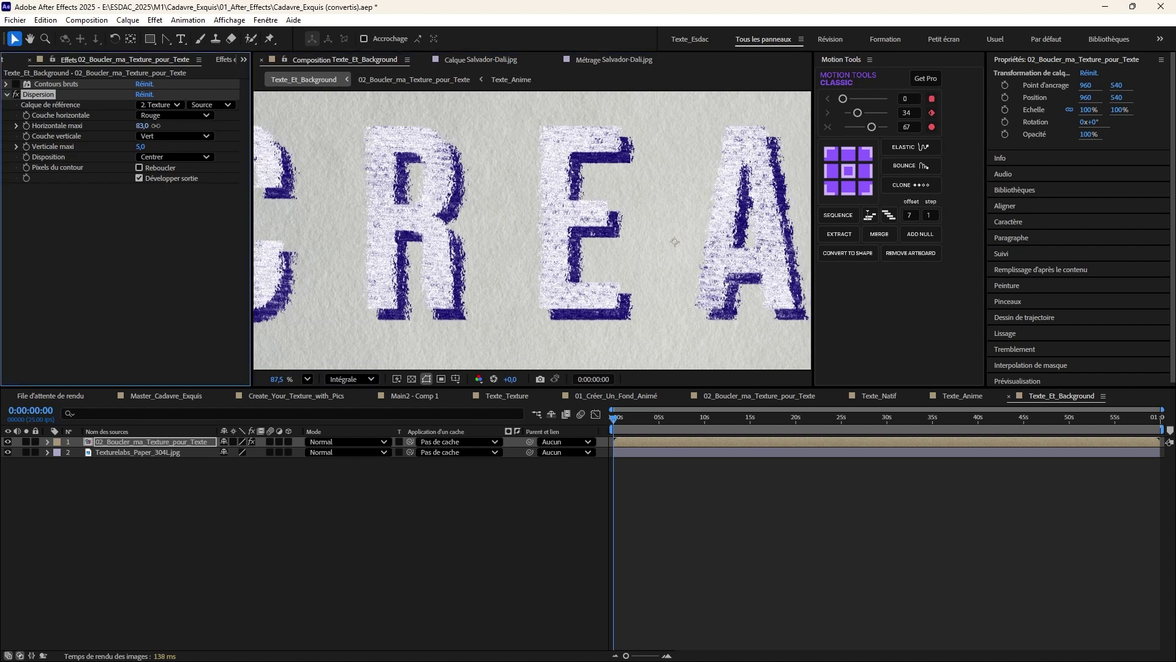
{"action": "left_click", "coordinate": [156, 106]}
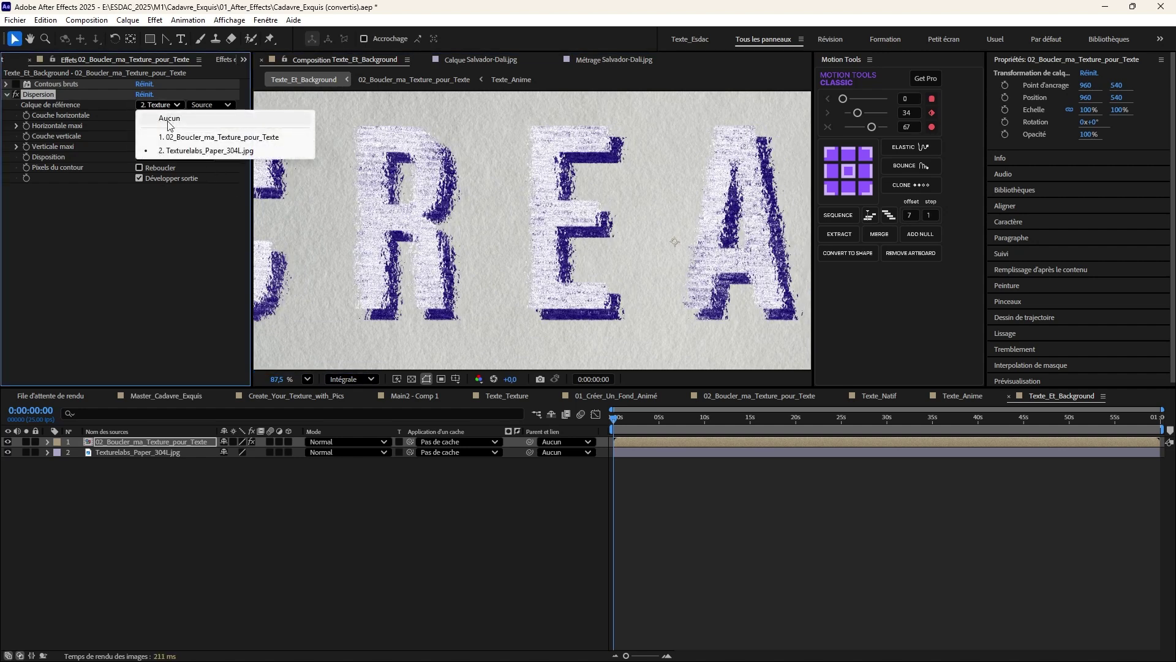
{"action": "left_click", "coordinate": [172, 179]}
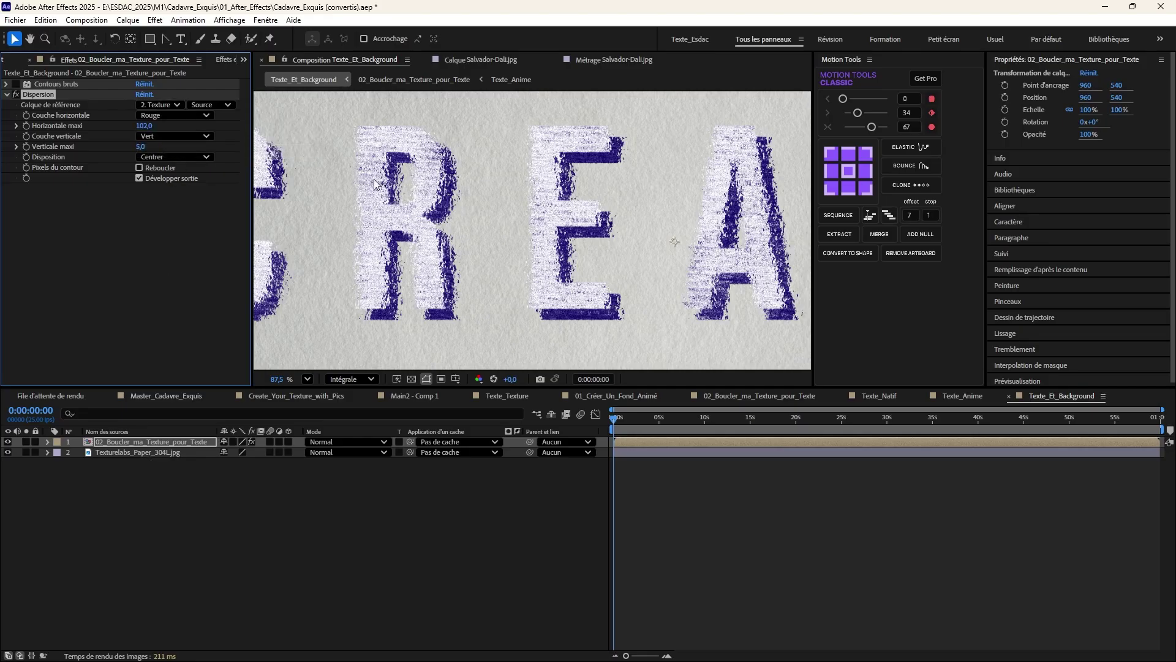
{"action": "key", "text": "period"}
{"action": "scroll", "coordinate": [476, 199], "scroll_direction": "up", "scroll_amount": 5}
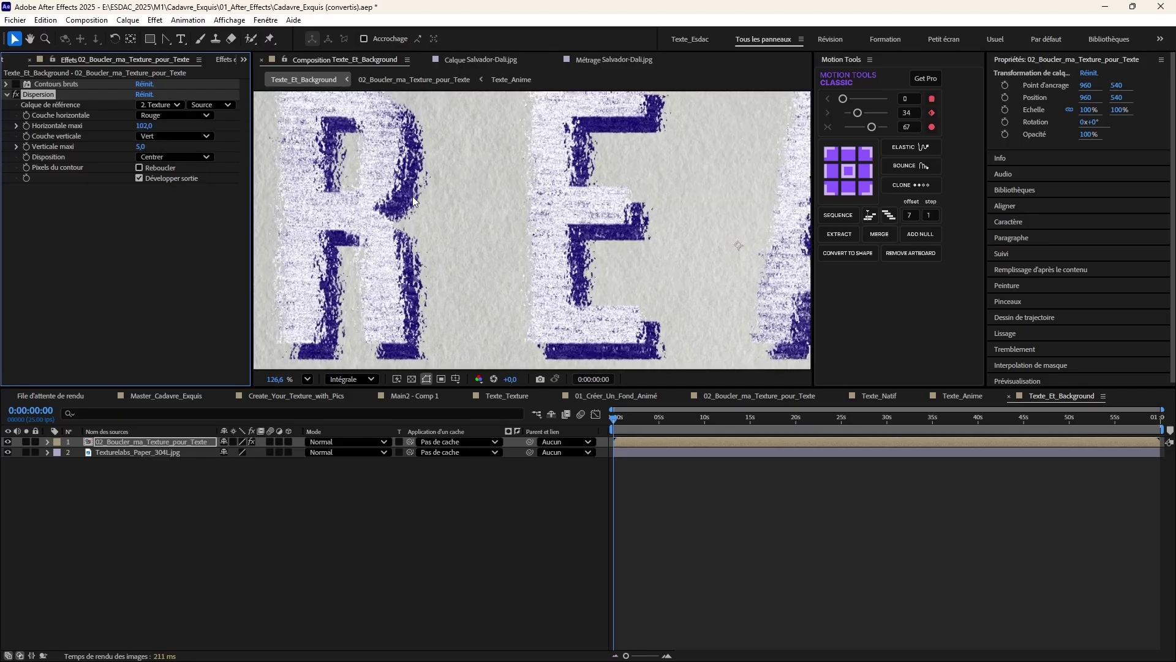
{"action": "scroll", "coordinate": [487, 221], "scroll_direction": "up", "scroll_amount": 2}
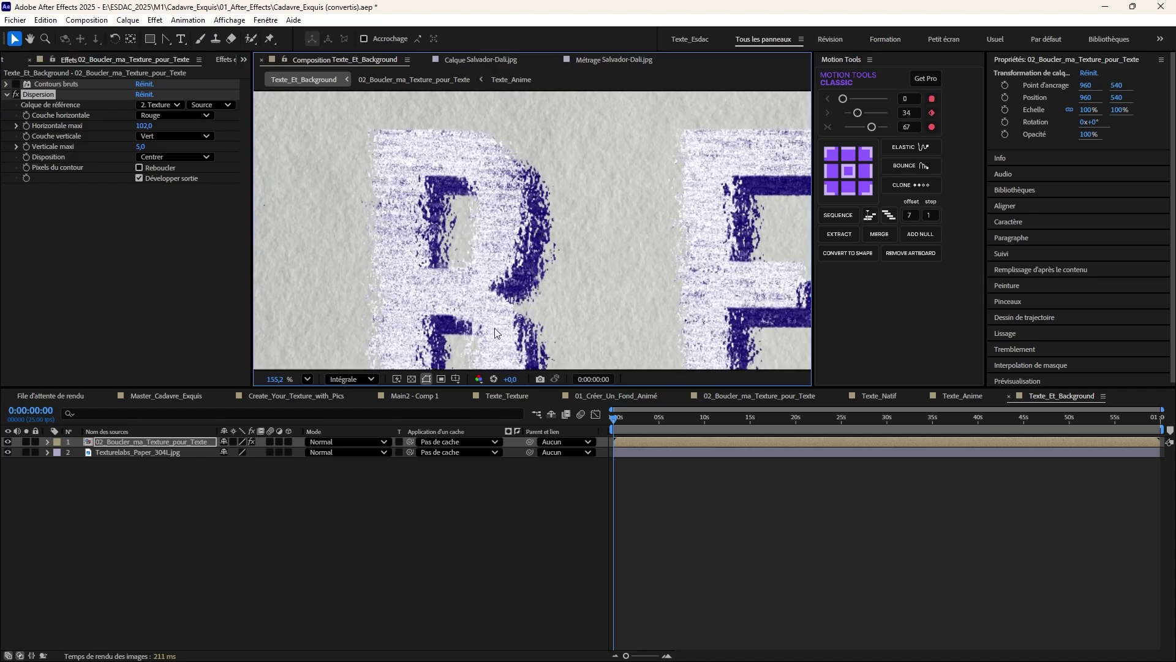
- Set Dispersion's Horizontale maxi to -28,0 on the nested text layer and inspect the displaced edges of the letters
{"action": "left_click", "coordinate": [8, 442]}
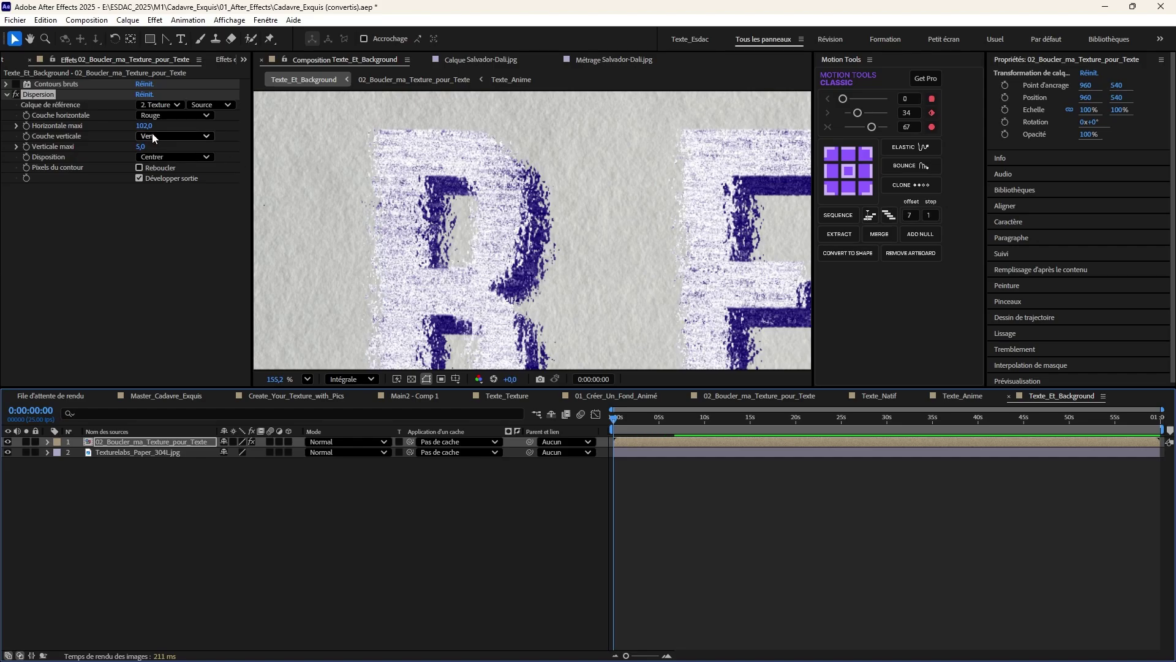
{"action": "left_click", "coordinate": [53, 95]}
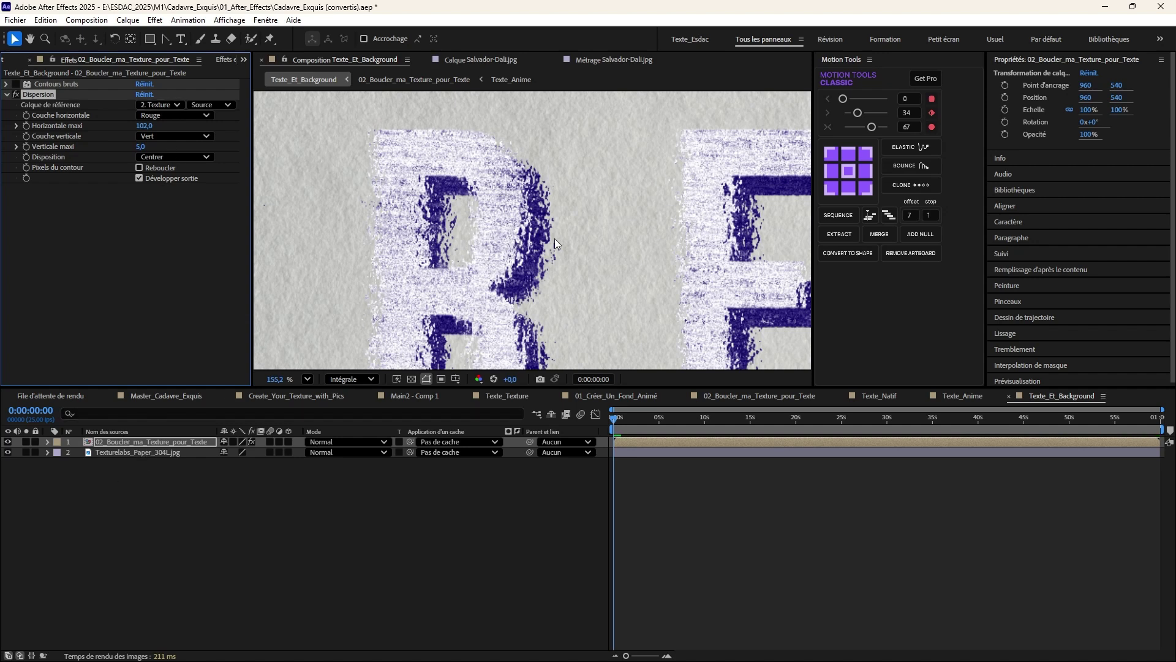
{"action": "scroll", "coordinate": [584, 266], "scroll_direction": "down", "scroll_amount": 5}
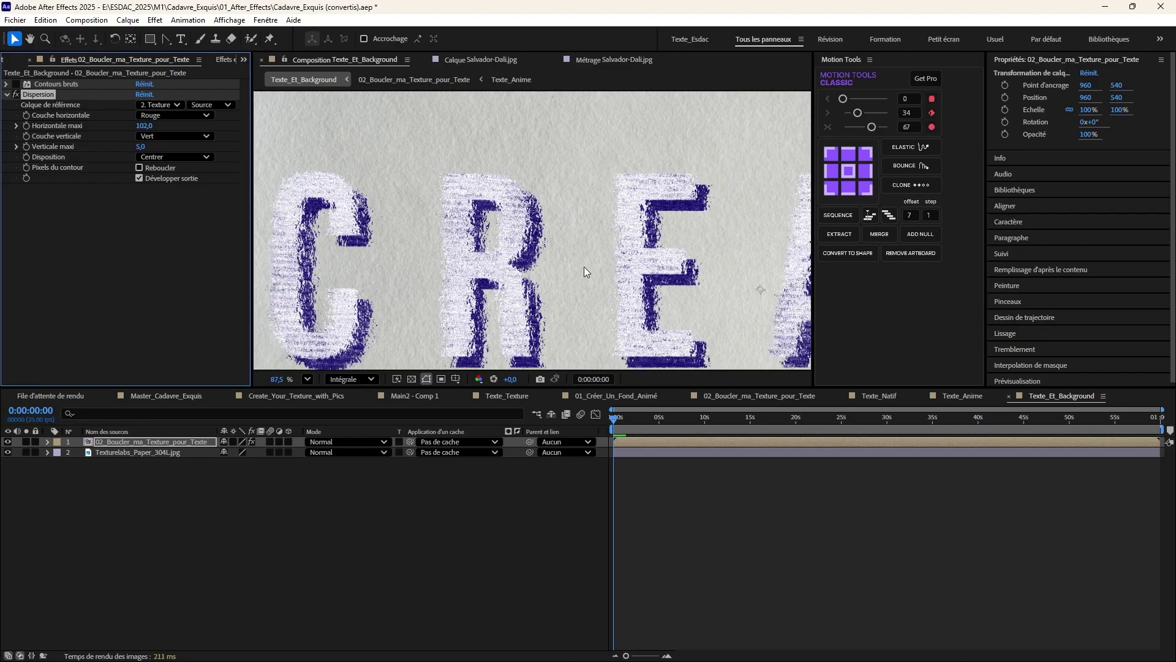
{"action": "key", "text": "space"}
{"action": "left_click_drag", "start_coordinate": [583, 267], "coordinate": [412, 262]}
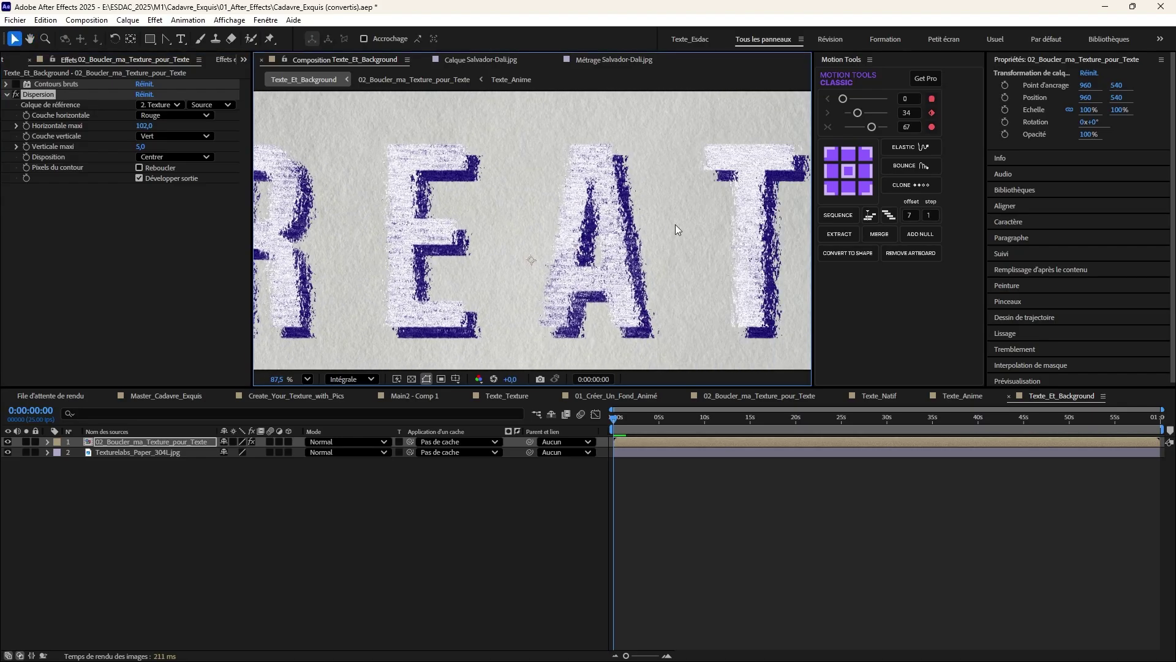
{"action": "scroll", "coordinate": [588, 221], "scroll_direction": "up", "scroll_amount": 4}
{"action": "left_click_drag", "start_coordinate": [143, 127], "coordinate": [93, 154]}
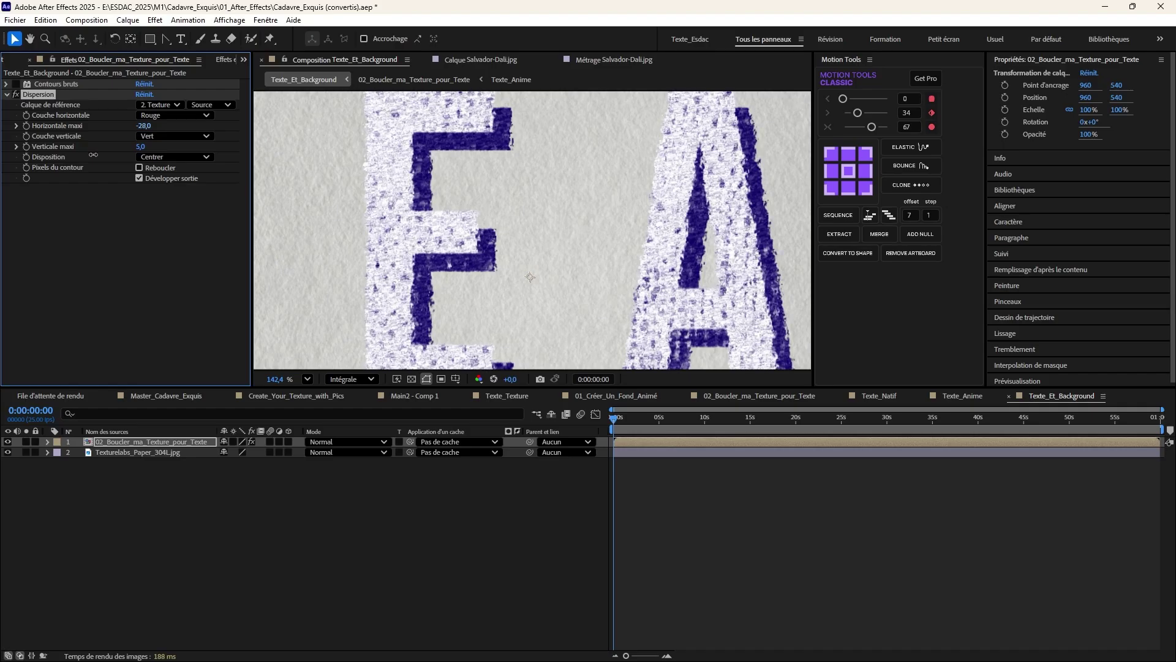
{"action": "scroll", "coordinate": [490, 148], "scroll_direction": "up", "scroll_amount": 2}
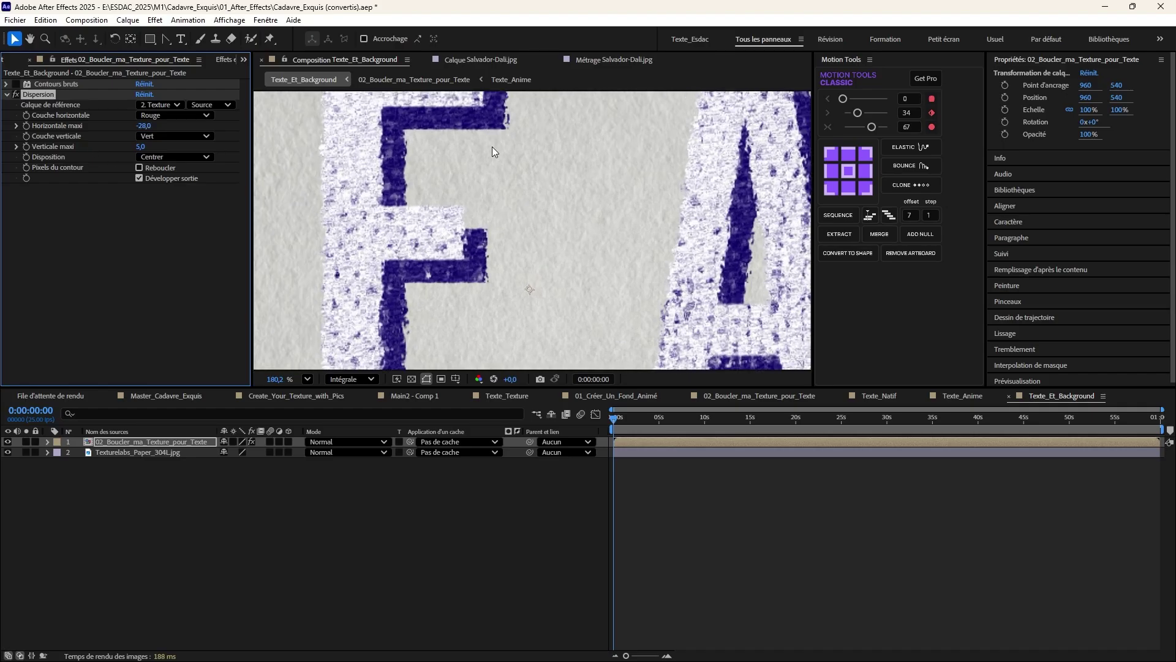
- Compare the letters with Dispersion off and on, leaving it enabled, and review the whole word CREATE on the paper
{"action": "left_click", "coordinate": [16, 95]}
{"action": "left_click", "coordinate": [16, 95]}
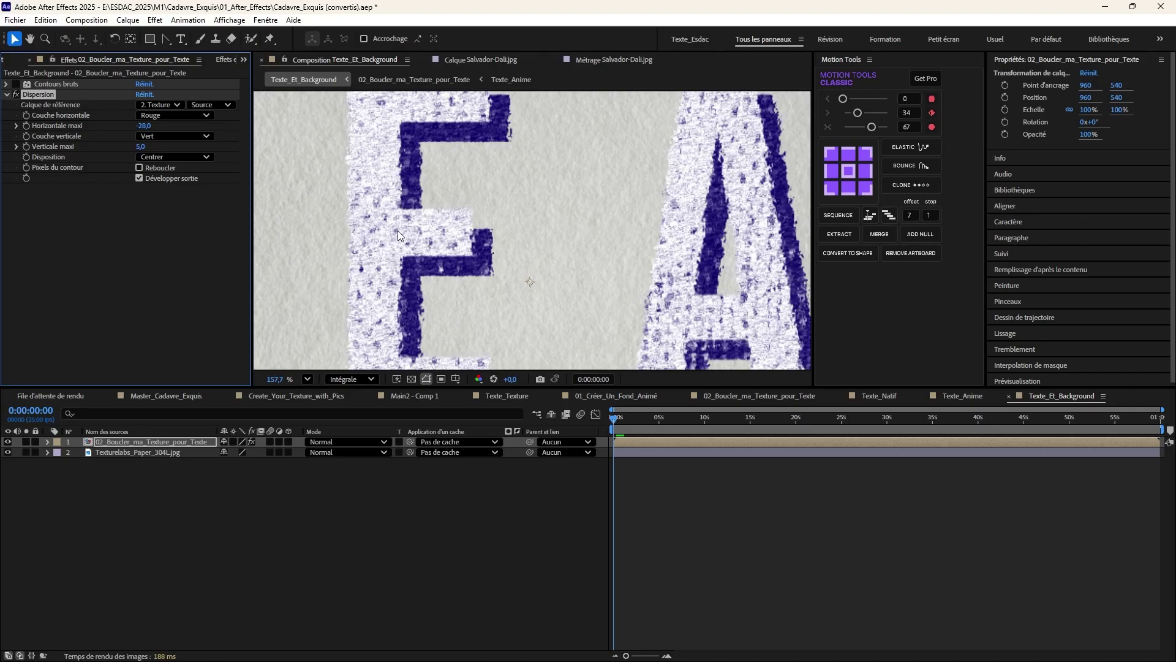
{"action": "scroll", "coordinate": [506, 245], "scroll_direction": "down", "scroll_amount": 8}
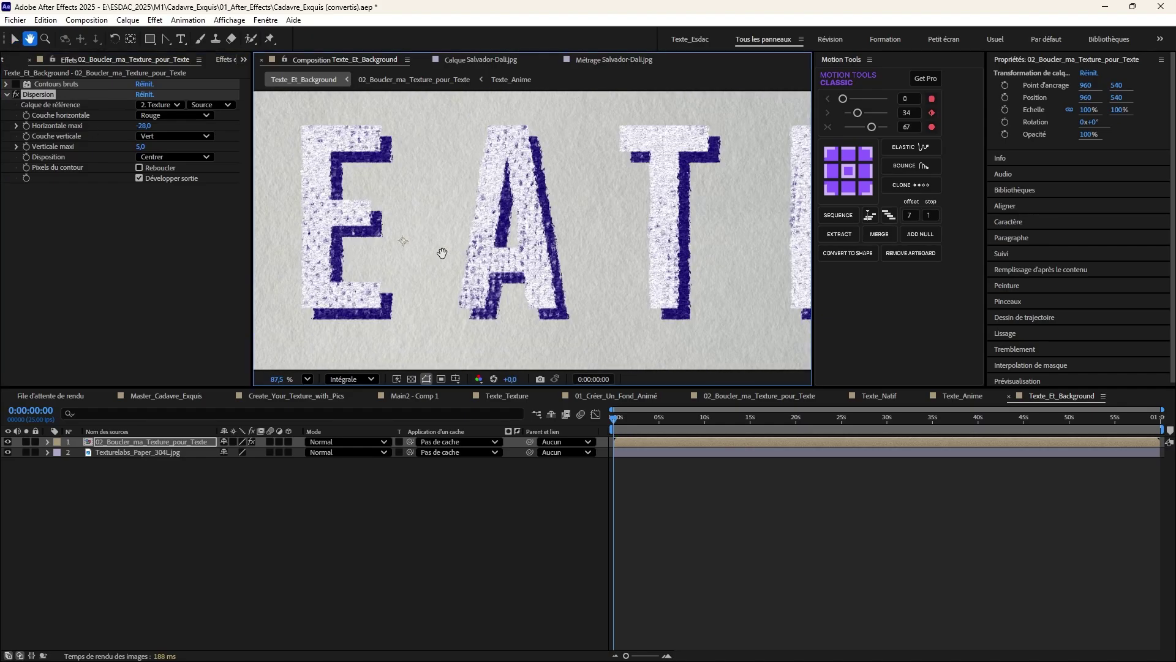
{"action": "scroll", "coordinate": [634, 253], "scroll_direction": "down", "scroll_amount": 5}
{"action": "left_click_drag", "start_coordinate": [471, 244], "coordinate": [524, 256]}
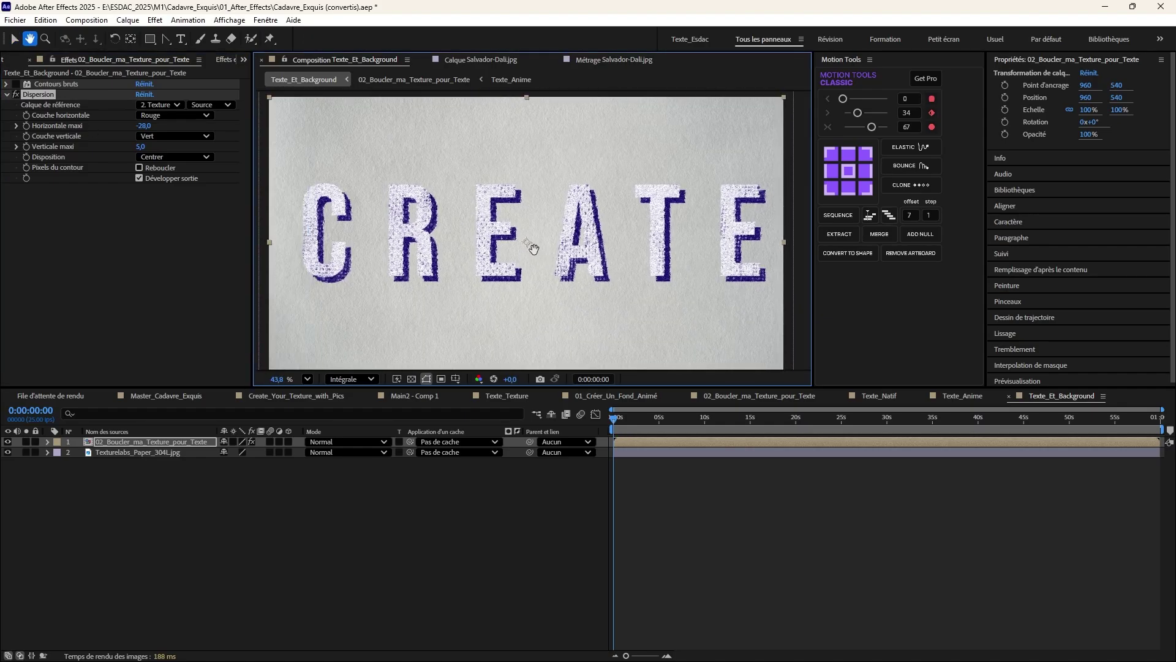
{"action": "scroll", "coordinate": [570, 348], "scroll_direction": "up", "scroll_amount": 4}
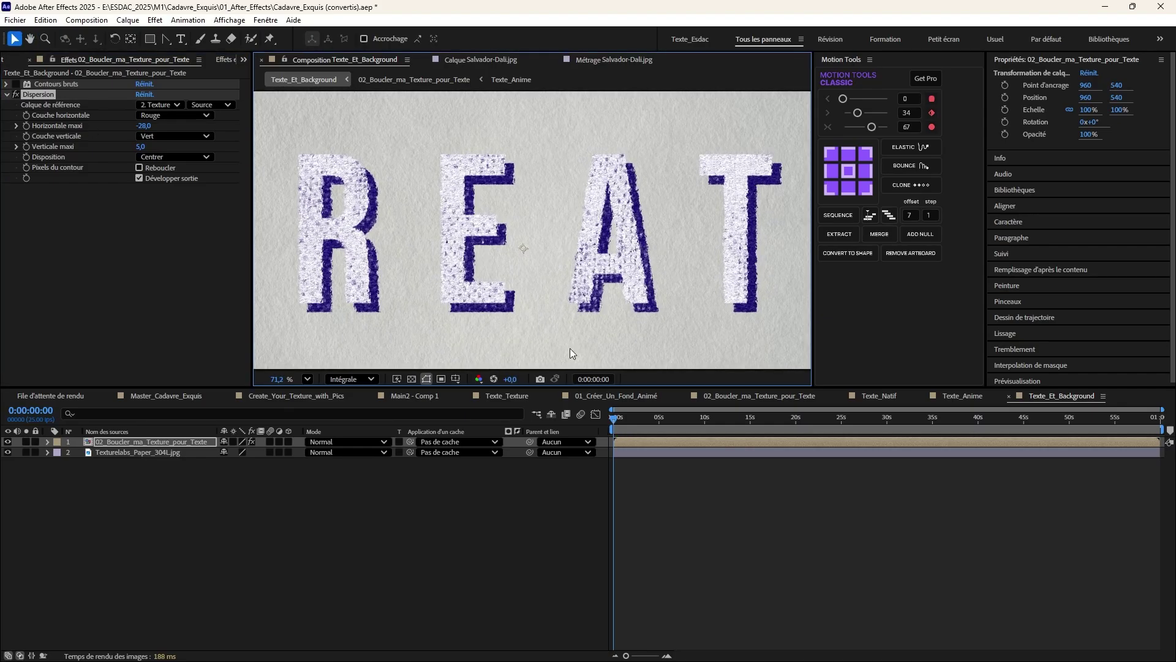
- Check the opening frames up close and play the text animation with only Dispersion active, stopping at 0:00:01:11
{"action": "left_click", "coordinate": [600, 428]}
{"action": "key", "text": "Page_Down"}
{"action": "key", "text": "Page_Down"}
{"action": "scroll", "coordinate": [357, 291], "scroll_direction": "up", "scroll_amount": 2}
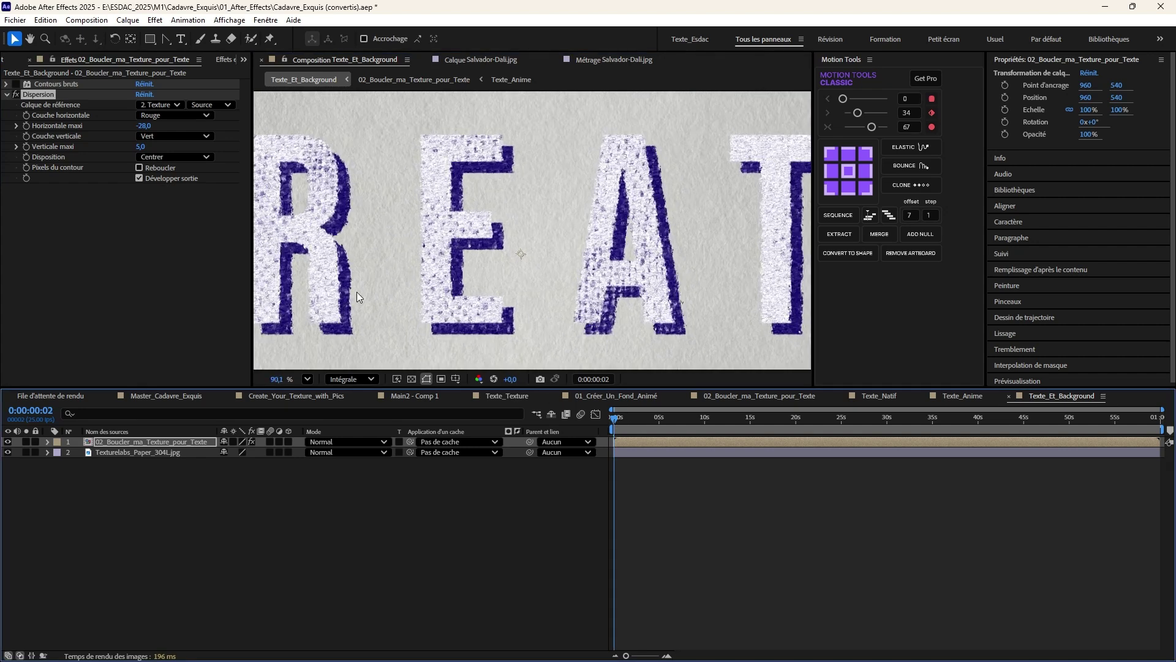
{"action": "left_click_drag", "start_coordinate": [619, 420], "coordinate": [601, 429]}
{"action": "scroll", "coordinate": [482, 283], "scroll_direction": "up", "scroll_amount": 6}
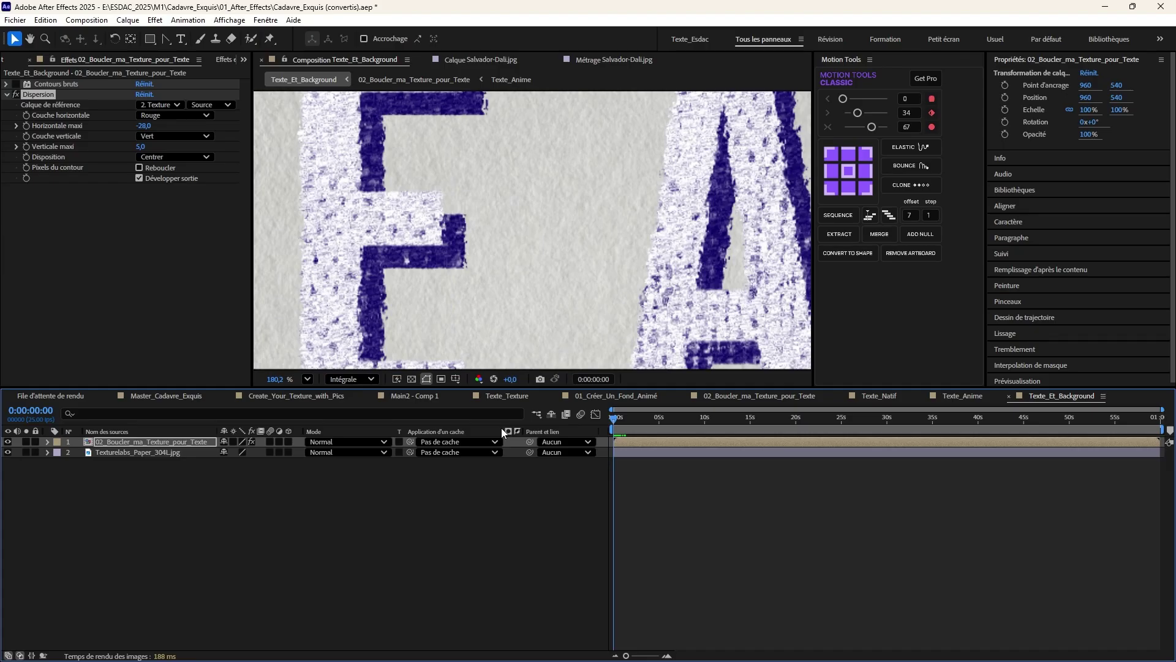
{"action": "key", "text": "space"}
{"action": "scroll", "coordinate": [454, 287], "scroll_direction": "down", "scroll_amount": 5}
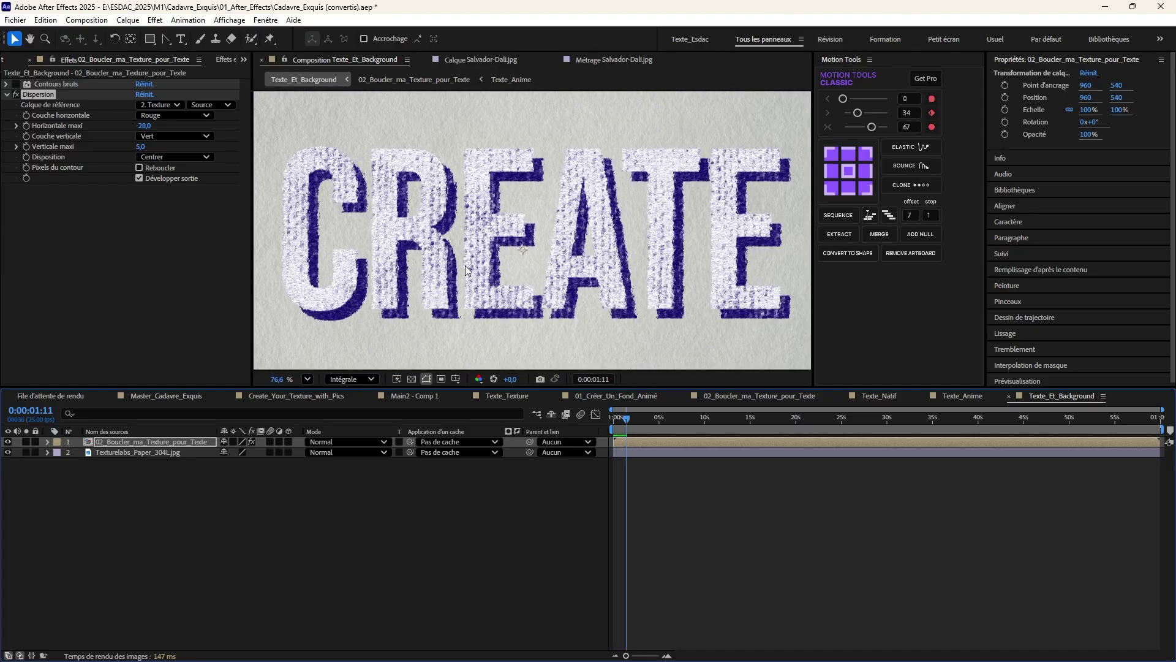
- Re-enable Contours bruts alongside Dispersion and compare the letter edges with it off and on
{"action": "left_click", "coordinate": [15, 83]}
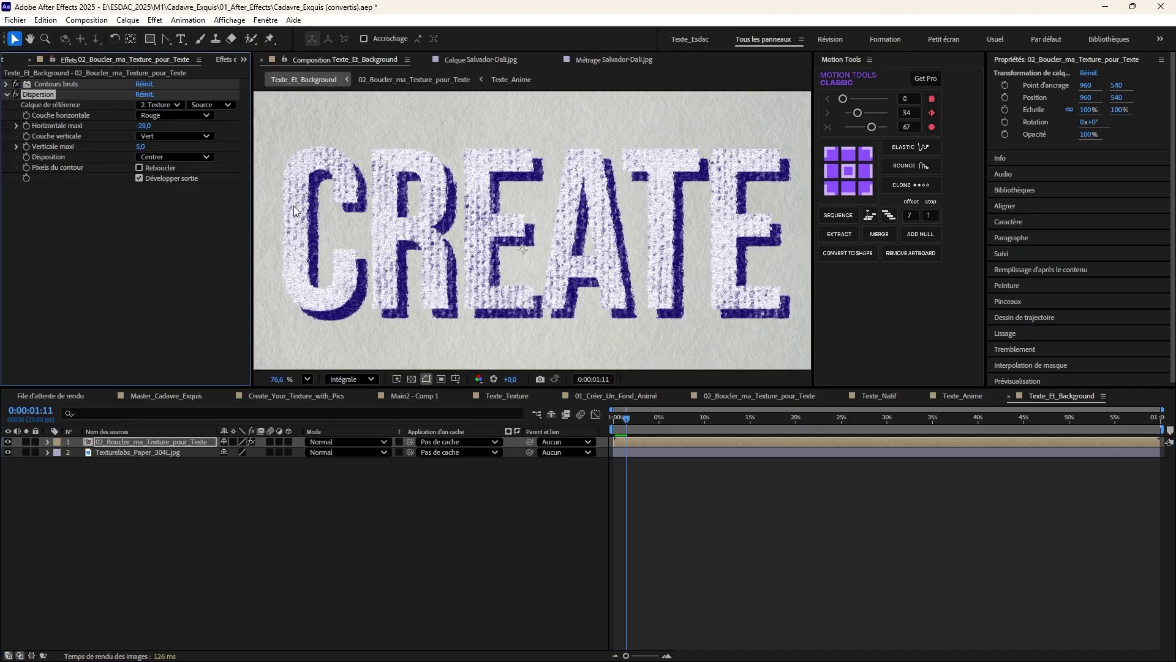
{"action": "scroll", "coordinate": [520, 249], "scroll_direction": "up", "scroll_amount": 5}
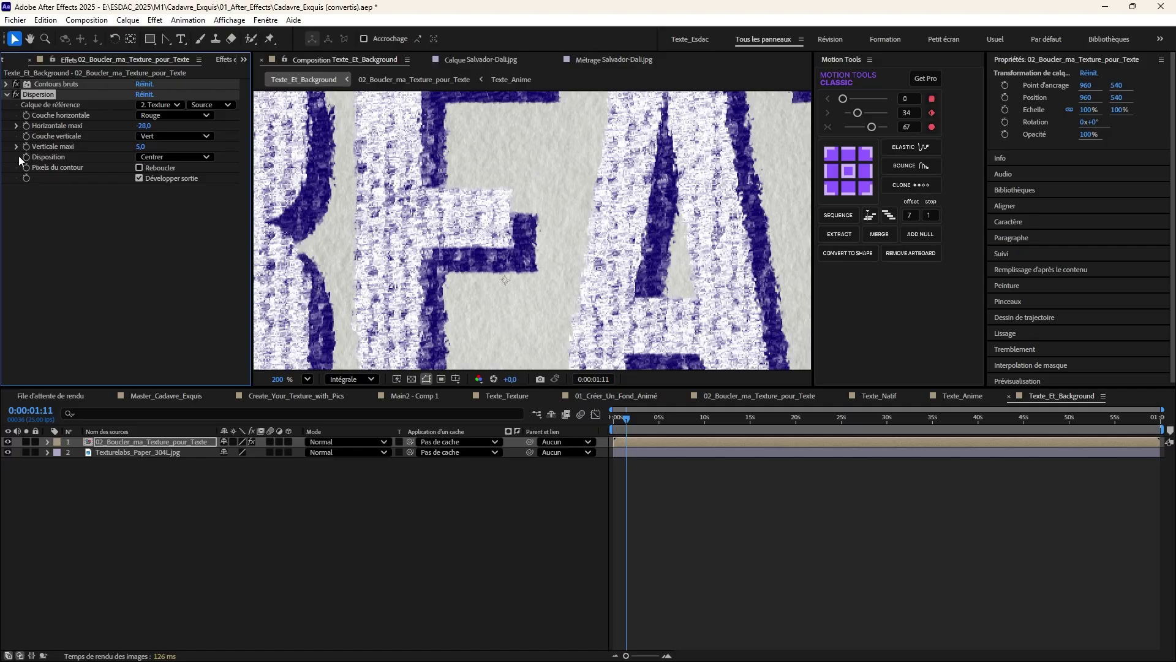
{"action": "left_click", "coordinate": [16, 84]}
{"action": "left_click", "coordinate": [16, 84]}
{"action": "scroll", "coordinate": [468, 175], "scroll_direction": "down", "scroll_amount": 2}
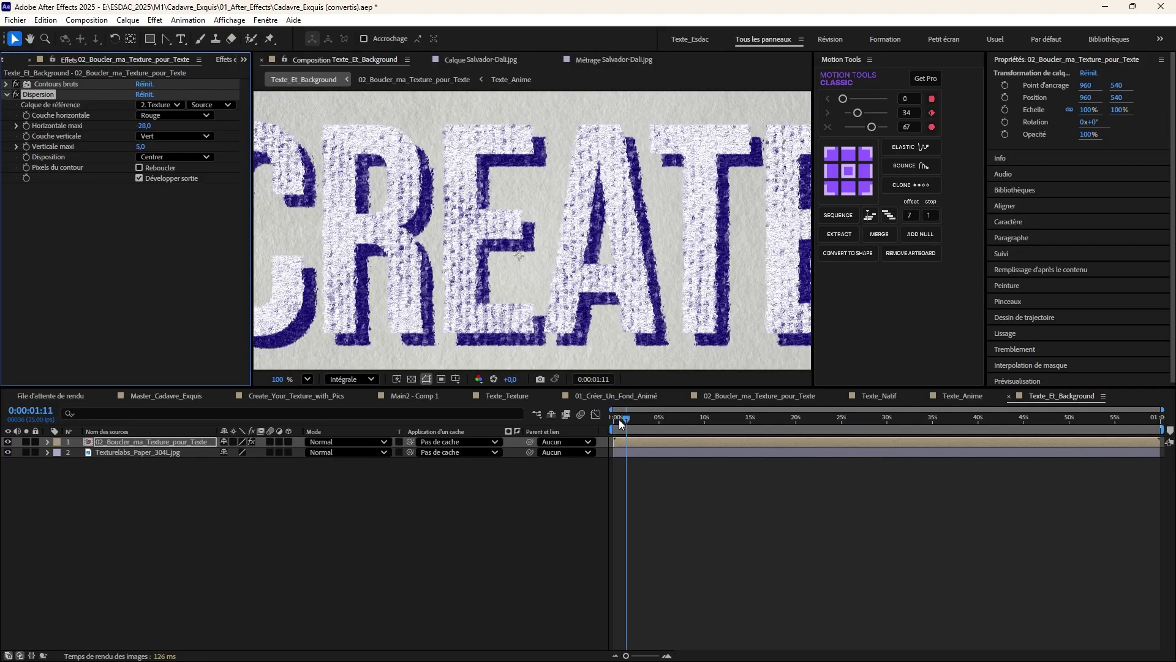
- Preview the text animation from the first frame with both Contours bruts and Dispersion active
{"action": "left_click_drag", "start_coordinate": [621, 422], "coordinate": [610, 422]}
{"action": "scroll", "coordinate": [490, 249], "scroll_direction": "down", "scroll_amount": 2}
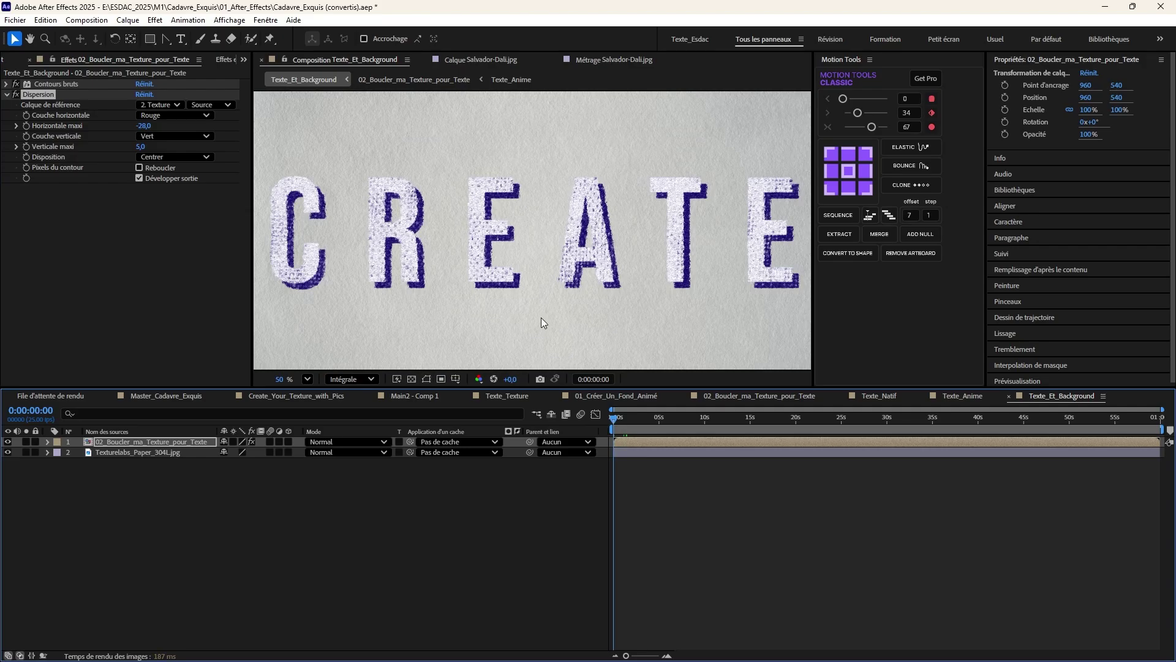
{"action": "key", "text": "space"}
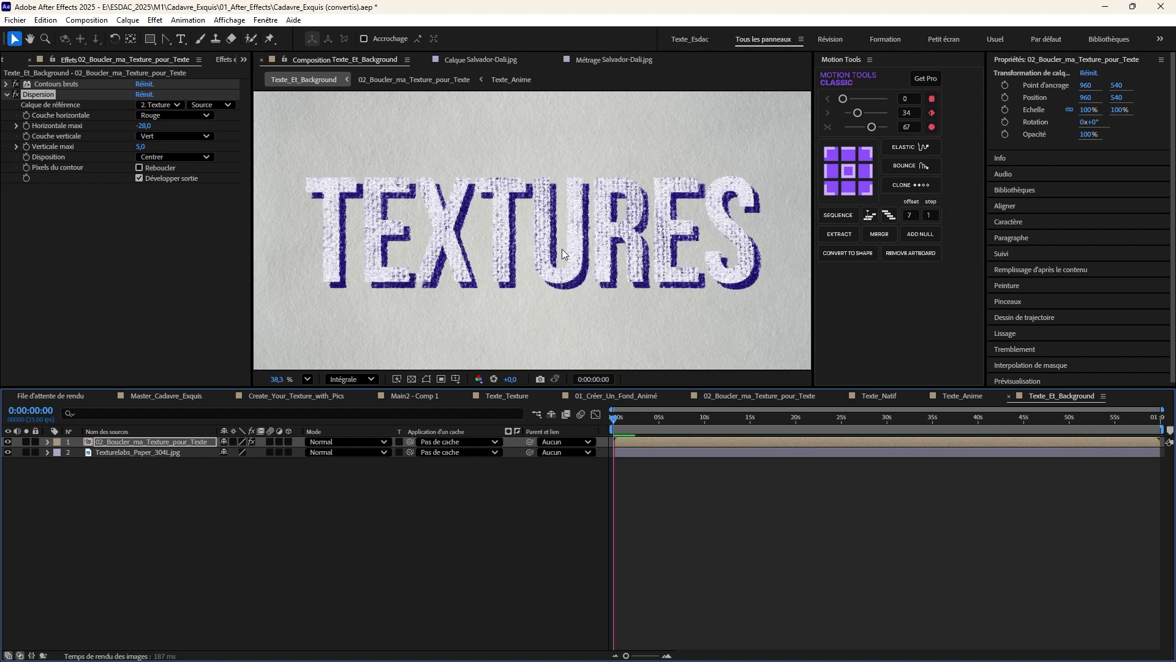
{"action": "key", "text": "space"}
{"action": "key", "text": "space"}
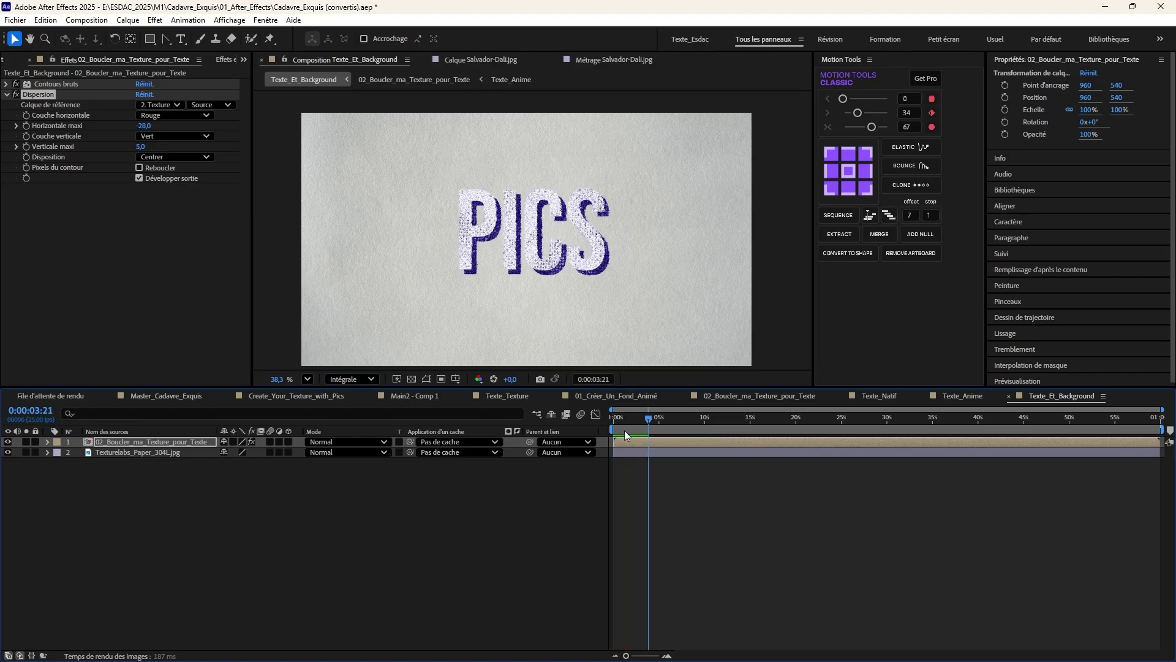
- Review the nested text composition and its Texte_Anime source at 0:00:01:00, and return to Texte_Et_Background
{"action": "left_click", "coordinate": [131, 443]}
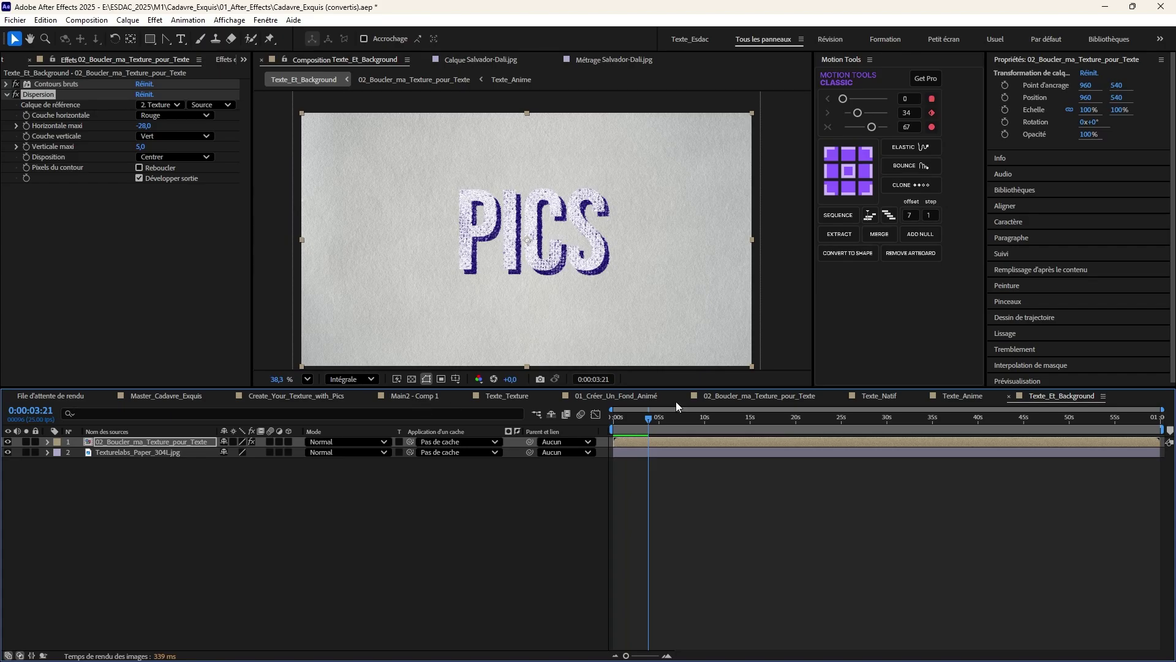
{"action": "left_click", "coordinate": [336, 516]}
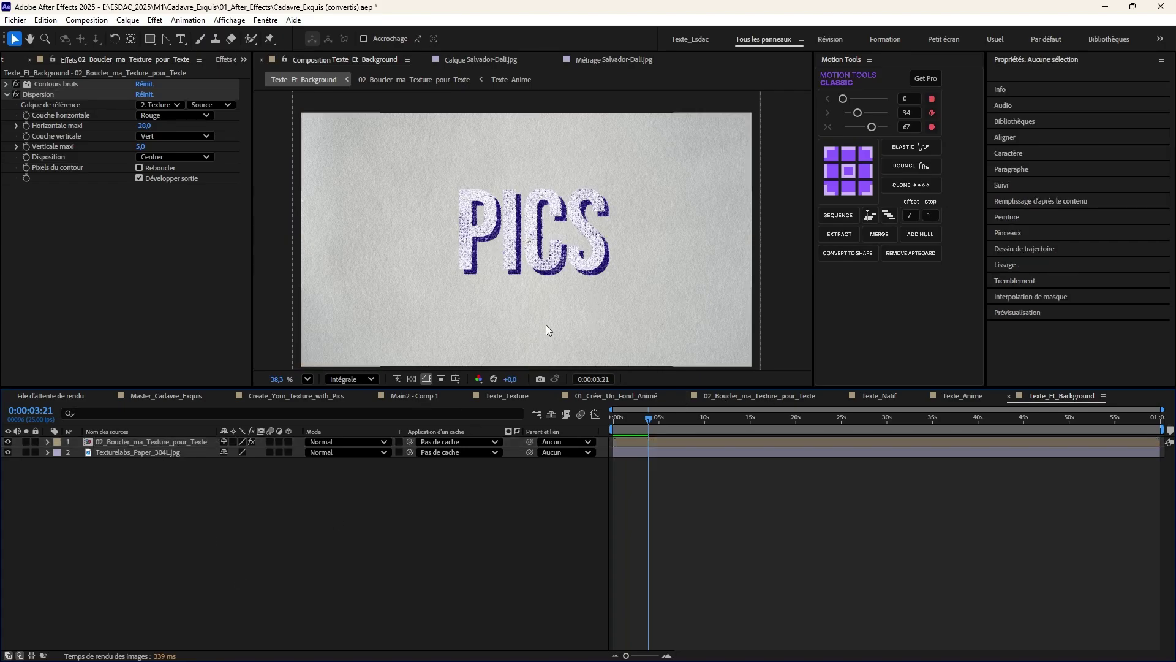
{"action": "left_click", "coordinate": [154, 444]}
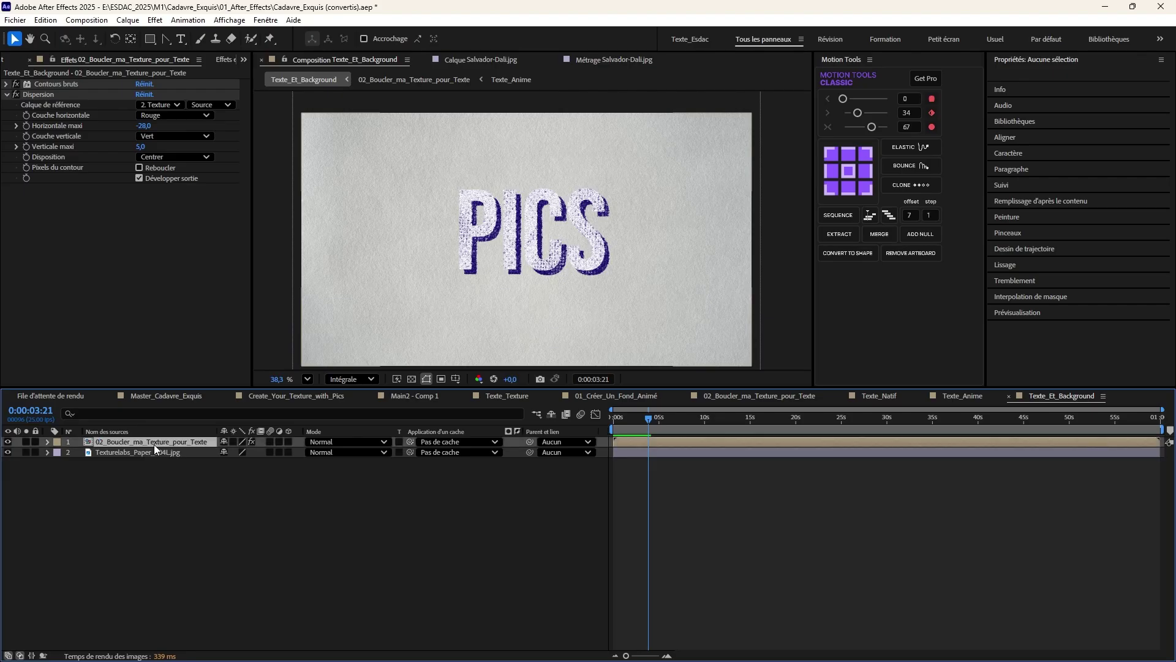
{"action": "double_click", "coordinate": [154, 441]}
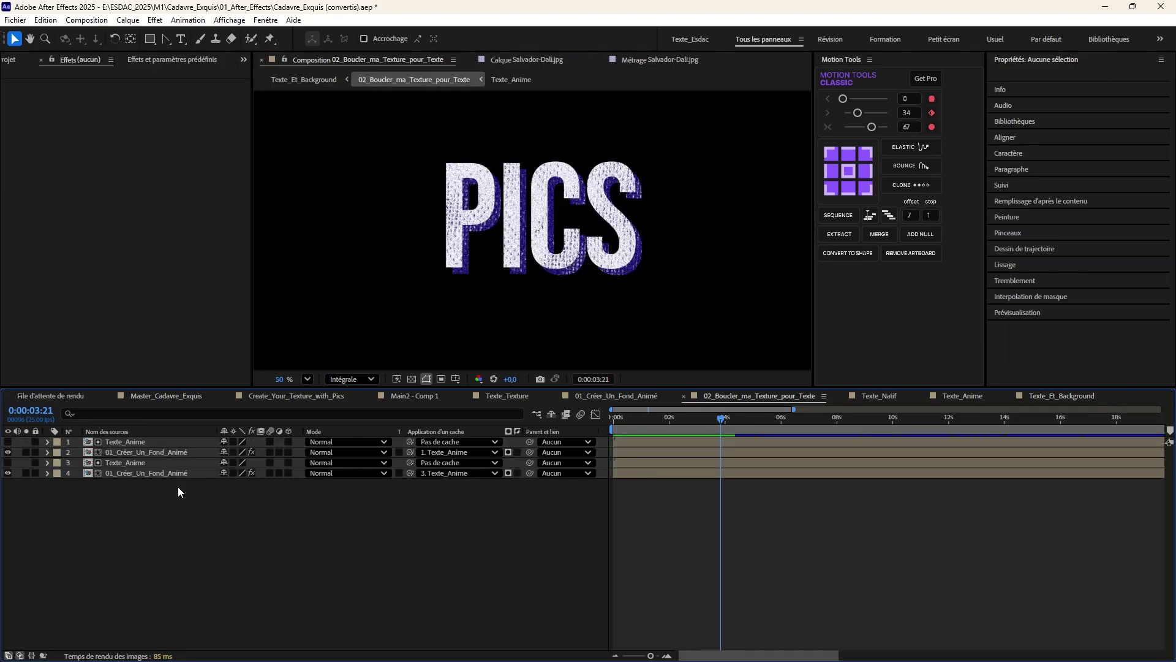
{"action": "left_click", "coordinate": [123, 451]}
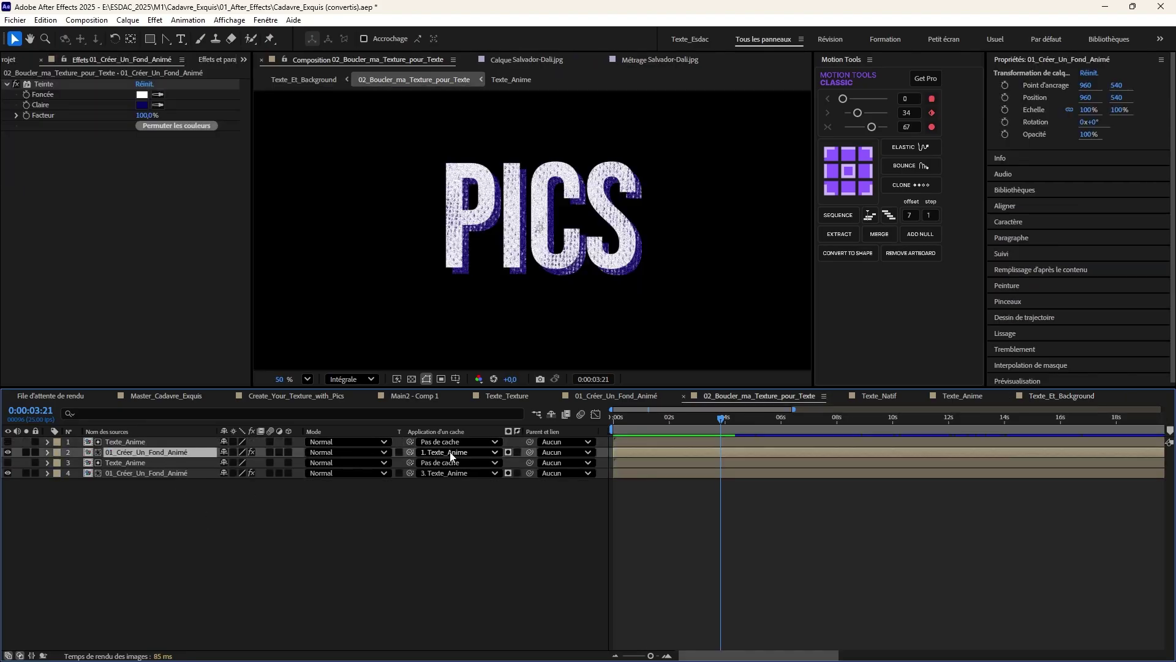
{"action": "double_click", "coordinate": [130, 444]}
{"action": "left_click_drag", "start_coordinate": [637, 419], "coordinate": [687, 421]}
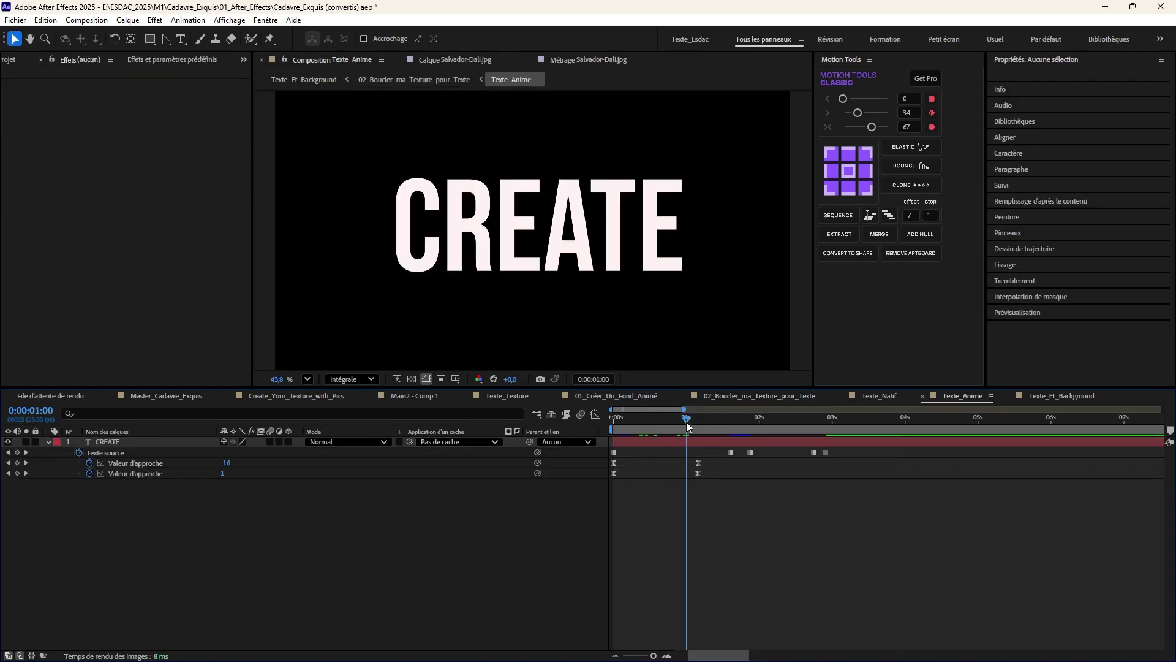
{"action": "left_click", "coordinate": [432, 82]}
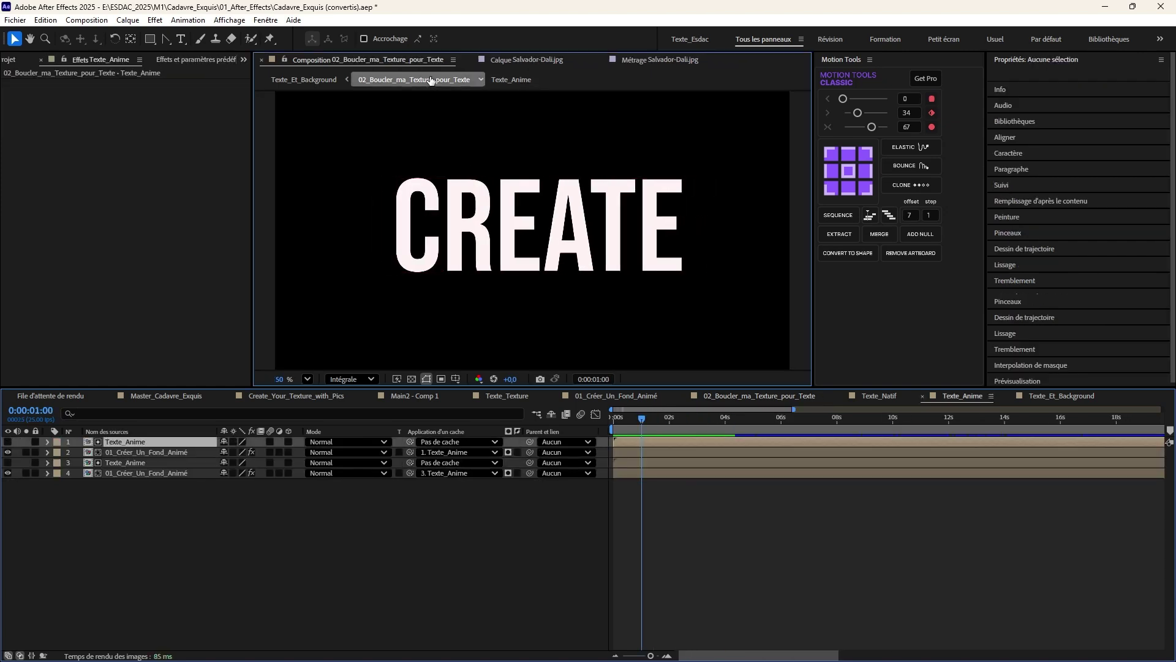
{"action": "left_click", "coordinate": [317, 82]}
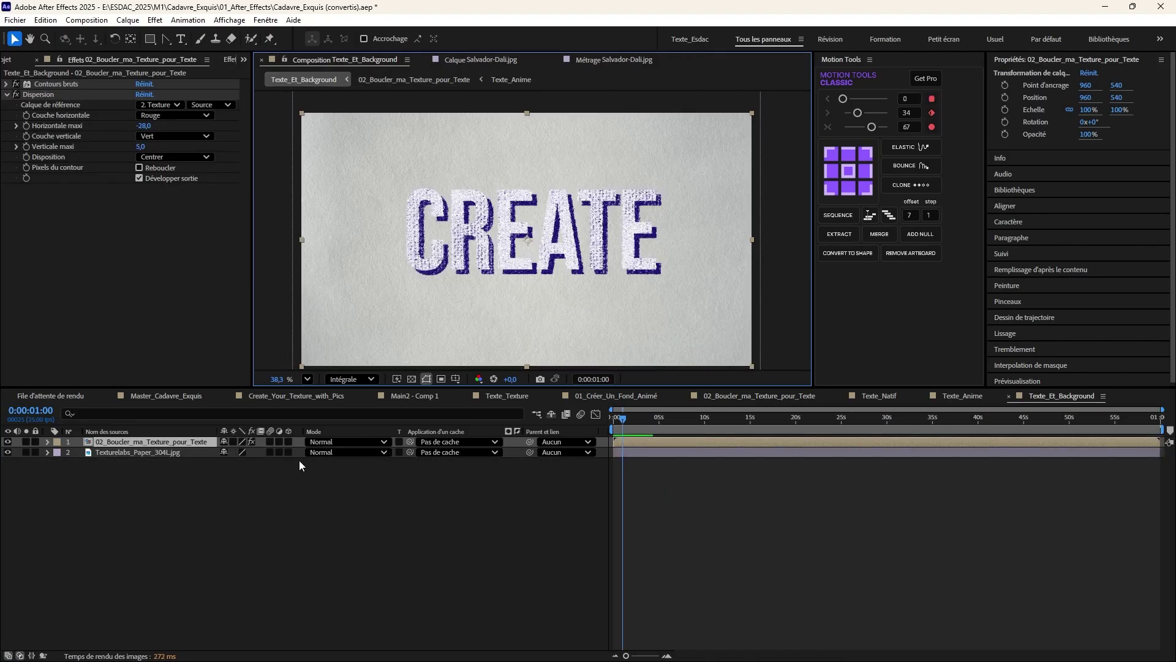
- Open 01_Créer_Un_Fond_Animé through the nested text composition and hide the eight yellow-labelled texture image layers, 2 to 9
{"action": "double_click", "coordinate": [126, 441]}
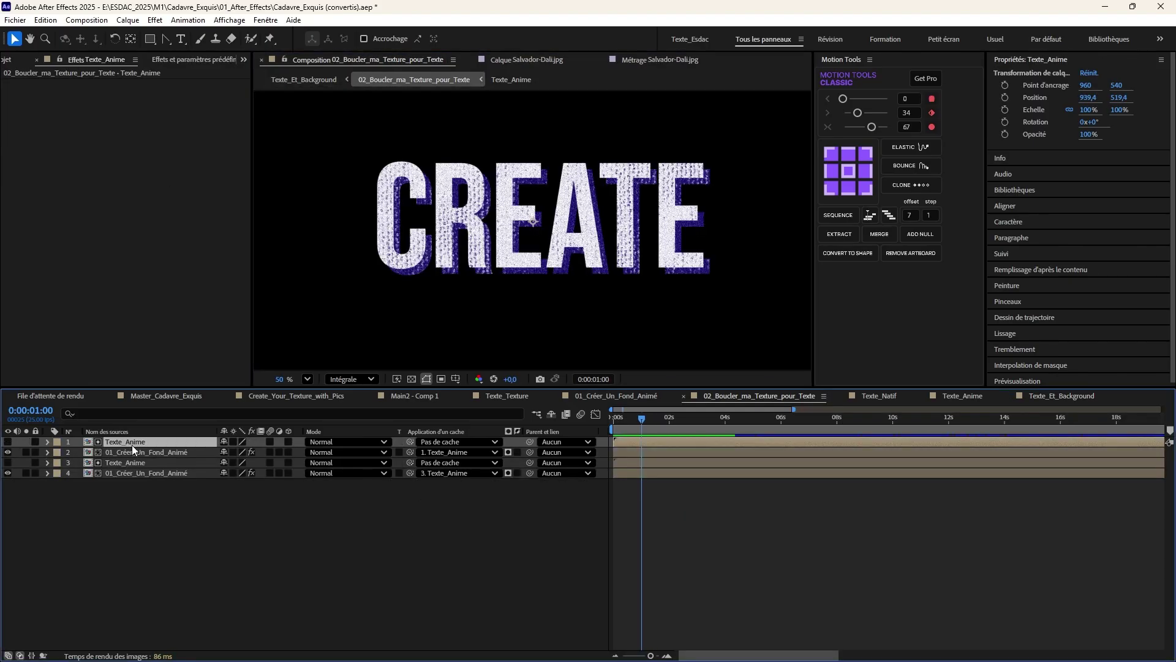
{"action": "double_click", "coordinate": [131, 454]}
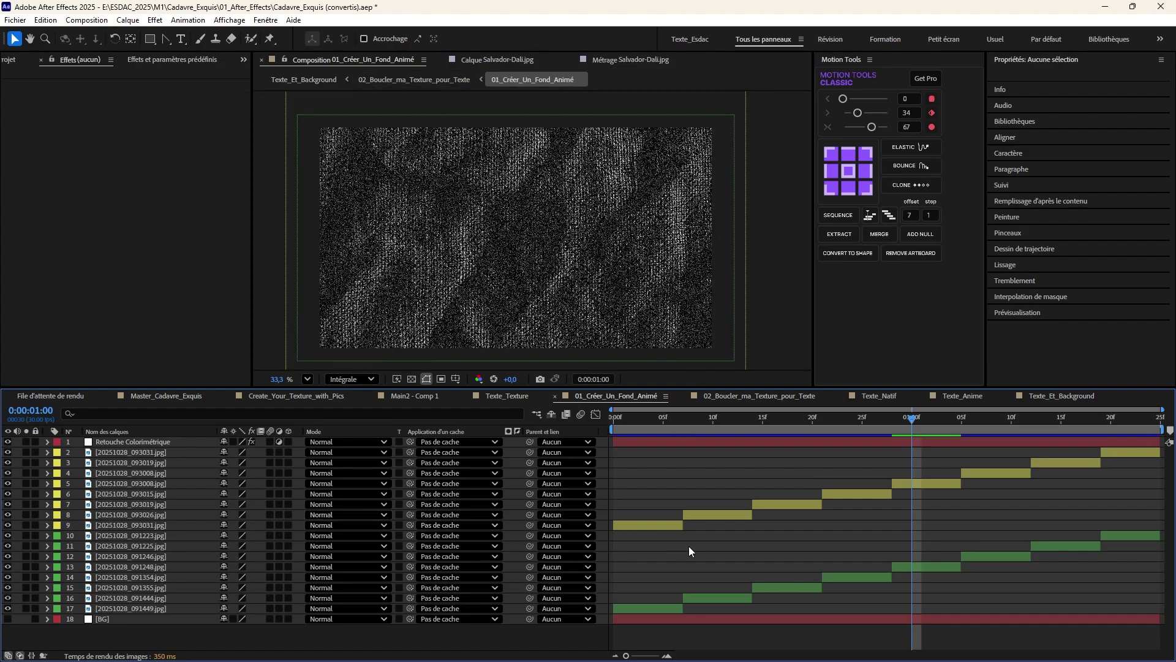
{"action": "left_click", "coordinate": [134, 453]}
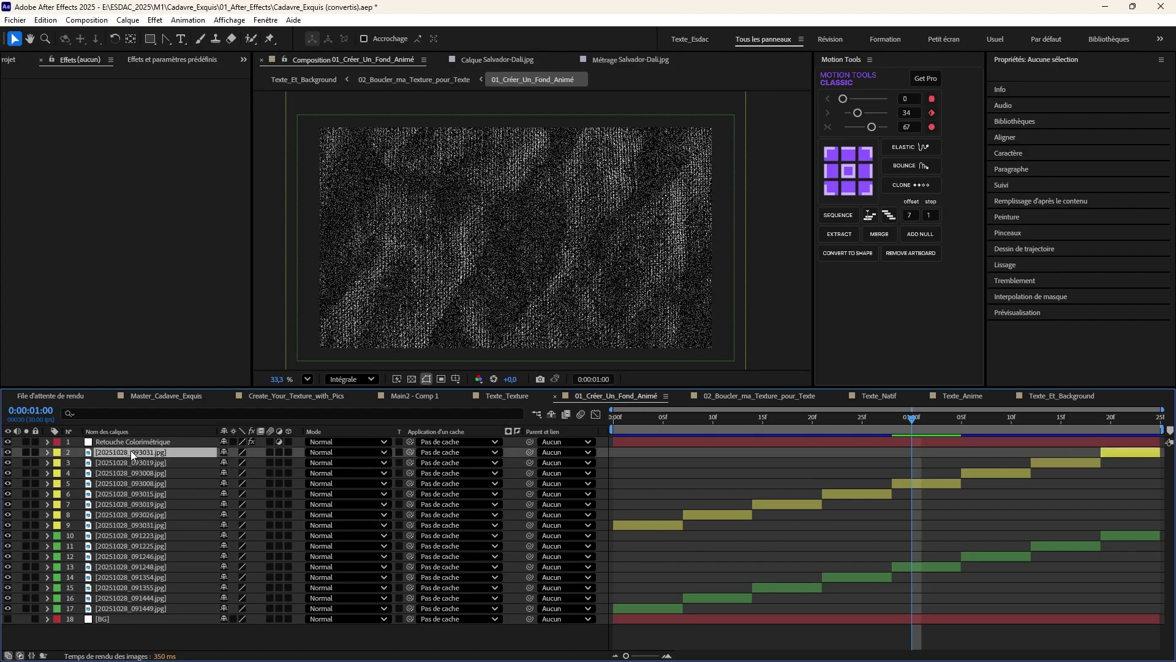
{"action": "left_click", "coordinate": [138, 525], "text": "shift"}
{"action": "left_click_drag", "start_coordinate": [8, 463], "coordinate": [9, 528]}
{"action": "left_click", "coordinate": [8, 451]}
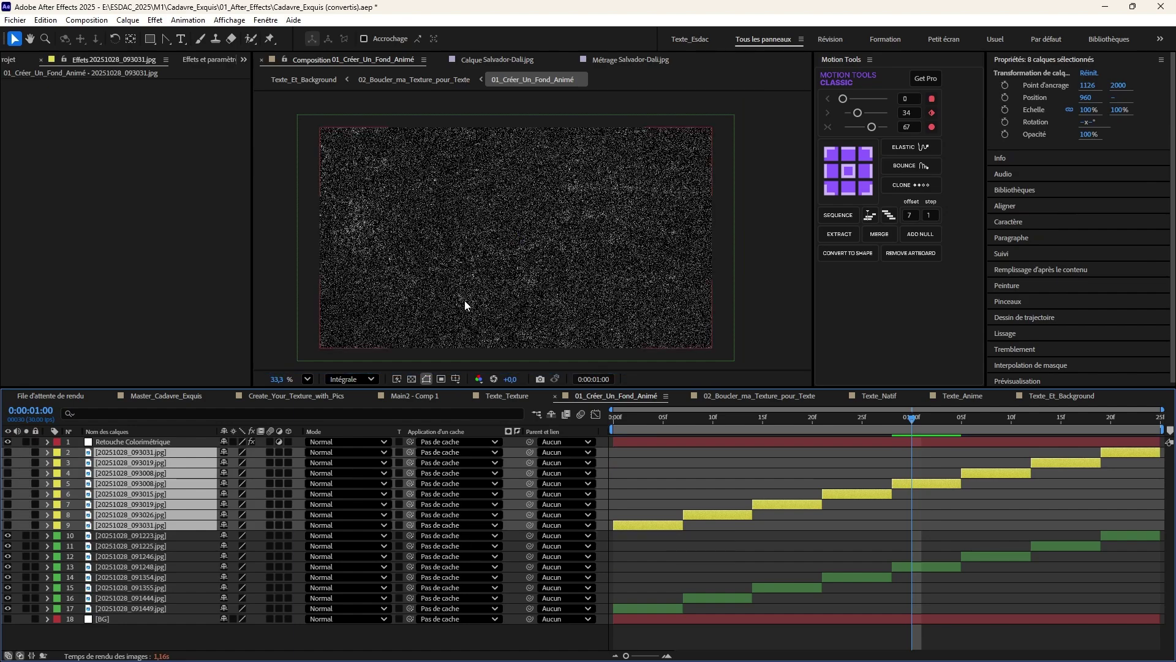
- View the source image of texture layer 20251028_091223.jpg in its own viewer and return to the composition view
{"action": "left_click", "coordinate": [139, 537]}
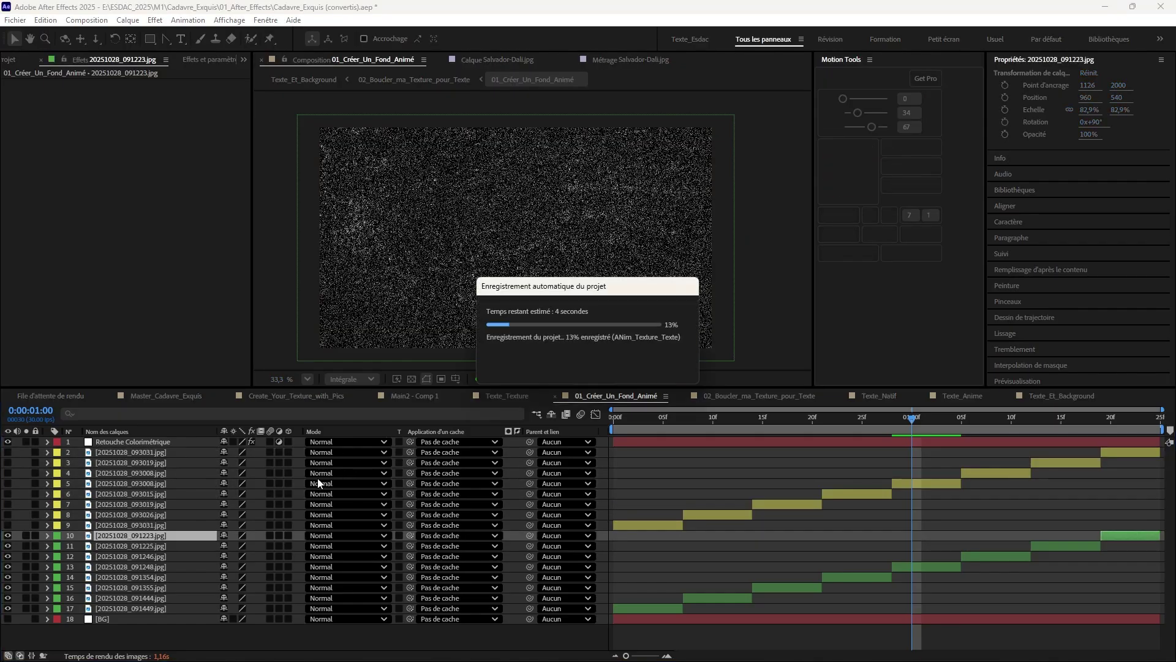
{"action": "double_click", "coordinate": [159, 538]}
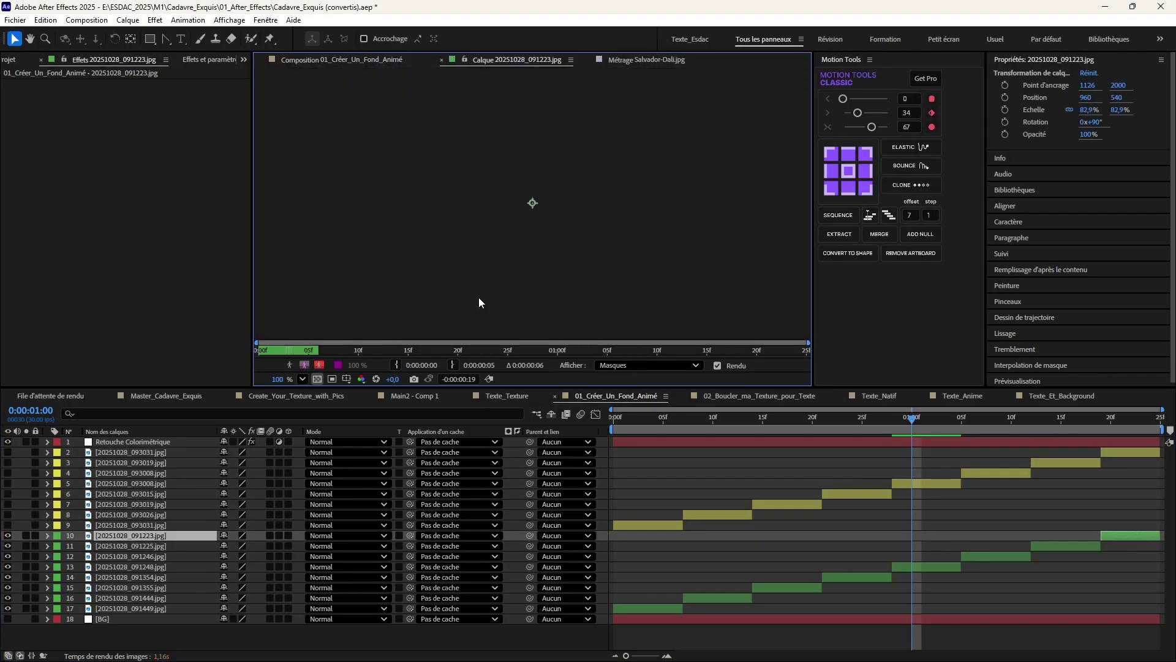
{"action": "scroll", "coordinate": [487, 259], "scroll_direction": "down", "scroll_amount": 1}
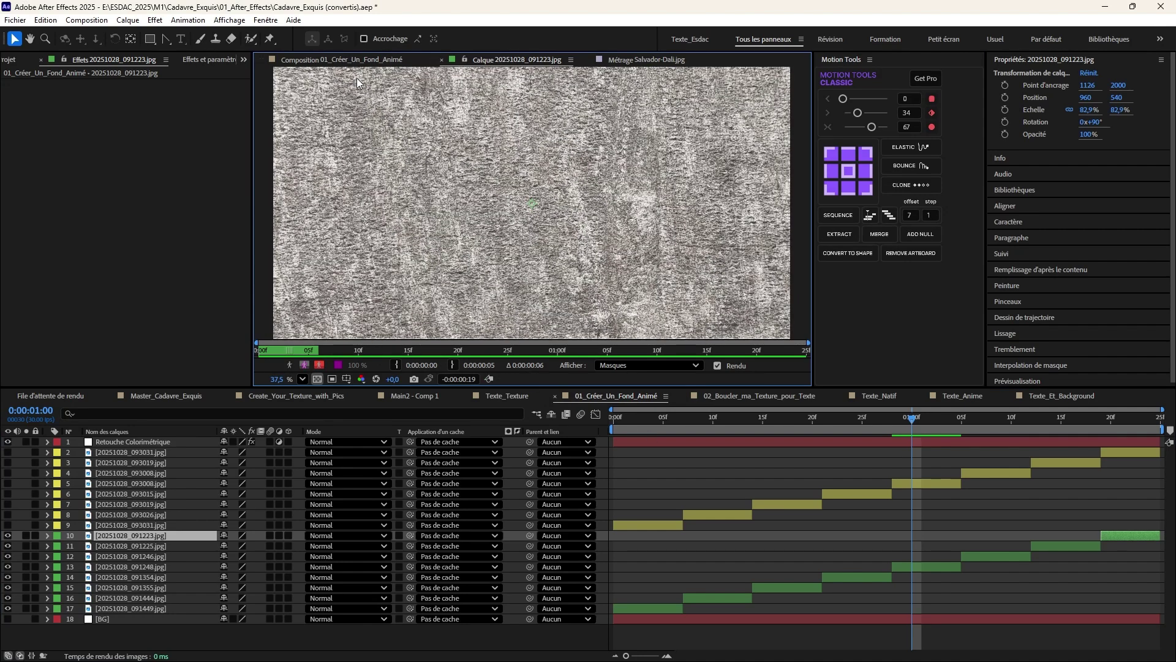
{"action": "left_click", "coordinate": [342, 61]}
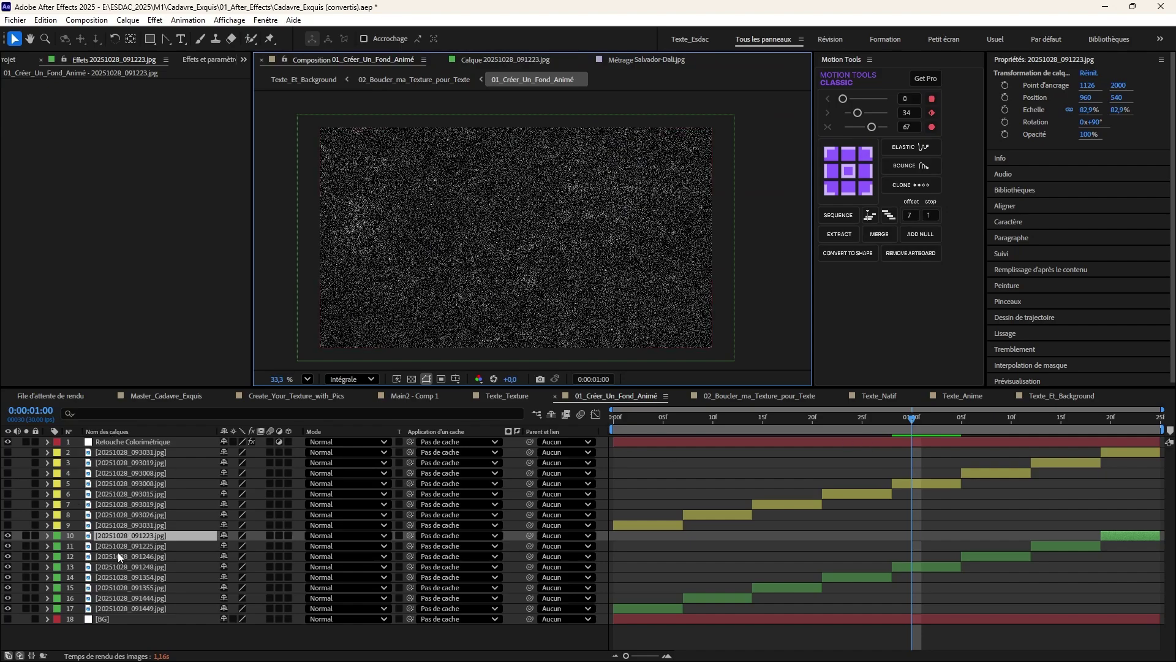
- Return to Texte_Et_Background, examine the text's texture up close, and take a snapshot of the frame at 0:00:01:00
{"action": "left_click", "coordinate": [424, 81]}
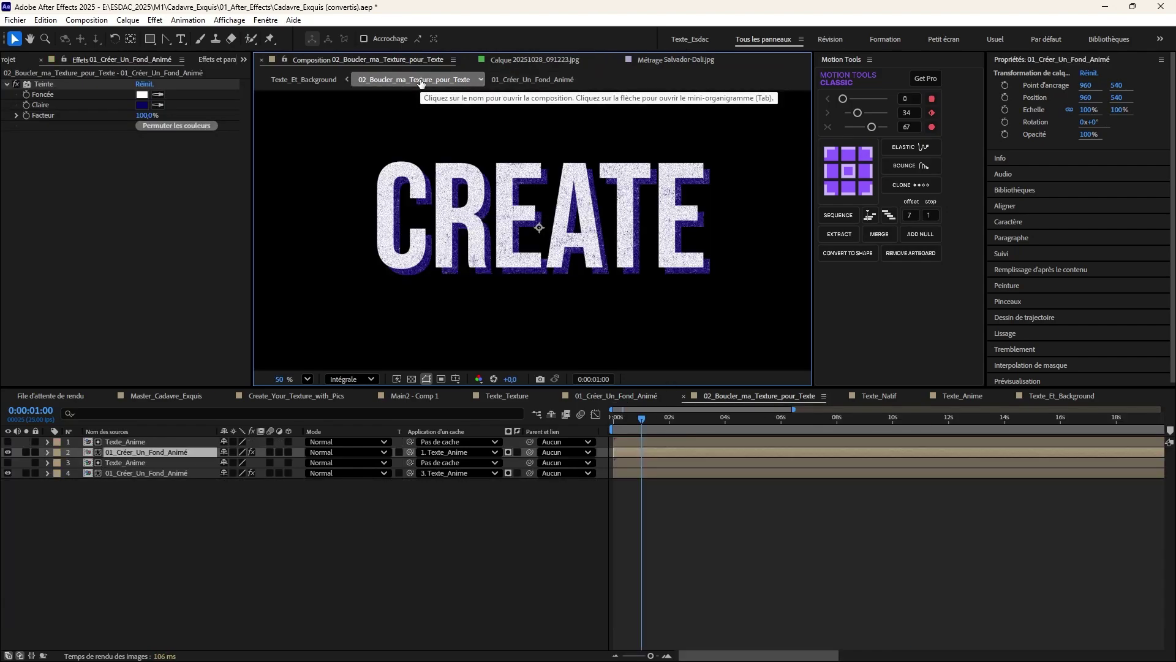
{"action": "left_click", "coordinate": [273, 80]}
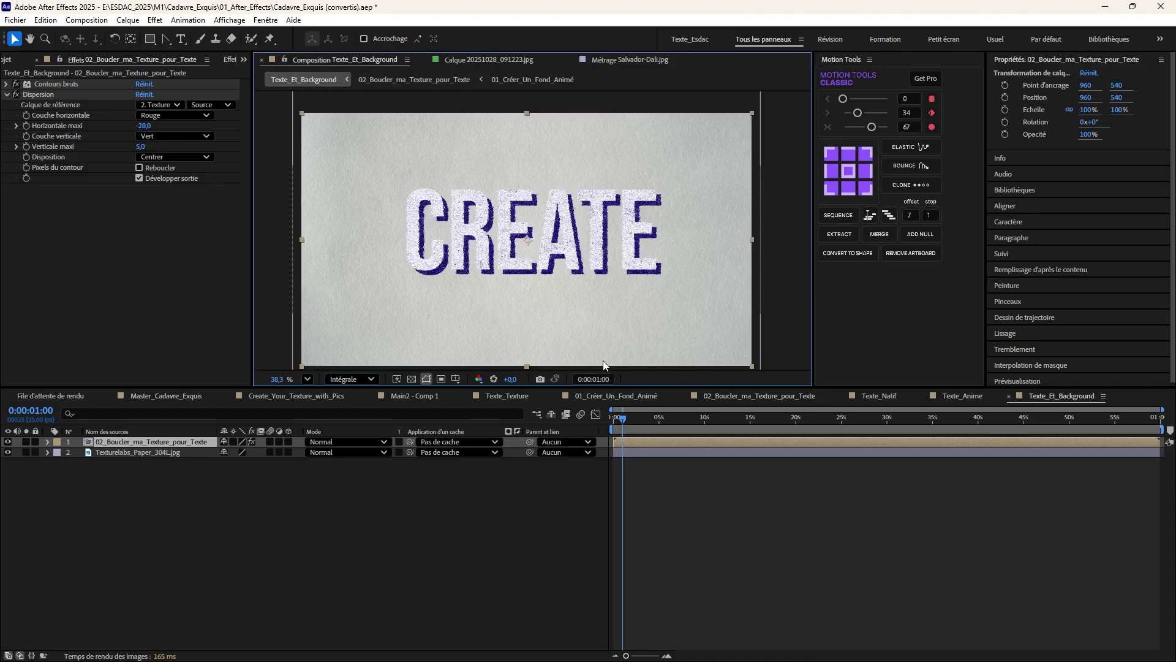
{"action": "scroll", "coordinate": [504, 274], "scroll_direction": "up", "scroll_amount": 5}
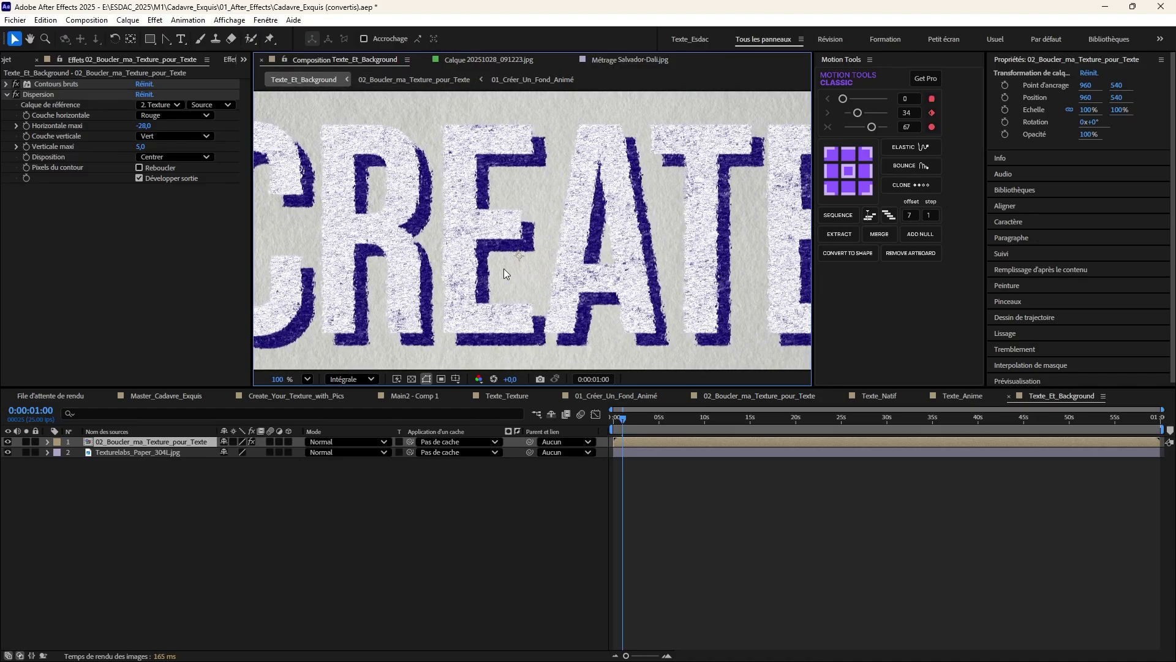
{"action": "scroll", "coordinate": [504, 274], "scroll_direction": "down", "scroll_amount": 4}
{"action": "scroll", "coordinate": [503, 273], "scroll_direction": "up", "scroll_amount": 2}
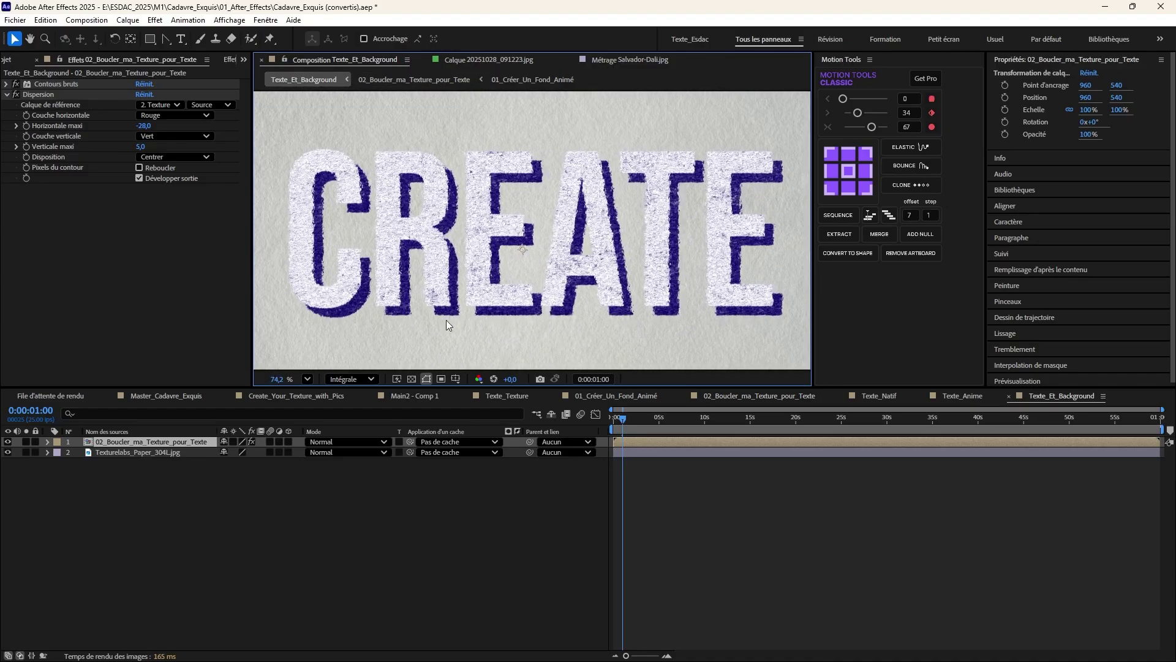
{"action": "scroll", "coordinate": [496, 235], "scroll_direction": "down", "scroll_amount": 1}
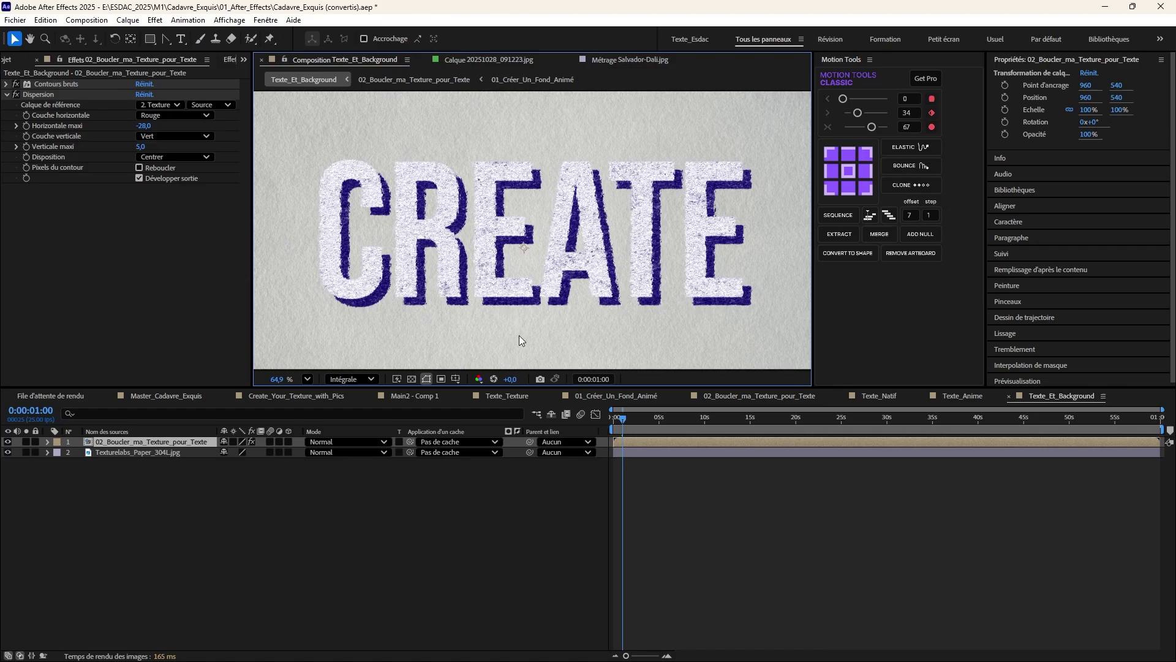
{"action": "left_click", "coordinate": [540, 381]}
- Show the eight yellow-labelled texture layers, 2 to 9, in the nested 01_Créer_Un_Fond_Animé and return to Texte_Et_Background
{"action": "double_click", "coordinate": [157, 441]}
{"action": "double_click", "coordinate": [153, 450]}
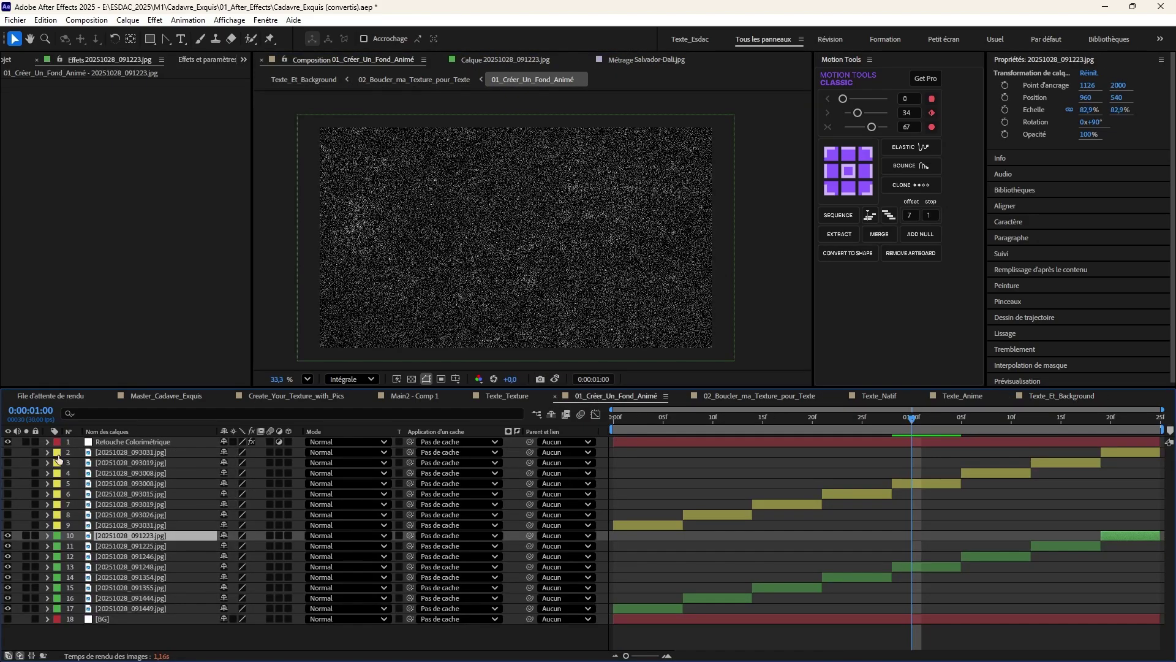
{"action": "left_click_drag", "start_coordinate": [7, 525], "coordinate": [8, 452]}
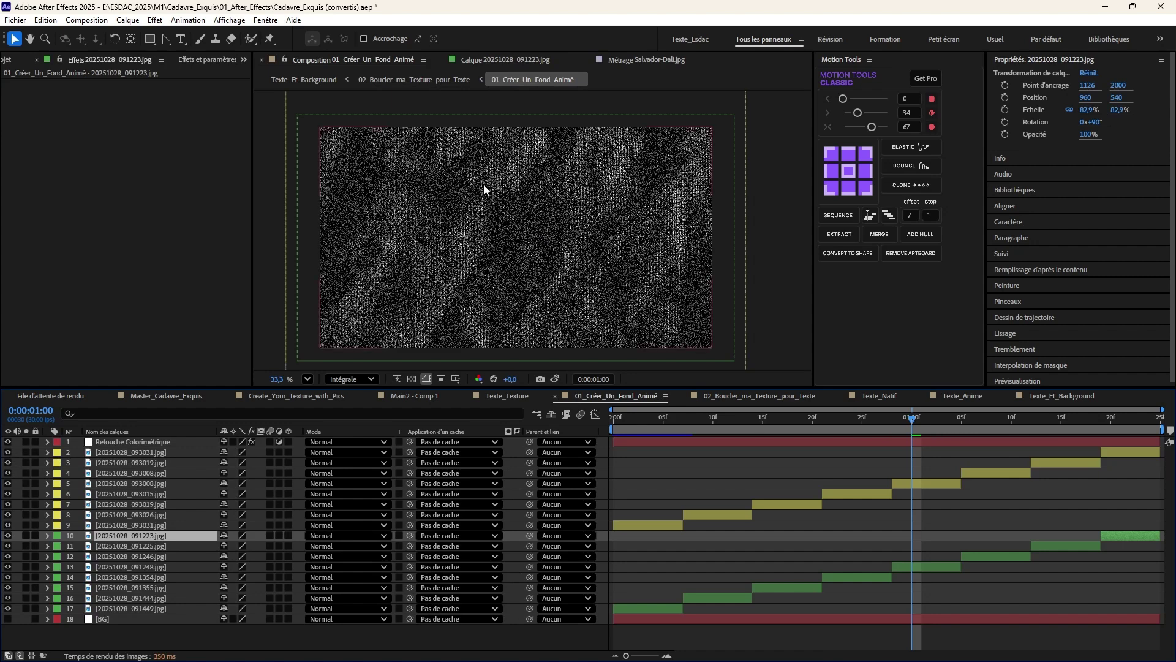
{"action": "left_click", "coordinate": [416, 79]}
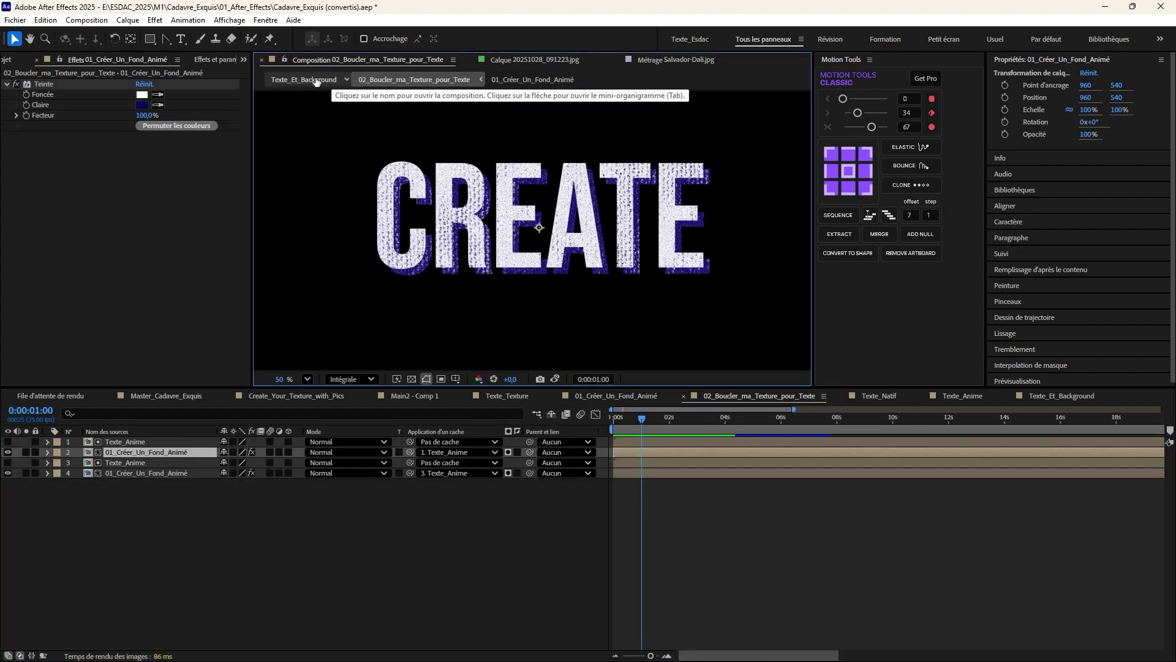
{"action": "left_click", "coordinate": [316, 80]}
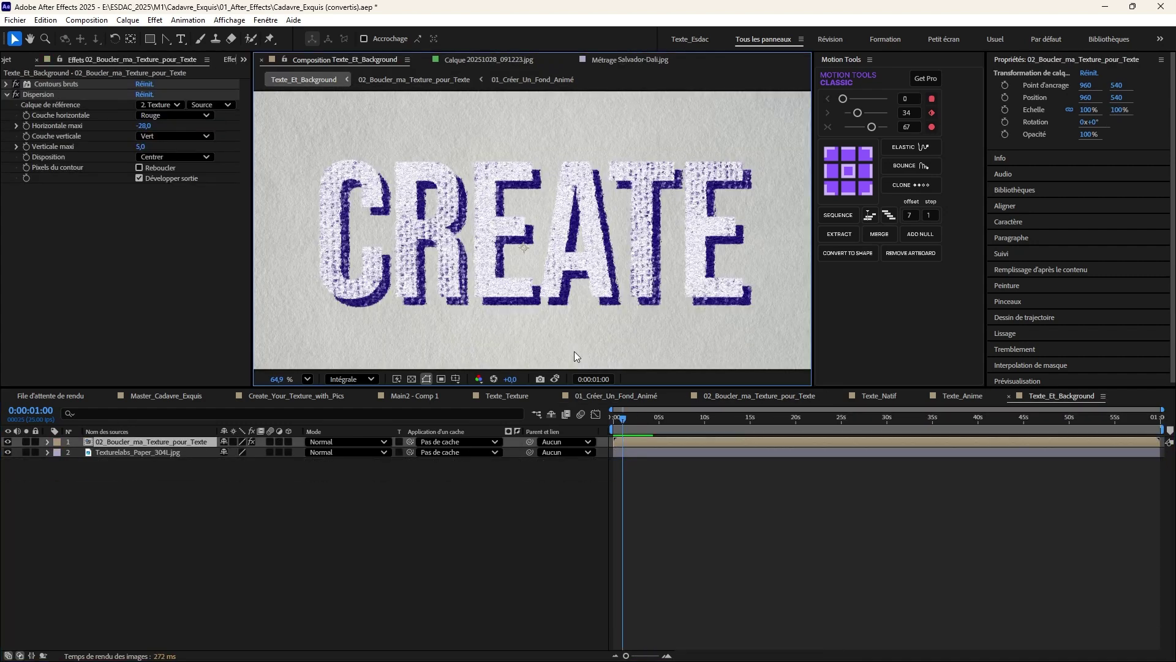
- Compare the CREATE text at 0:00:01:00 with the stored snapshot of the other texture
{"action": "left_click", "coordinate": [556, 378]}
{"action": "left_click", "coordinate": [555, 379]}
{"action": "key", "text": "comma"}
{"action": "left_click", "coordinate": [555, 377]}
{"action": "left_click", "coordinate": [555, 377]}
{"action": "left_click", "coordinate": [555, 378]}
- Compare the first frame with the stored snapshot and preview the text animation from 0:00:00:00
{"action": "left_click_drag", "start_coordinate": [635, 416], "coordinate": [604, 428]}
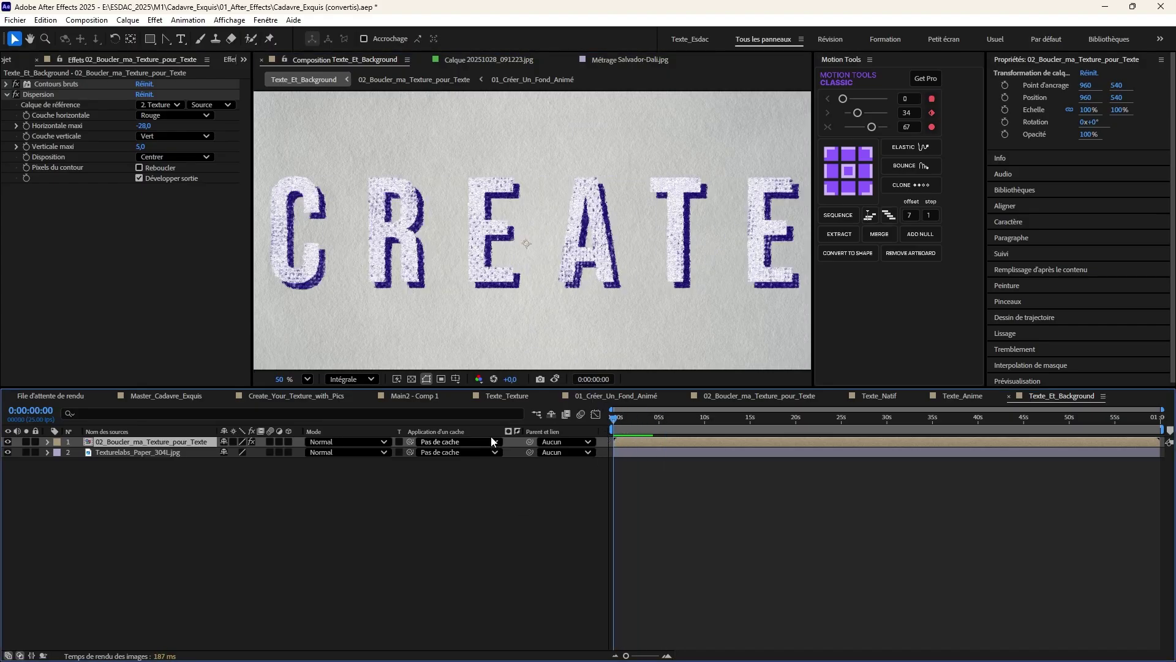
{"action": "left_click", "coordinate": [553, 378]}
{"action": "left_click", "coordinate": [554, 379]}
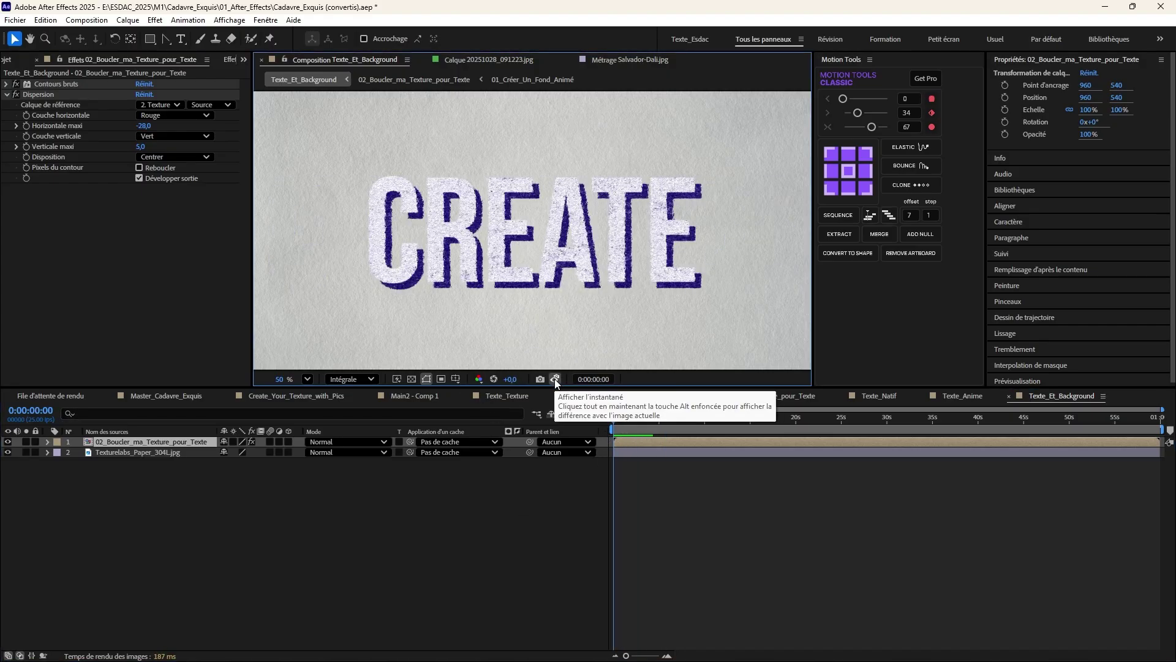
{"action": "key", "text": "space"}
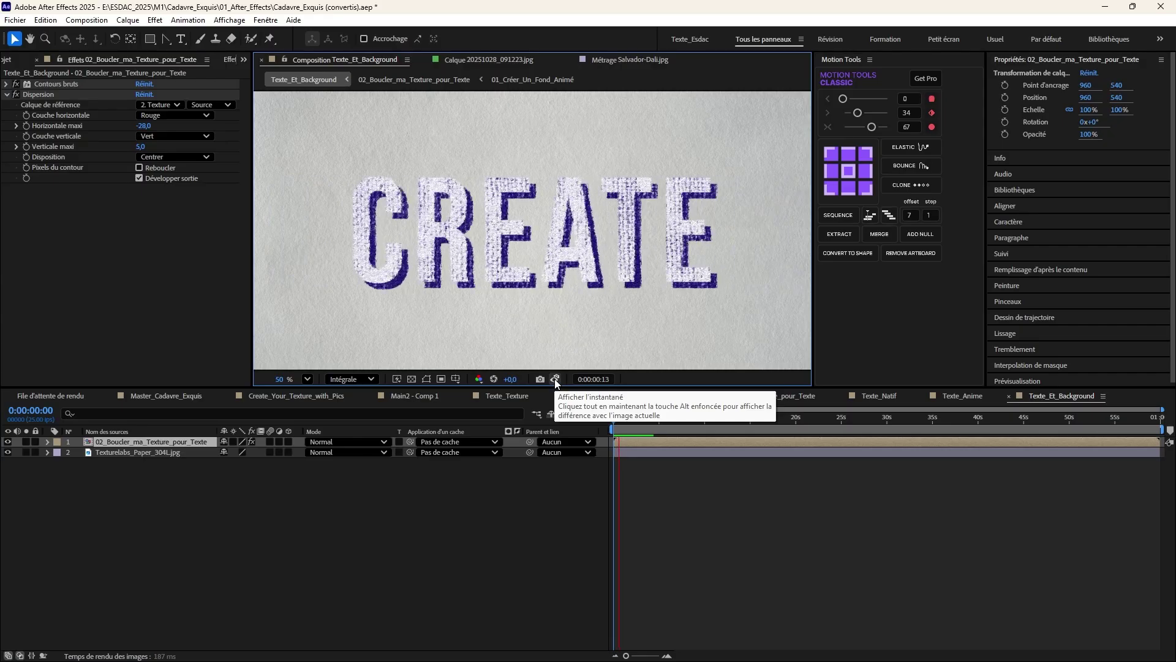
{"action": "left_click", "coordinate": [554, 379]}
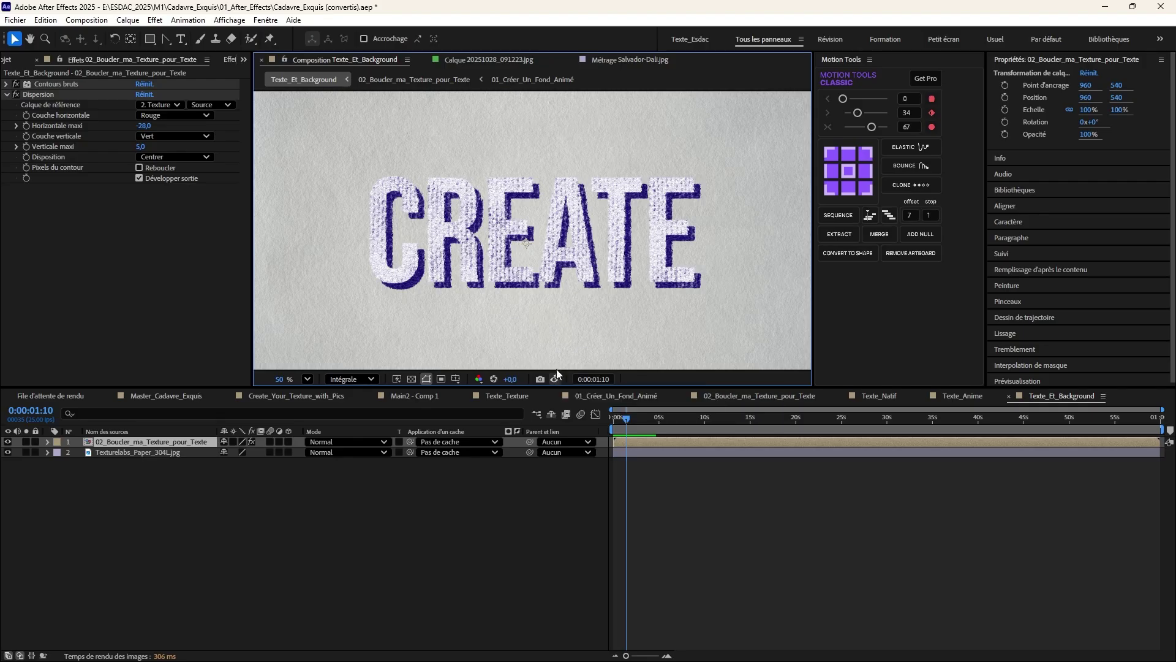
- Deselect all layers and move the current time to 0:00:01:15 to view the word YOUR on the paper background
{"action": "scroll", "coordinate": [548, 268], "scroll_direction": "down", "scroll_amount": 1}
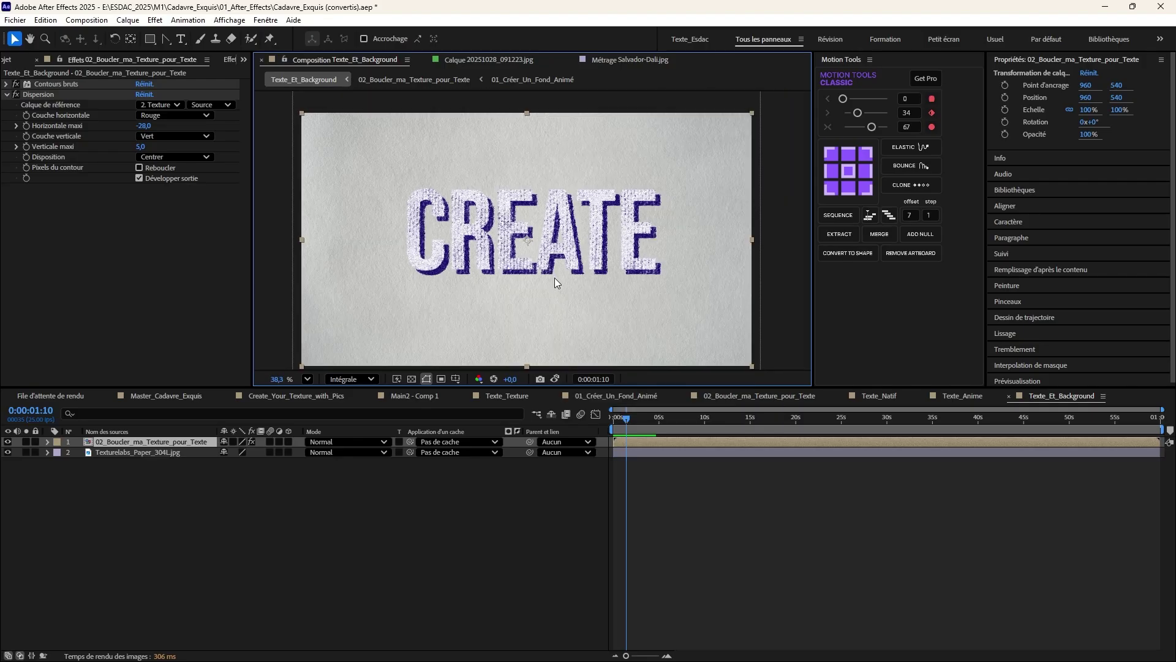
{"action": "left_click", "coordinate": [483, 578]}
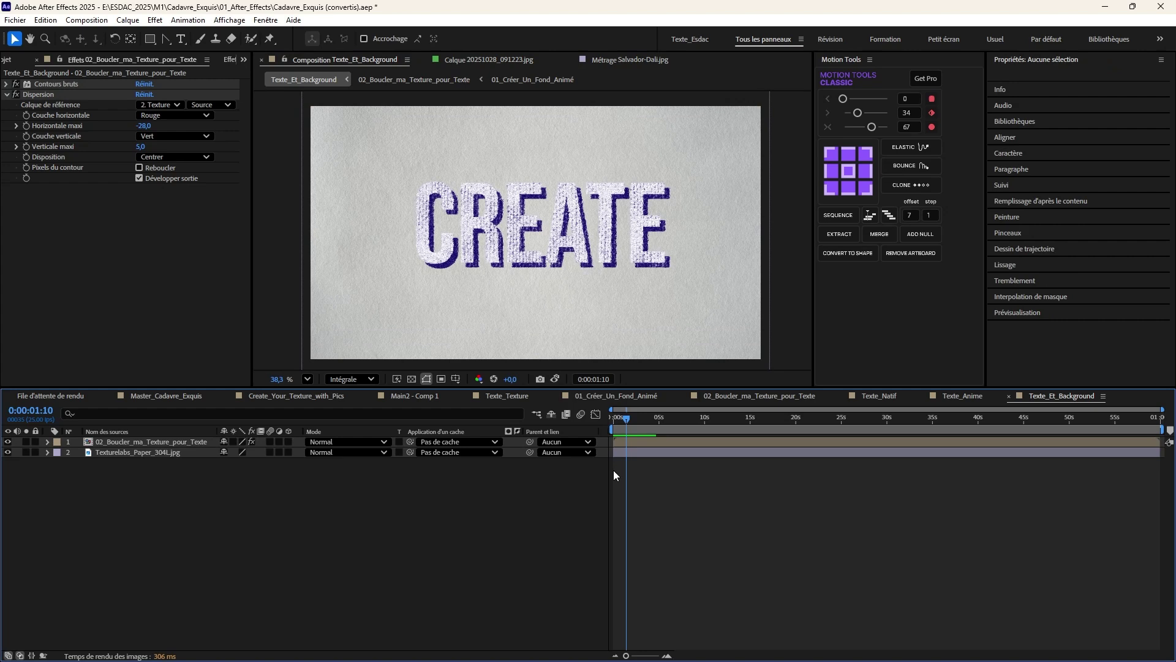
{"action": "left_click", "coordinate": [630, 420]}
{"action": "left_click_drag", "start_coordinate": [630, 421], "coordinate": [628, 423]}
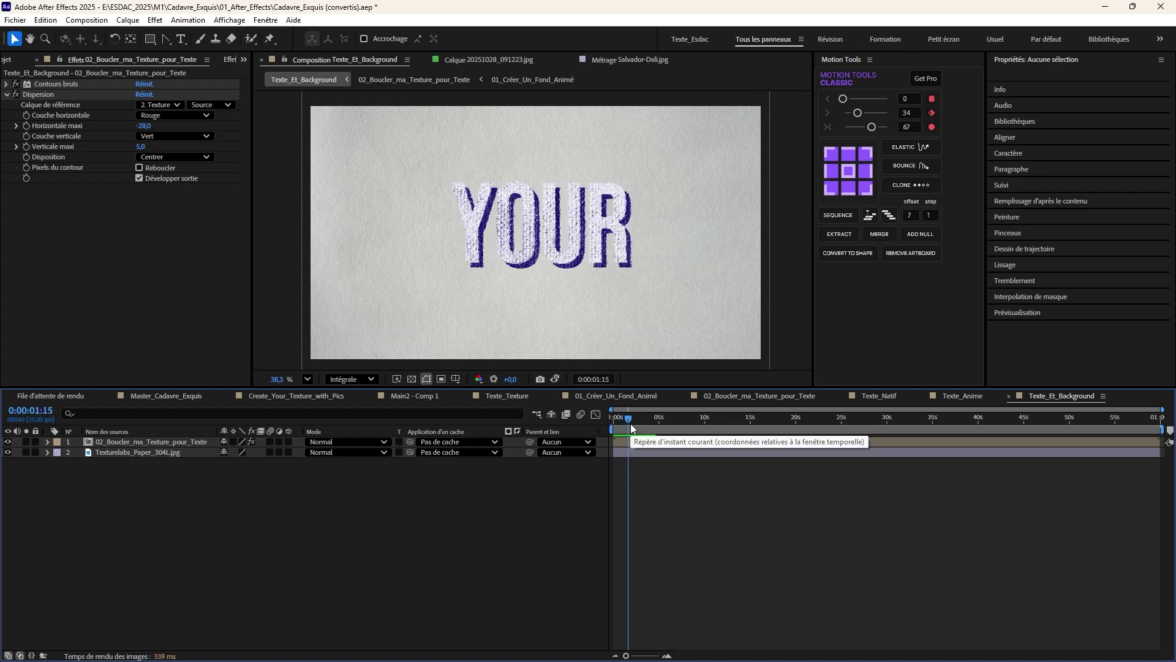